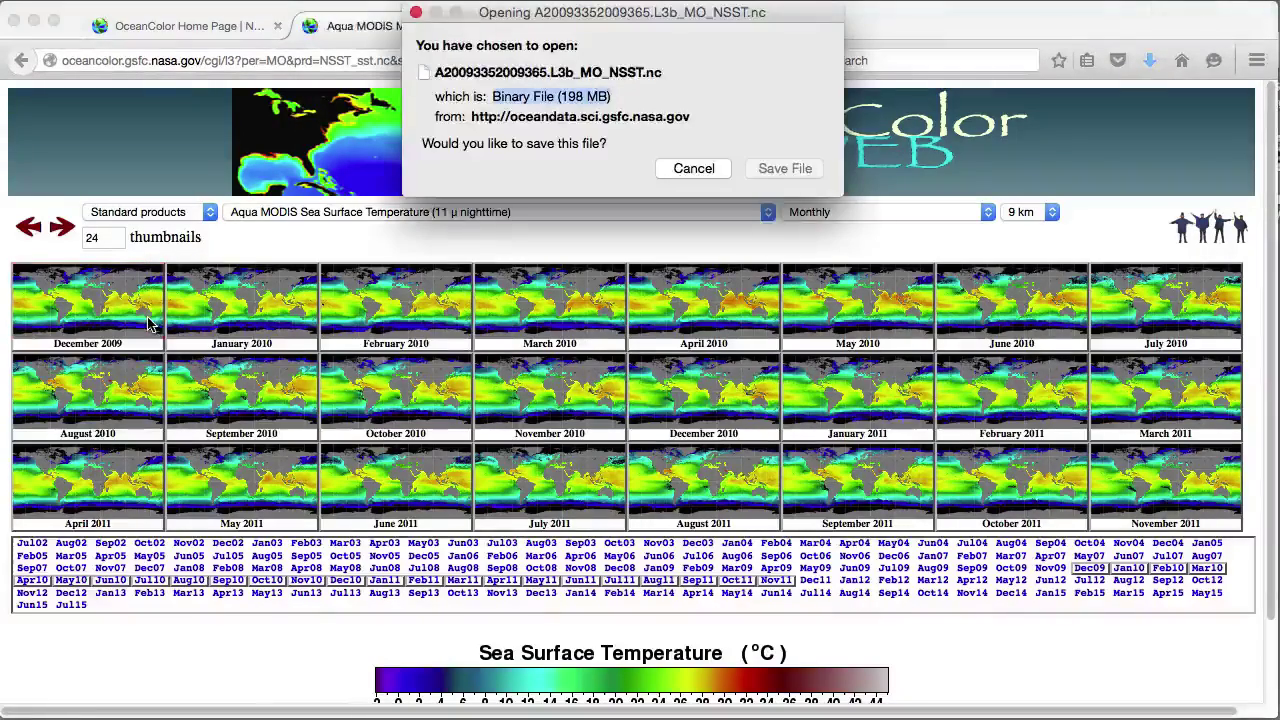
Step: Save the December 2009 monthly binned nighttime SST file A20093352009365.L3b_MO_NSST.nc
click(780, 169)
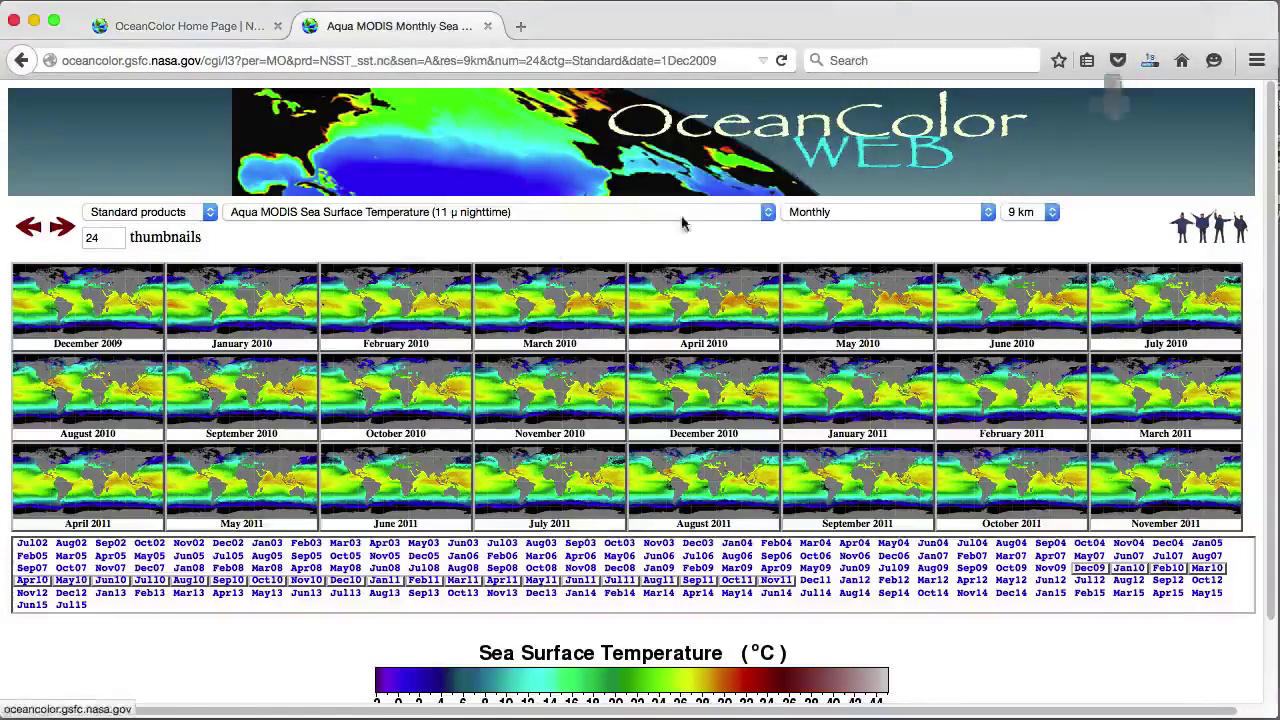
mouse_move(28, 330)
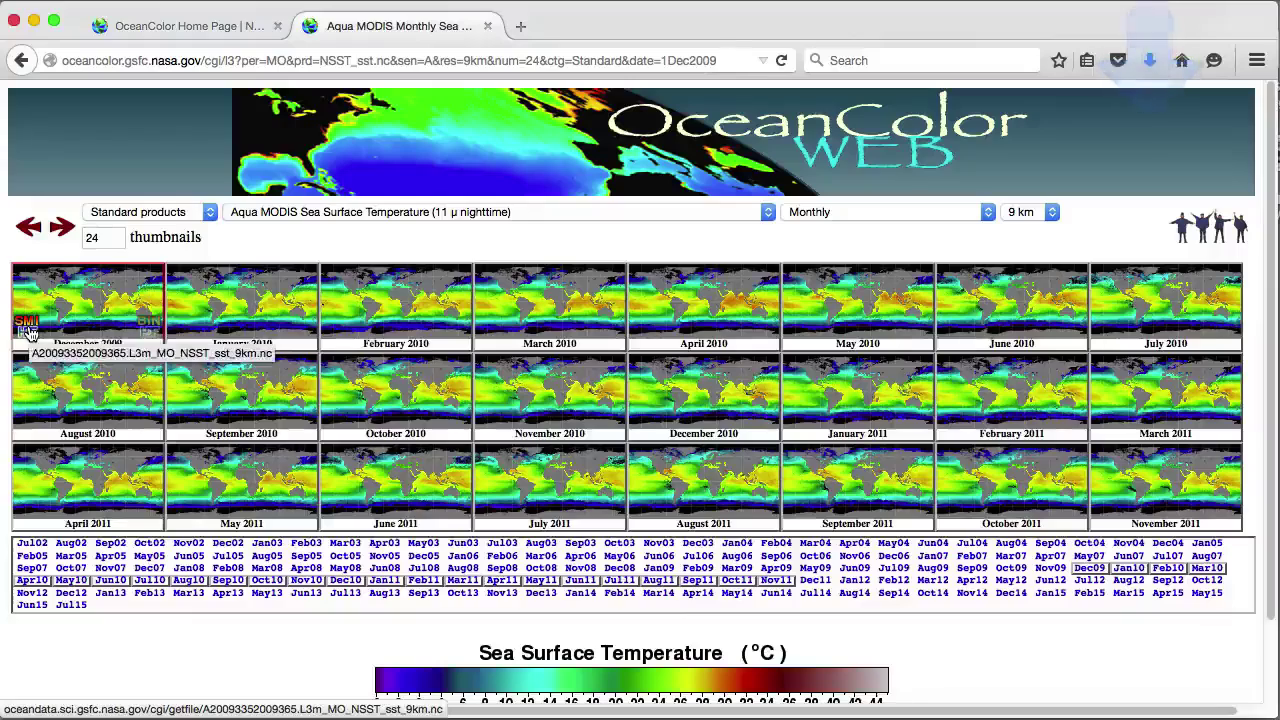
mouse_move(703, 422)
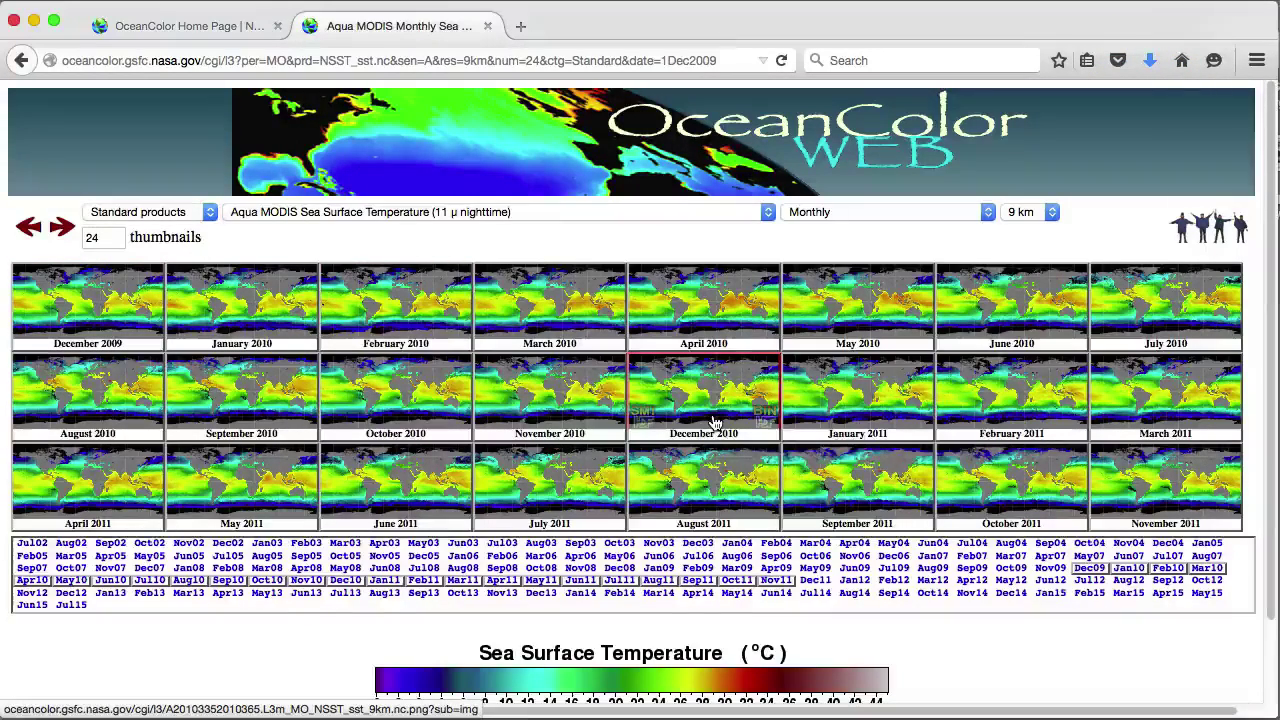
mouse_move(1018, 410)
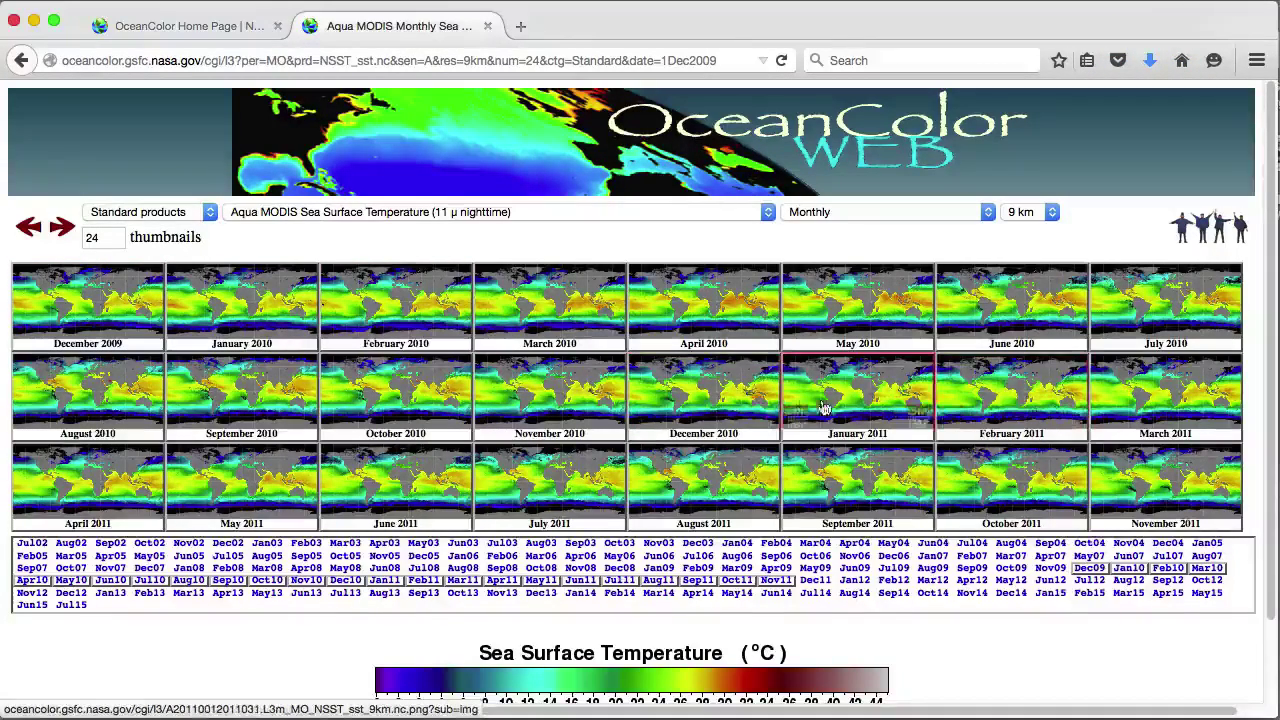
mouse_move(855, 397)
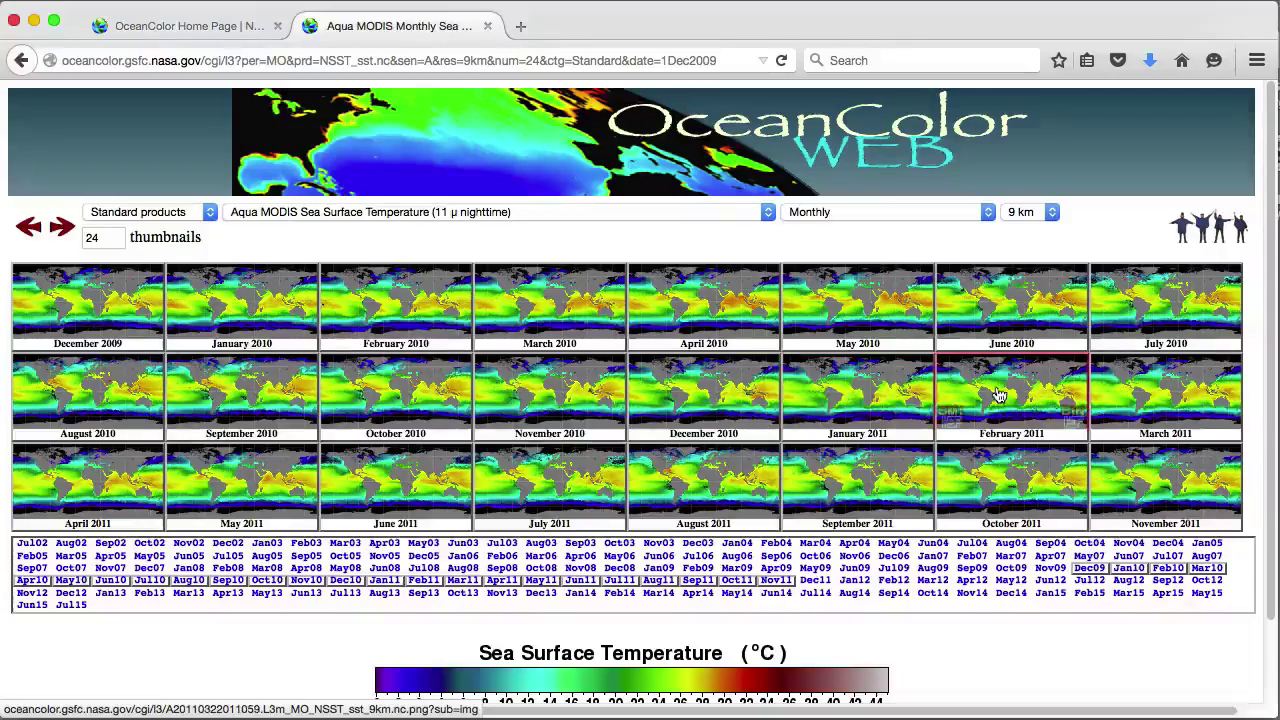
Step: Switch the displayed Aqua MODIS nighttime sea surface temperature composites to Monthly climatology
click(895, 214)
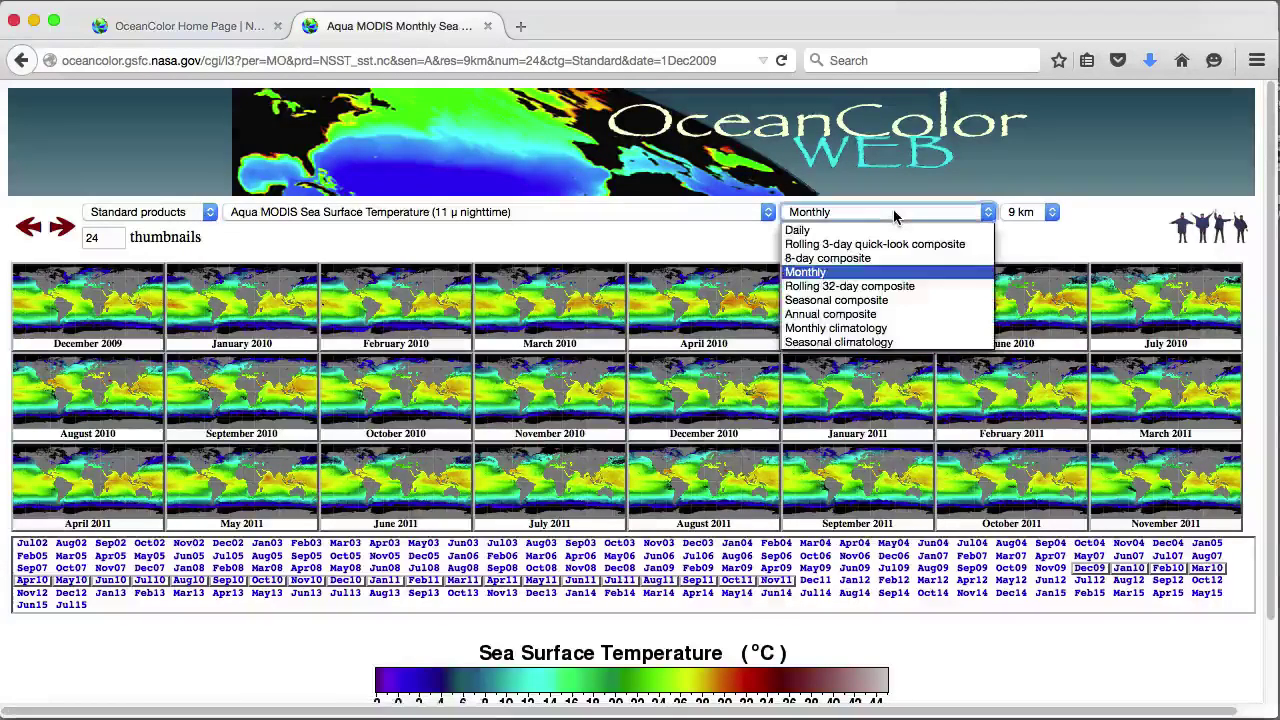
click(844, 328)
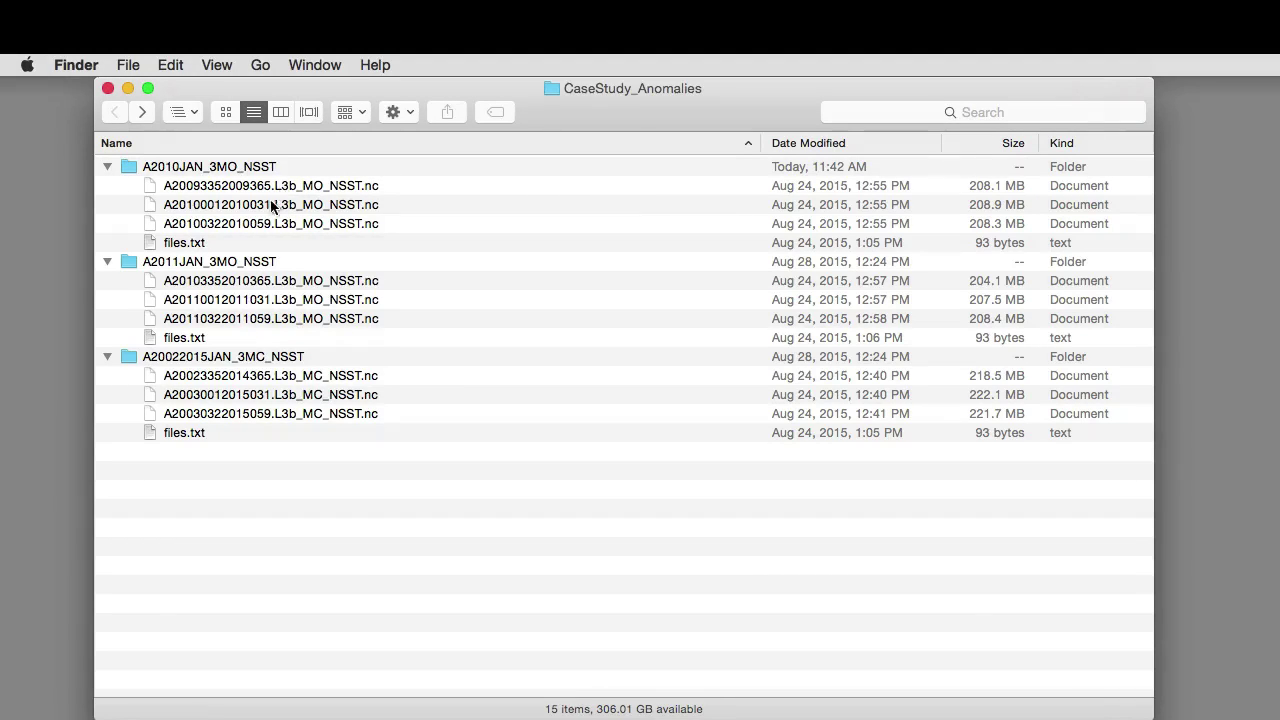
Step: In Finder, open files.txt from the A2010JAN_3MO_NSST folder to examine its list of input files
double_click(180, 243)
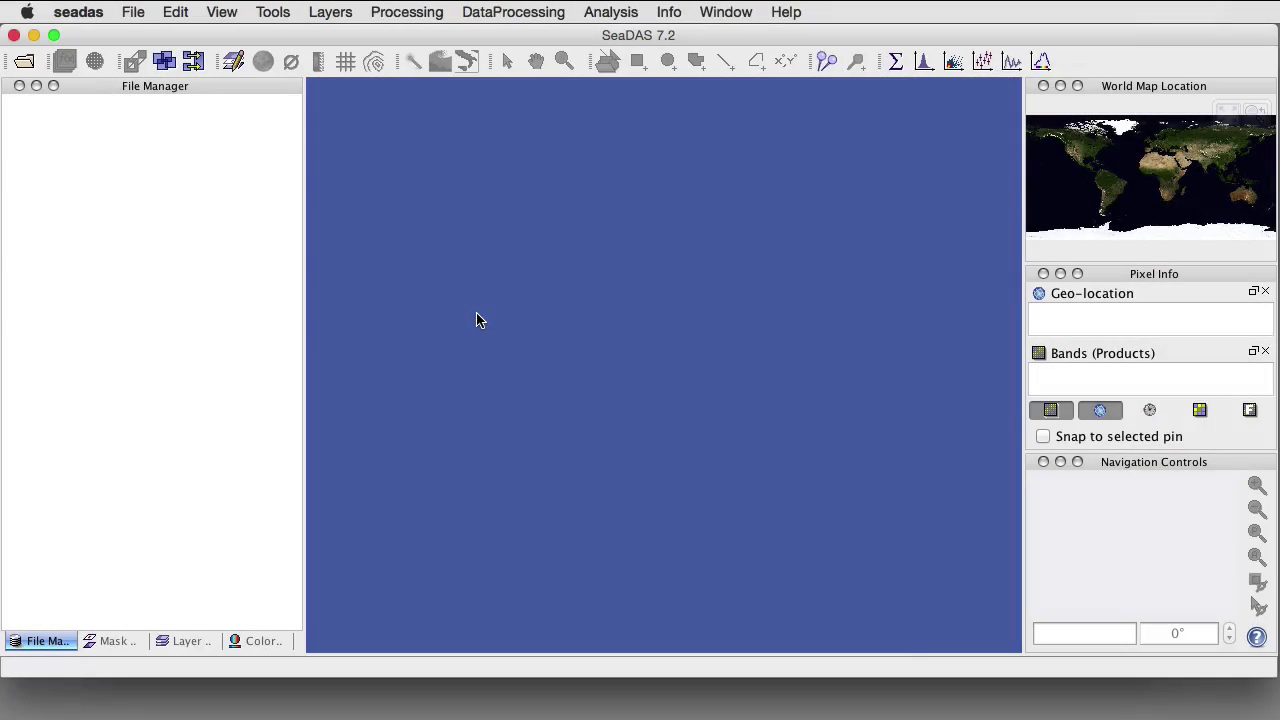
Step: In SeaDAS, start the l3bin processor and choose files.txt from the A2010JAN_3MO_NSST folder as its input file
click(505, 14)
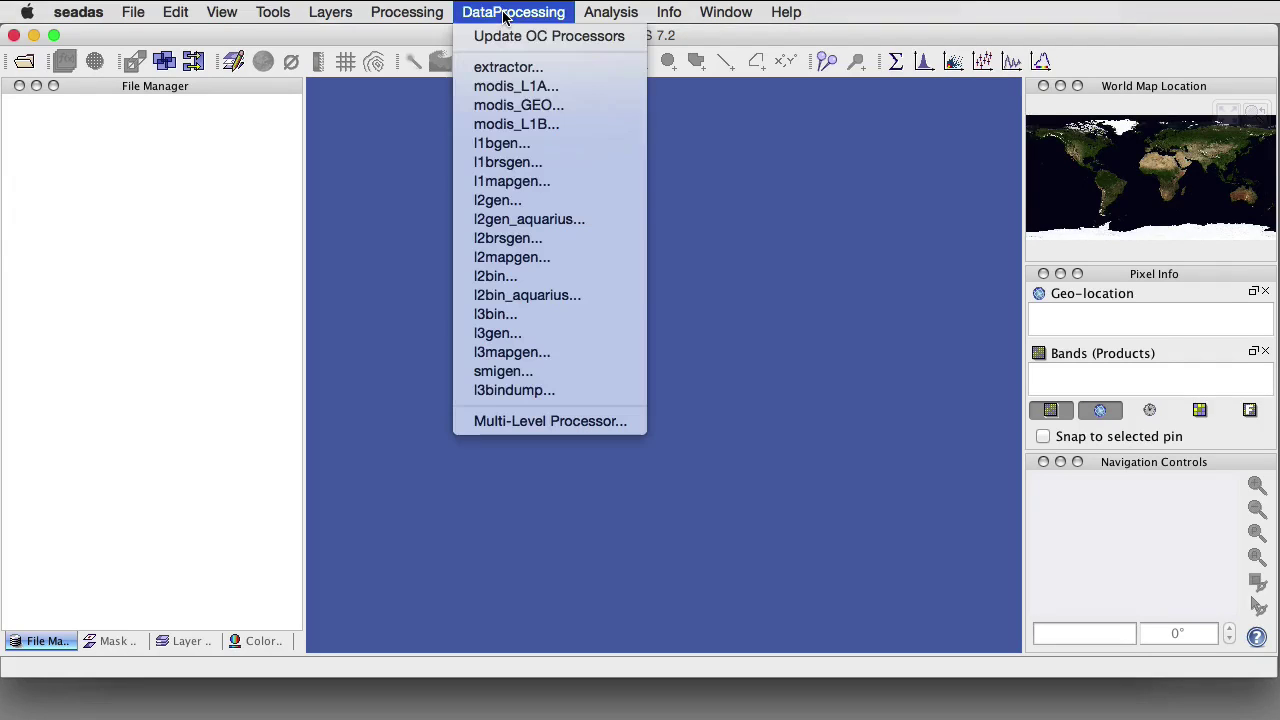
click(502, 318)
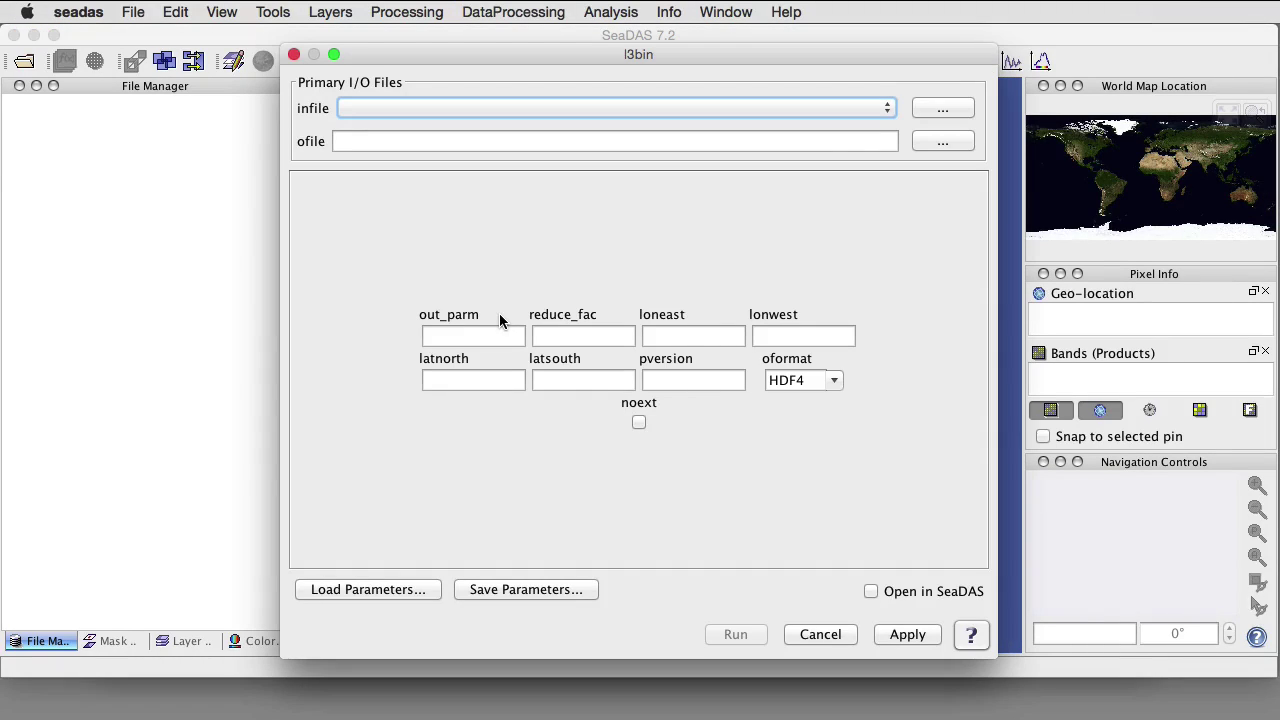
click(943, 107)
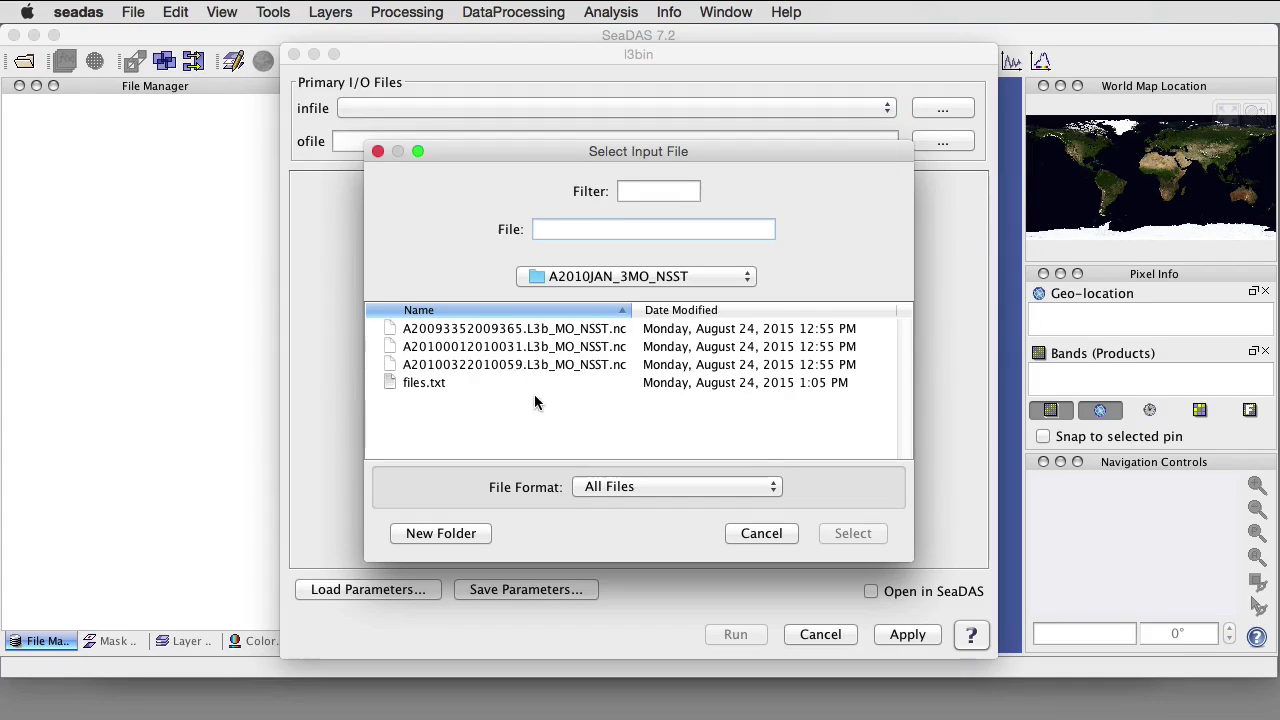
click(421, 382)
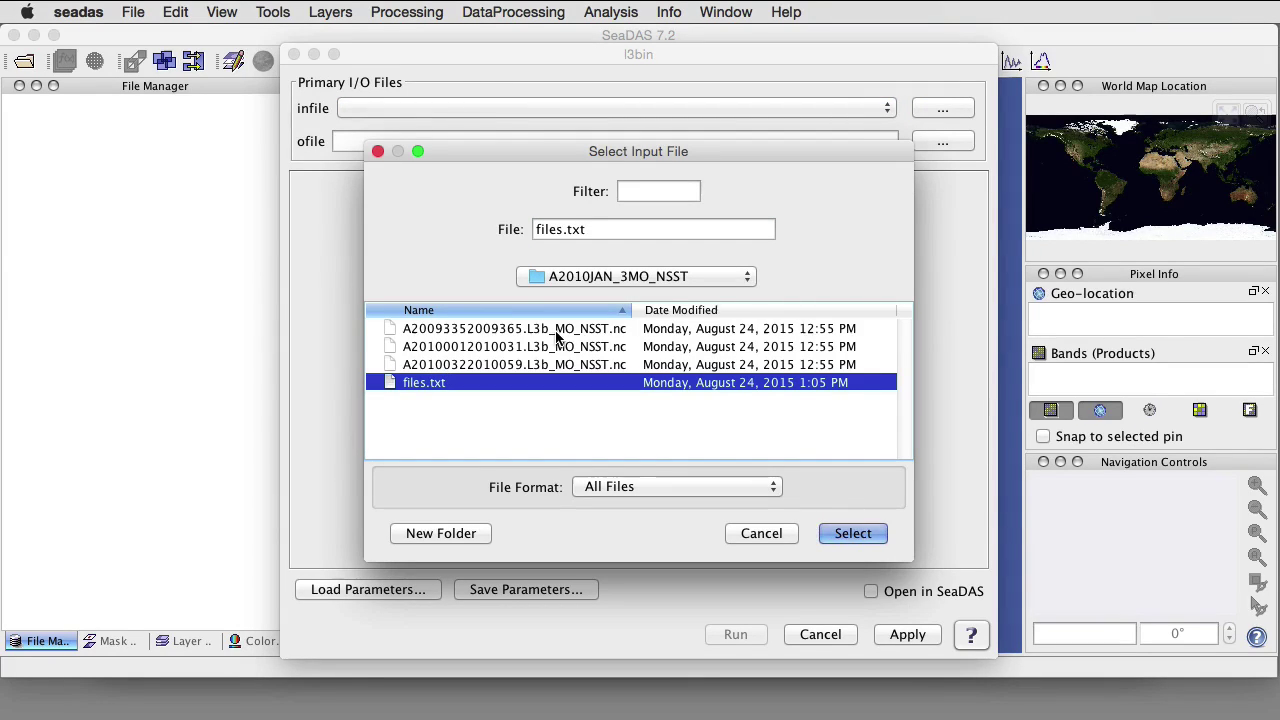
click(640, 276)
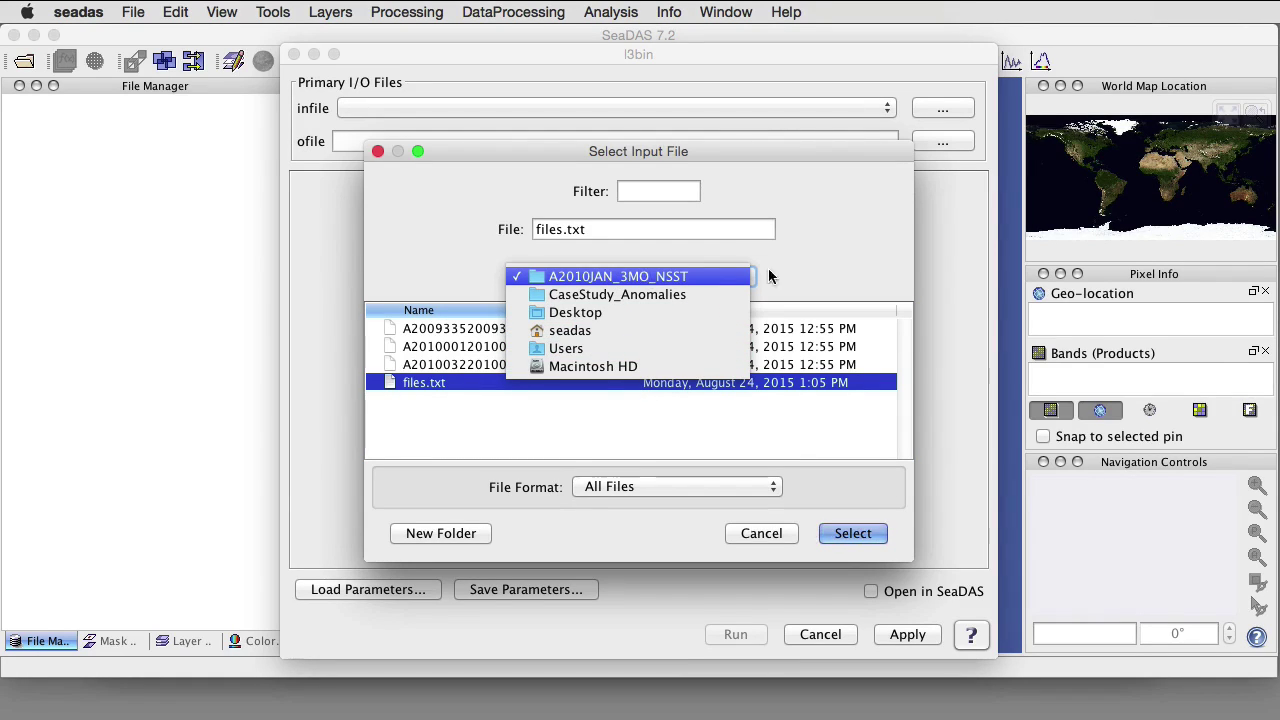
click(818, 270)
click(872, 536)
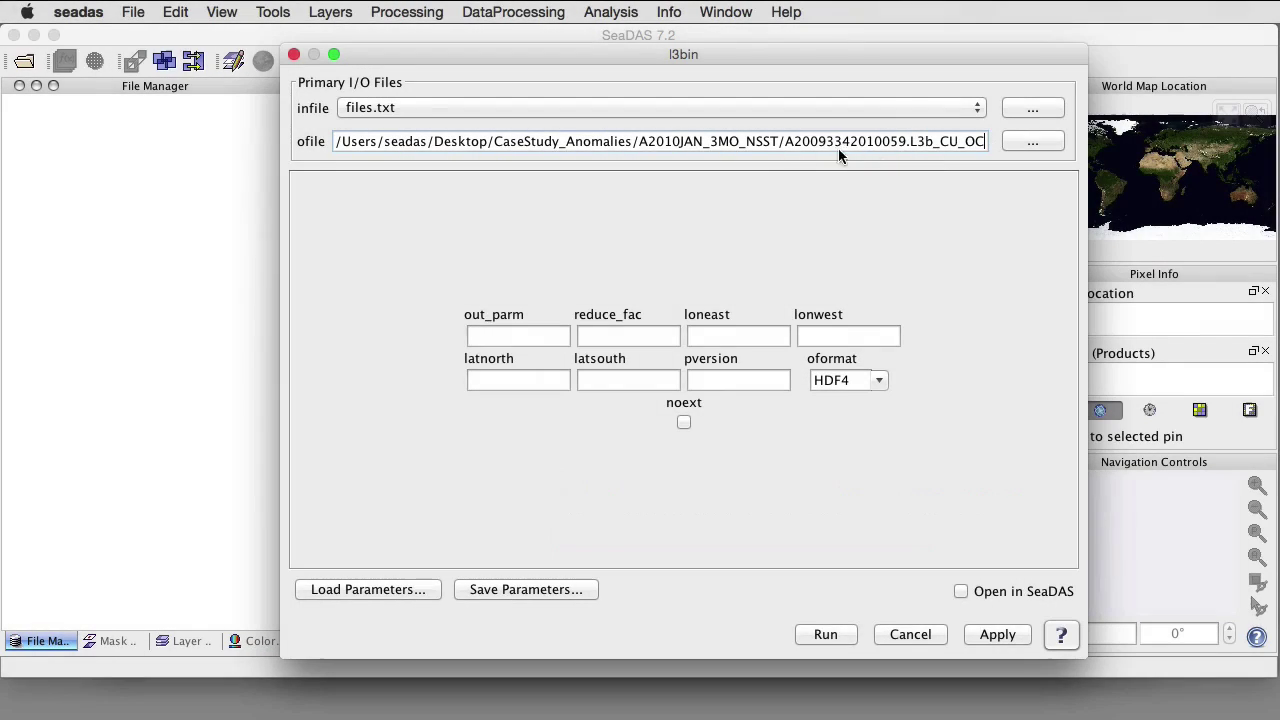
Step: Rename the l3bin output file to A2010JAN.L3b_3MO_NSST in the same folder and set its output format to netCDF4
shift+click(785, 144)
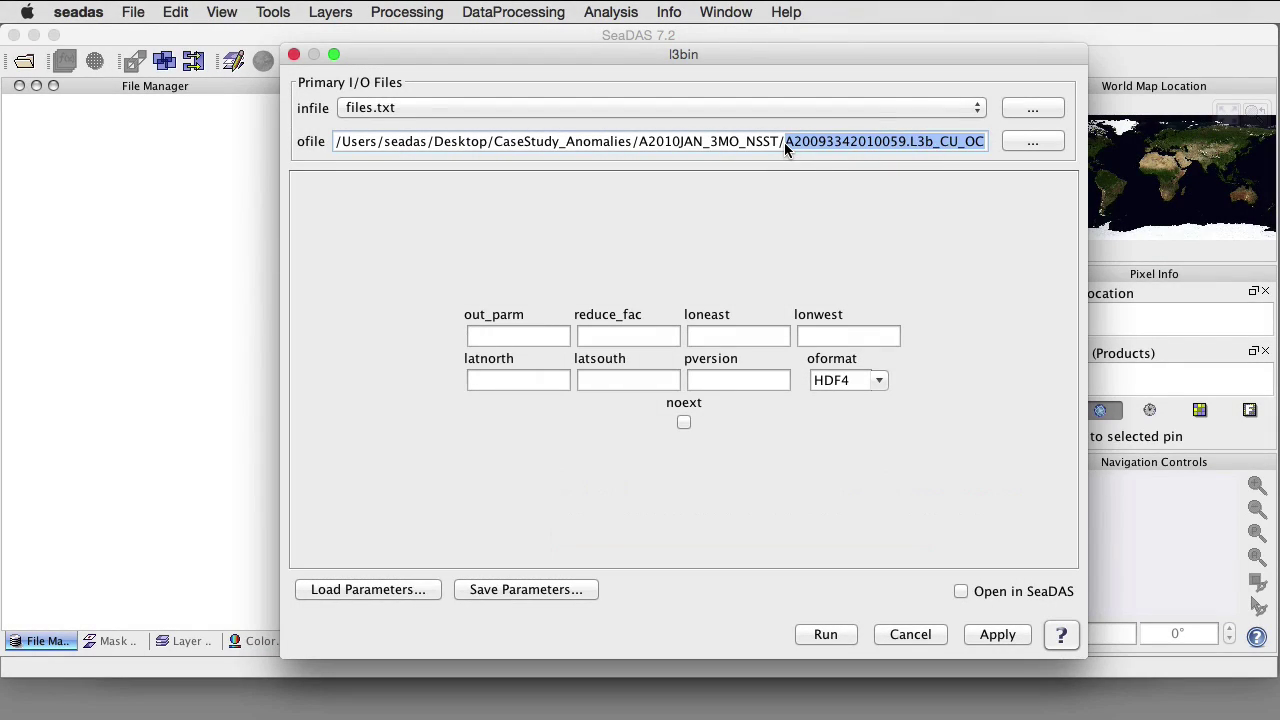
text(A2010JAN.L3b_3MO_NSST)
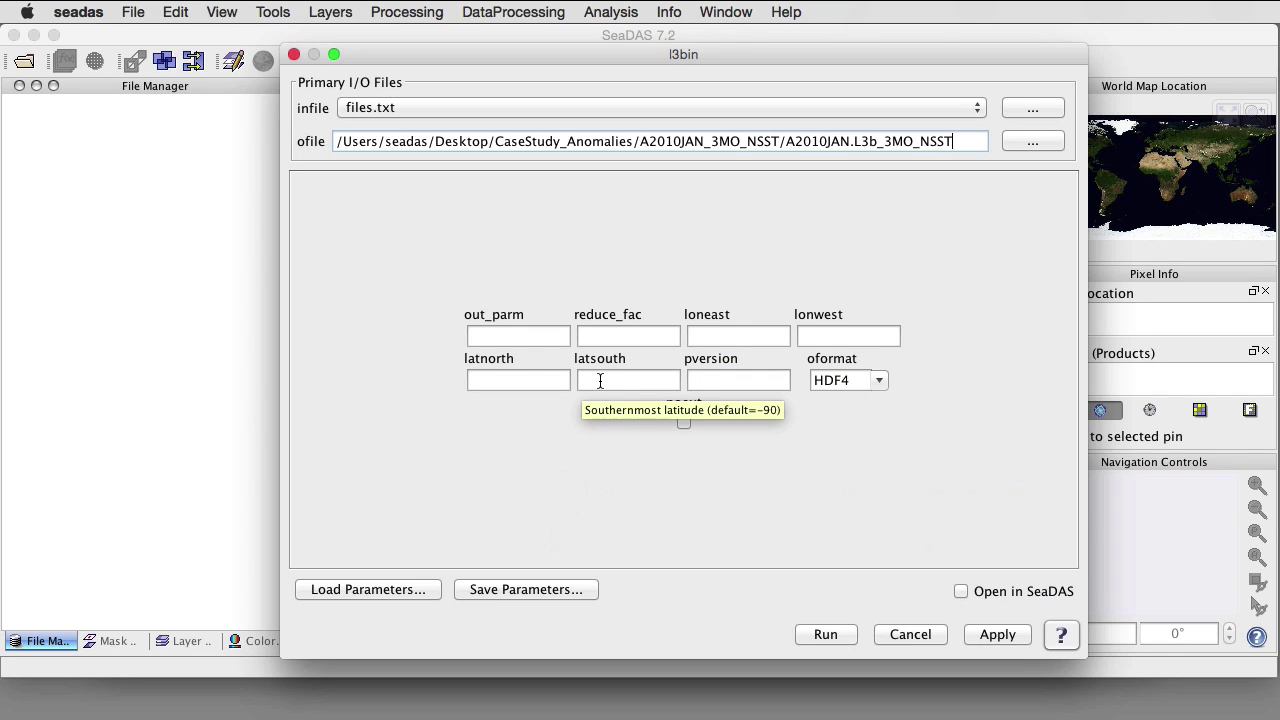
click(884, 380)
click(857, 418)
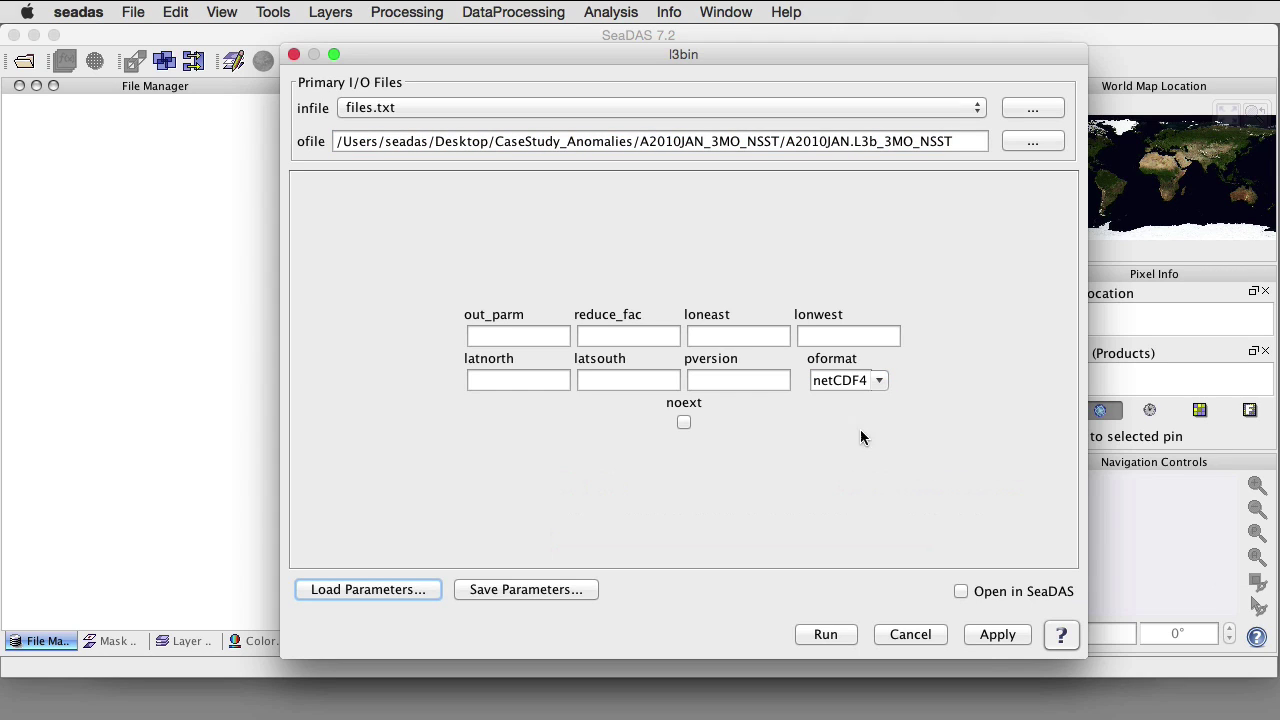
Step: Run l3bin to combine the three monthly files and dismiss the completion message
click(826, 634)
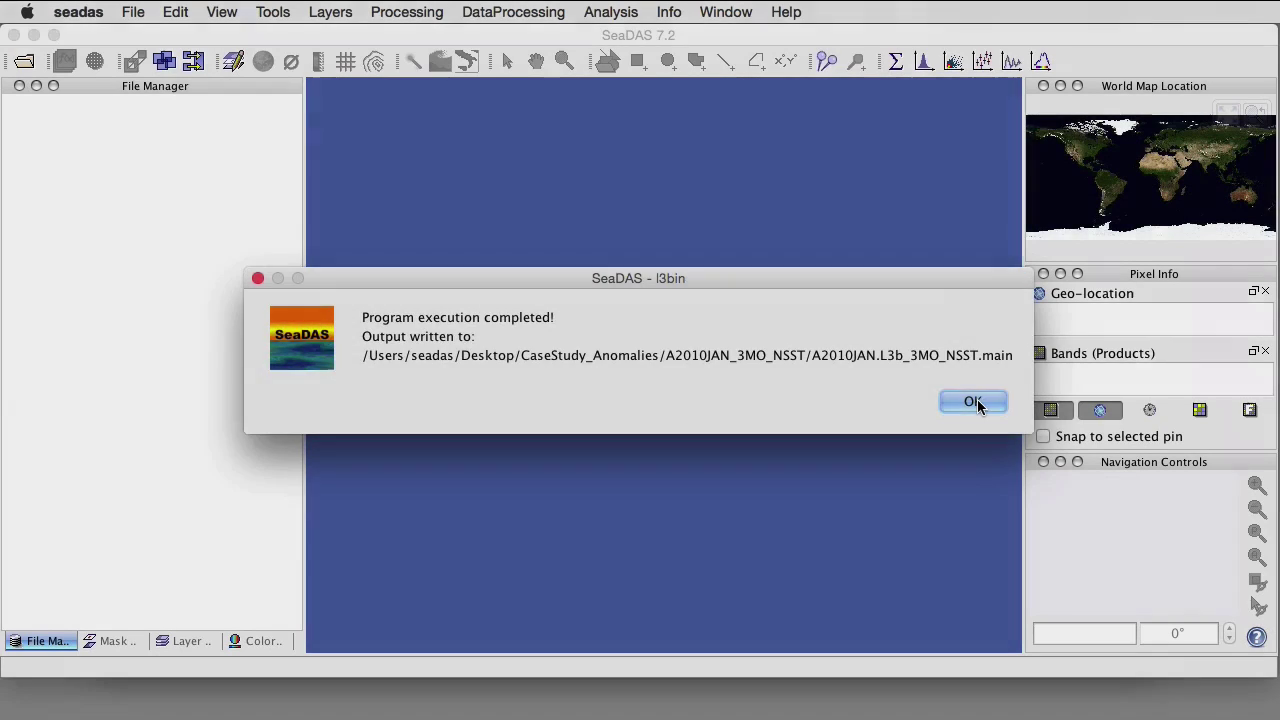
click(973, 401)
Step: Switch to Finder and examine the execution log OCSSW_LOG_l3bin.txt in the A2010JAN_3MO_NSST folder, closing it when done
click(34, 36)
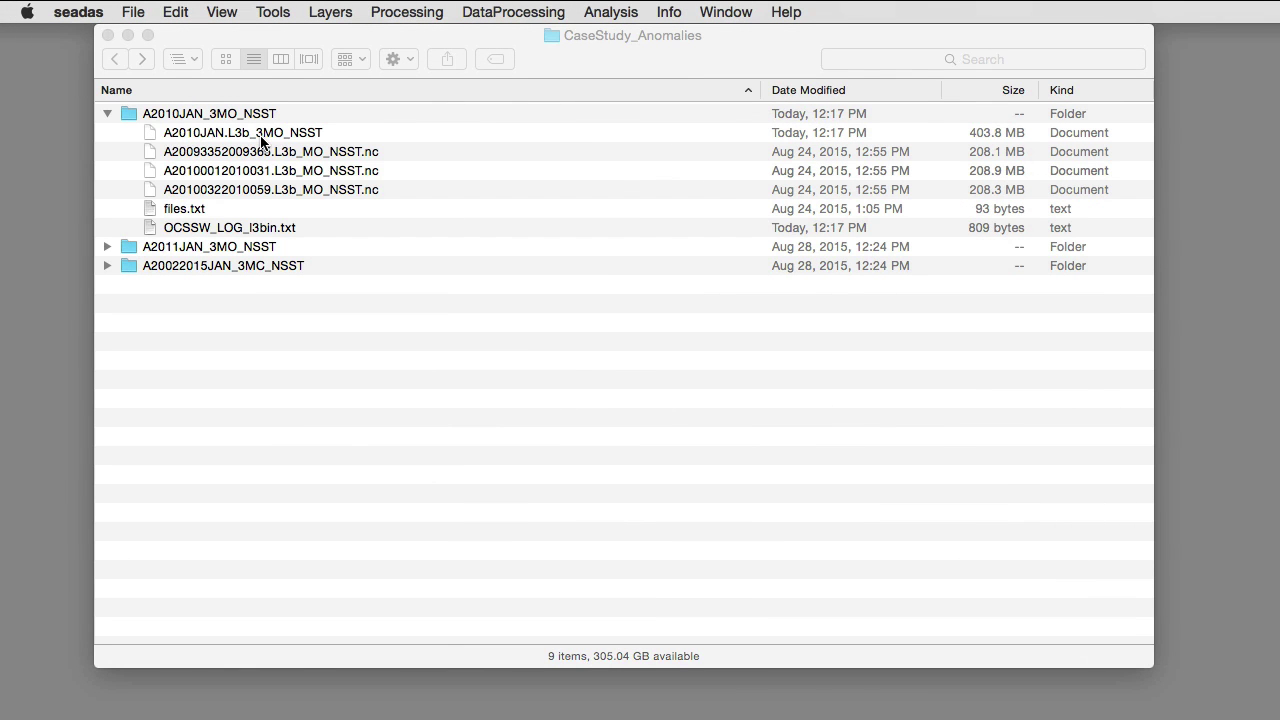
click(221, 234)
double_click(221, 234)
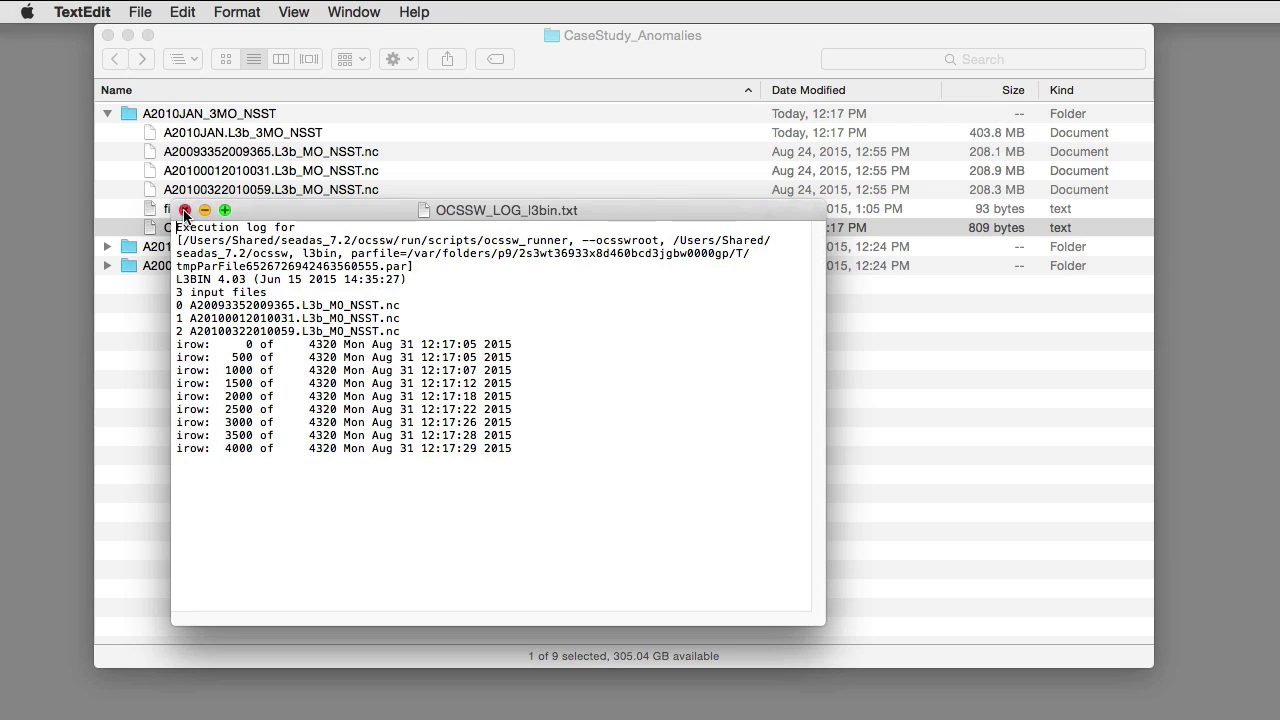
click(184, 211)
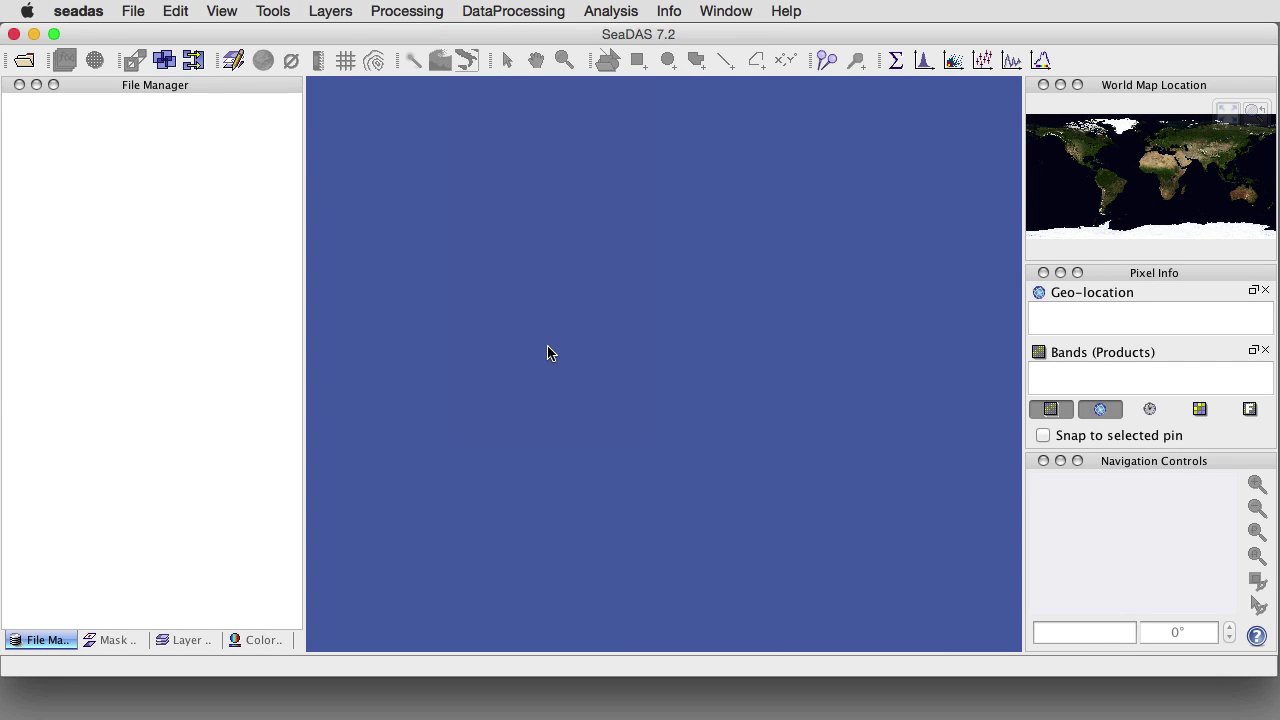
Step: In SeaDAS, start the l3mapgen processor and choose A2010JAN.L3b_3MO_NSST as its input file
click(509, 12)
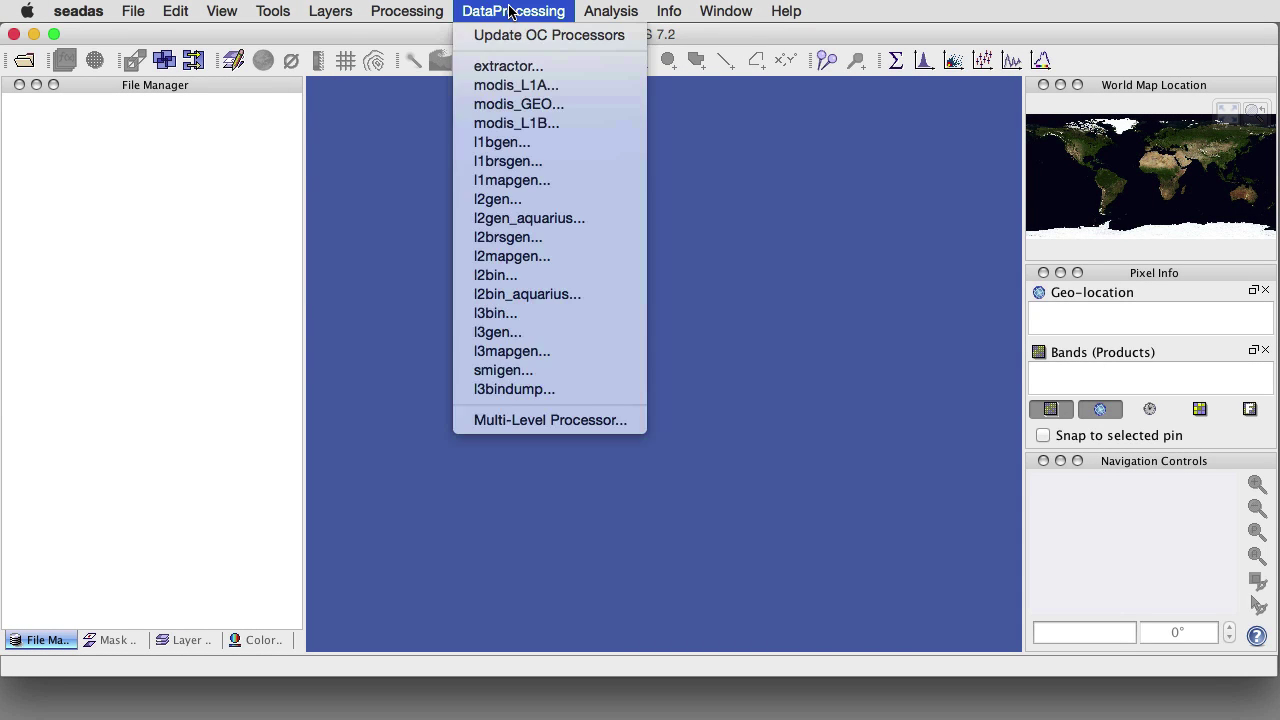
click(540, 357)
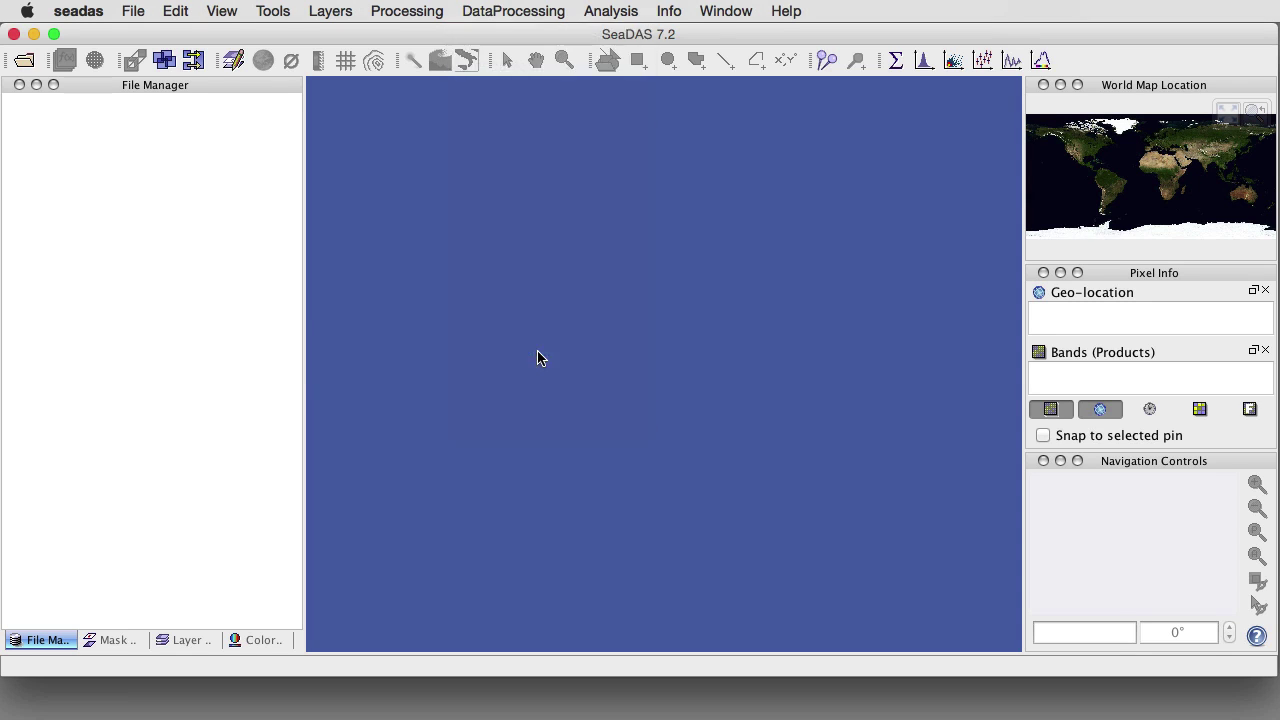
click(940, 107)
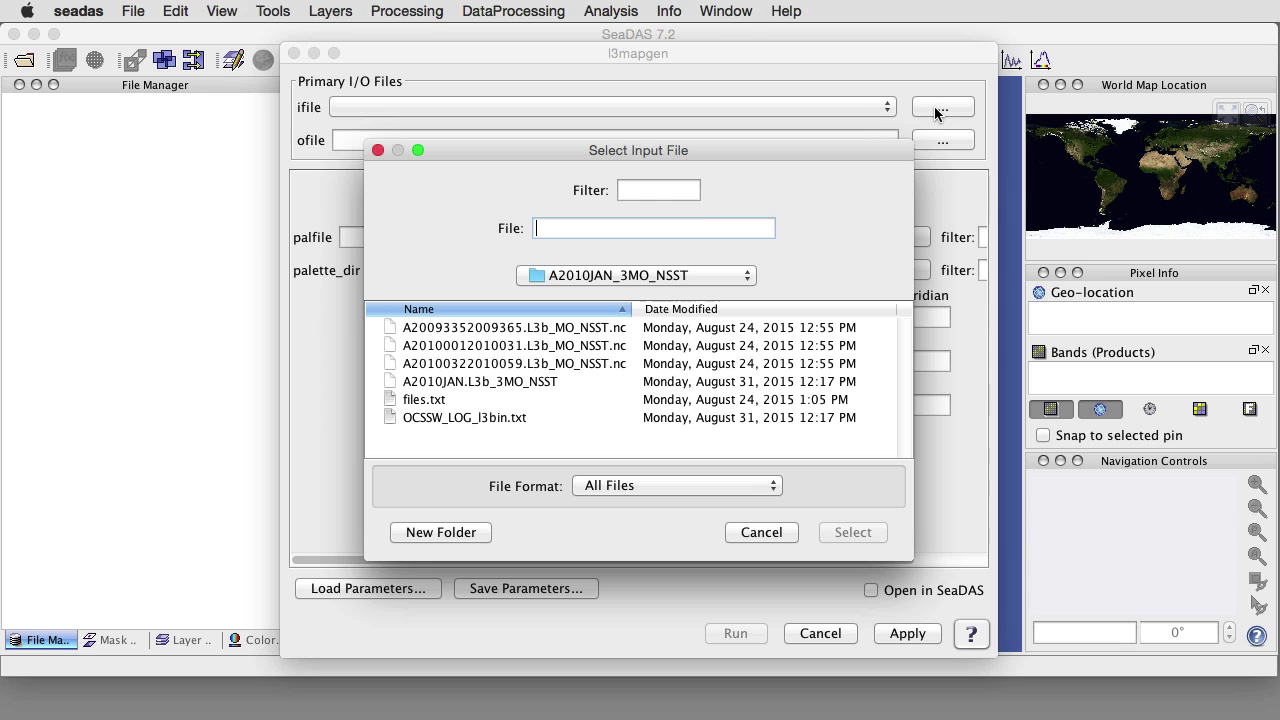
click(472, 386)
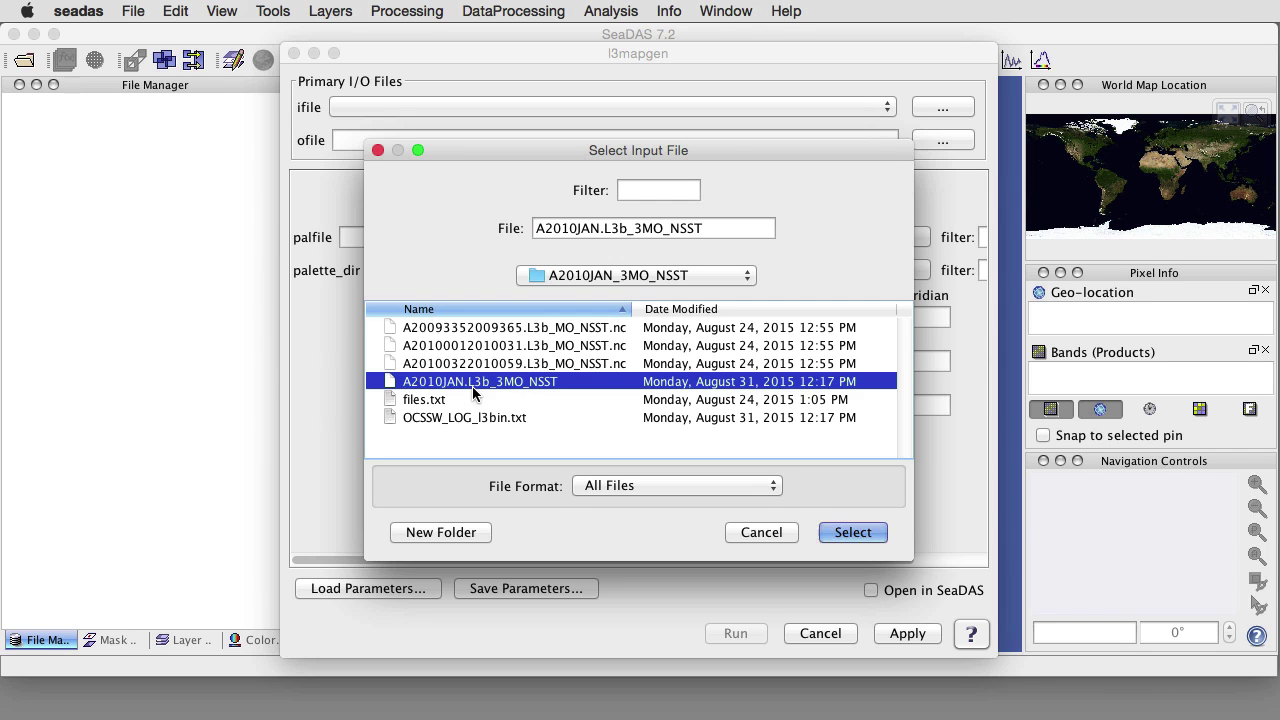
click(835, 528)
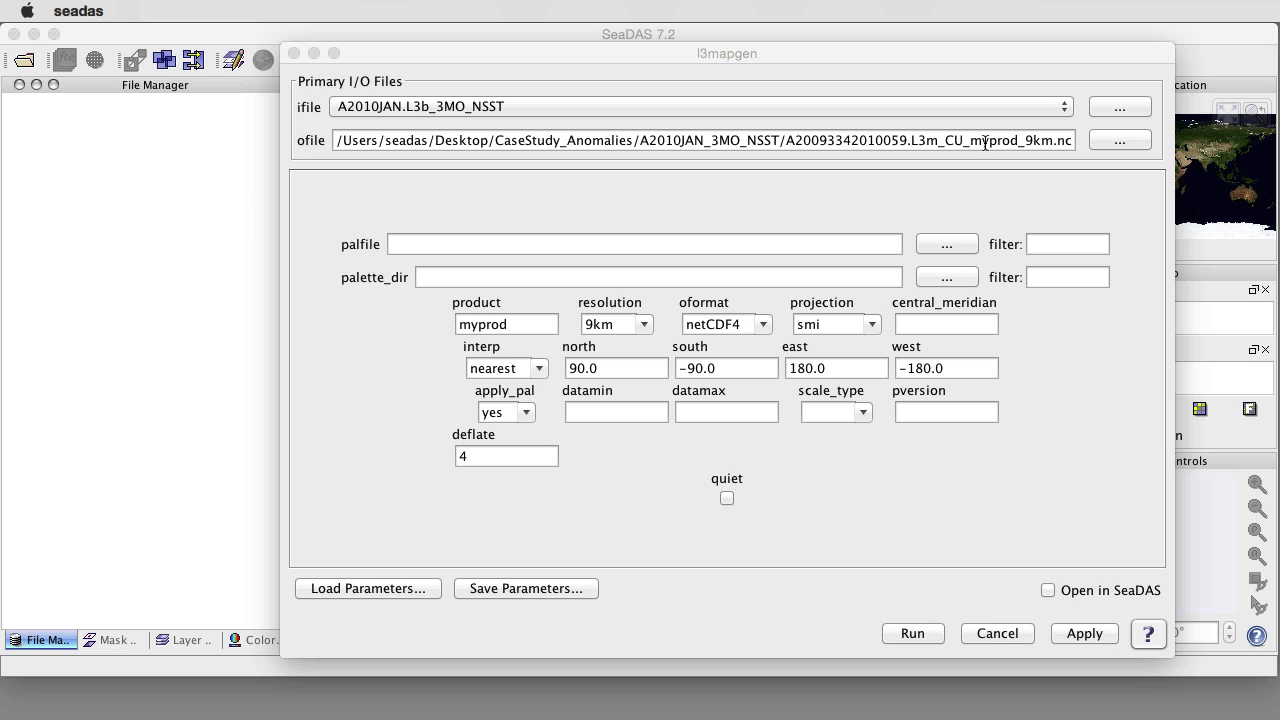
Step: Set the l3mapgen product to sst
click(485, 324)
double_click(485, 324)
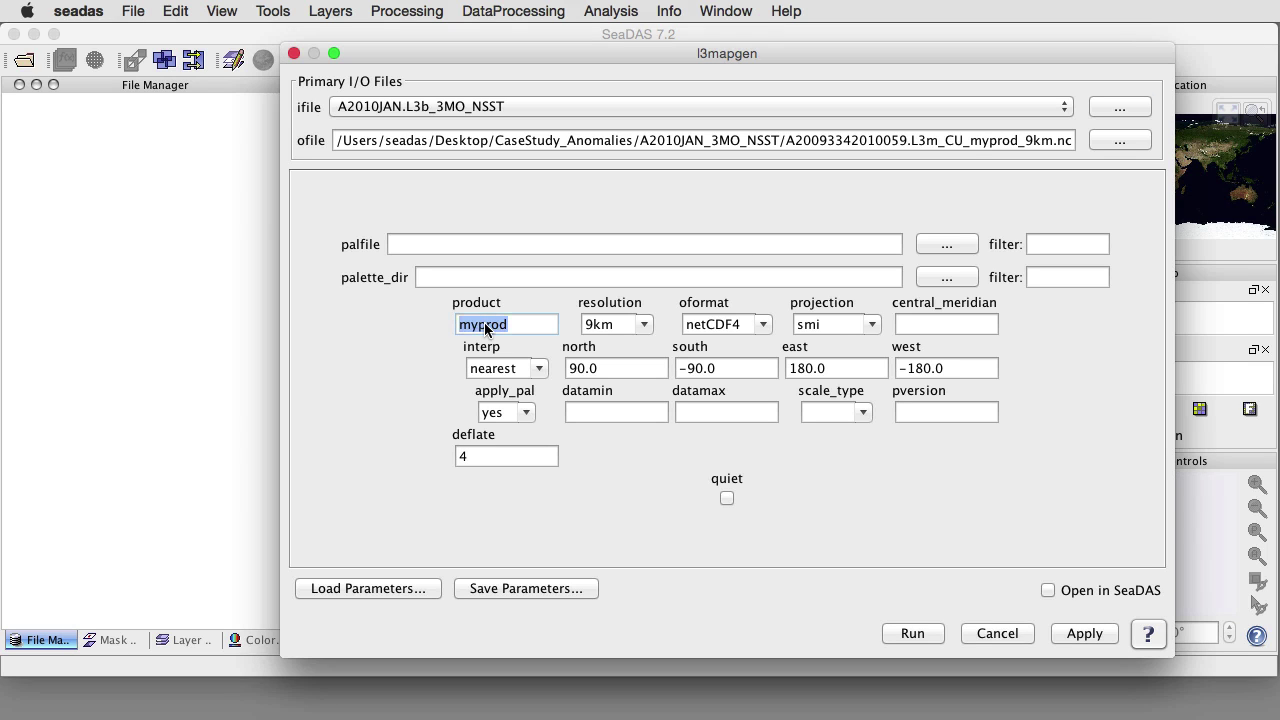
text(sst)
Step: Replace the l3mapgen output file name with A2010JAN.L3m_3MO_NSST
click(804, 140)
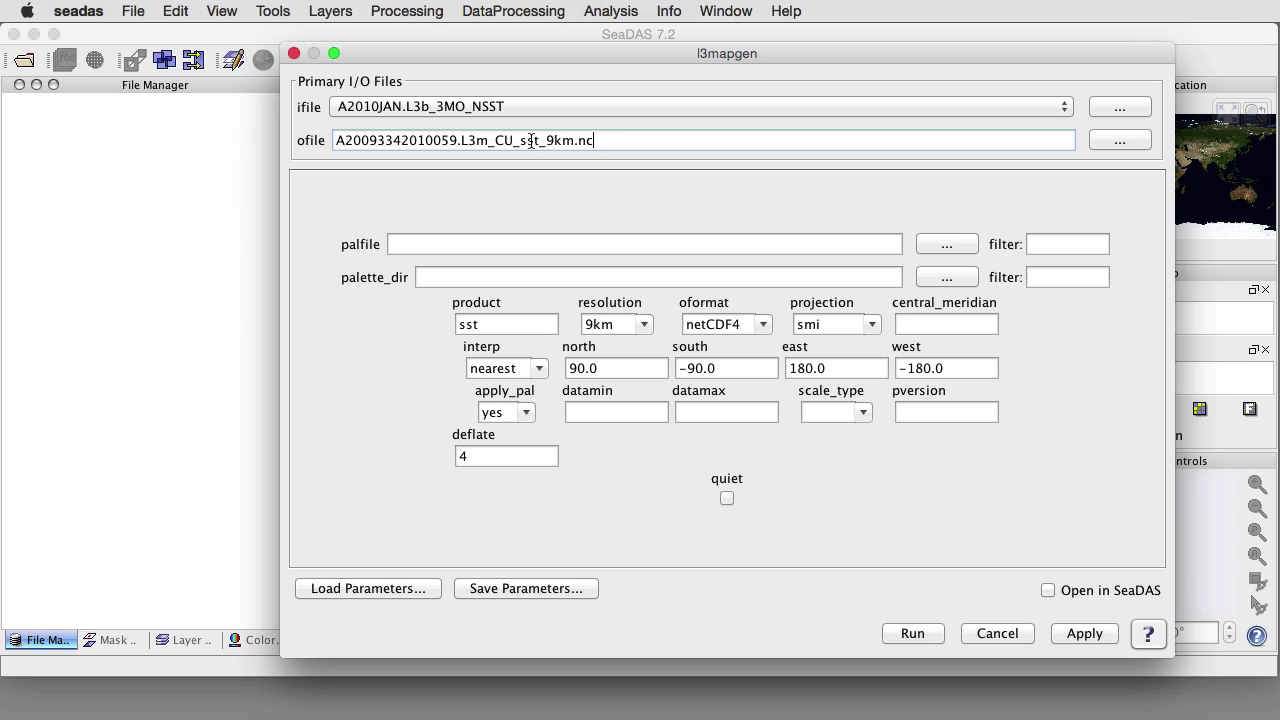
drag(618, 143, 318, 147)
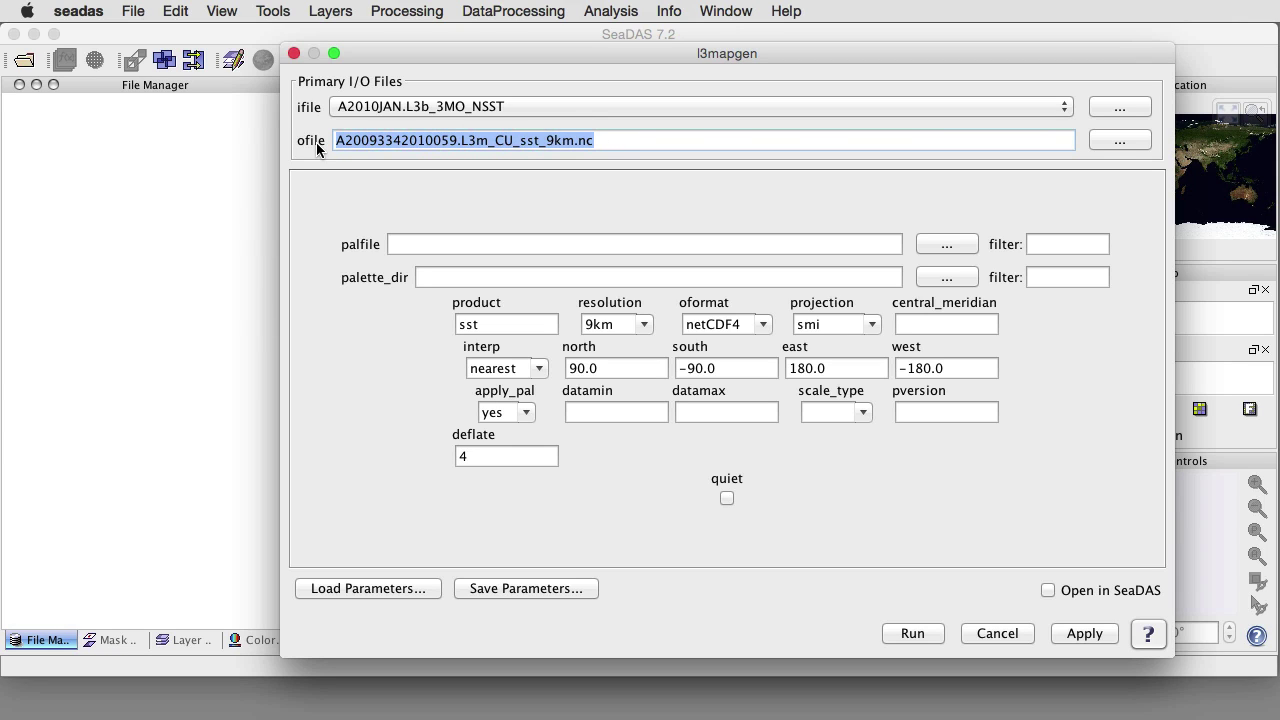
text(A2010JAN.L3b_3MO_NSST)
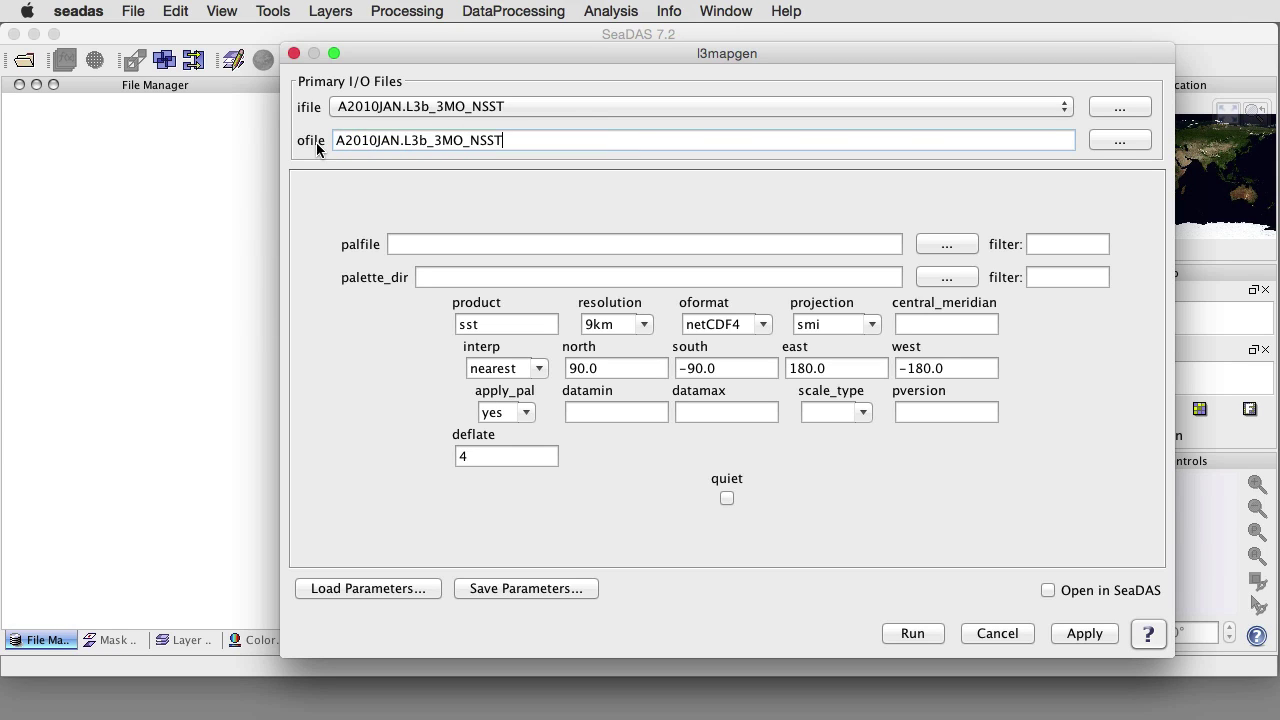
click(426, 140)
key(BackSpace)
text(m)
Step: Set the l3mapgen interpolation to area, run the mapping, and dismiss the completion message
click(540, 369)
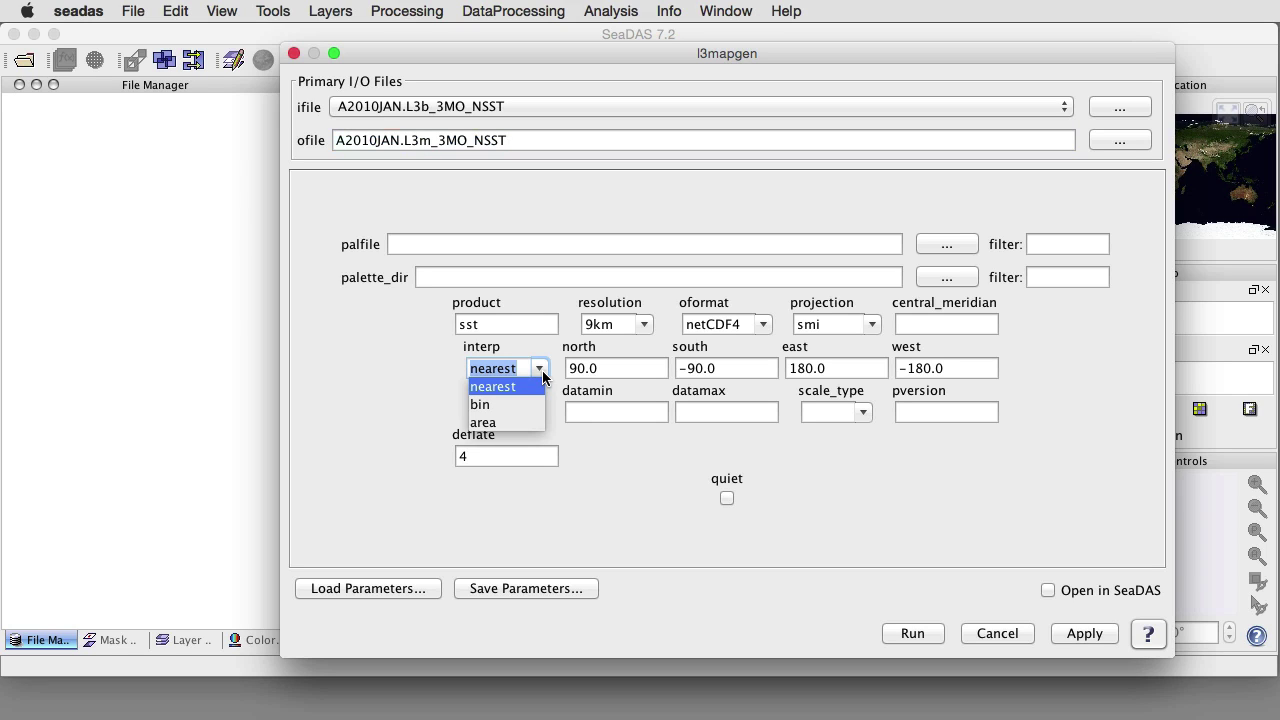
click(496, 423)
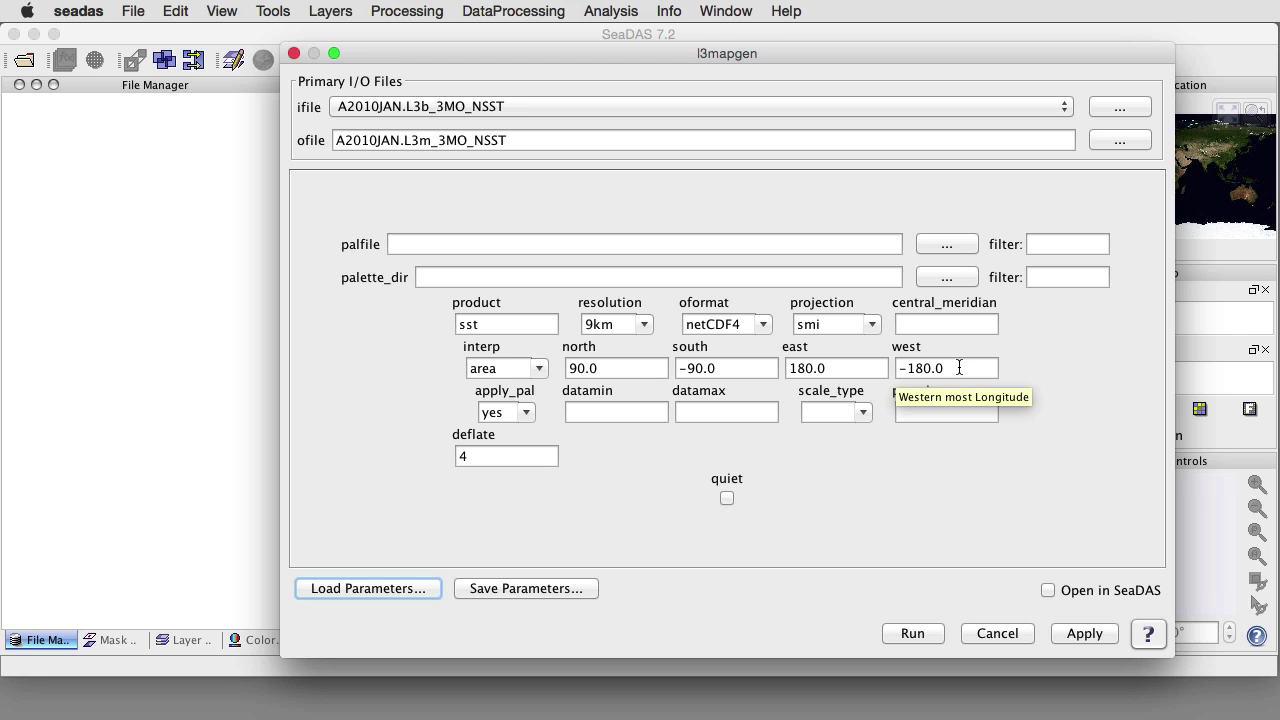
click(913, 633)
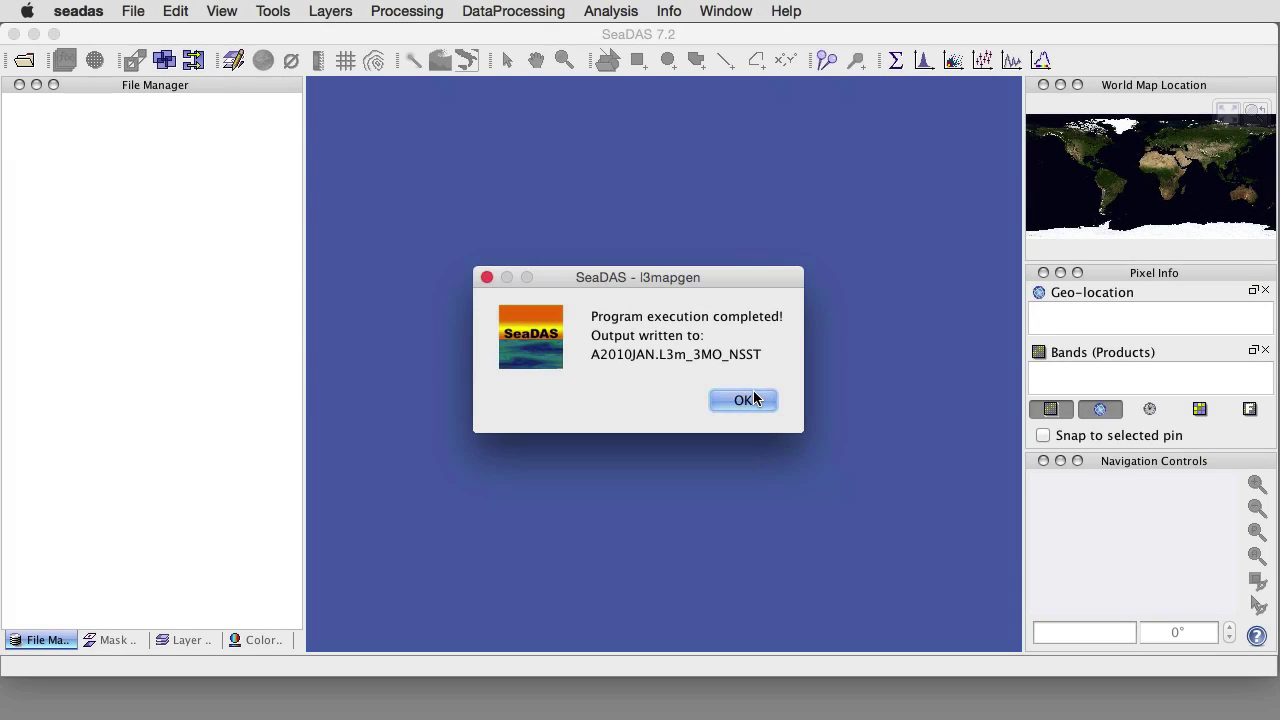
click(754, 399)
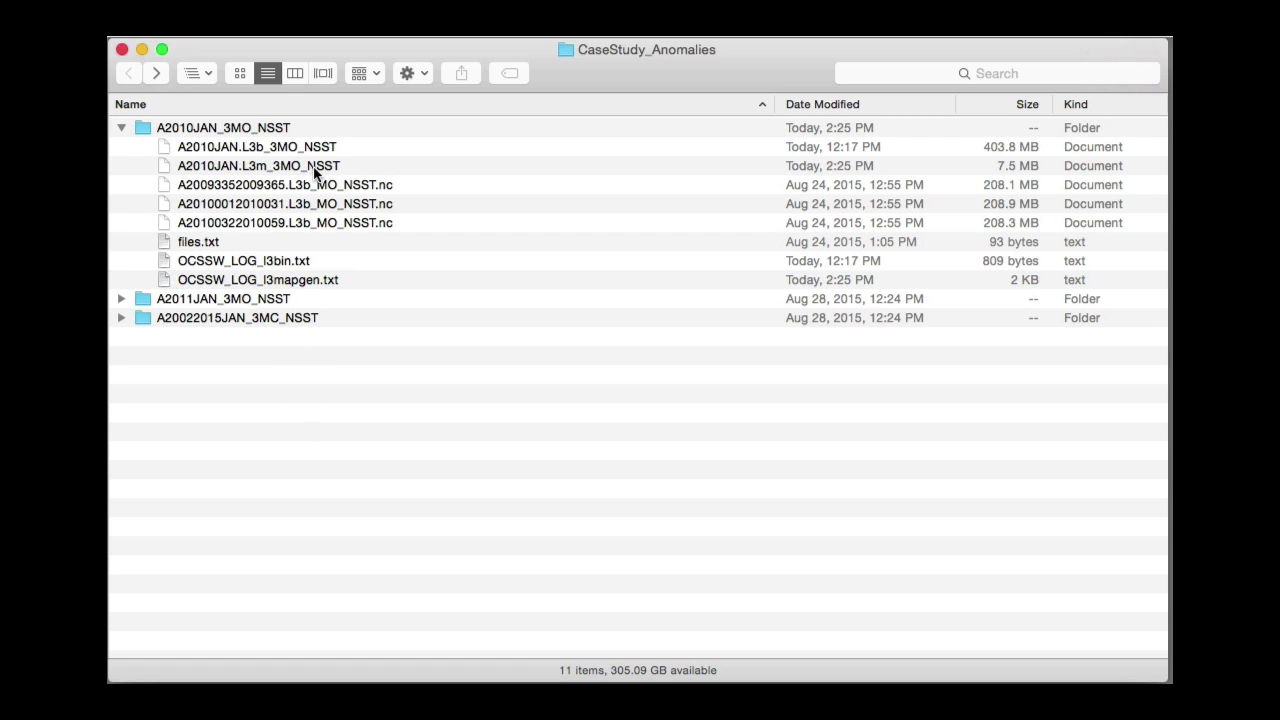
Step: In Finder, open the execution log OCSSW_LOG_l3mapgen.txt to examine the mapping run's parameters
double_click(274, 279)
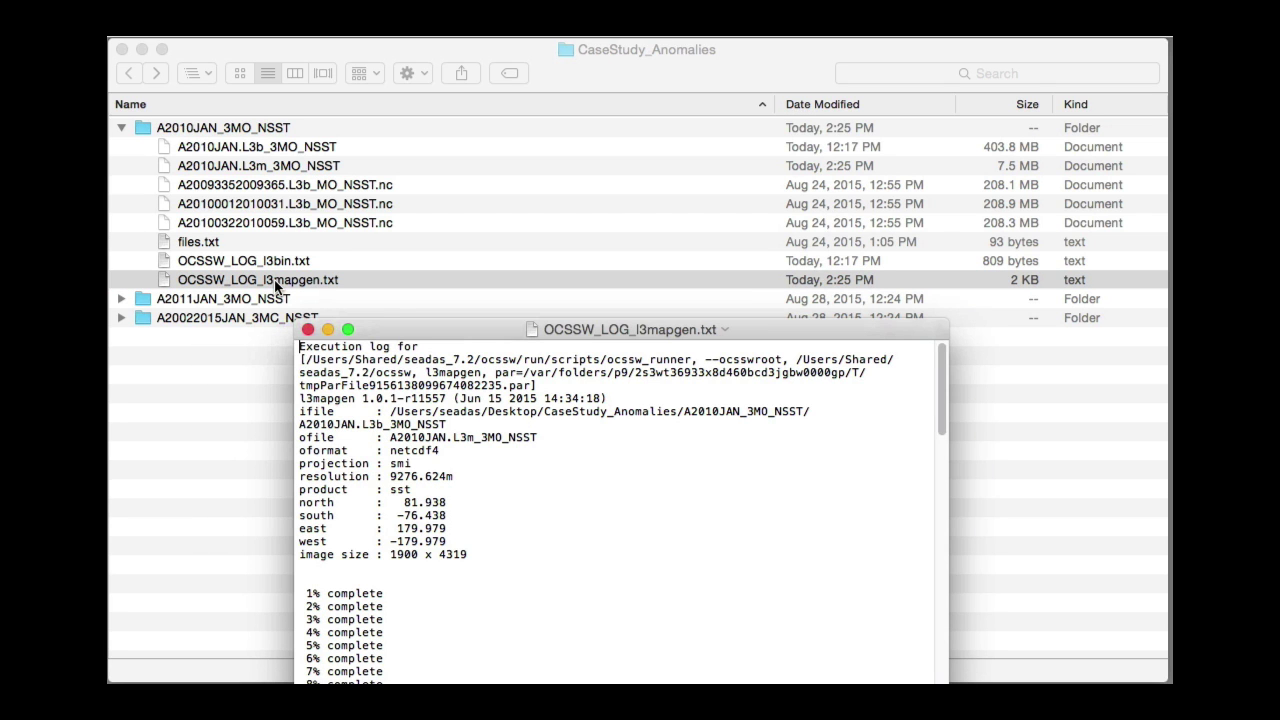
Step: In SeaDAS, configure the coastline and land masks with CoastLine disabled and a dark grey LandMask enabled in all bands
drag(360, 232, 355, 155)
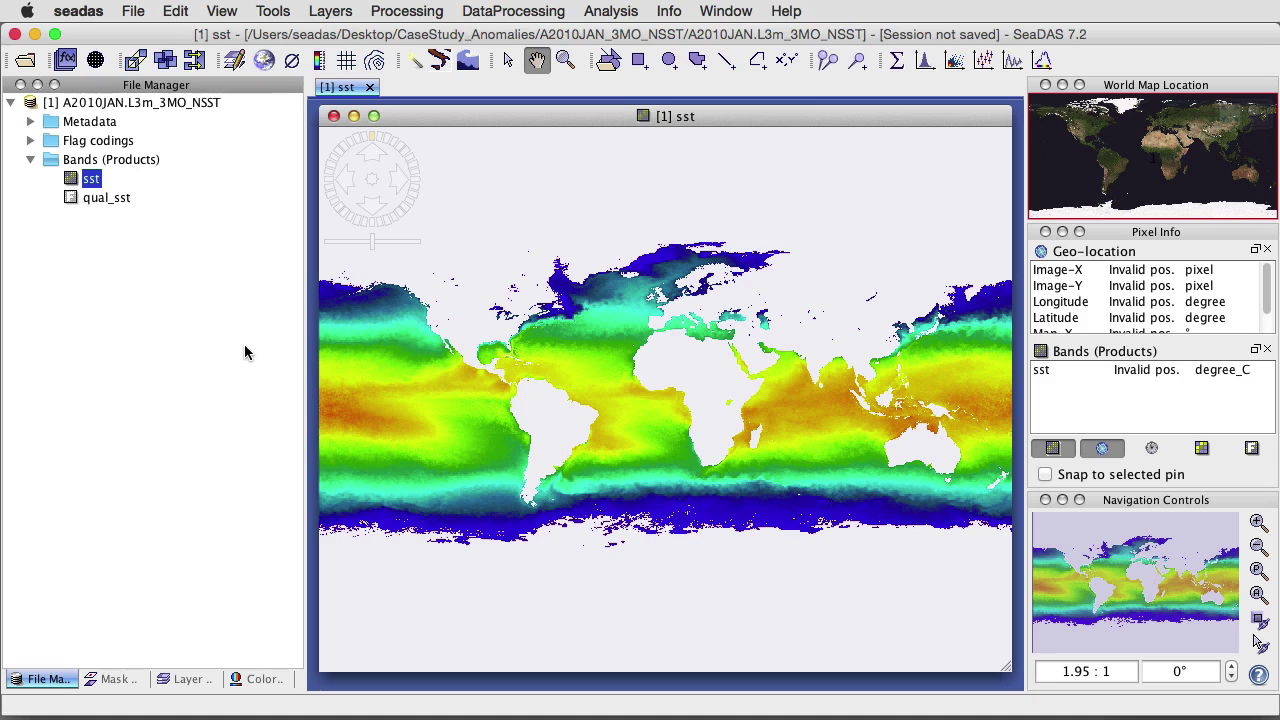
click(443, 66)
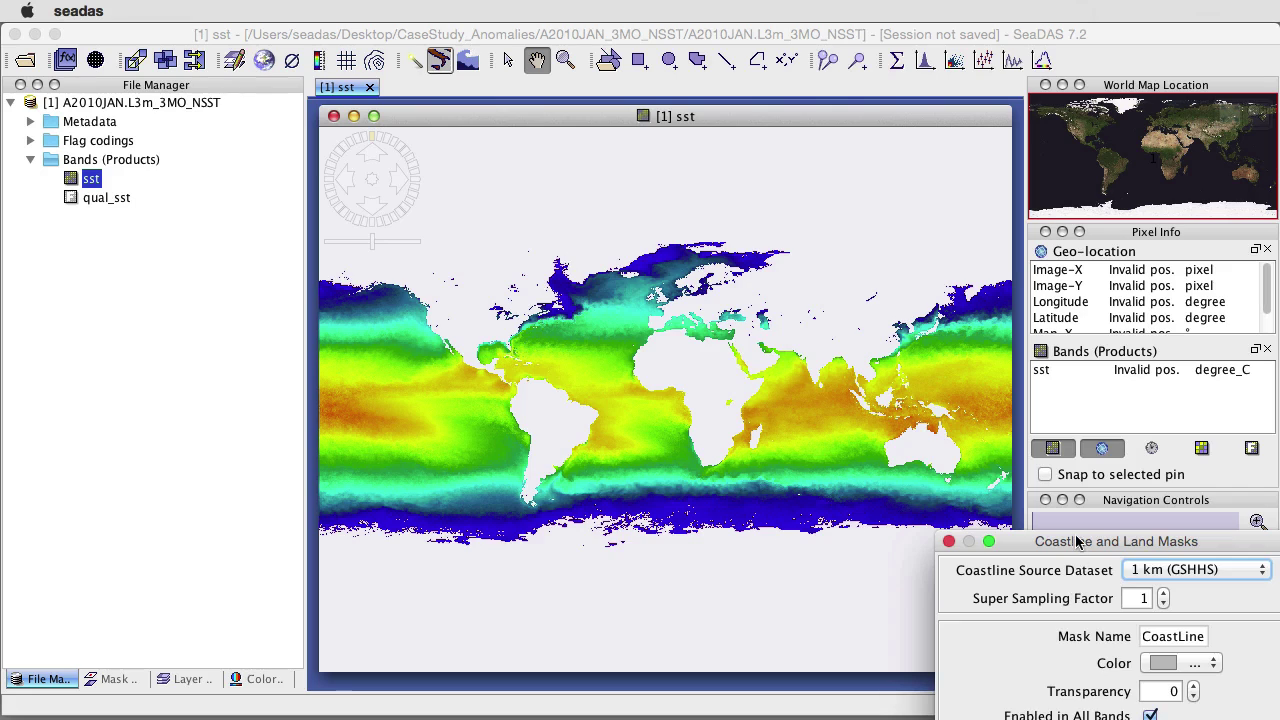
drag(1078, 541, 495, 148)
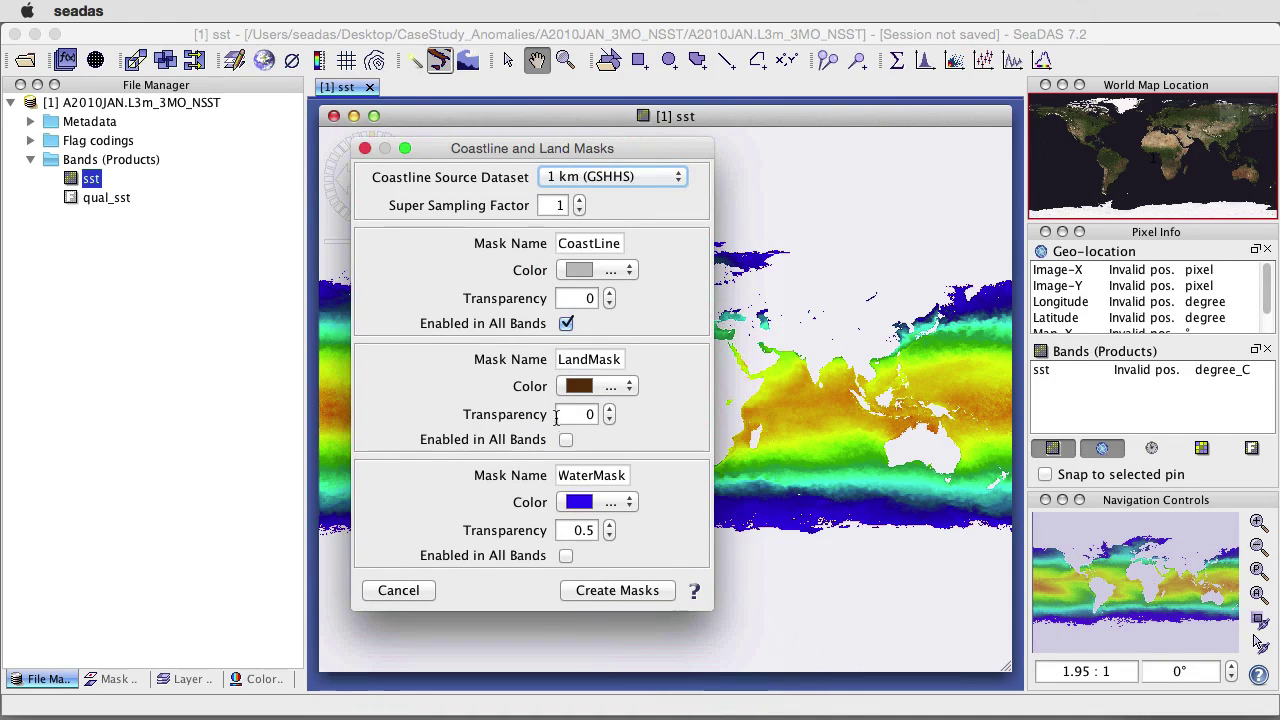
click(566, 324)
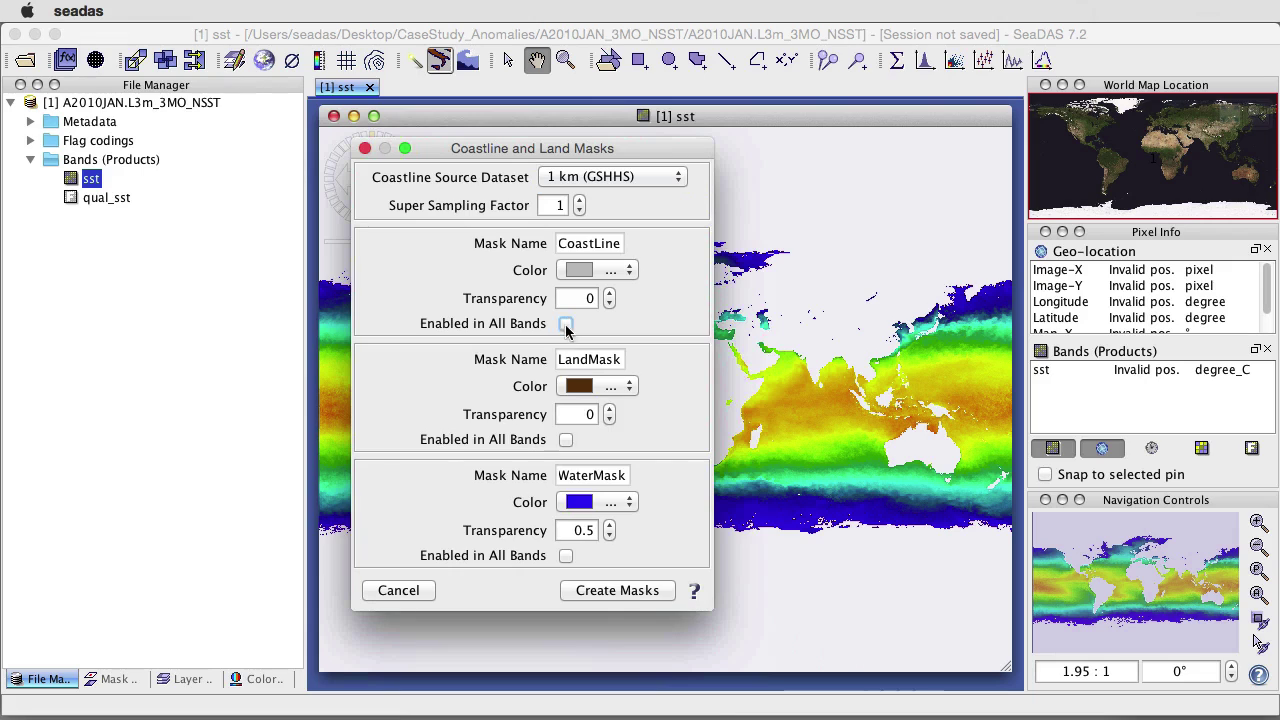
click(566, 440)
click(625, 388)
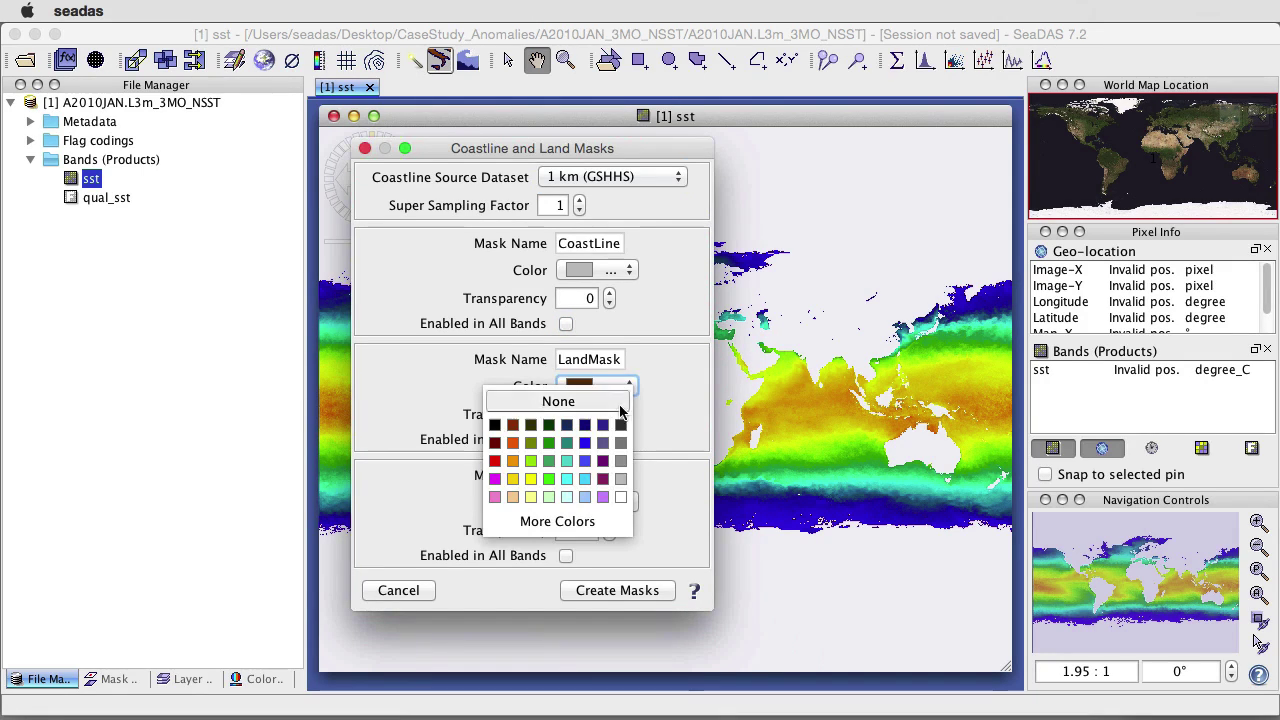
click(620, 426)
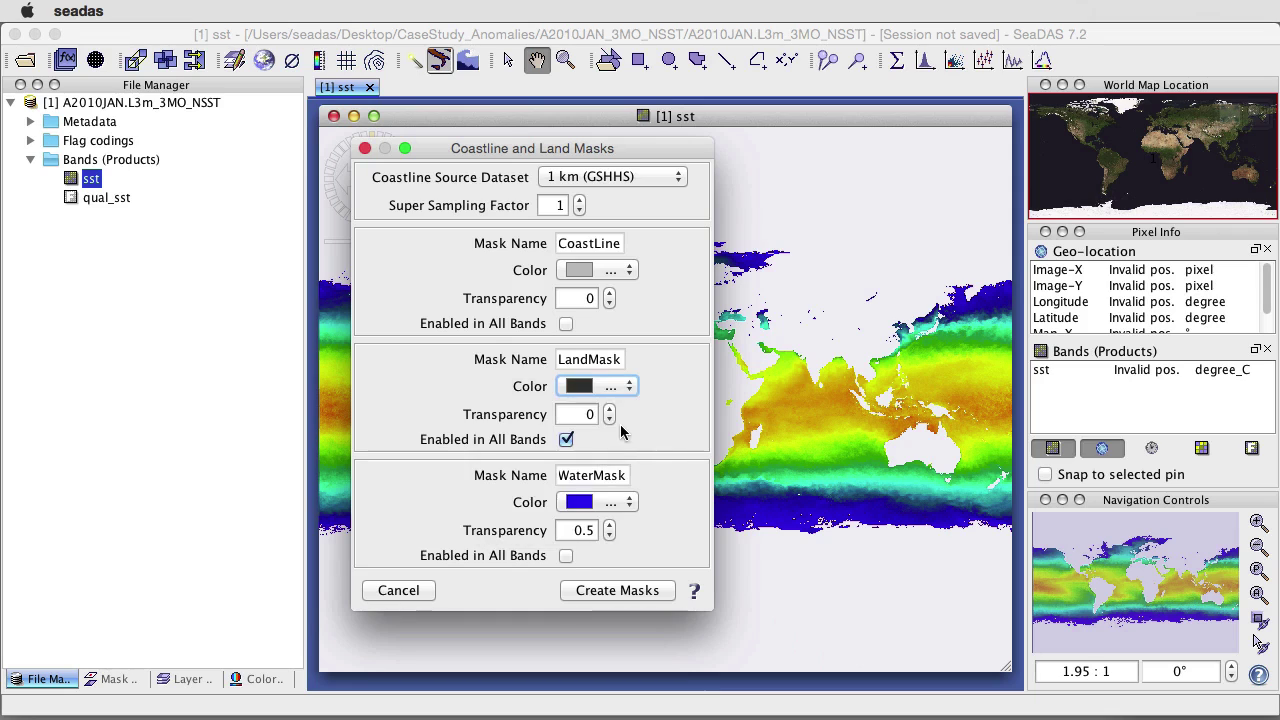
Step: Set the coastline source dataset to 10 km (GSHHS) and the super sampling factor to 3
click(593, 176)
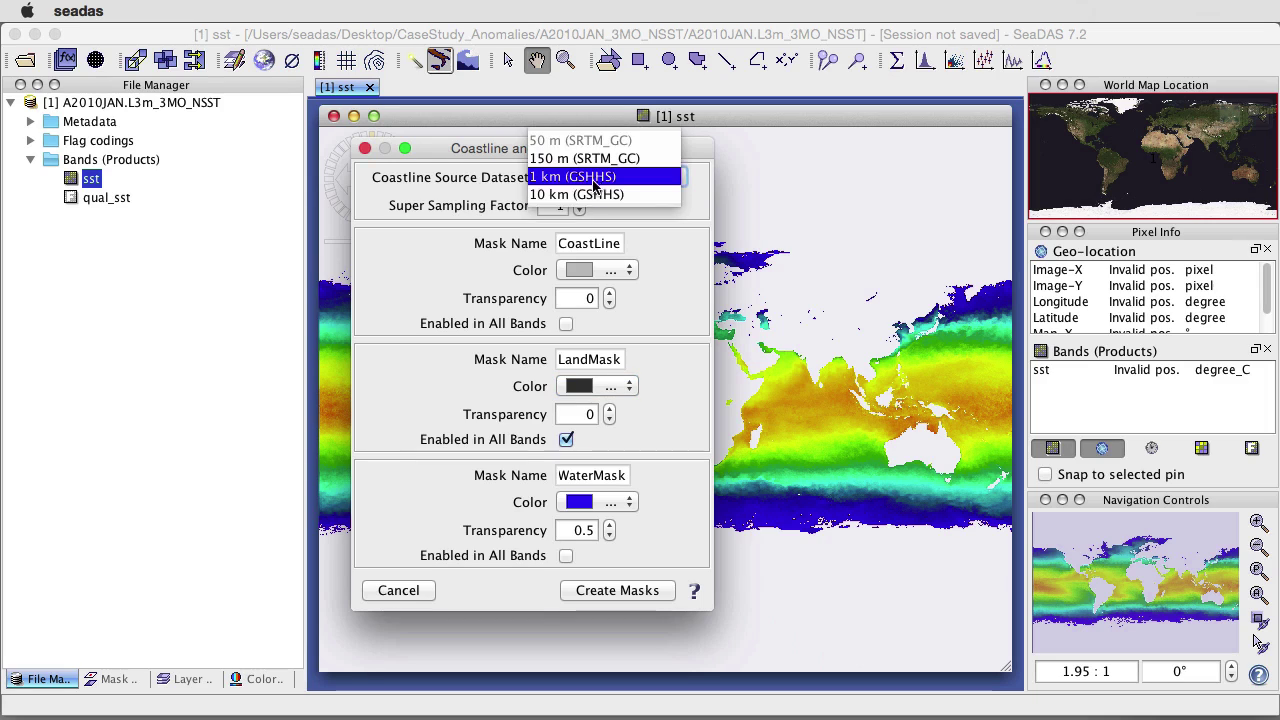
click(585, 194)
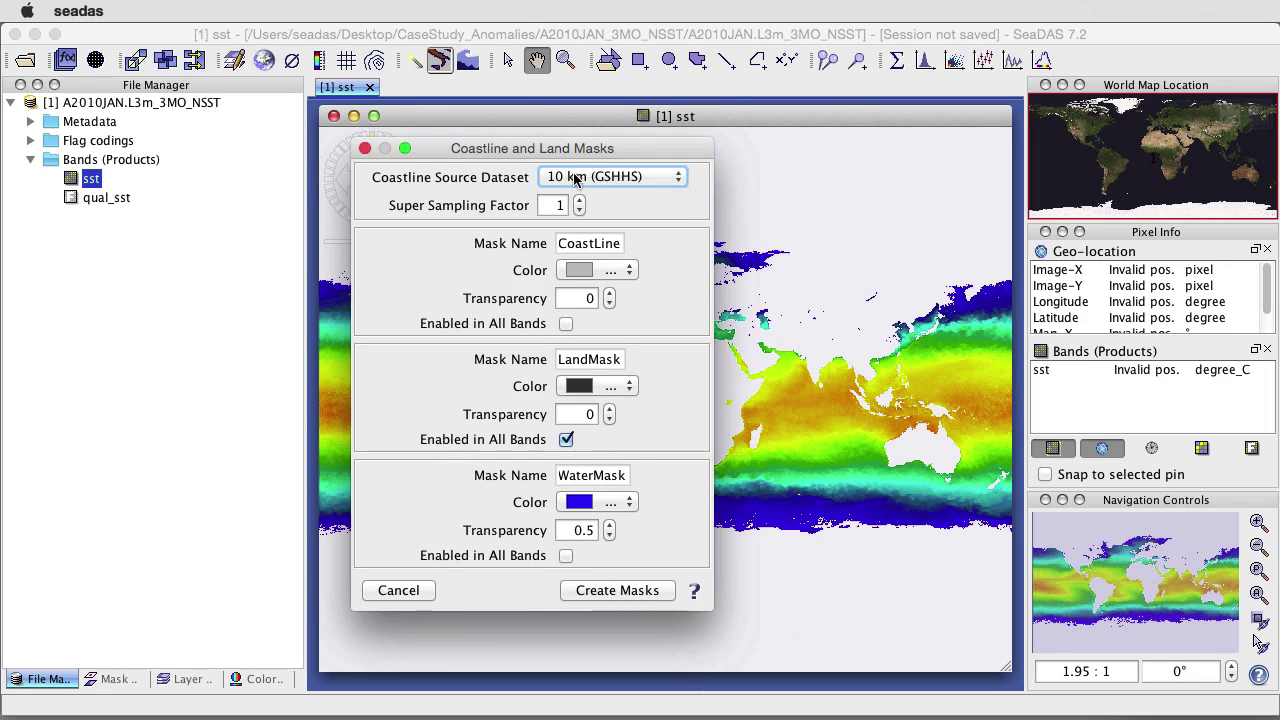
click(579, 200)
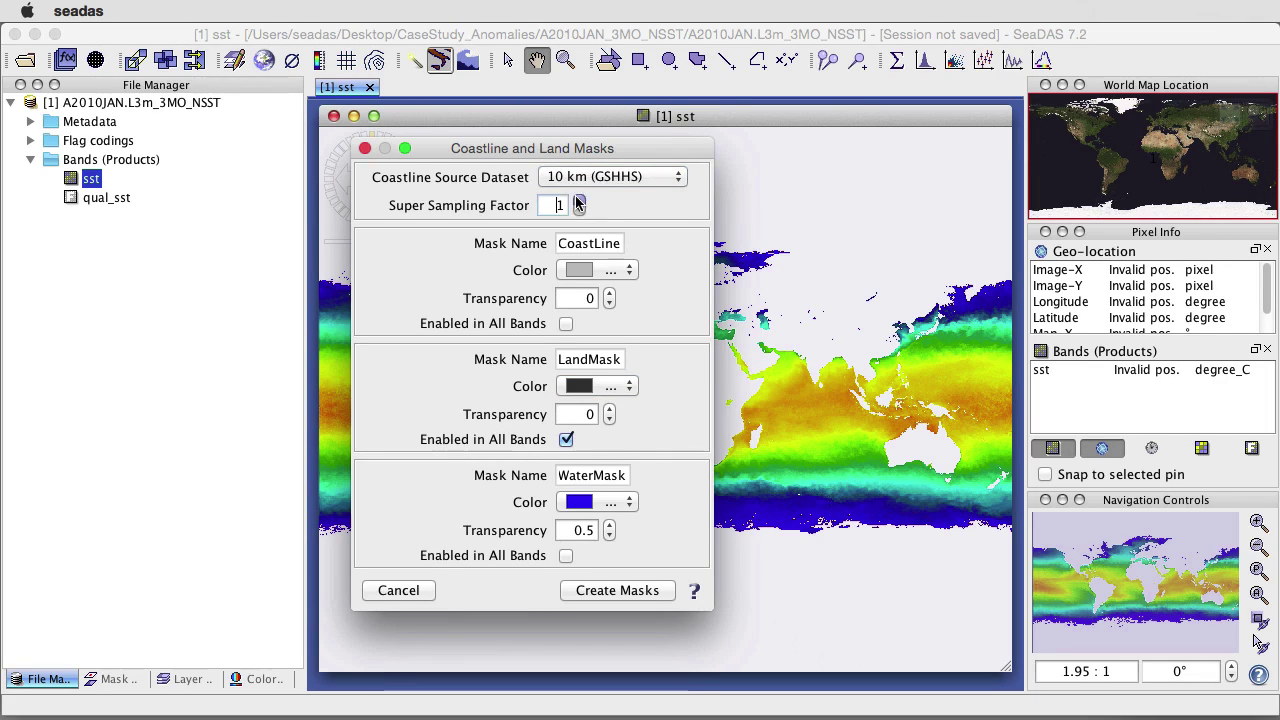
click(579, 200)
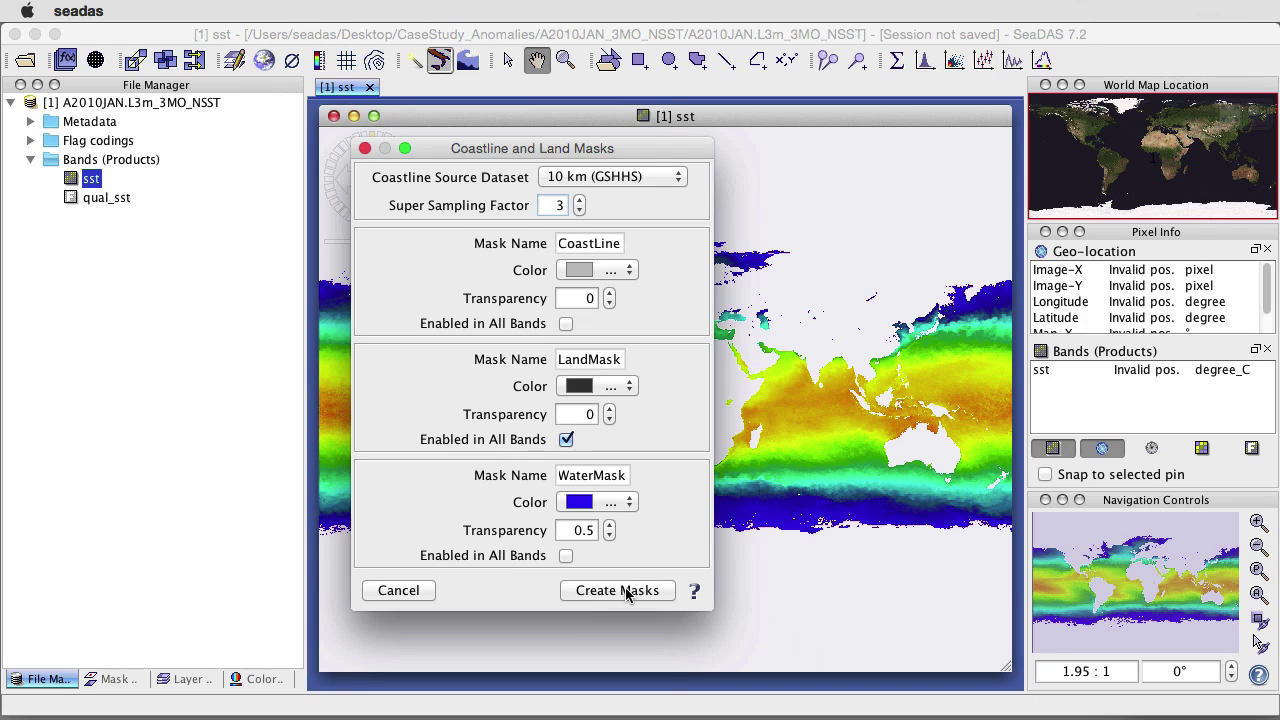
Step: Create the masks from the 1 km (GSHHS) coastline dataset with a further increased super sampling factor
click(617, 177)
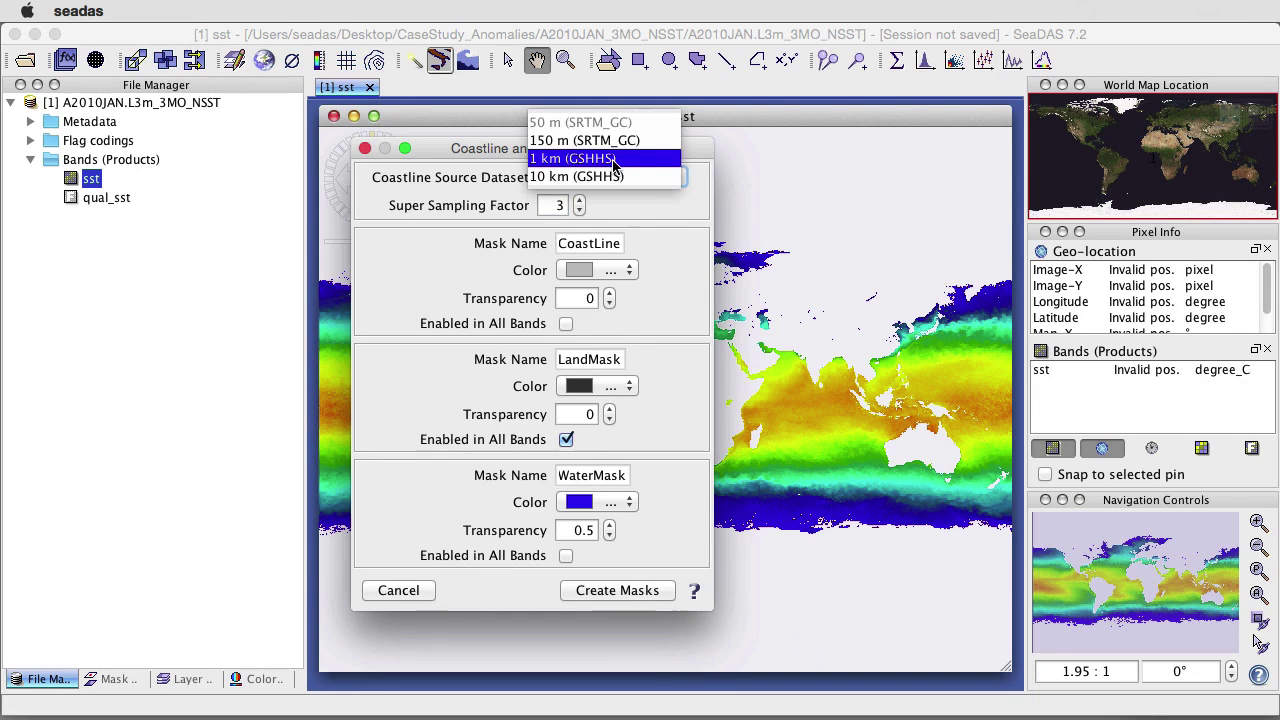
click(614, 162)
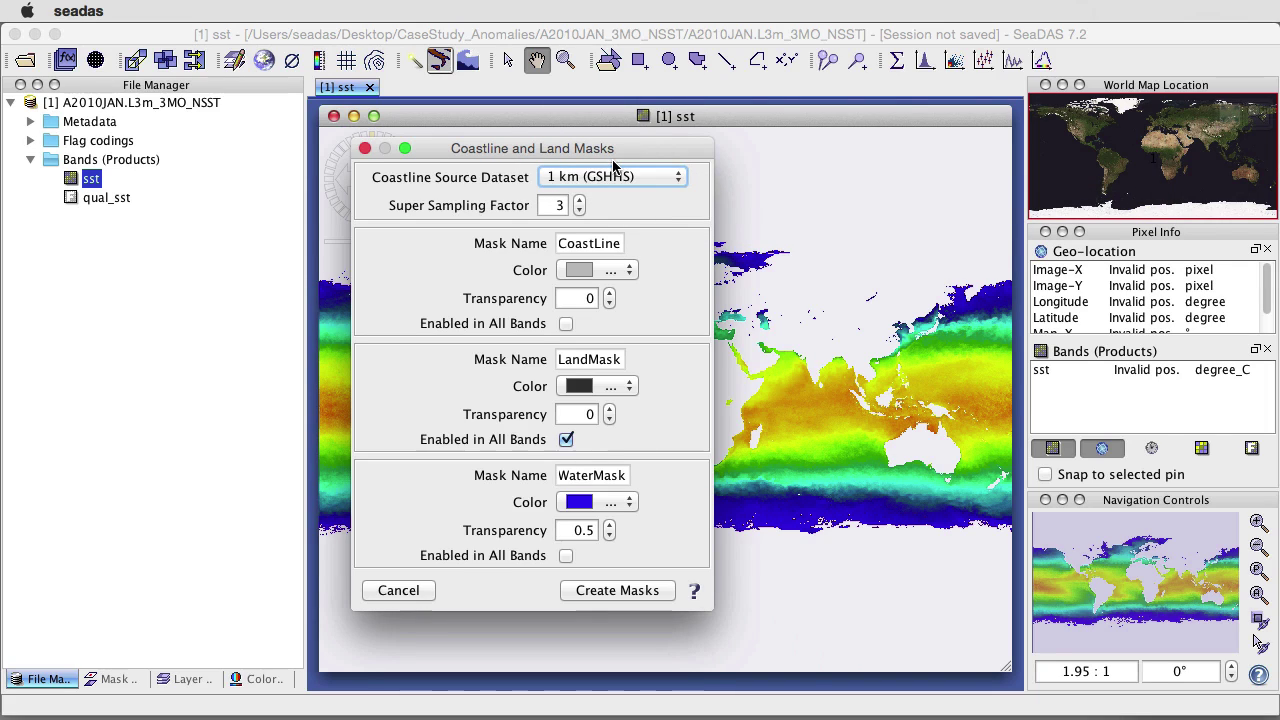
click(580, 201)
click(580, 201)
click(580, 201)
click(580, 201)
click(580, 201)
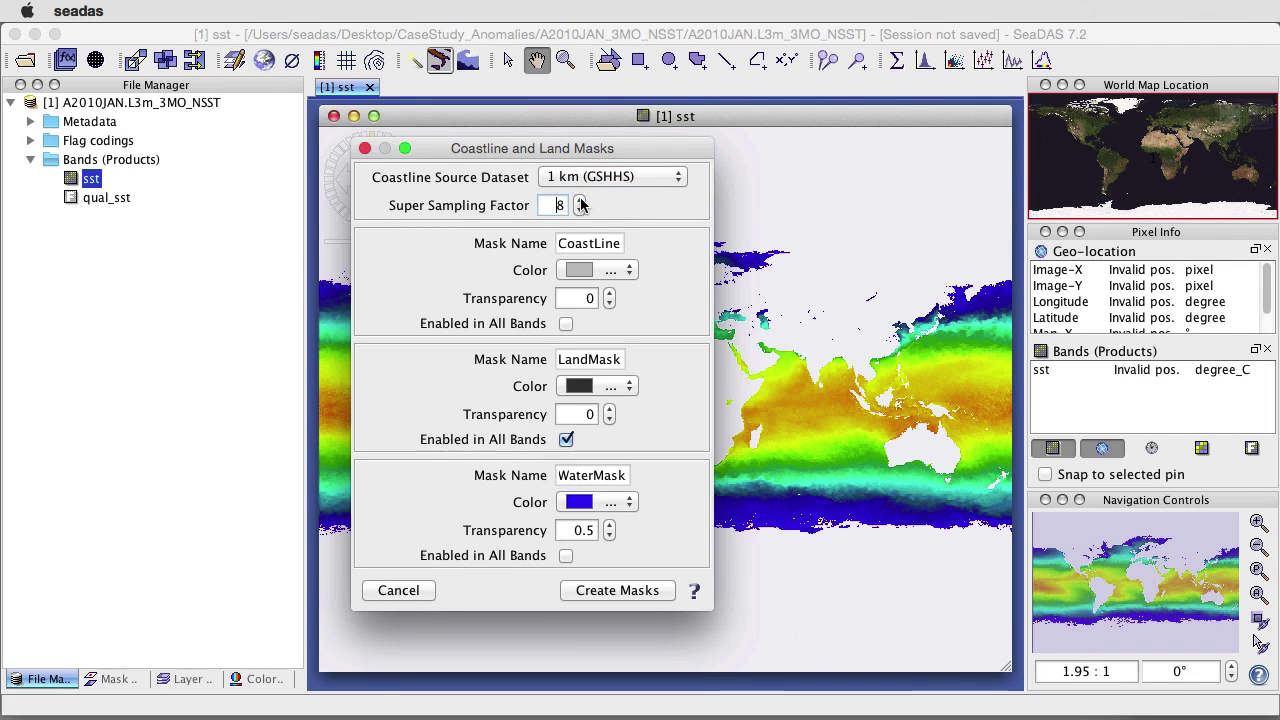
click(580, 201)
click(633, 591)
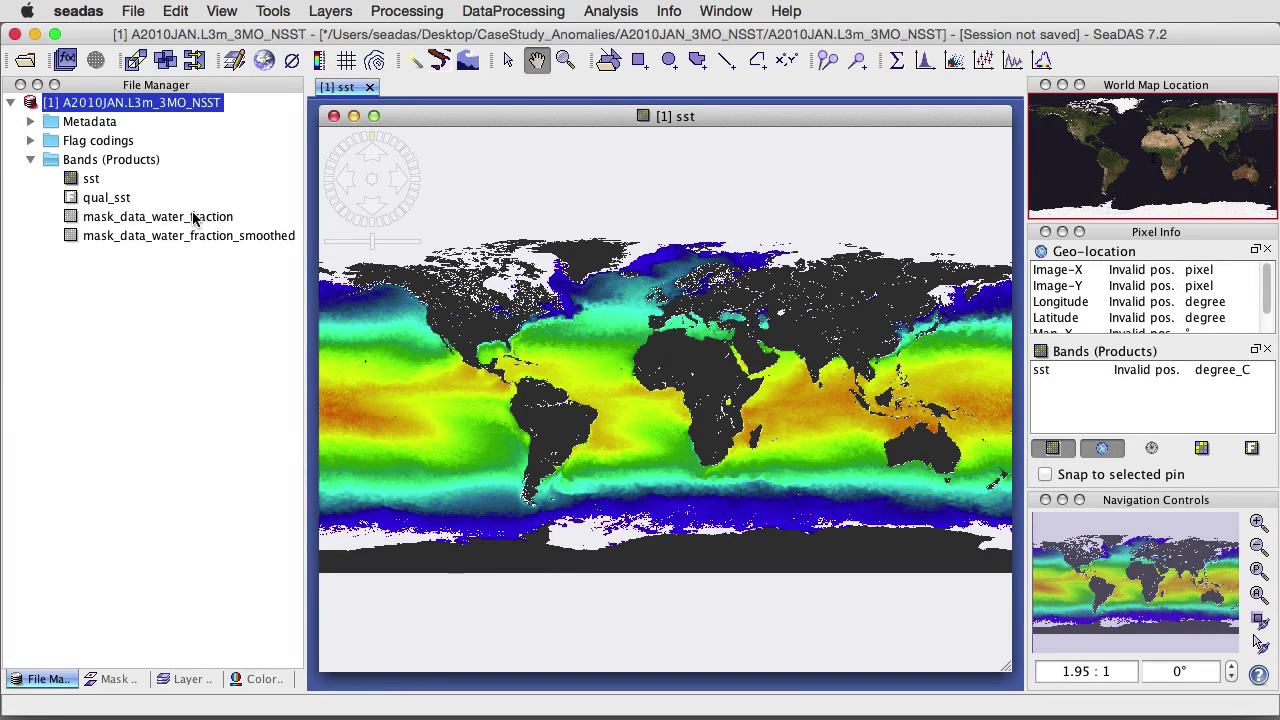
Step: Display the mask_data_water_fraction and mask_data_water_fraction_smoothed bands and review the product's mask list
double_click(188, 220)
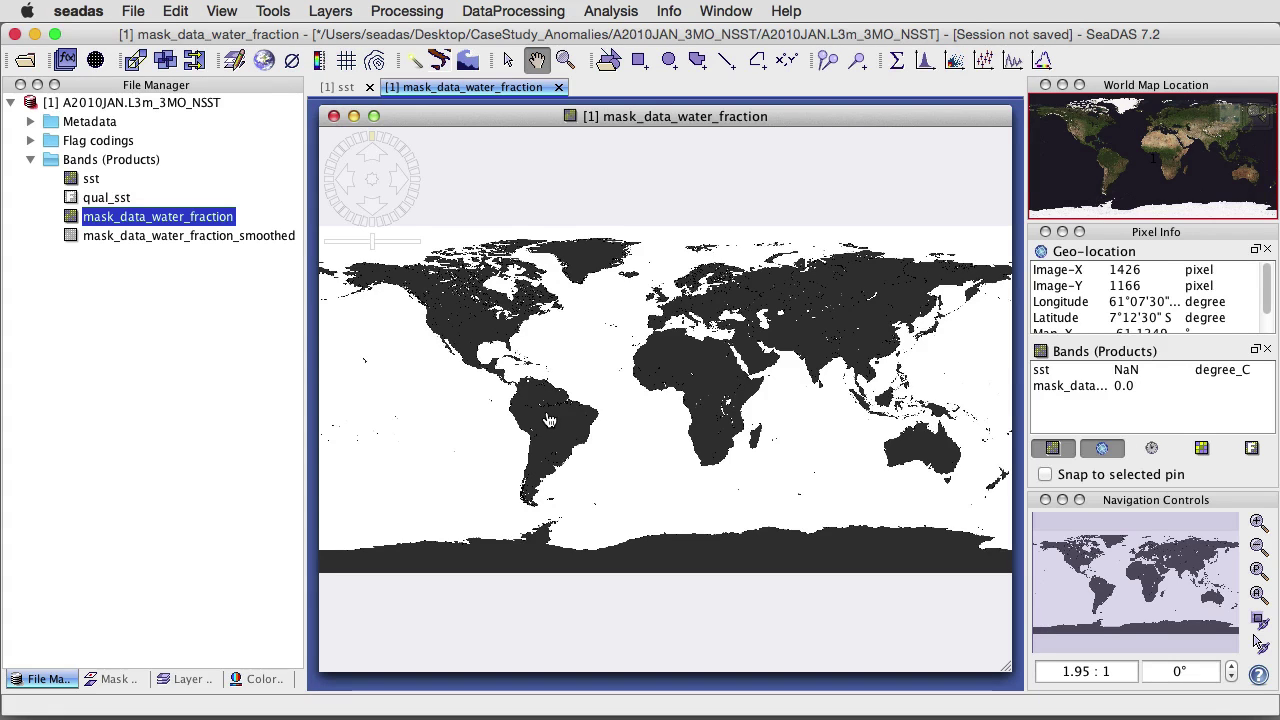
double_click(126, 240)
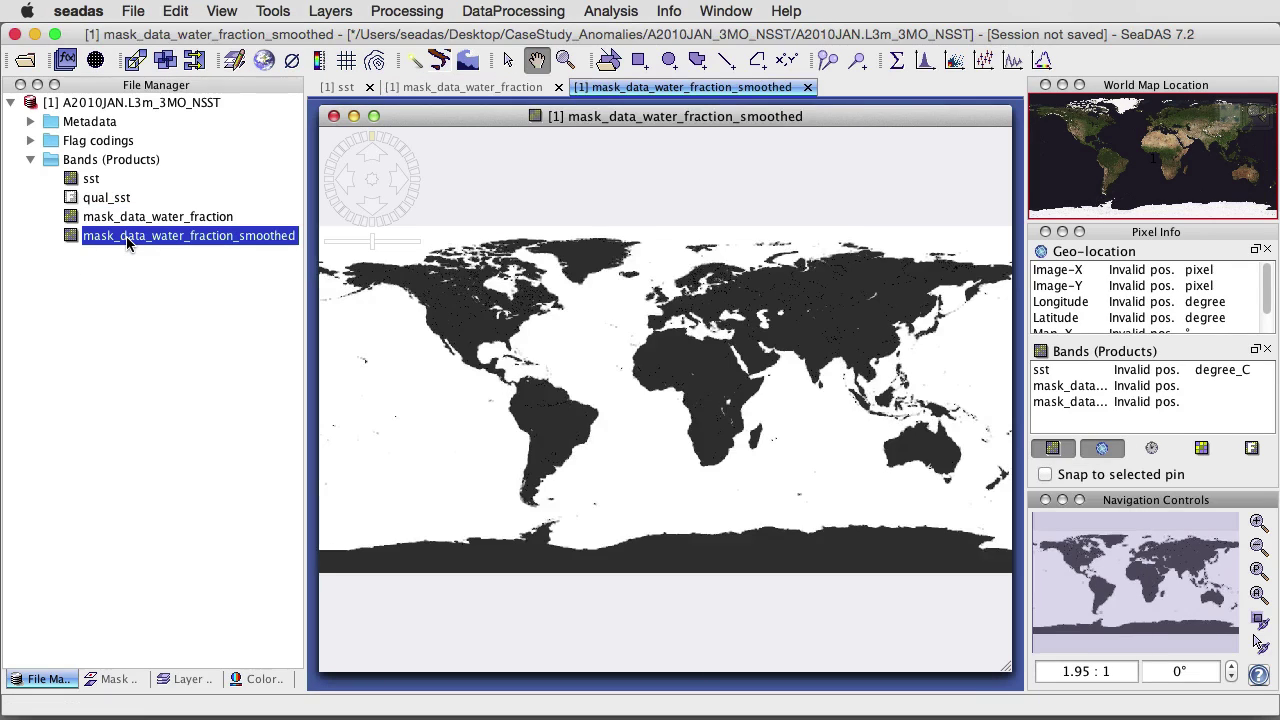
click(113, 679)
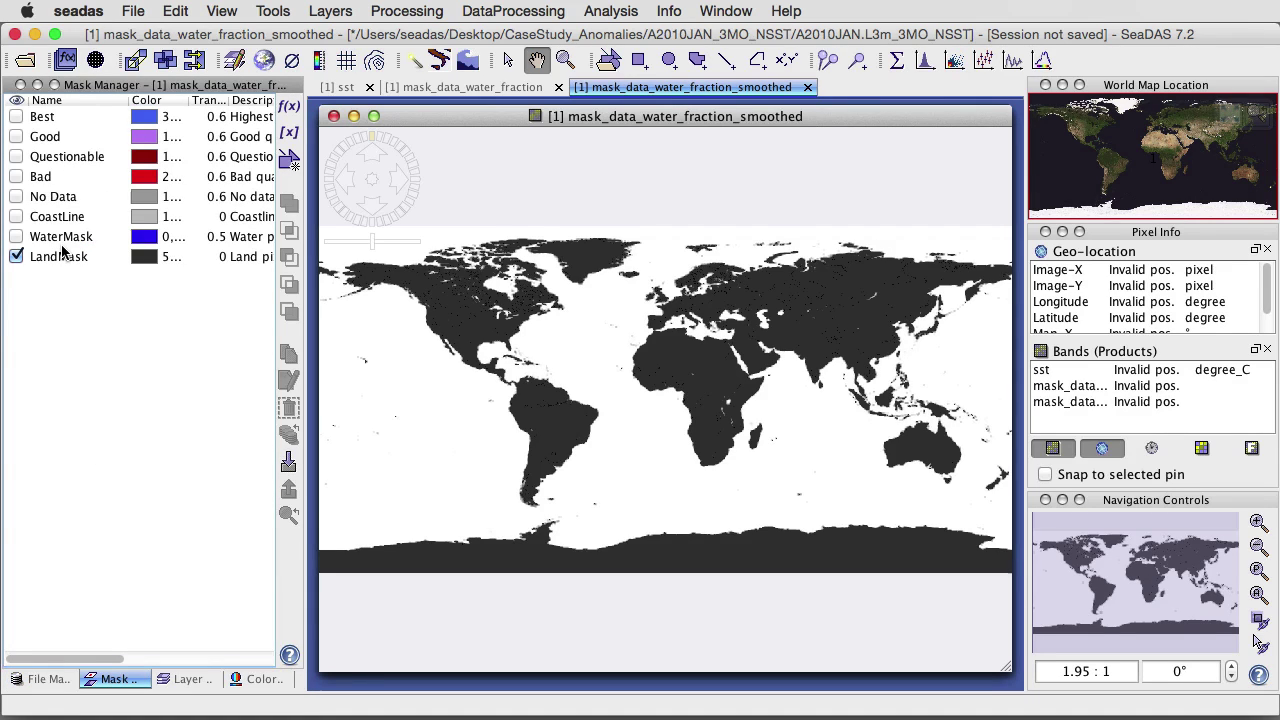
click(36, 679)
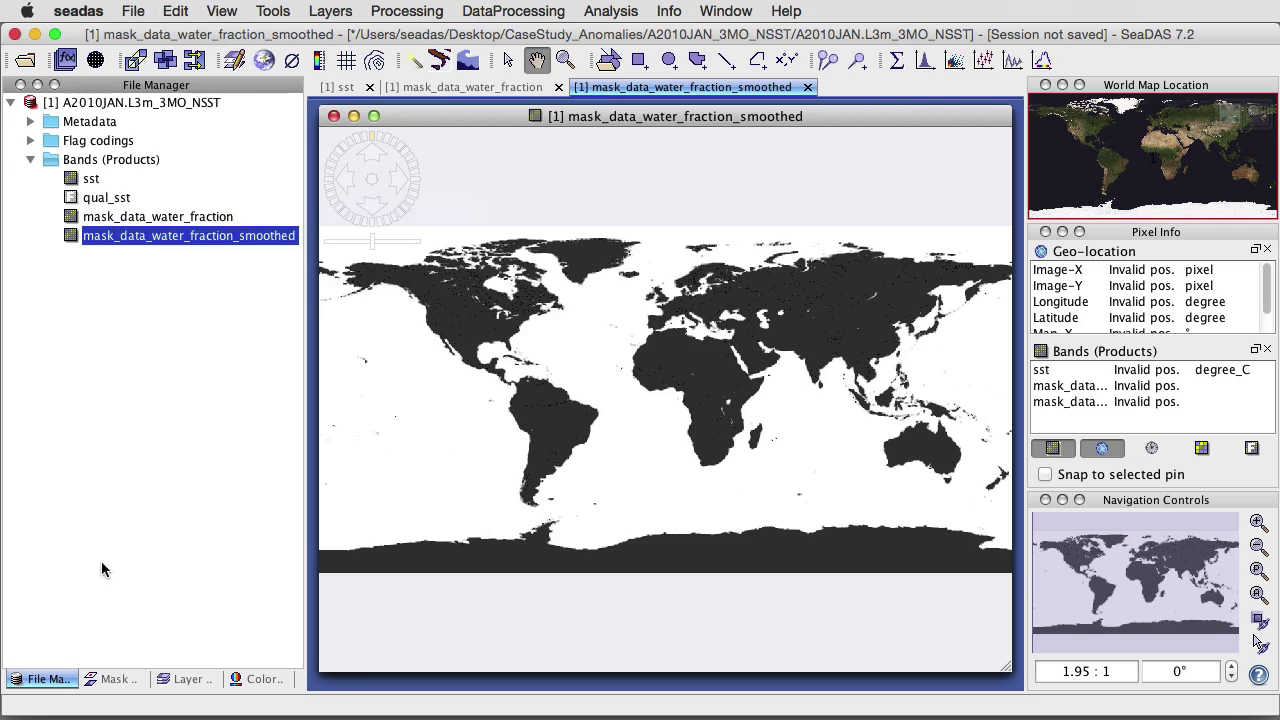
Step: Delete the Best, Good, Questionable, Bad and No Data masks from the product
click(115, 679)
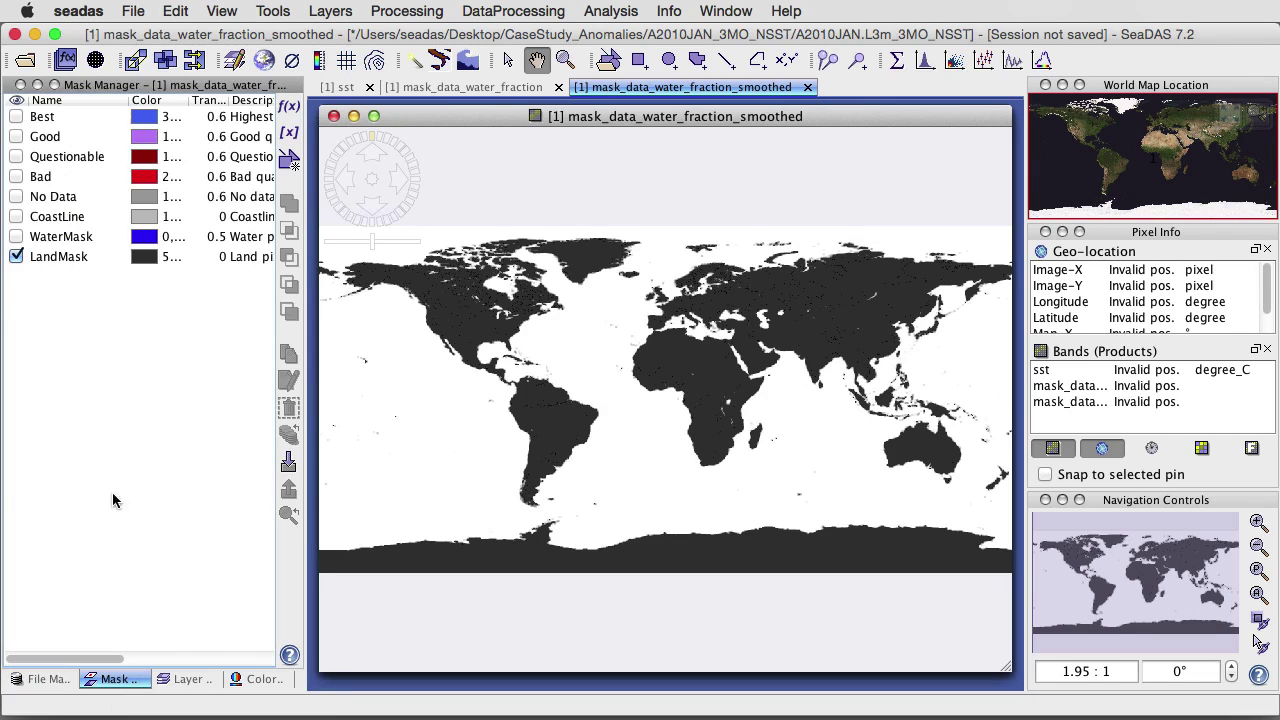
click(52, 120)
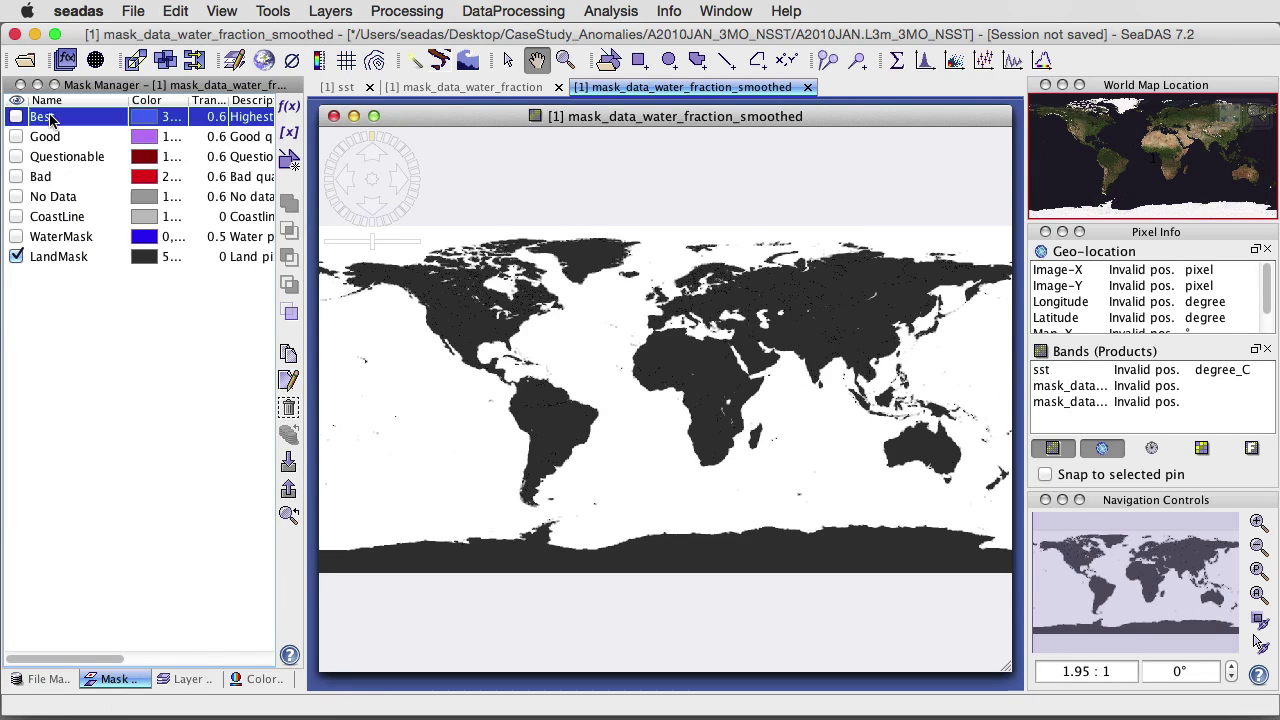
shift+click(40, 198)
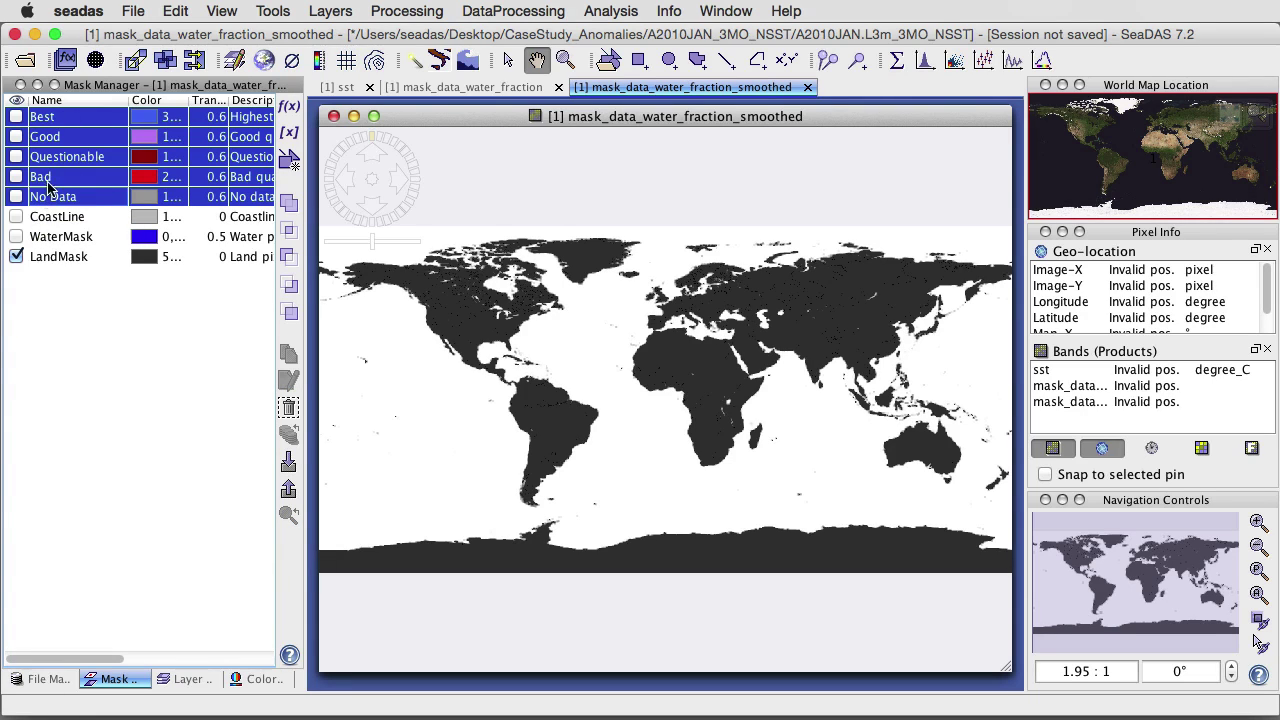
click(288, 407)
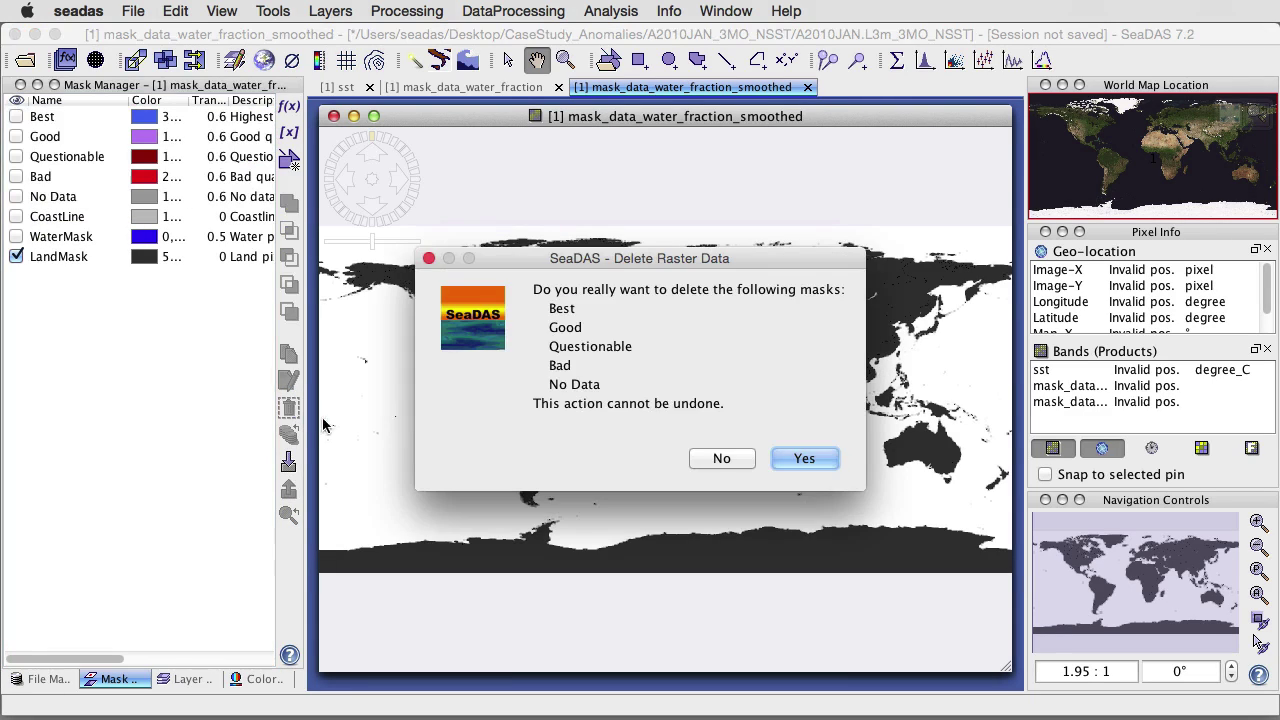
click(803, 465)
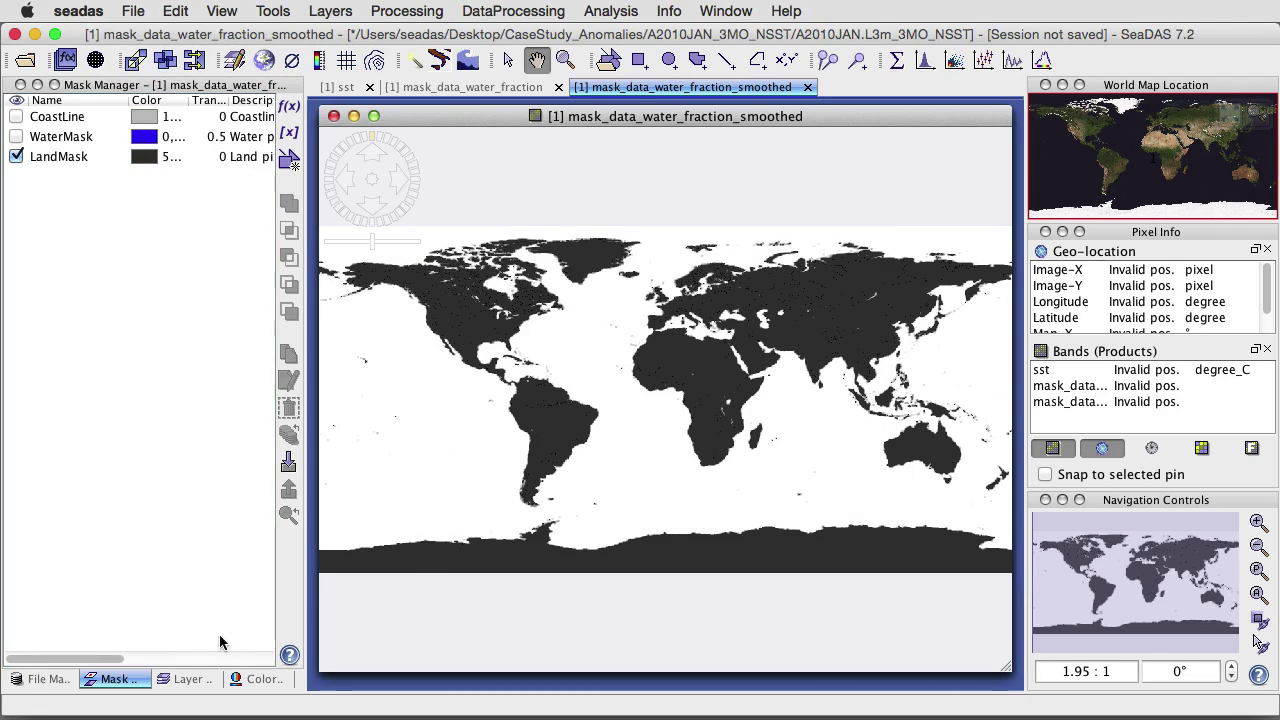
Step: Delete the sst and qual_sst bands from the A2010JAN.L3m_3MO_NSST product
click(40, 679)
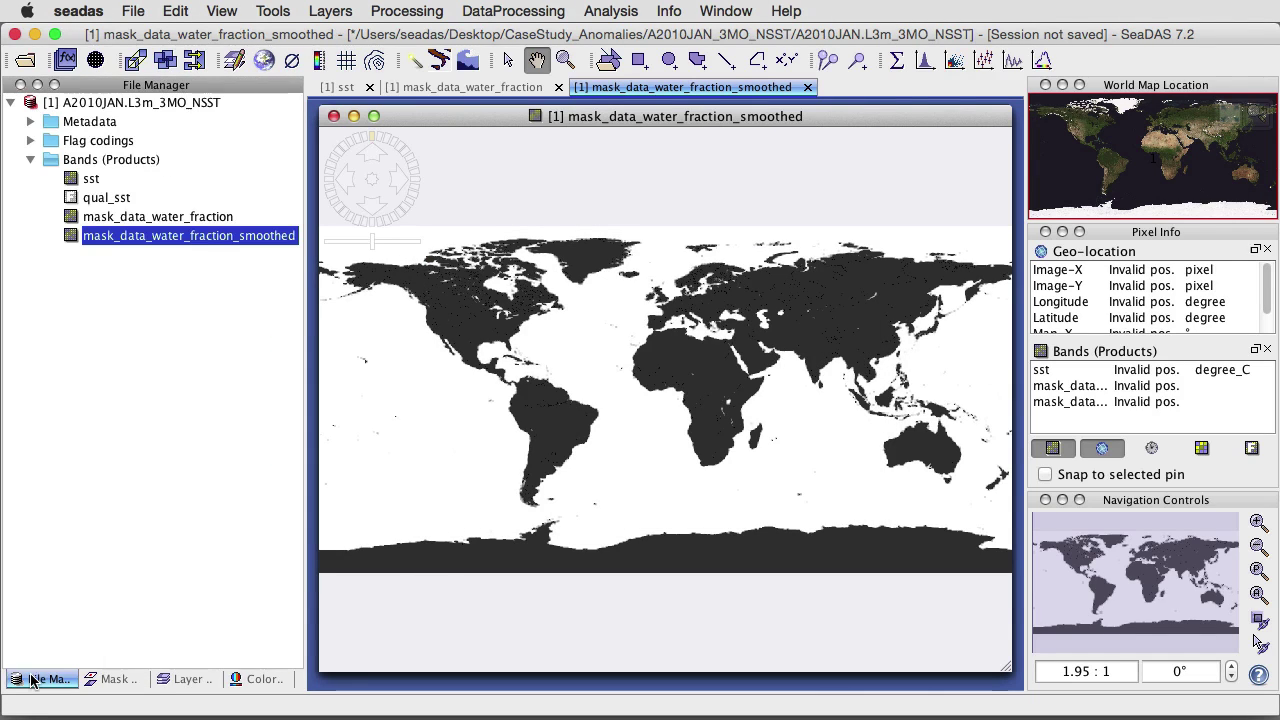
double_click(91, 179)
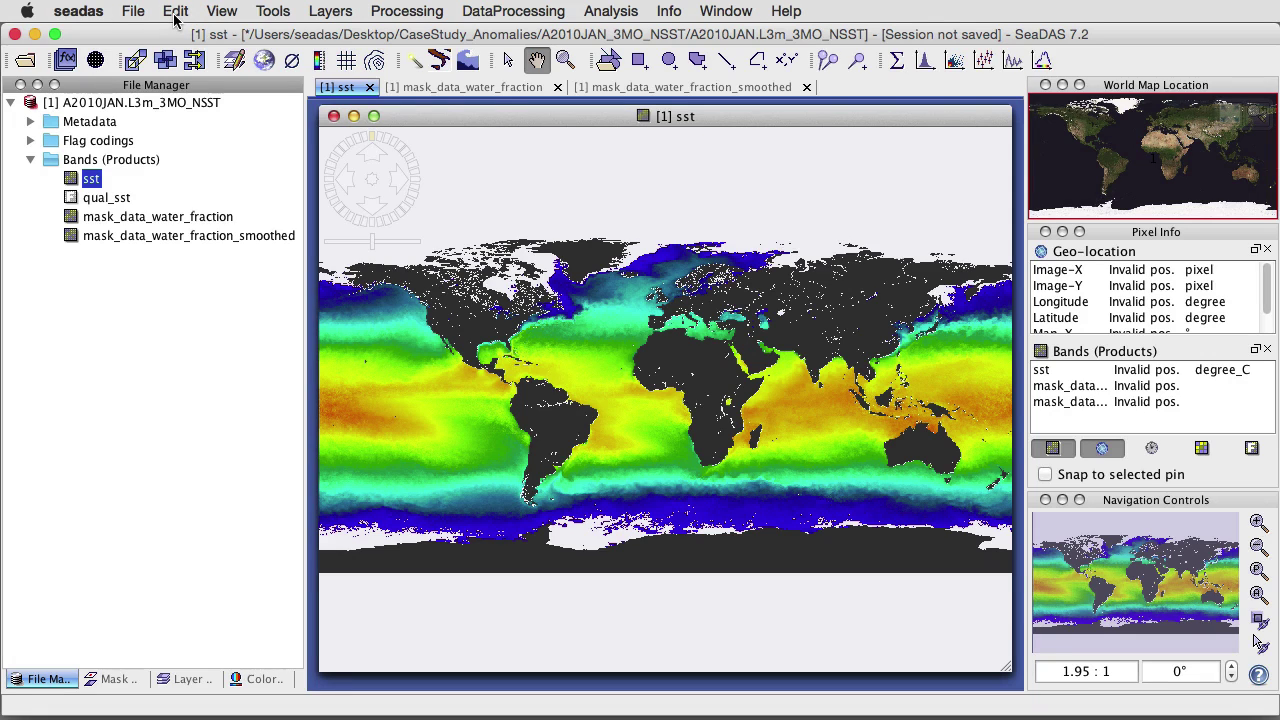
click(175, 12)
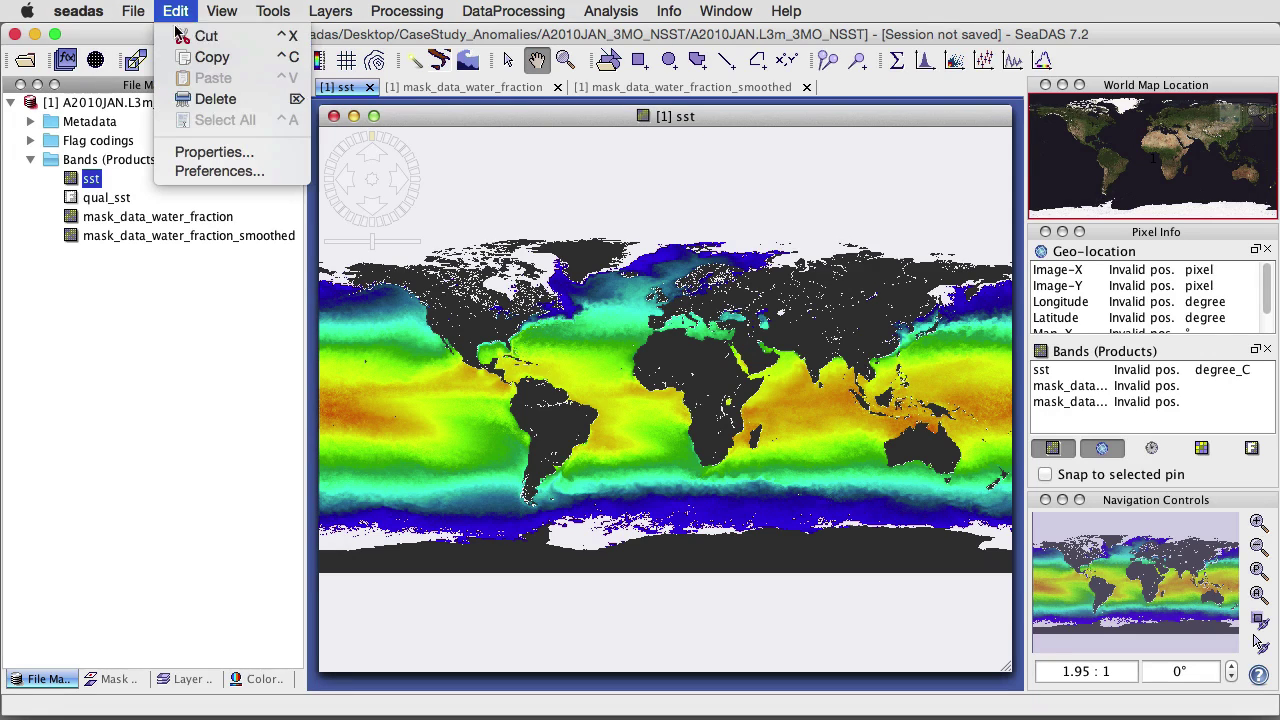
click(190, 95)
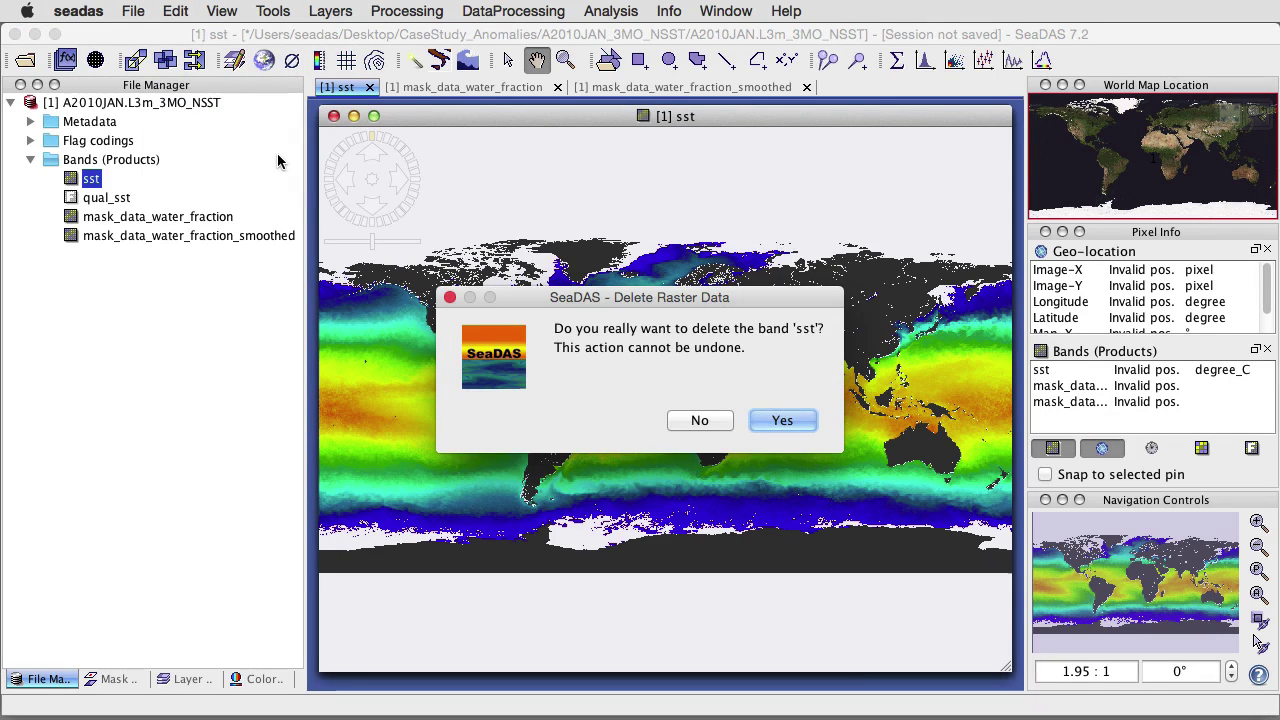
key(Return)
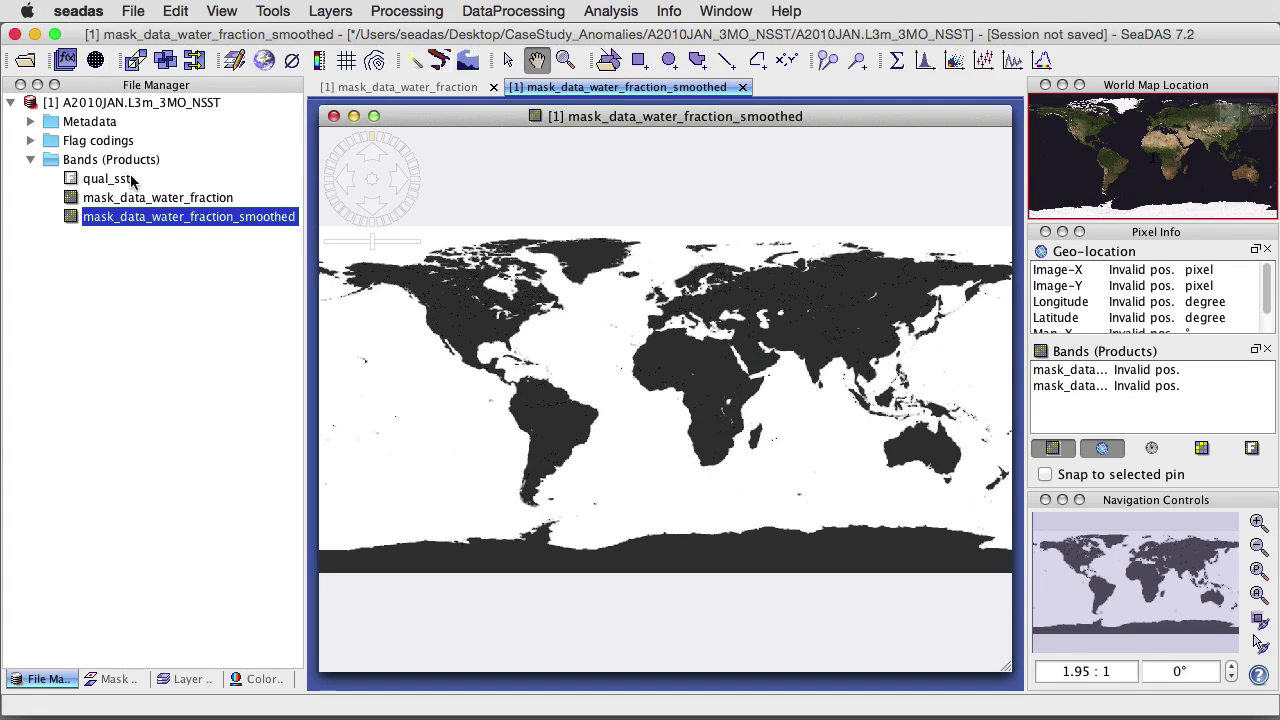
click(123, 180)
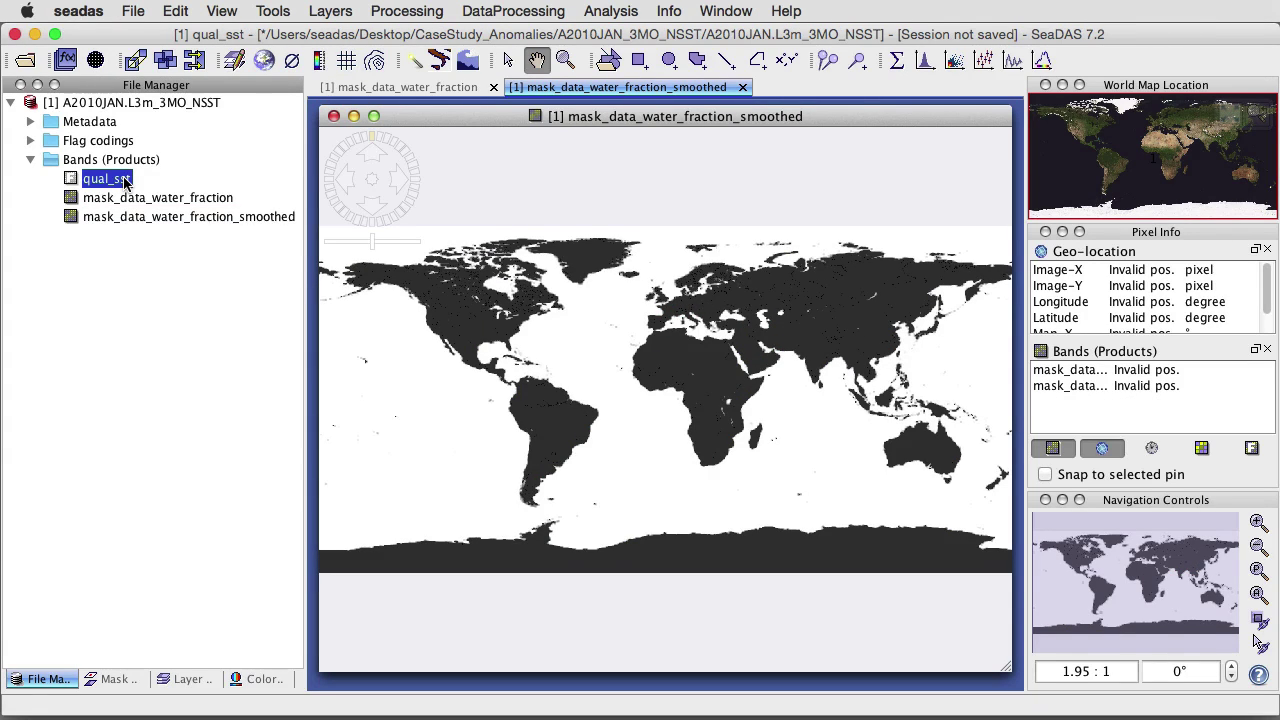
key(Delete)
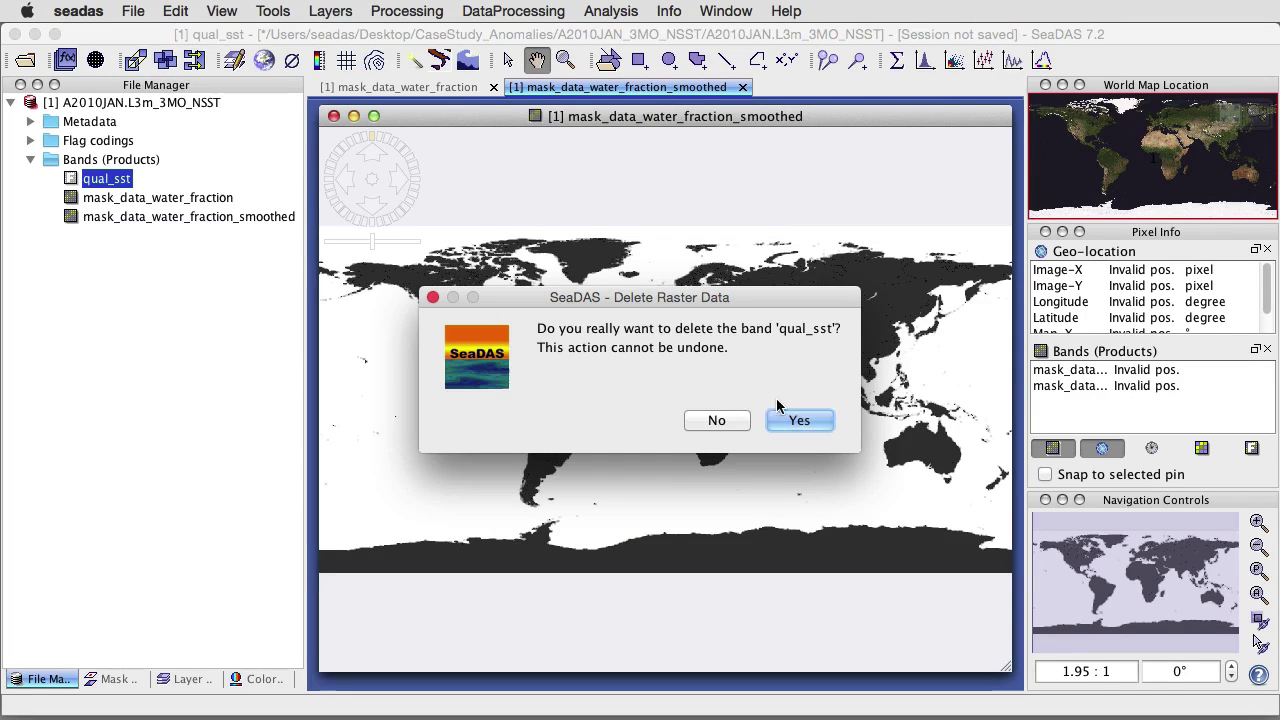
click(815, 419)
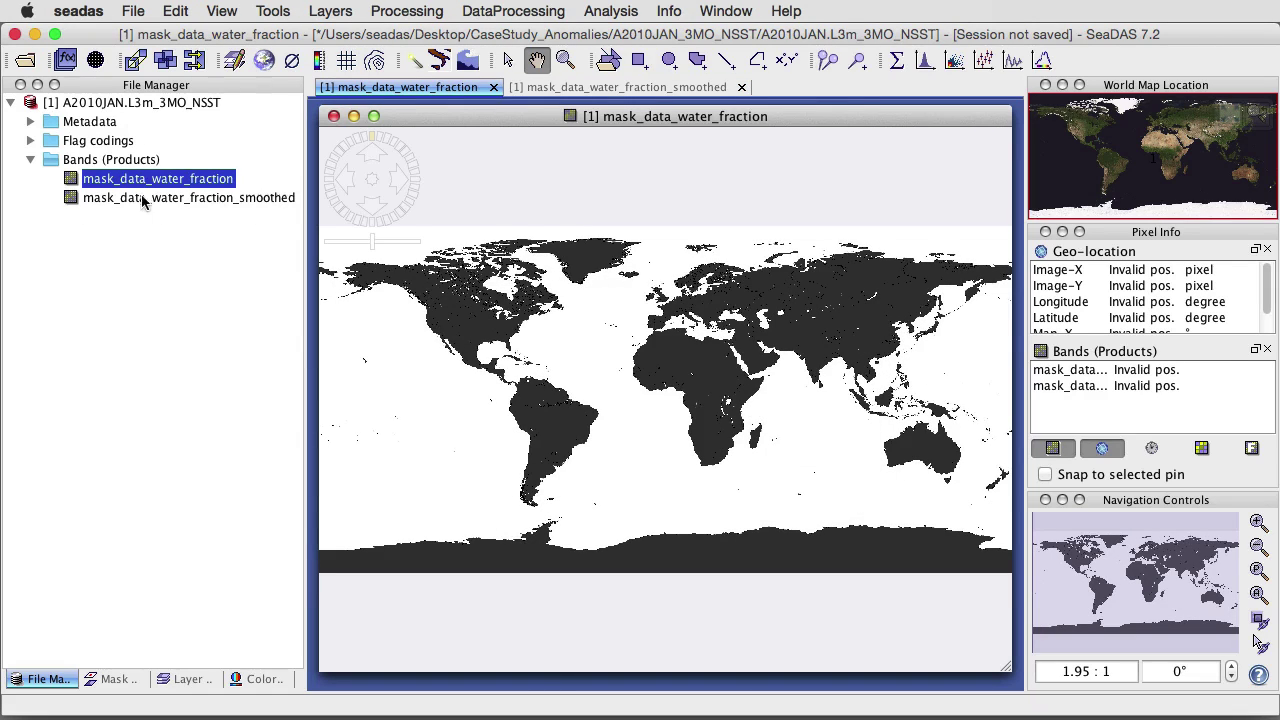
Step: Save the land mask product in BEAM-DIMAP format as 9kmLAND_source_1km_super_9.dim in the dims folder
click(142, 104)
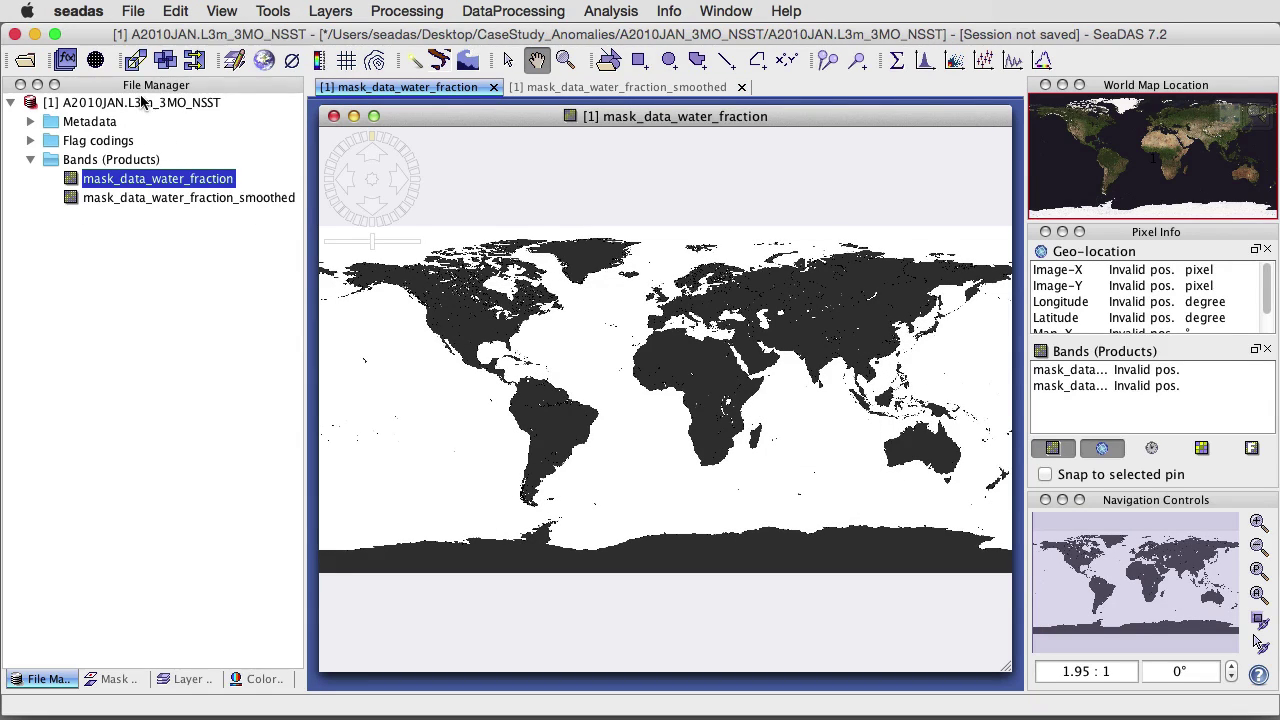
right_click(142, 104)
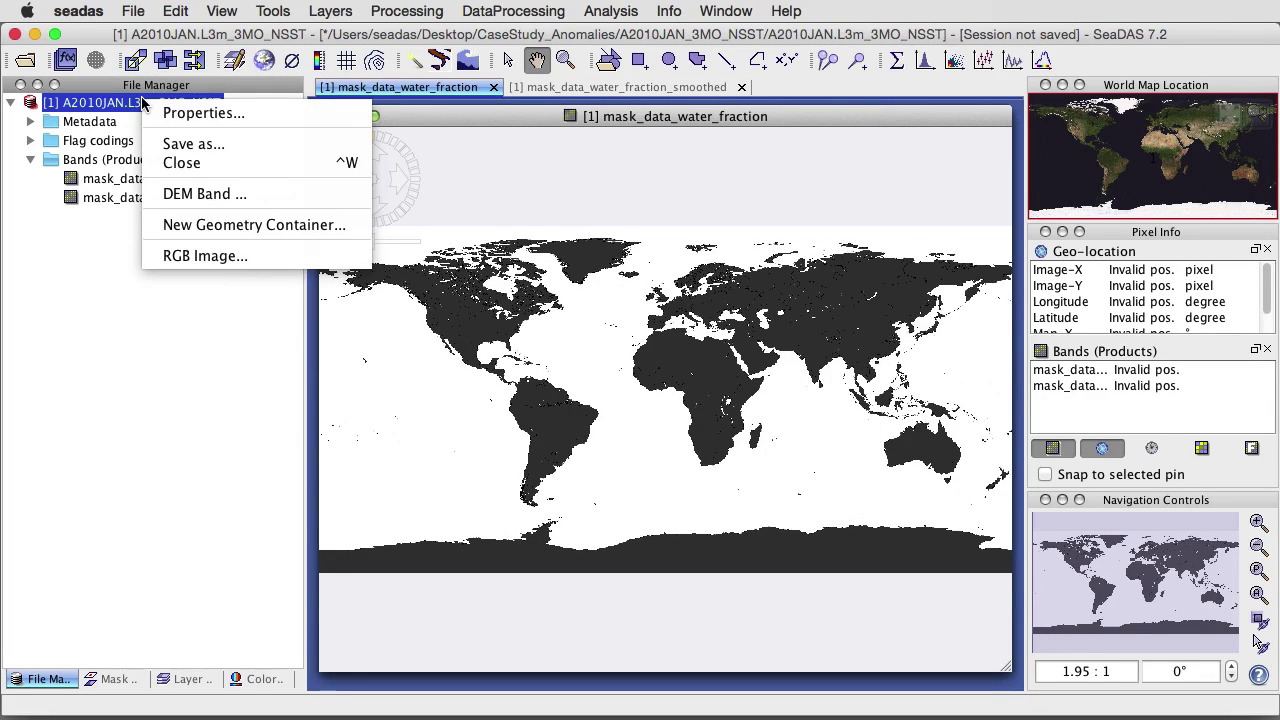
click(168, 148)
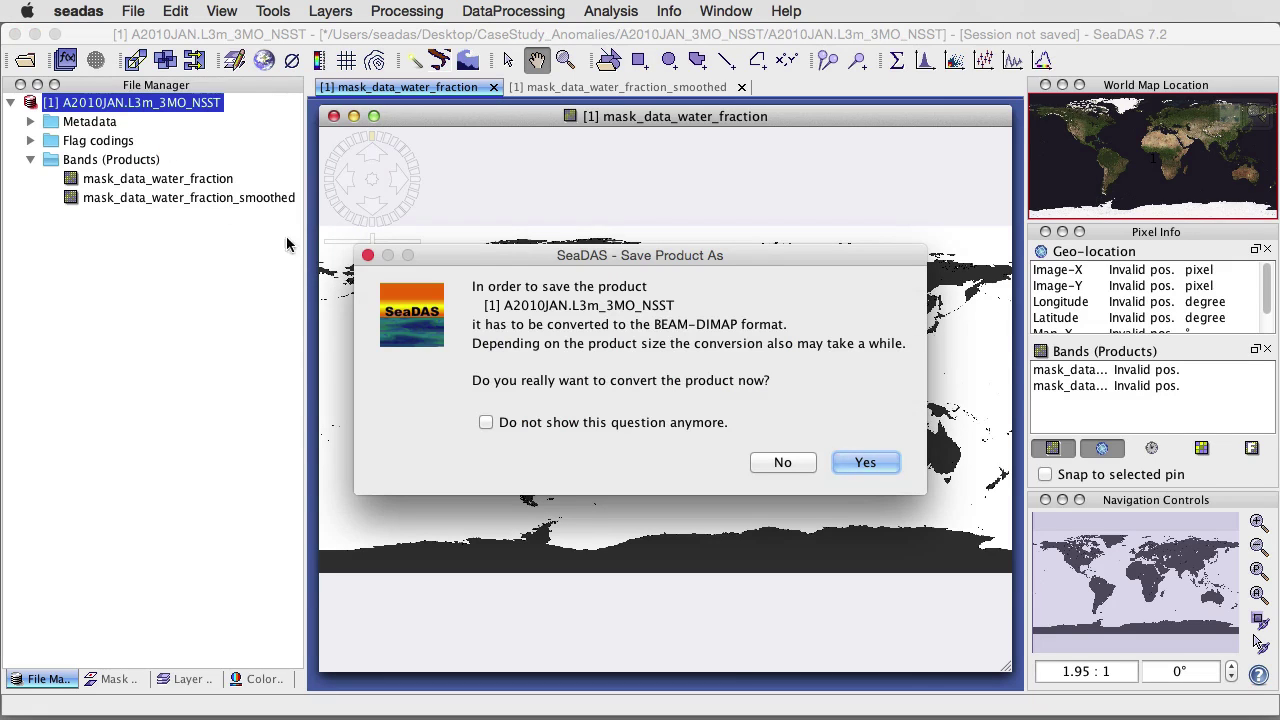
click(860, 464)
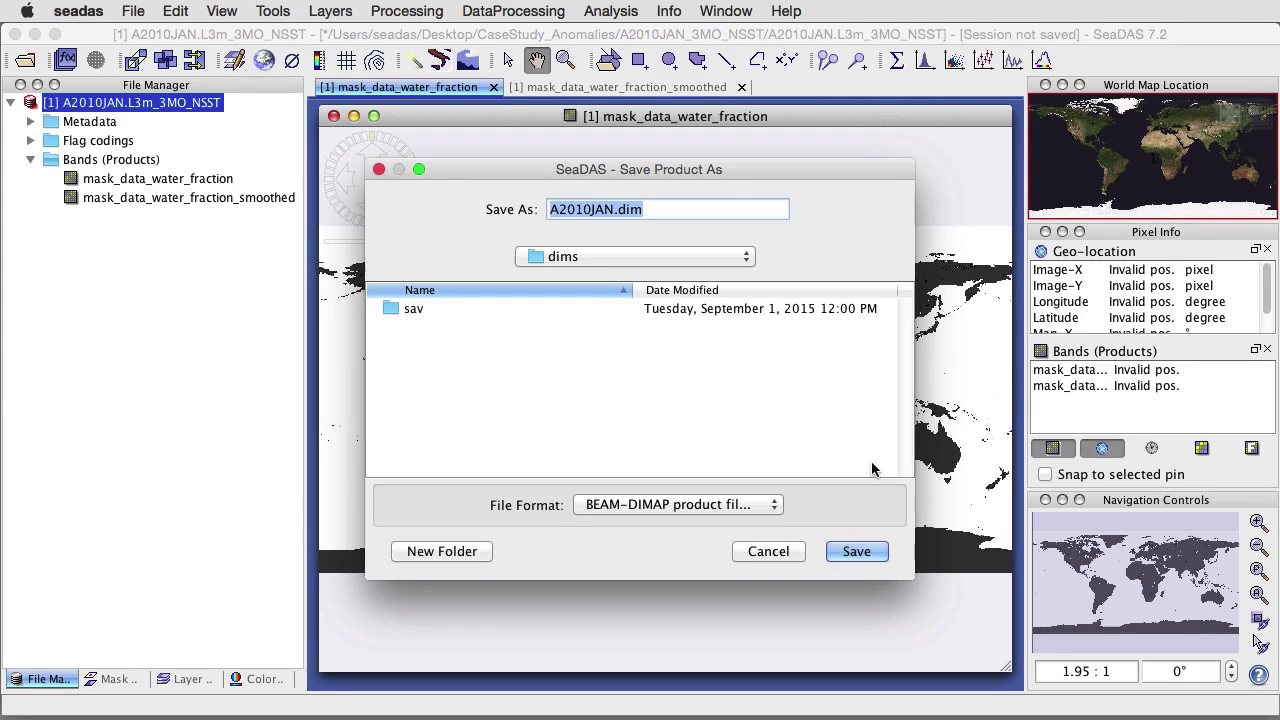
key(super+v)
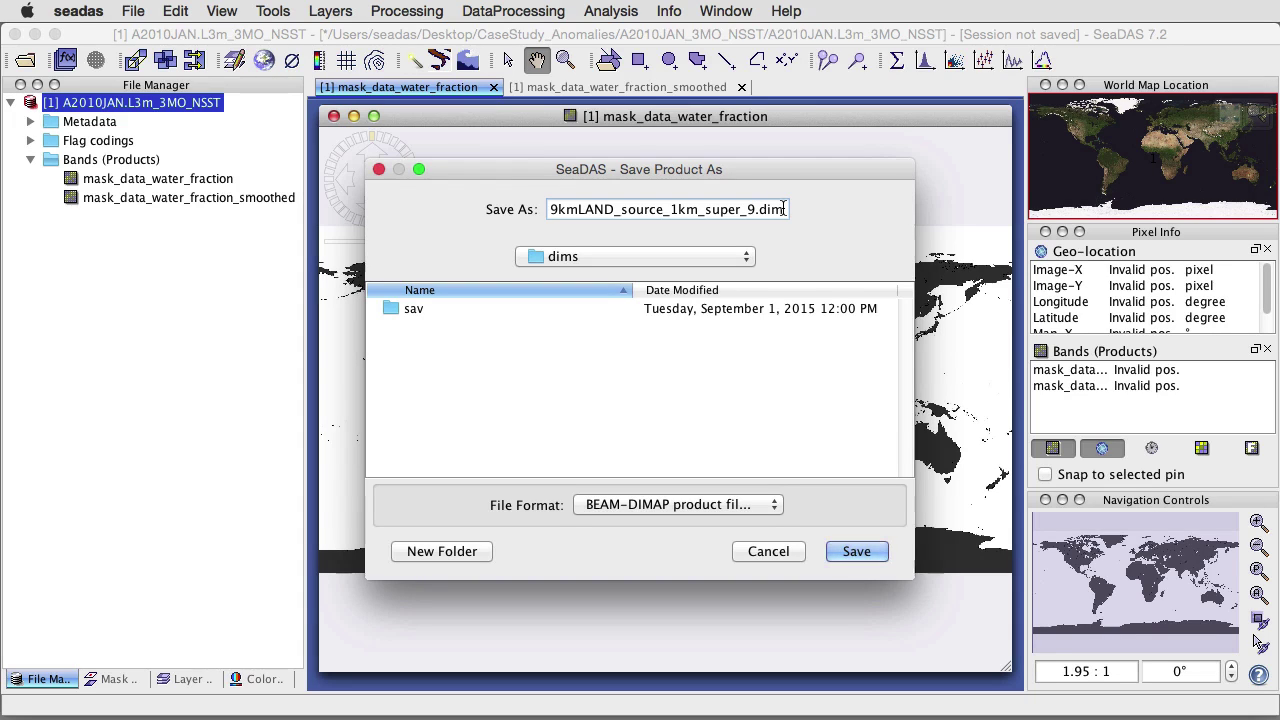
click(856, 552)
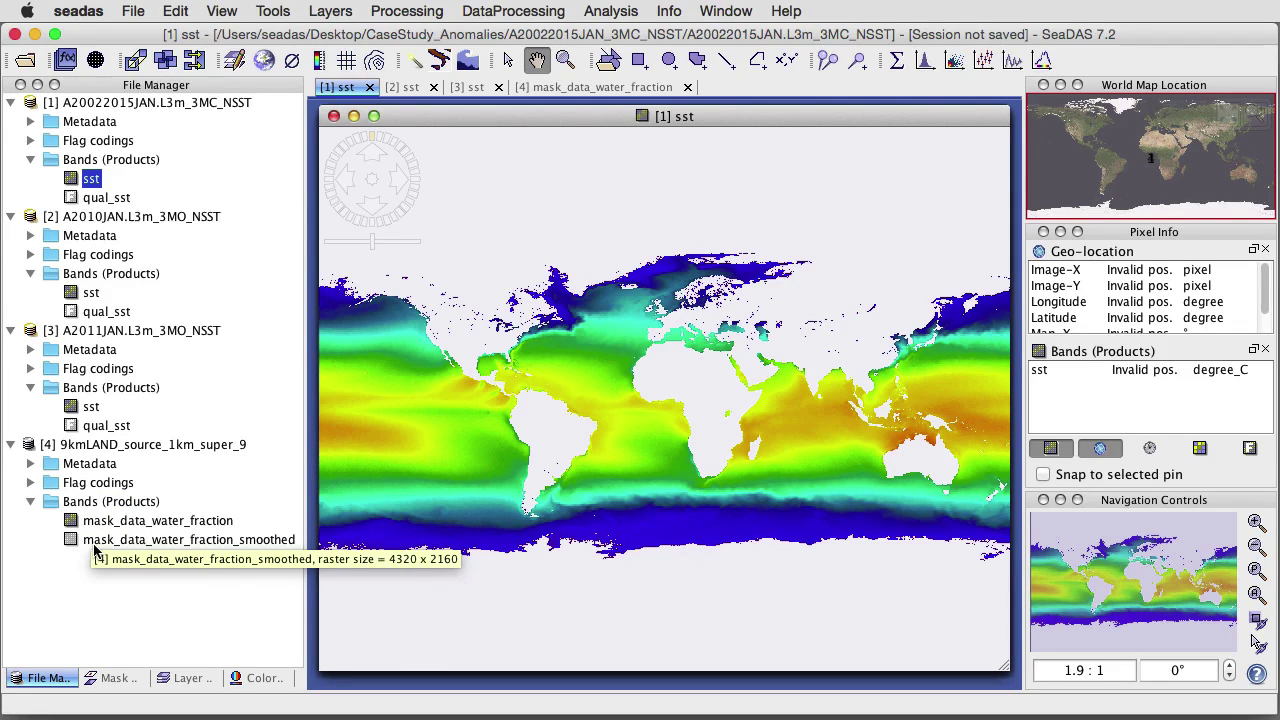
Step: Set up a collocation with A20022015JAN.L3m_3MC_NSST as reference, A2010JAN.L3m_3MO_NSST as dependent and CaseStudy_Anomalies_Coll_tmp1 as target name
click(195, 61)
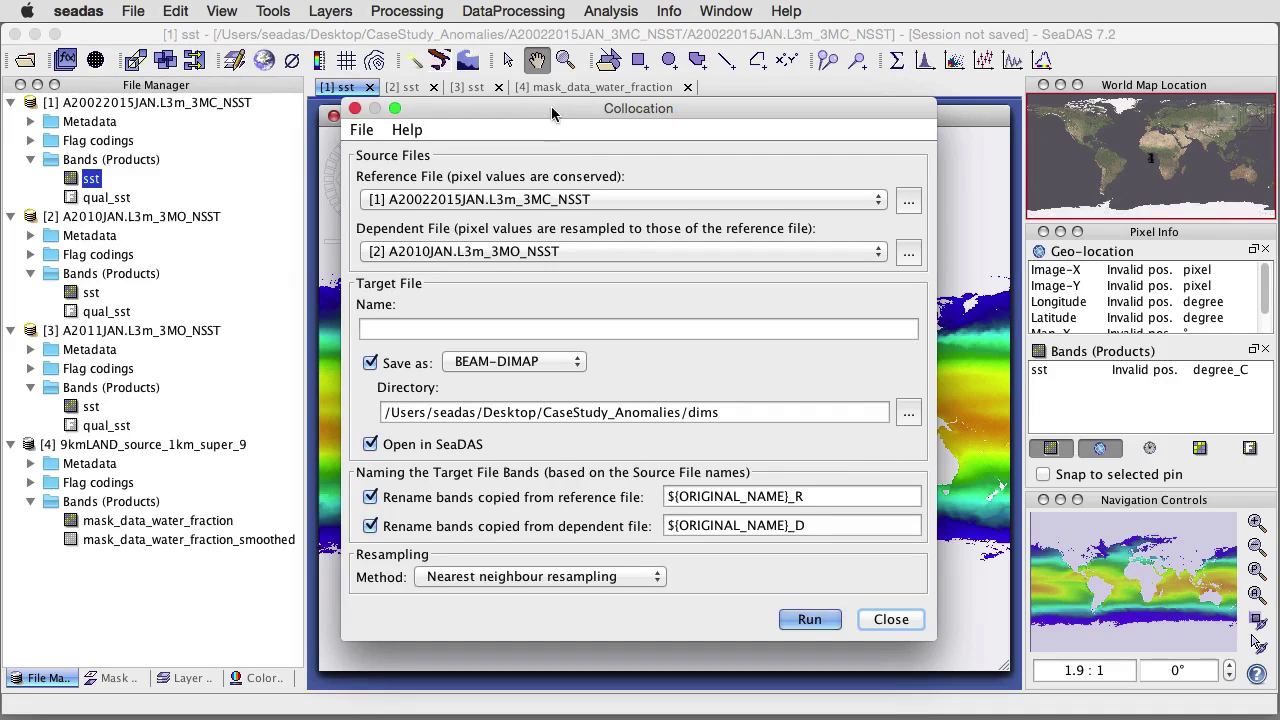
click(562, 201)
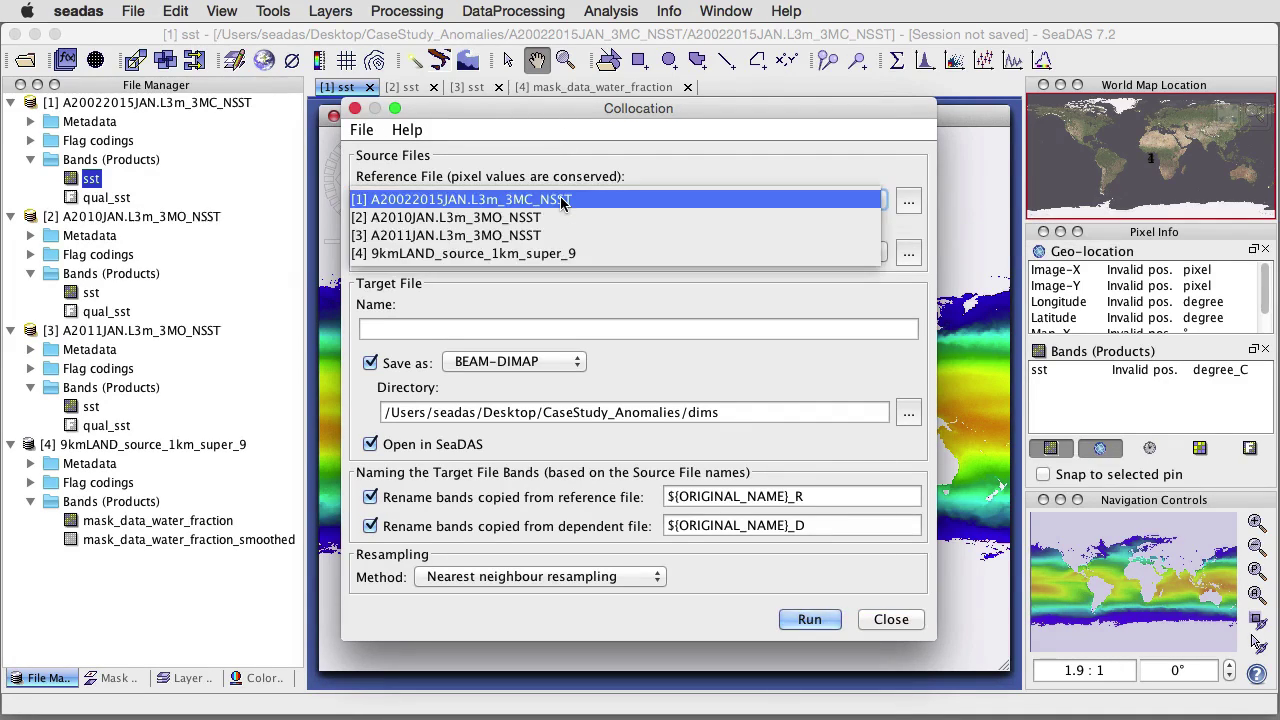
click(562, 201)
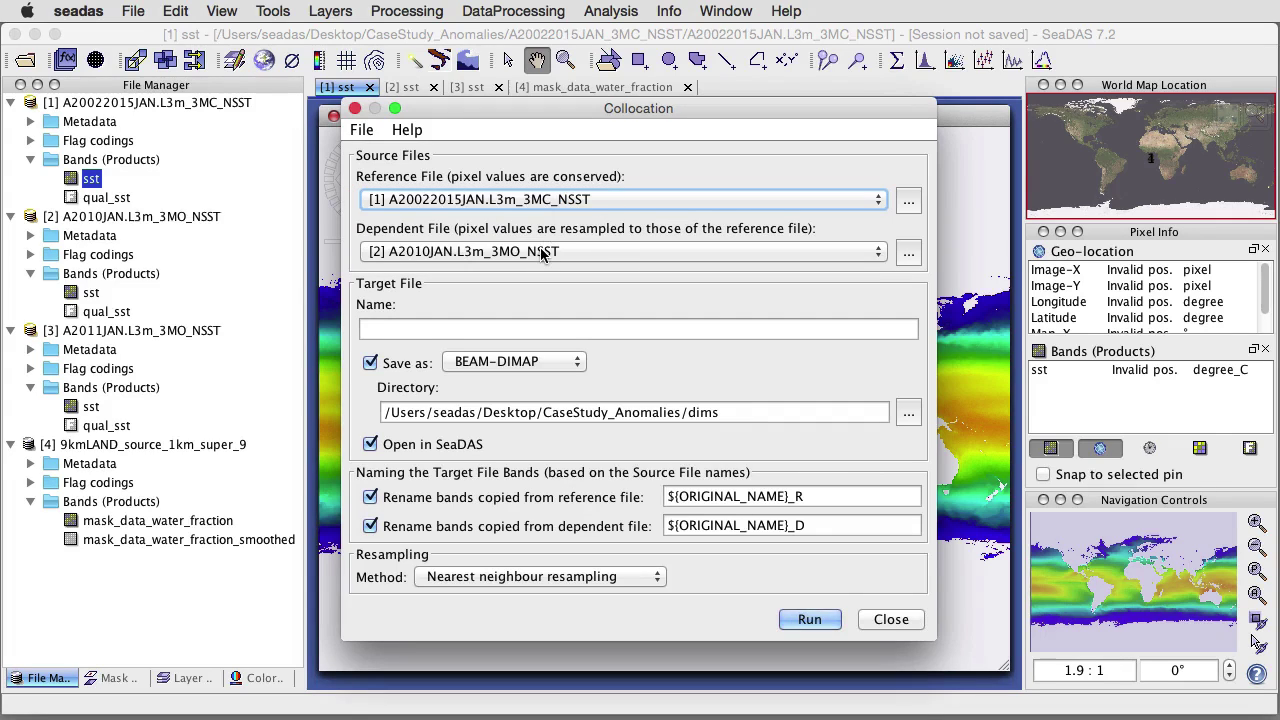
click(466, 326)
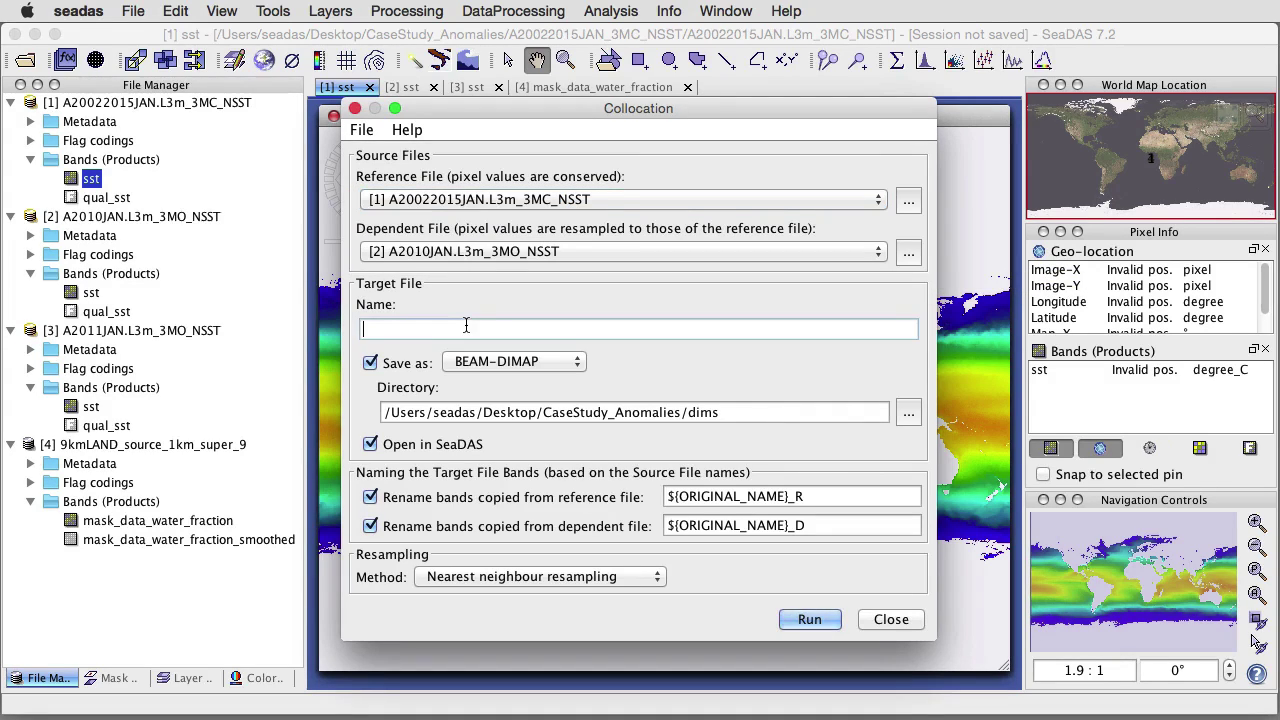
text(CaseStudy_Anomalies_Coll_tmp1)
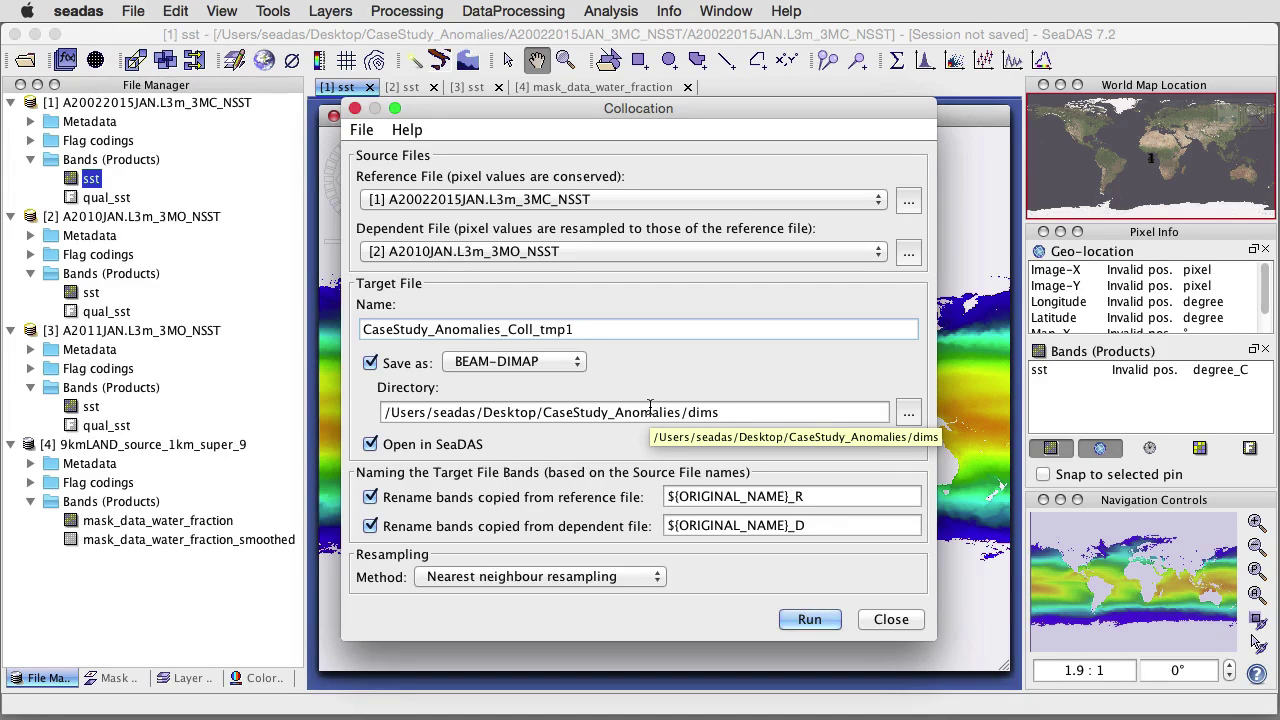
Step: Set the band name suffixes to _Jan_CL for the reference file and _2010Jan for the dependent file, and run the collocation
key(super+Tab)
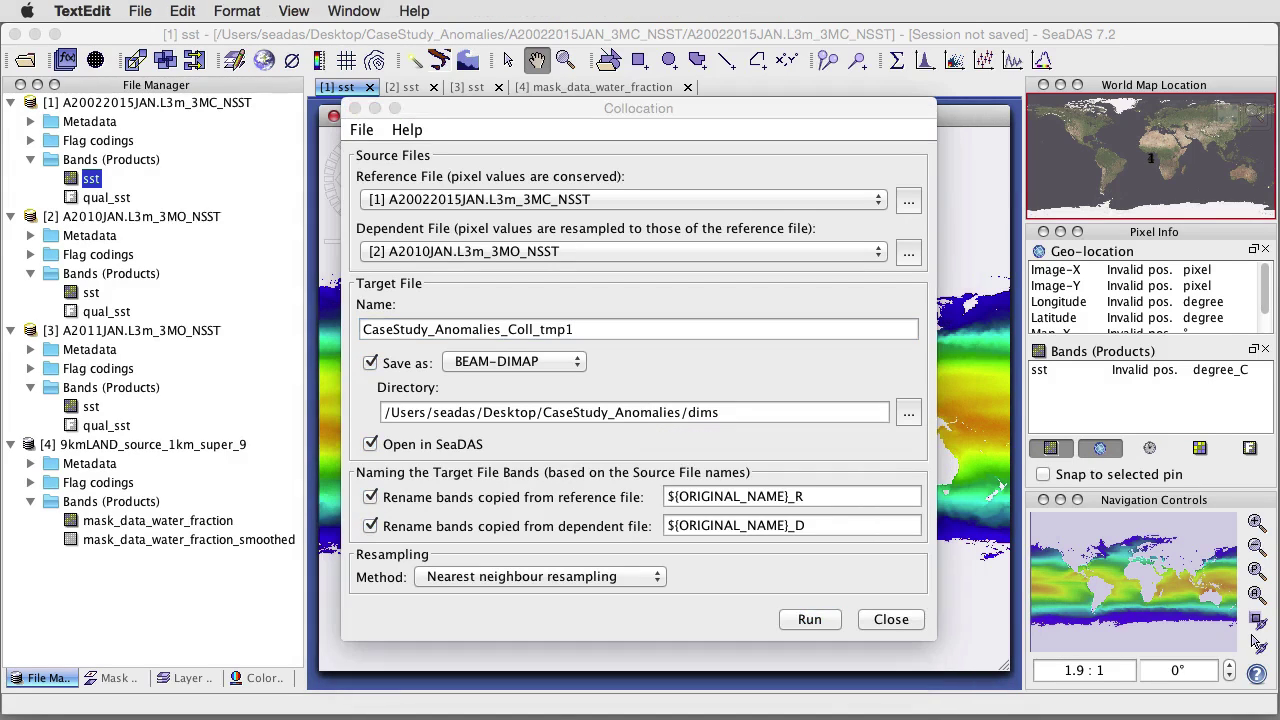
key(super+Tab)
click(810, 495)
key(shift+Left)
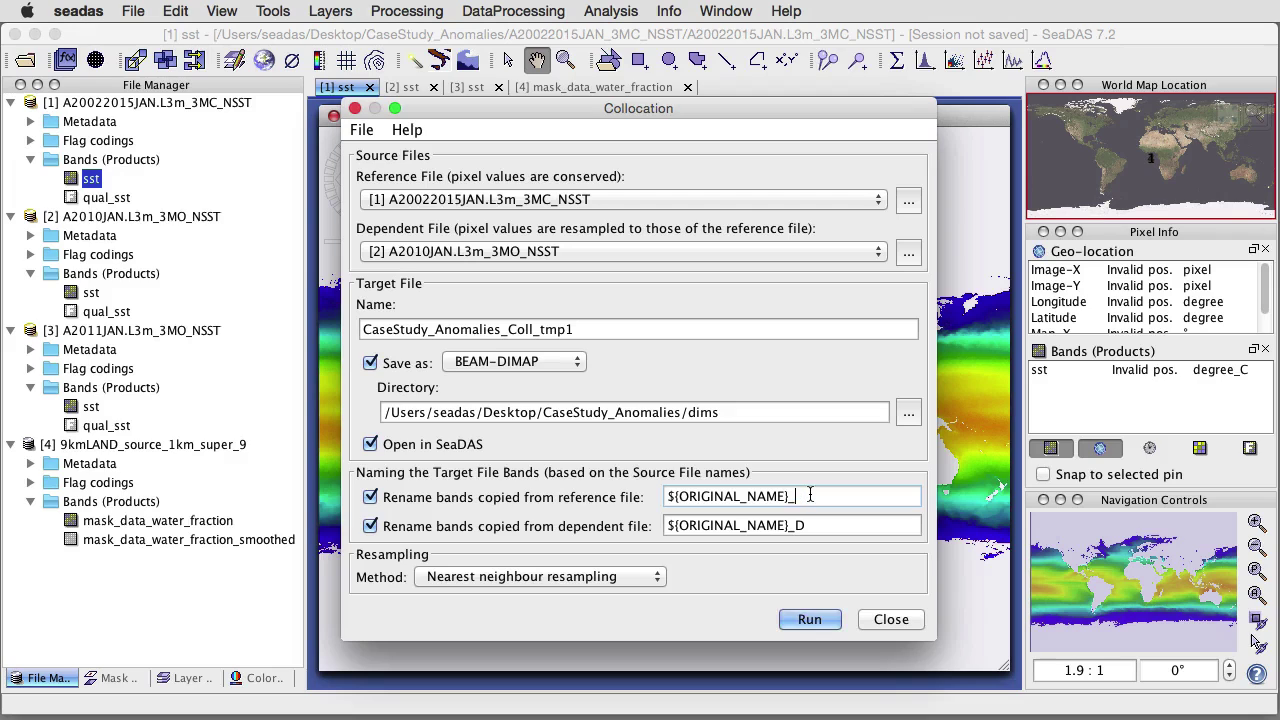
text(_Jan_CL)
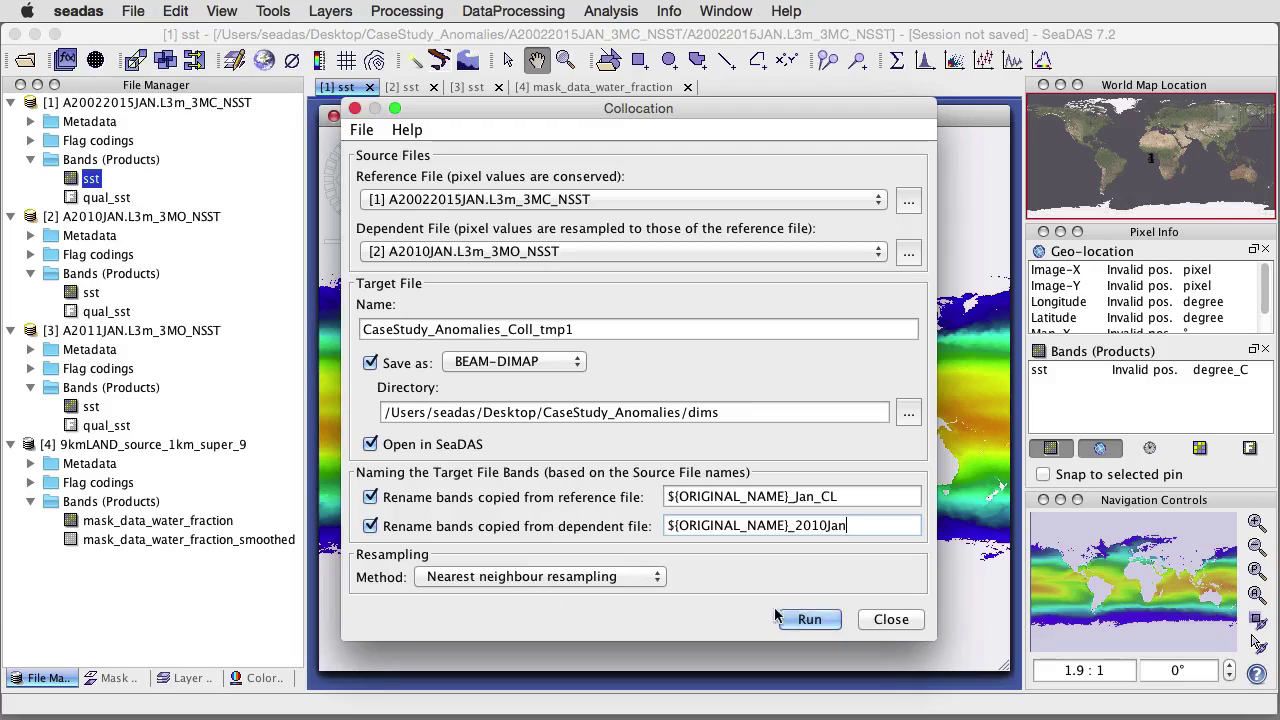
click(805, 620)
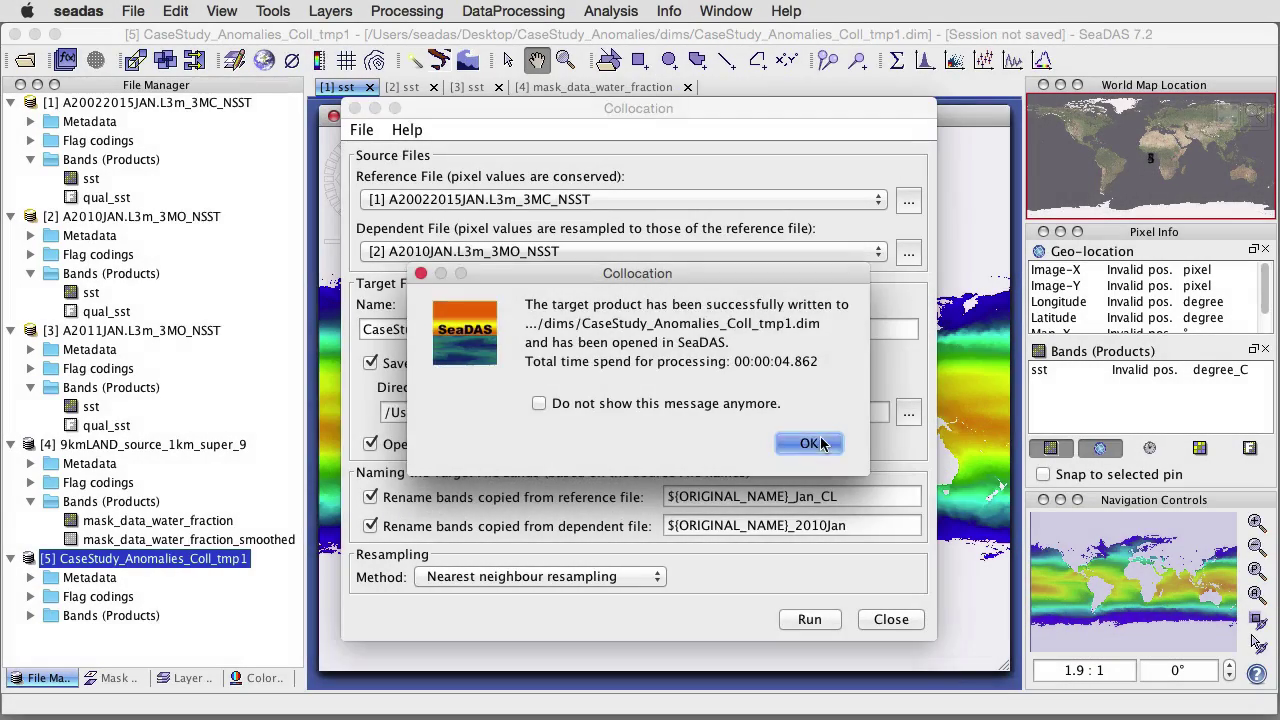
click(820, 447)
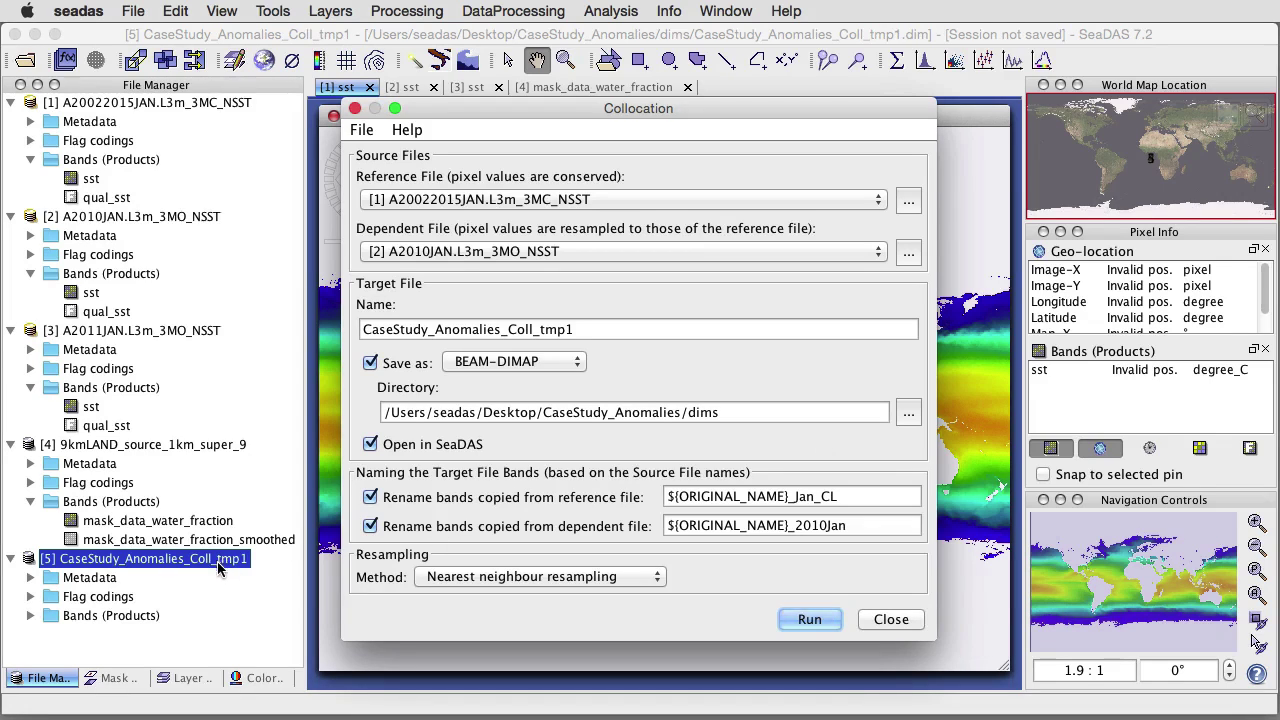
Step: Collocate CaseStudy_Anomalies_Coll_tmp1 as reference with A2011JAN.L3m_3MO_NSST as dependent, naming bands ${ORIGINAL_NAME} and ${ORIGINAL_NAME}_2011Jan respectively
click(592, 203)
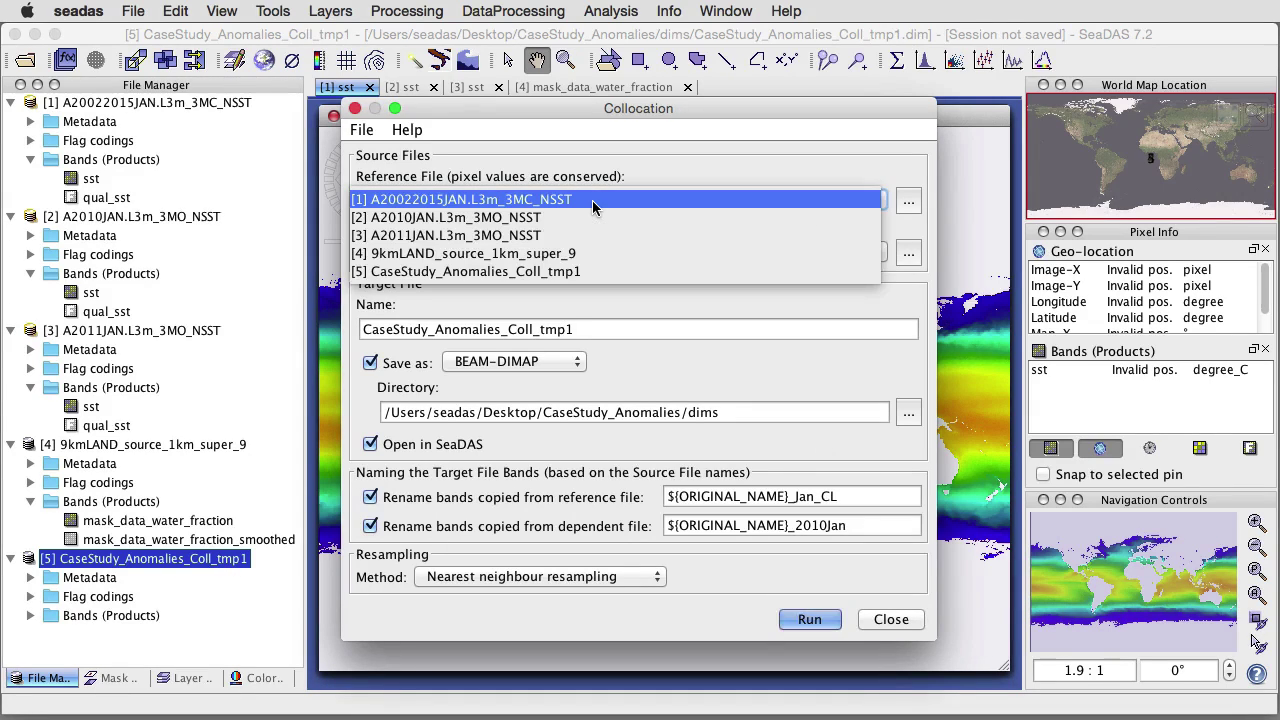
click(577, 271)
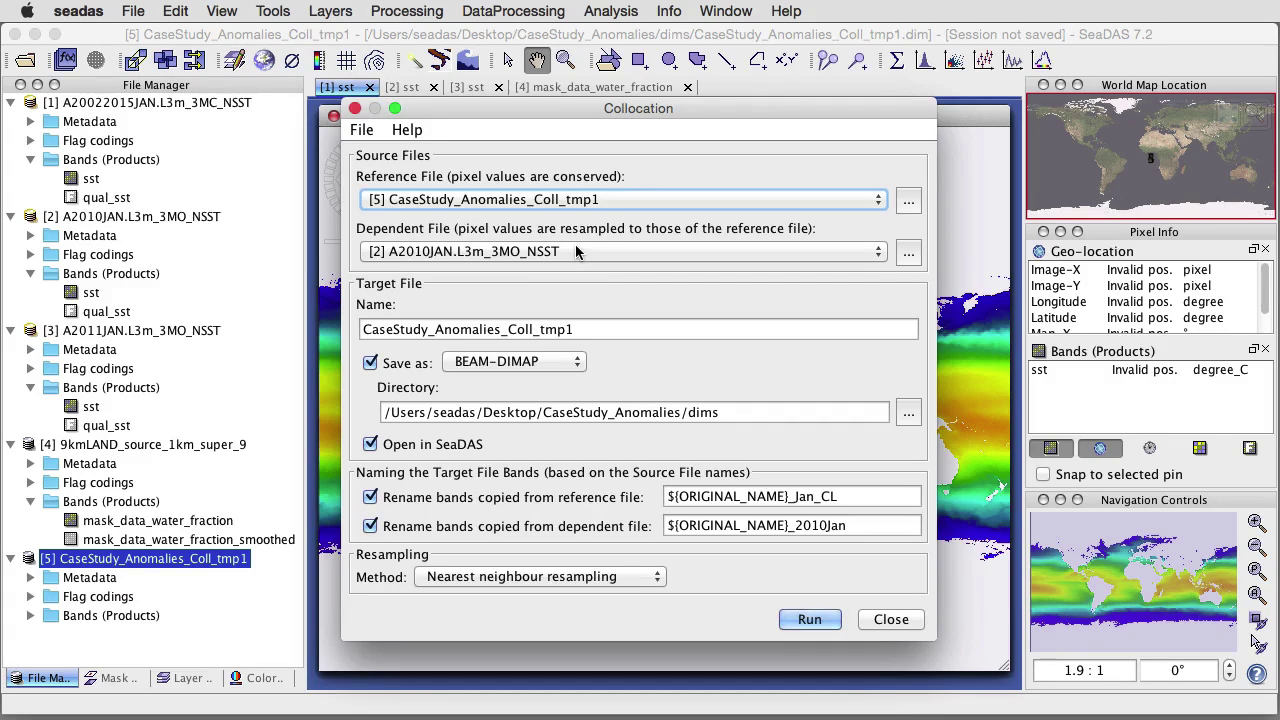
click(578, 252)
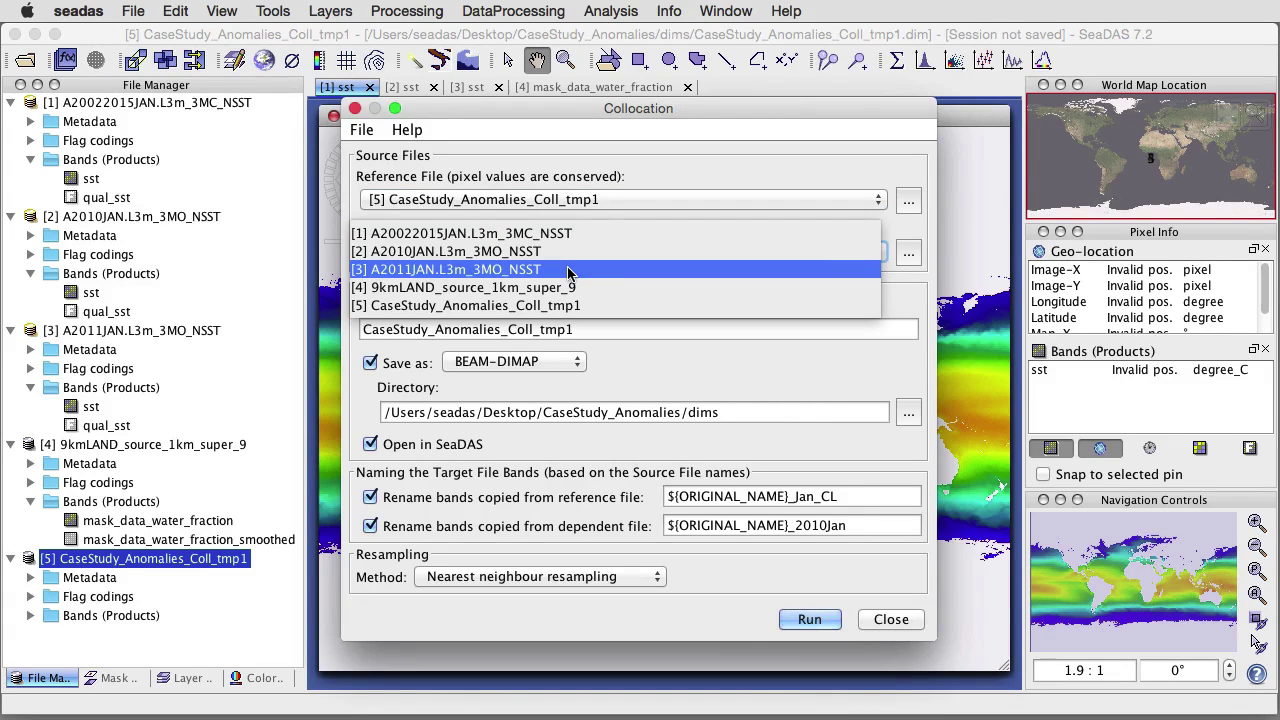
click(568, 271)
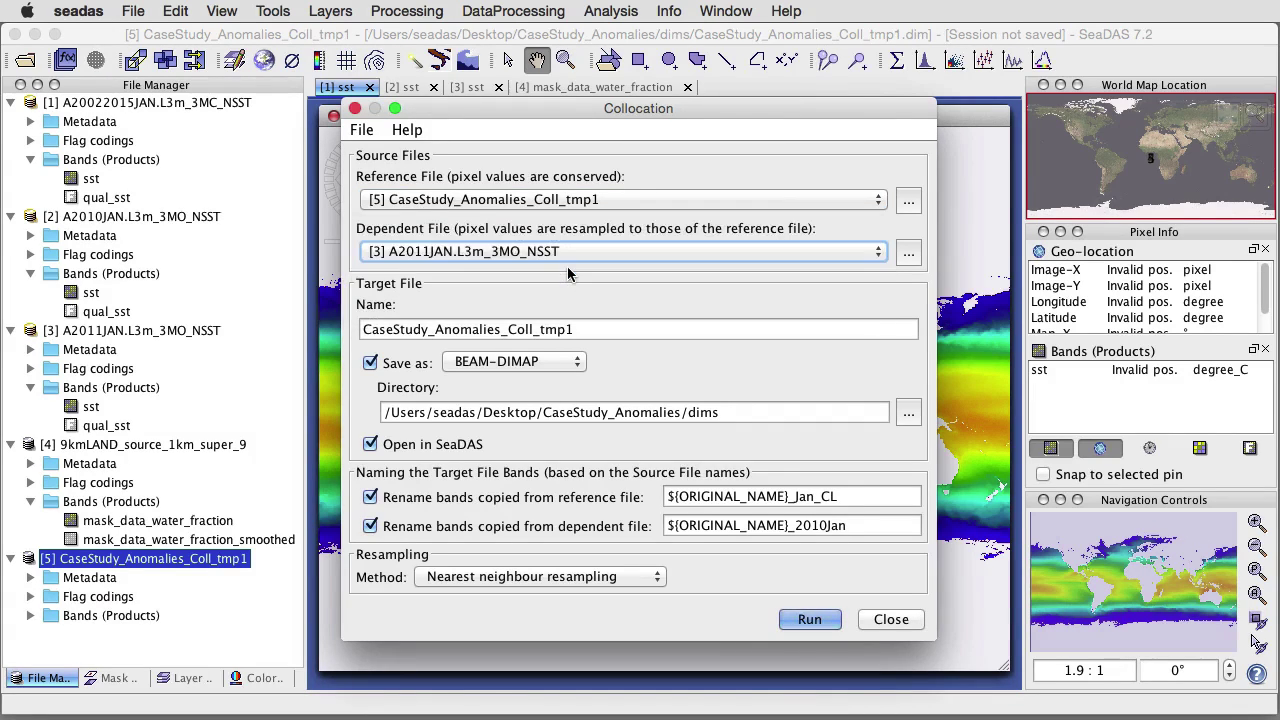
click(825, 527)
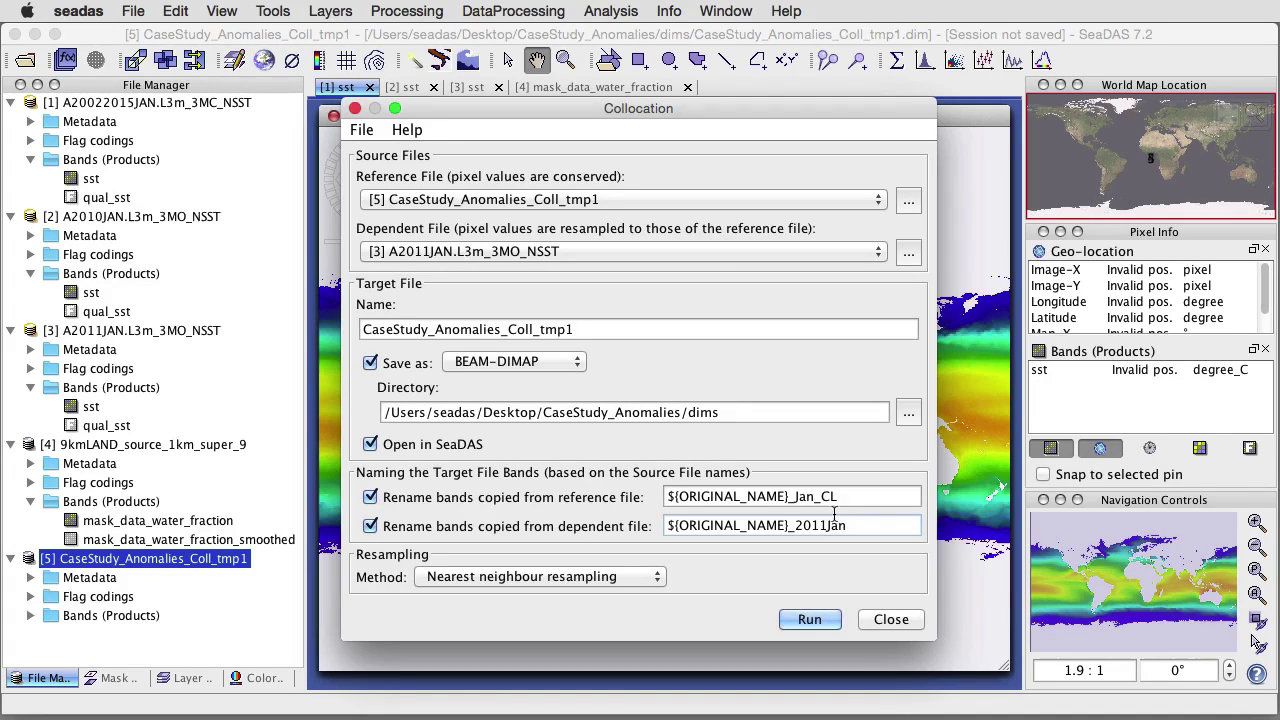
click(839, 497)
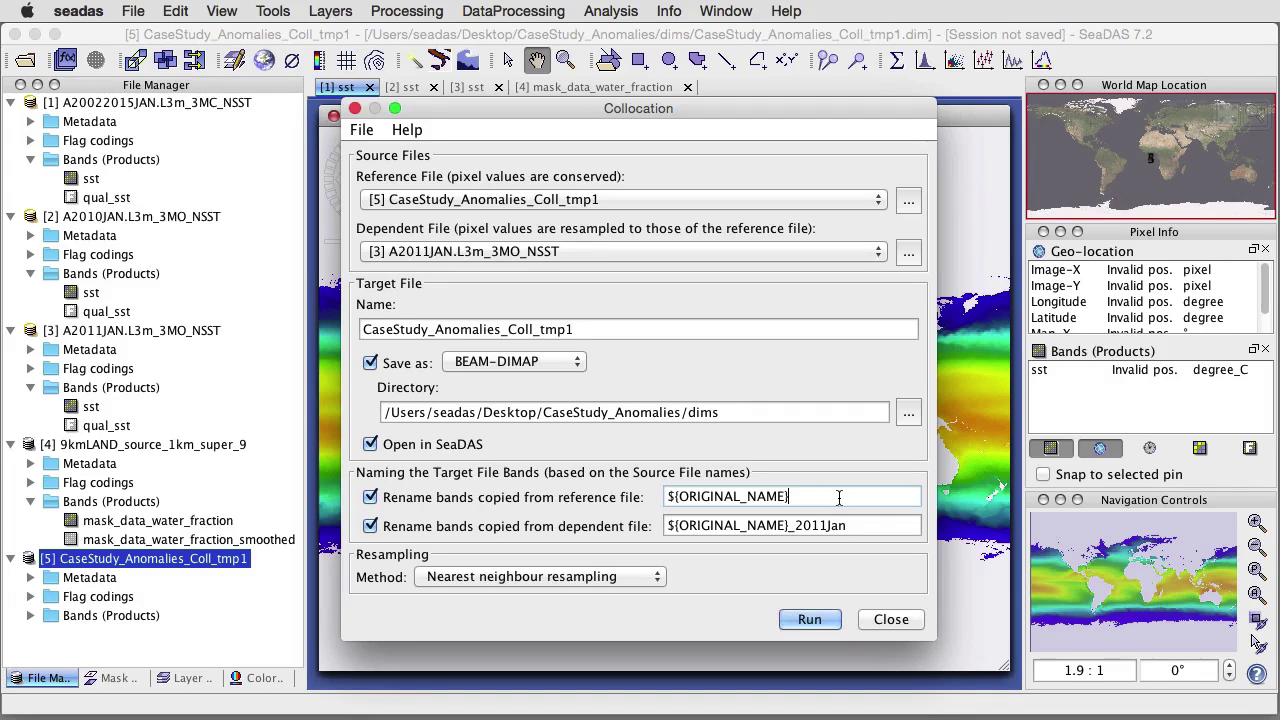
Step: Name the target product CaseStudy_Anomalies_Coll_tmp2 and run the collocation
click(642, 329)
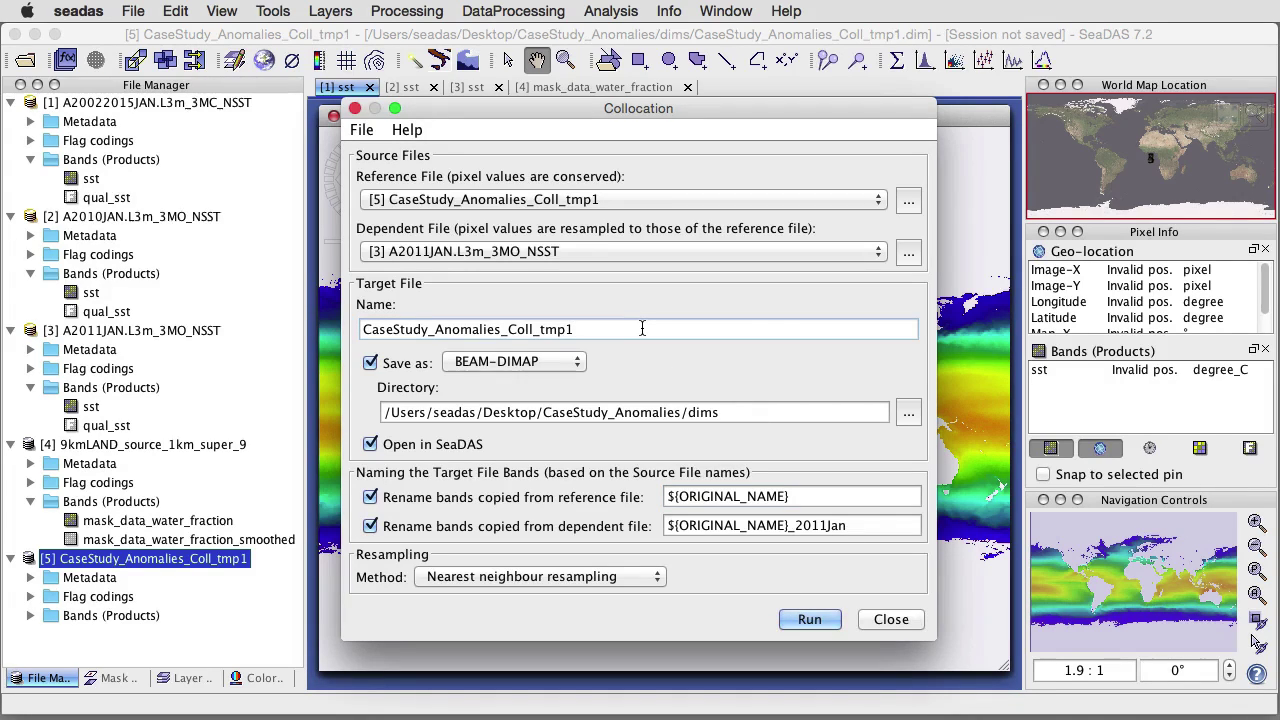
key(BackSpace)
text(2)
click(802, 628)
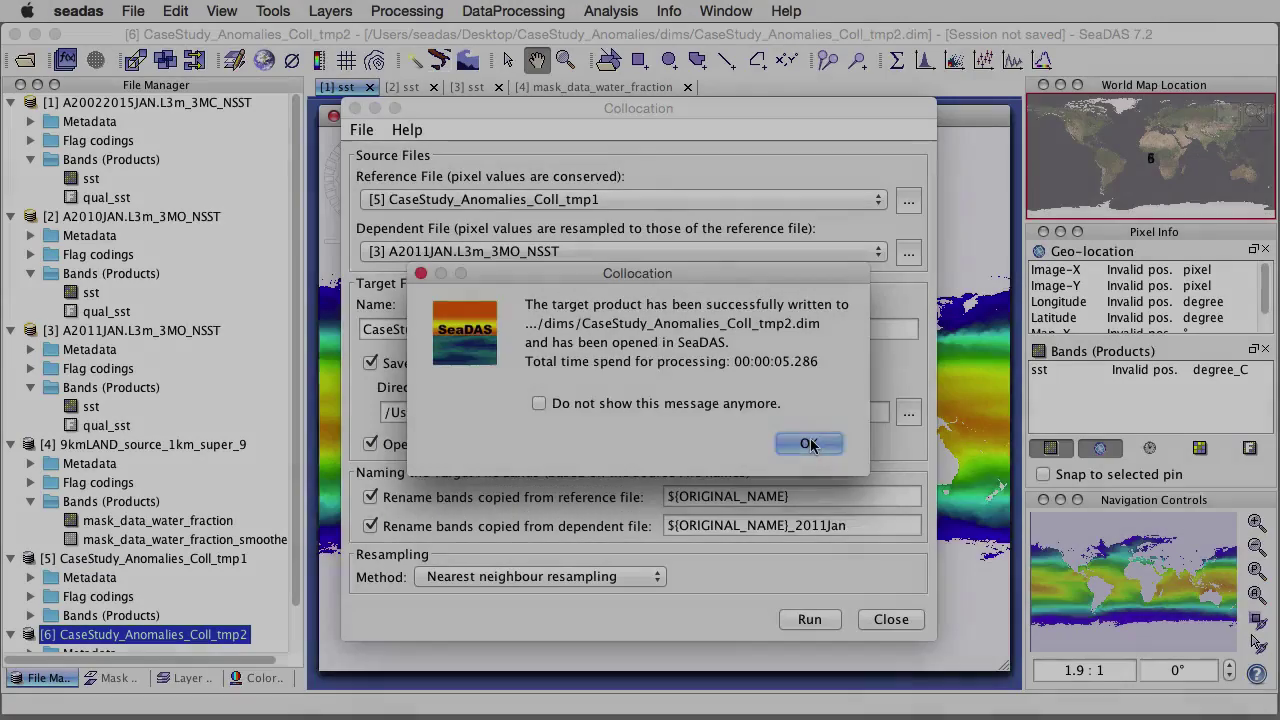
click(808, 444)
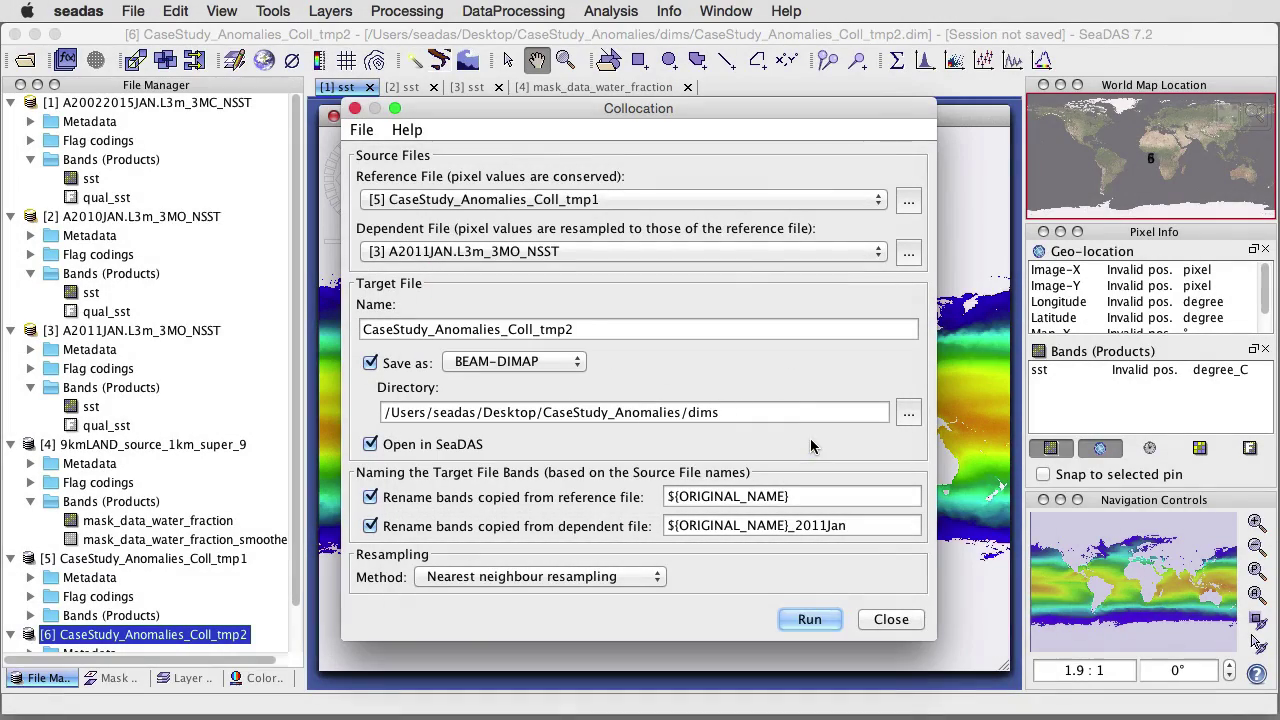
Step: Set CaseStudy_Anomalies_Coll_tmp2 as reference file, 9kmLAND_source_1km_super_9 as dependent file and CaseStudy_Anomalies_Coll as target name
click(709, 201)
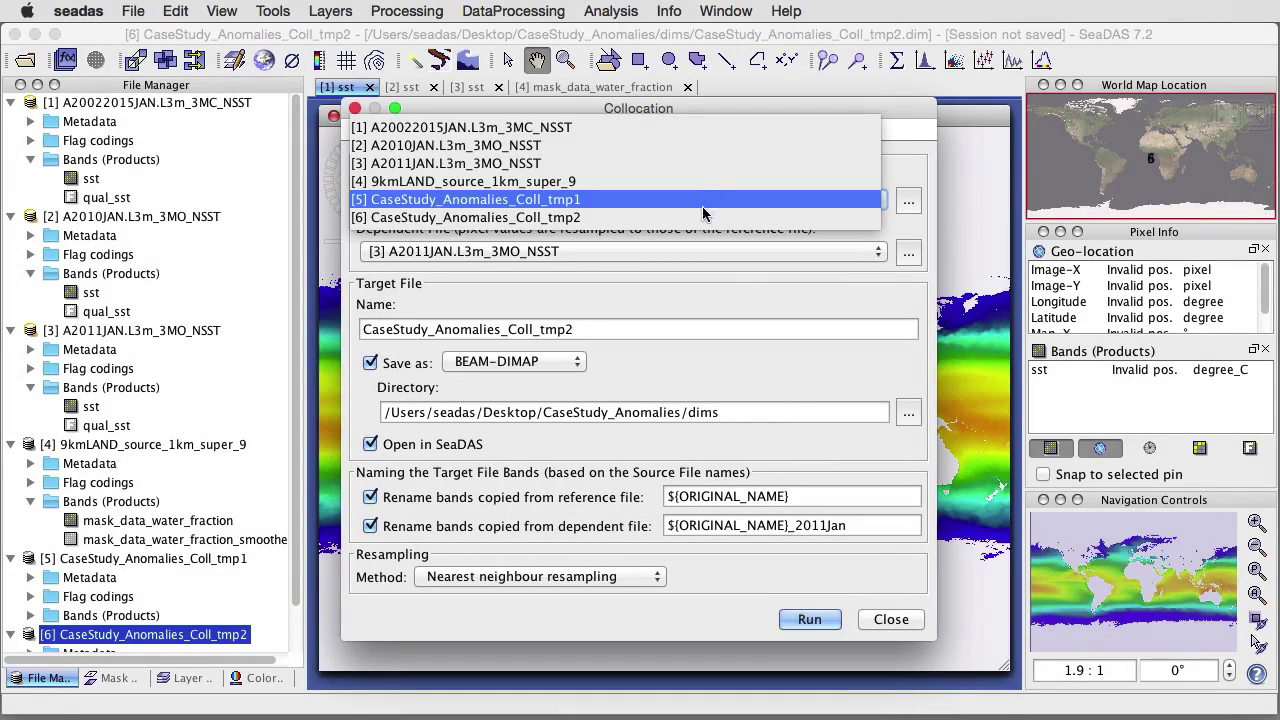
click(706, 218)
click(679, 254)
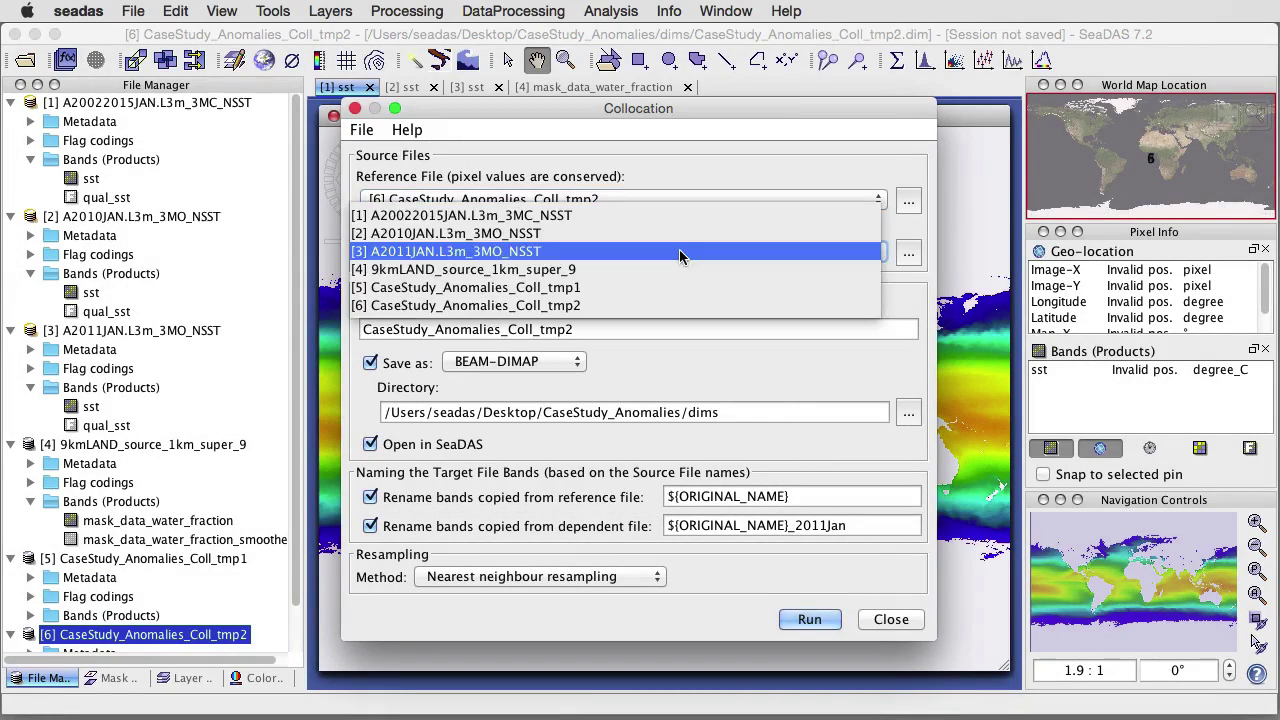
click(656, 268)
click(609, 327)
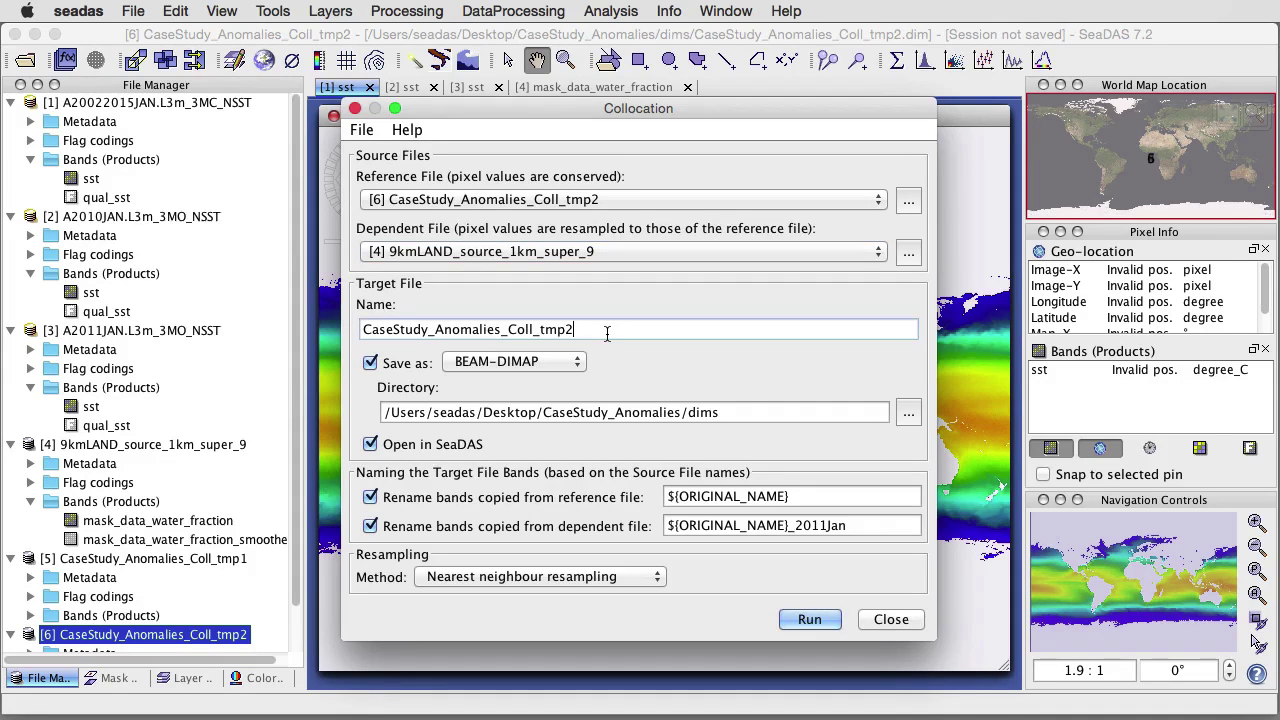
key(BackSpace)
key(BackSpace)
key(BackSpace)
key(BackSpace)
key(BackSpace)
Step: Remove the _2011Jan suffix from the dependent file's band naming, leaving ${ORIGINAL_NAME}, and run the collocation
click(848, 525)
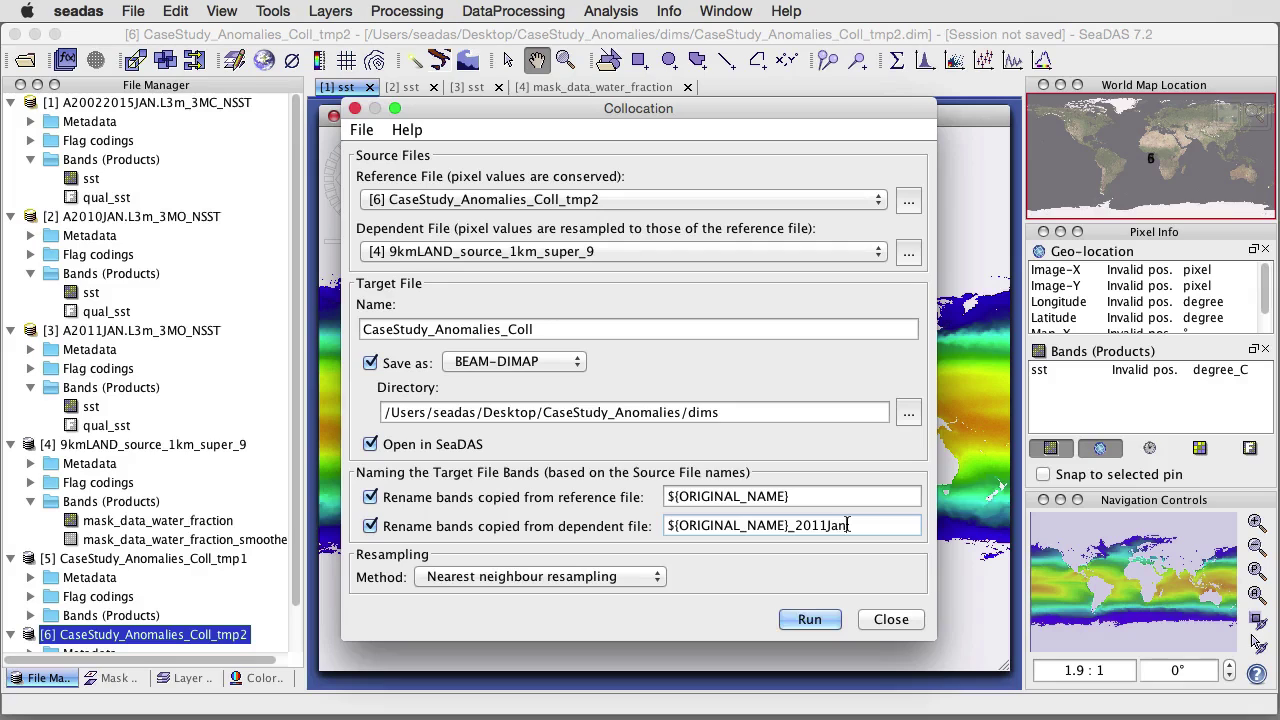
key(BackSpace)
key(BackSpace)
key(BackSpace)
key(BackSpace)
key(BackSpace)
key(BackSpace)
key(BackSpace)
key(BackSpace)
click(810, 620)
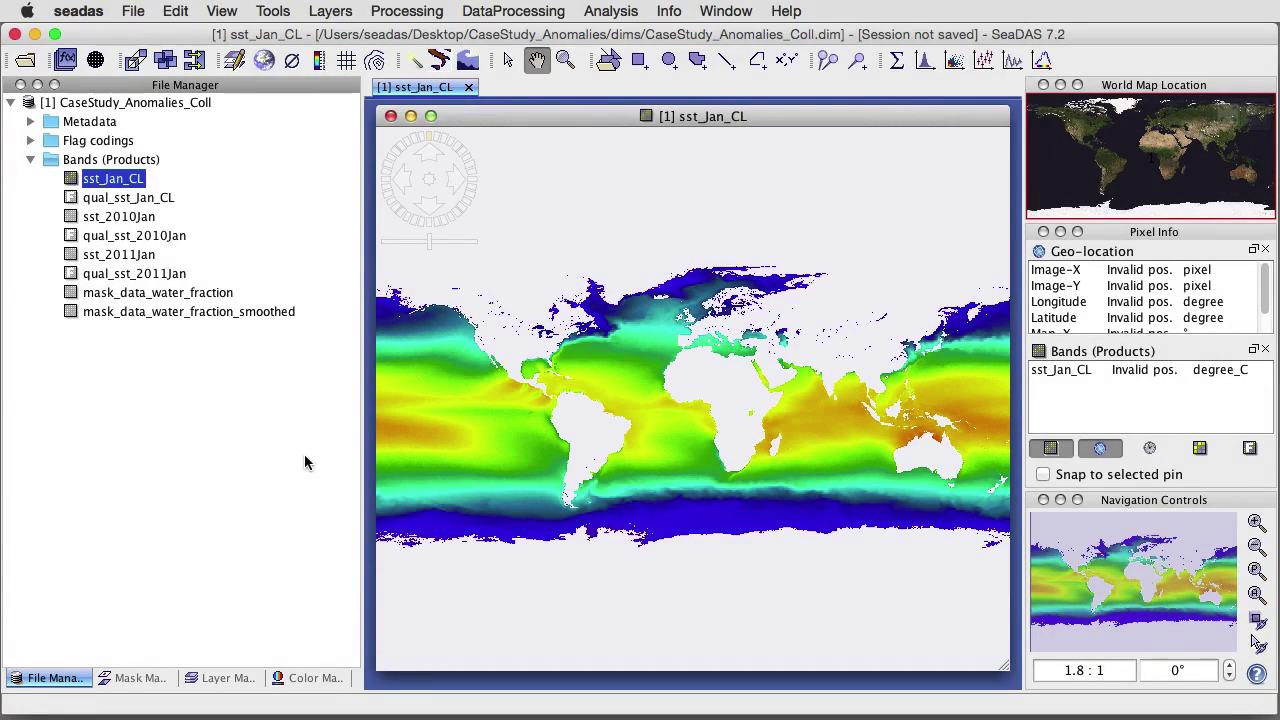
Step: Display the sst_2010Jan, sst_2011Jan and mask_data_water_fraction bands, and overlay the LandMask on the water fraction image
double_click(100, 222)
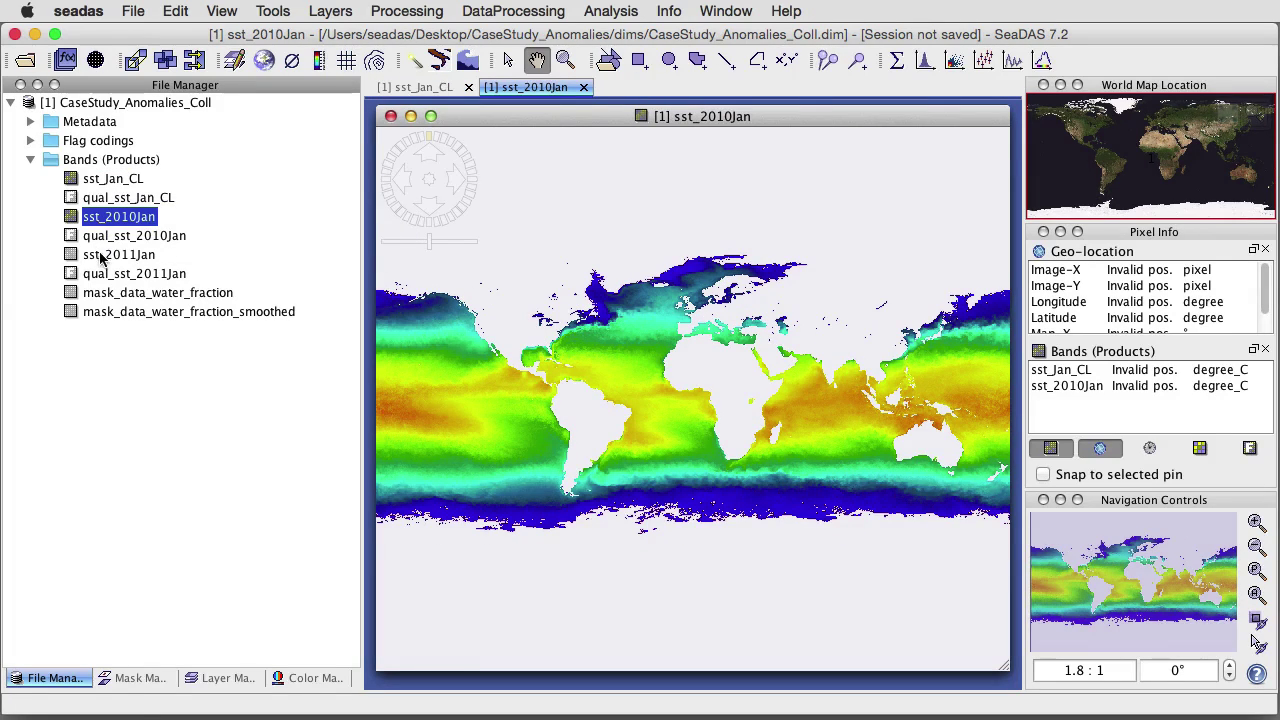
double_click(100, 256)
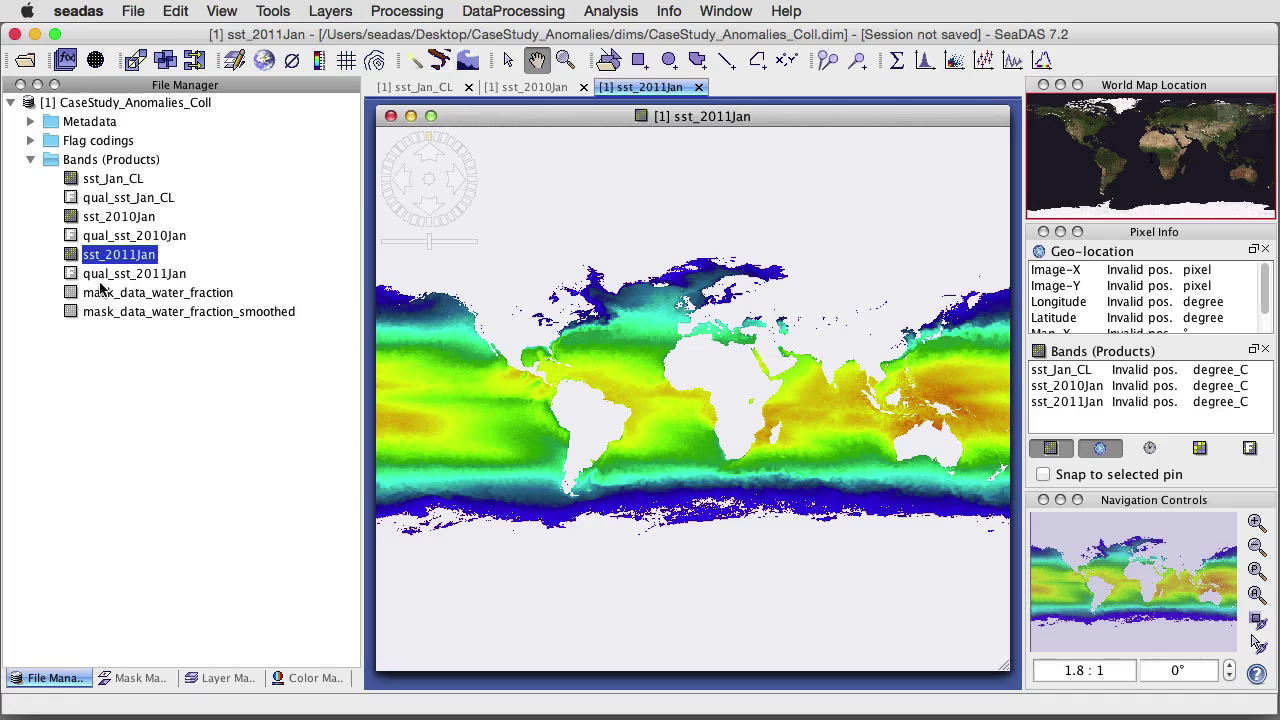
double_click(104, 292)
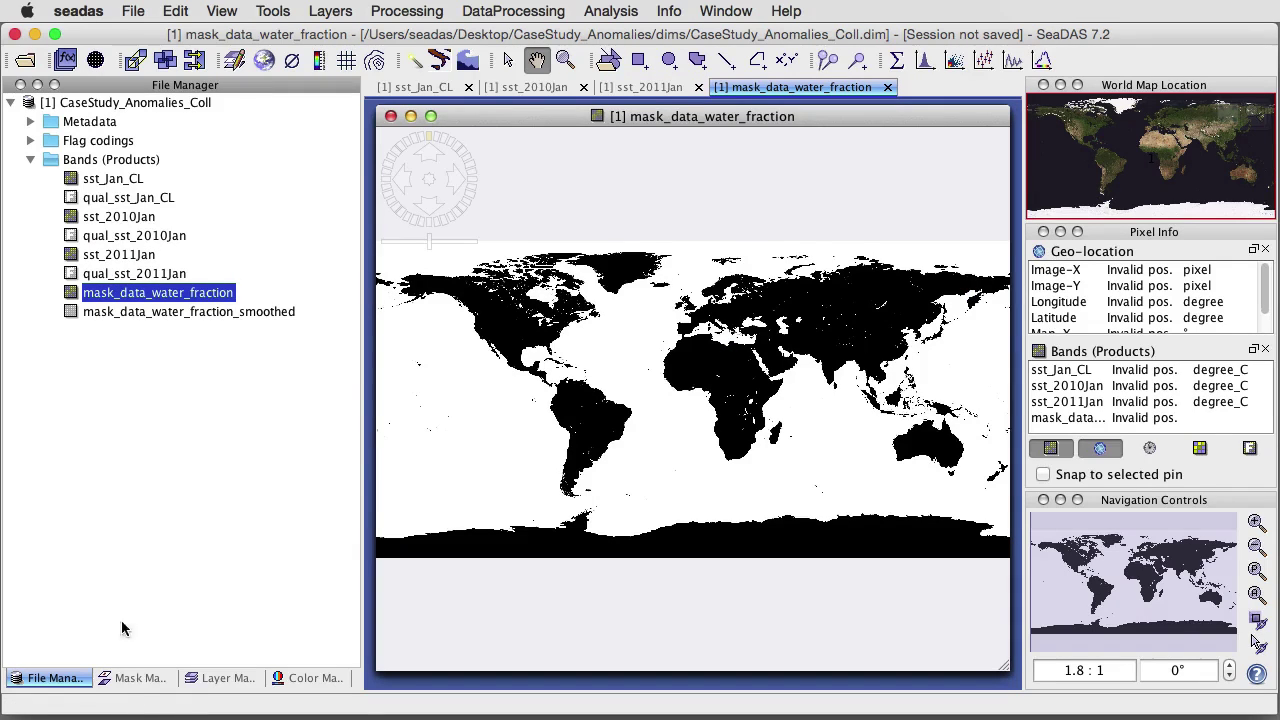
click(136, 678)
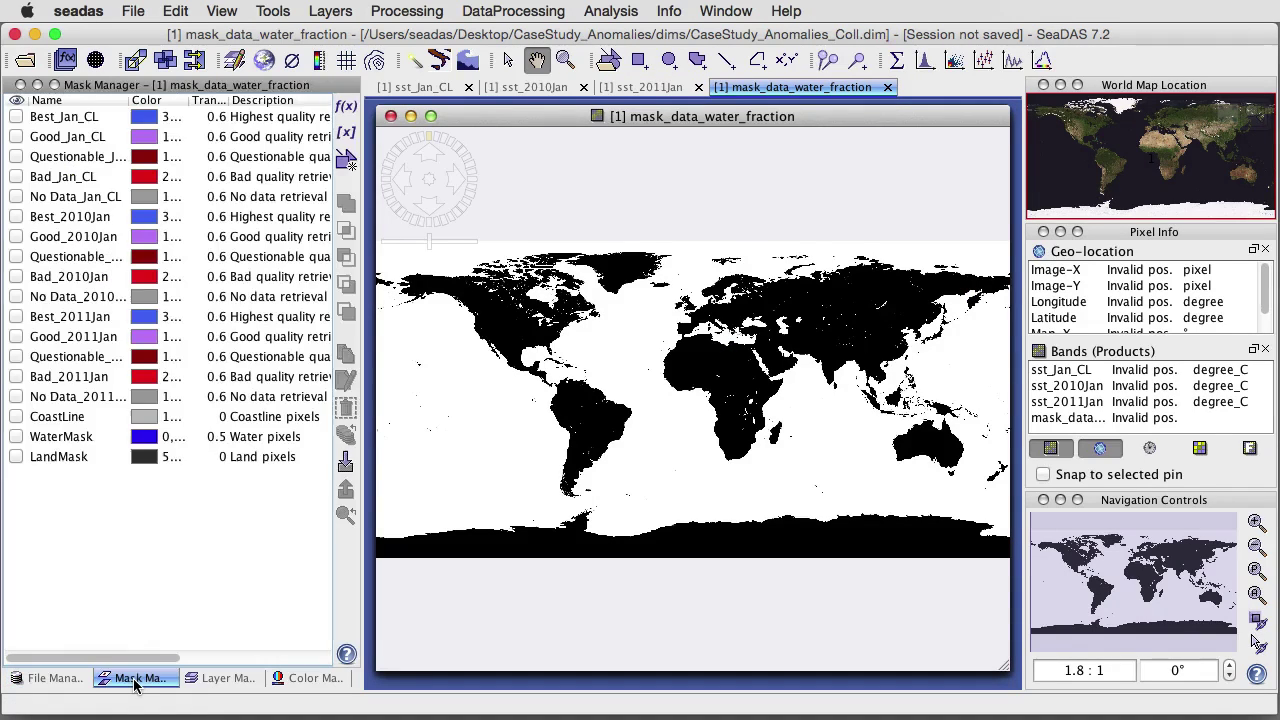
click(16, 457)
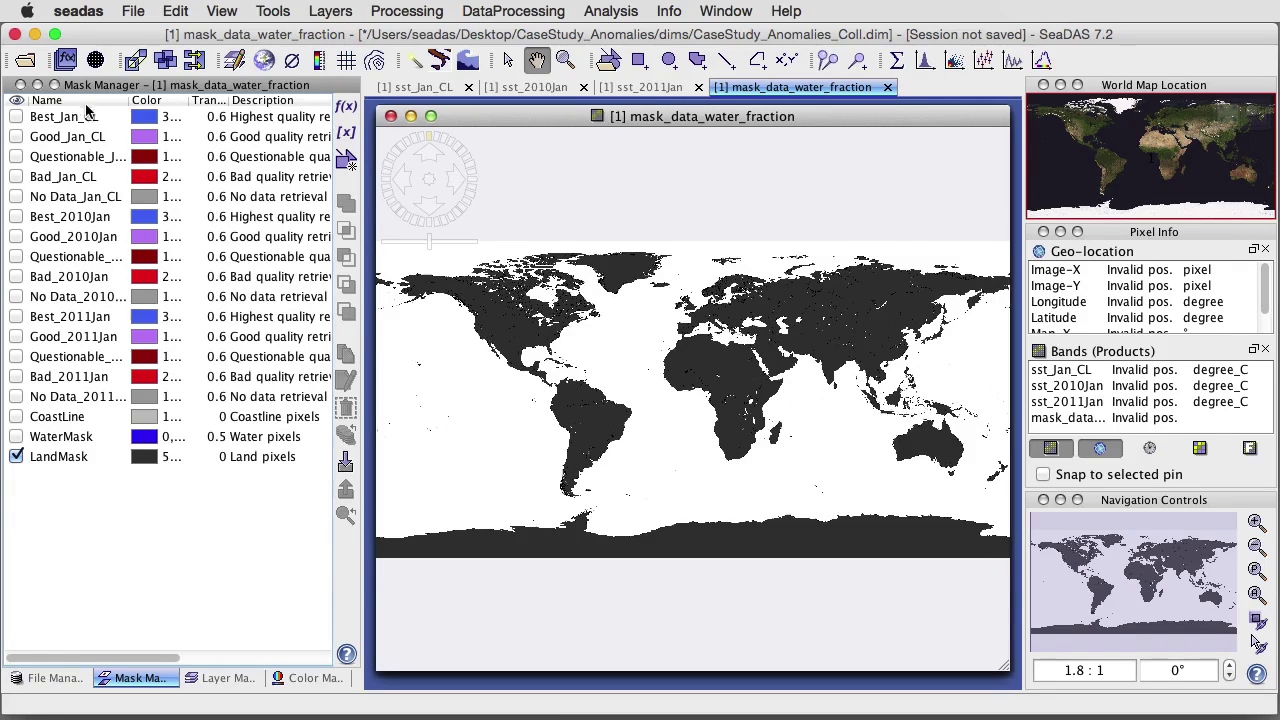
Step: Set up a Band Maths band named sst_anomalies_2010 in CaseStudy_Anomalies_Coll, with the virtual option turned off
drag(130, 101, 212, 102)
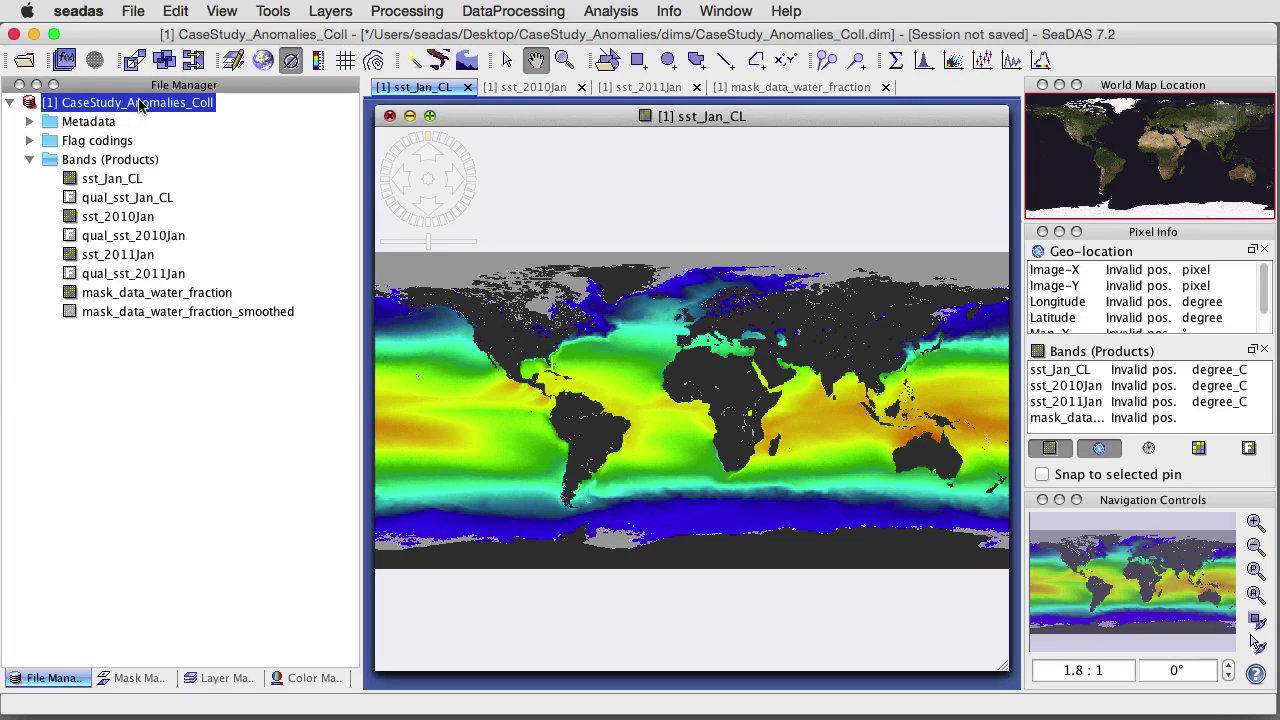
click(65, 62)
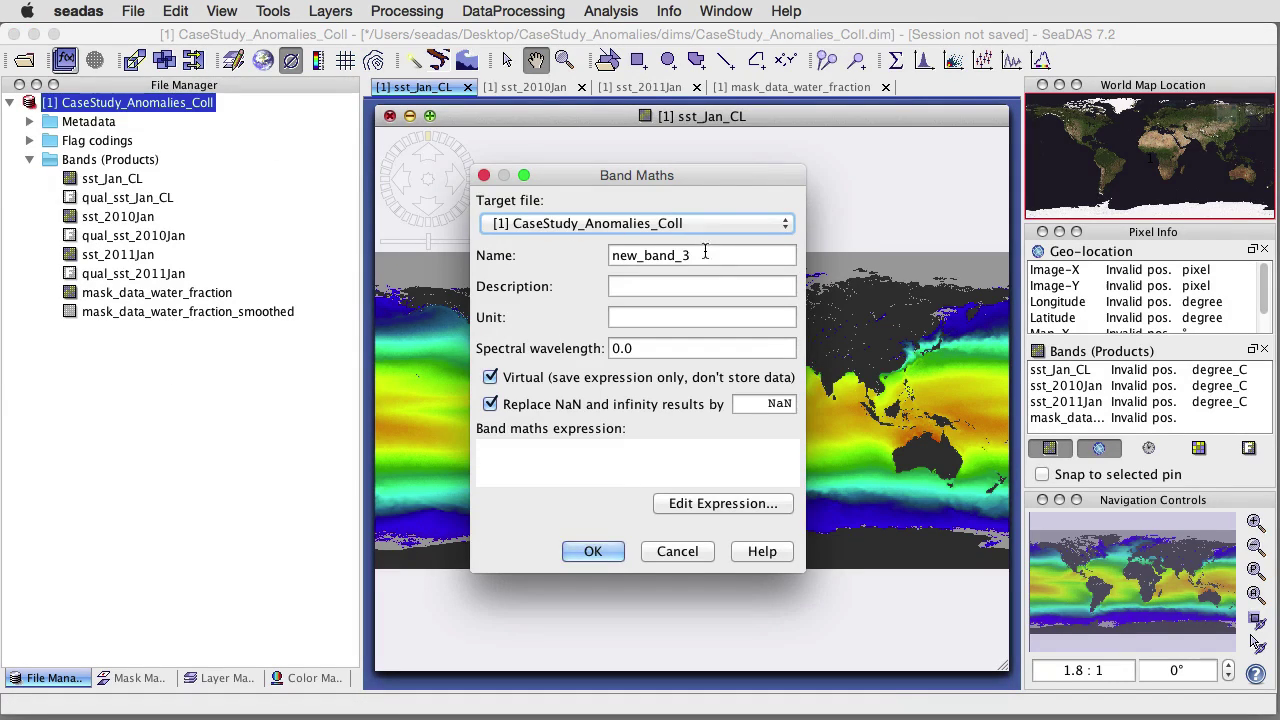
drag(708, 255, 605, 253)
text(sst_a)
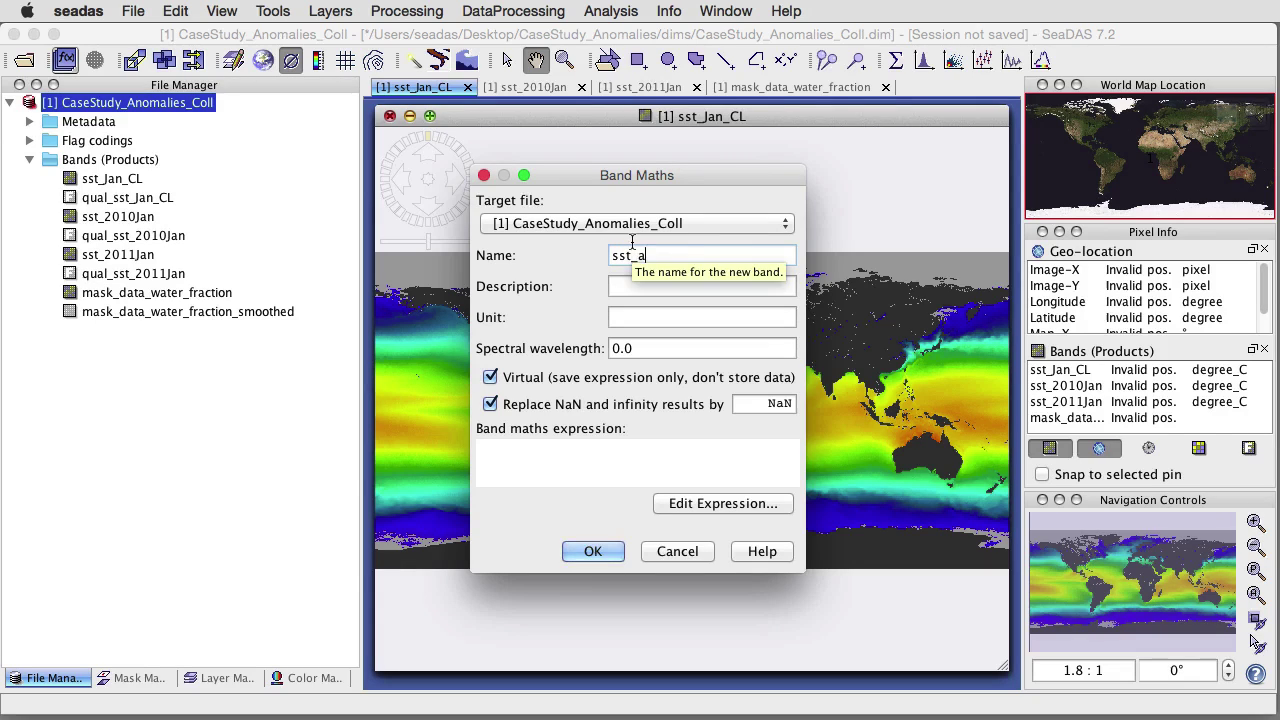
text(nomalies_210)
key(BackSpace)
key(BackSpace)
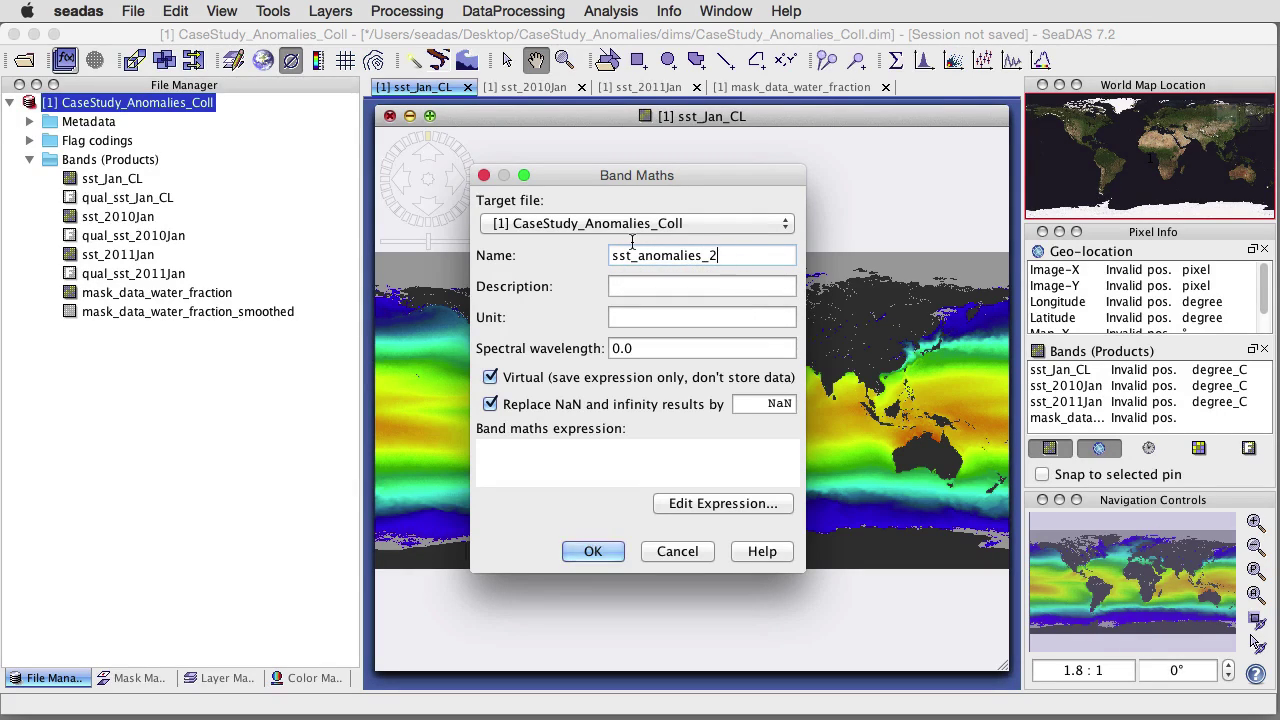
text(010)
click(490, 378)
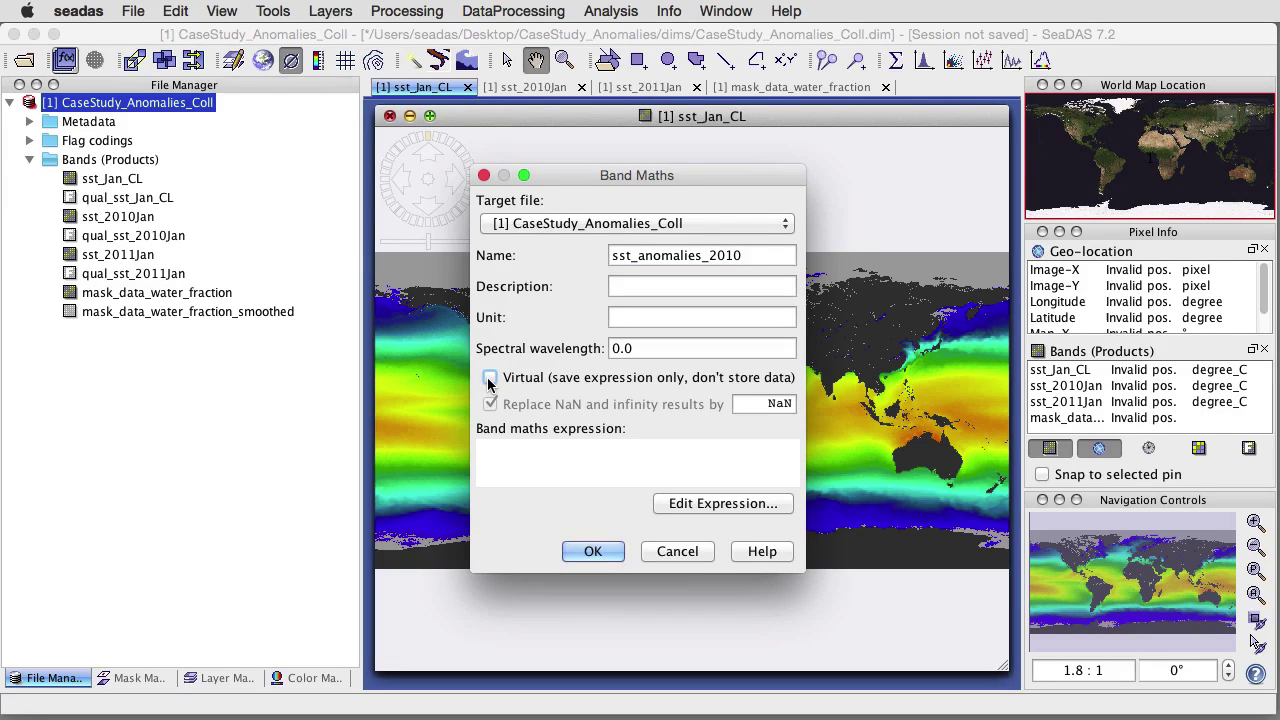
Step: Build the band expression sst_2010Jan - sst_Jan_CL with masks hidden from the data sources, and accept it
click(710, 502)
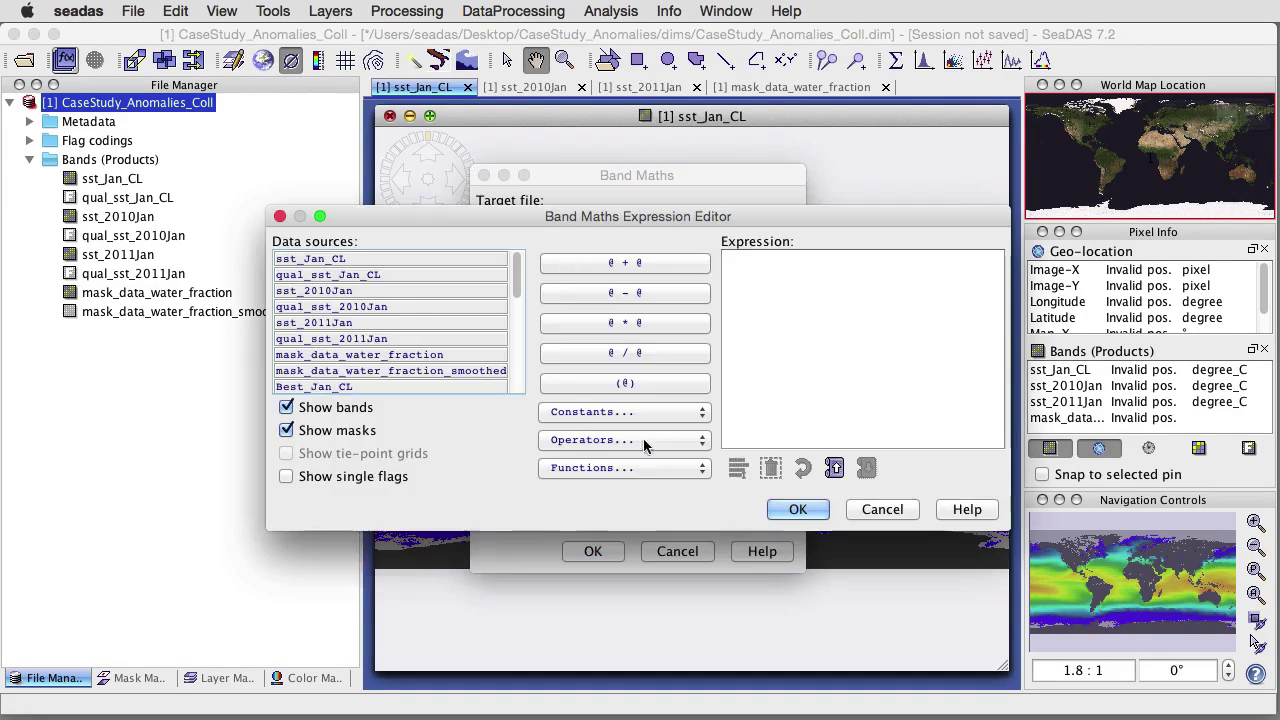
click(287, 430)
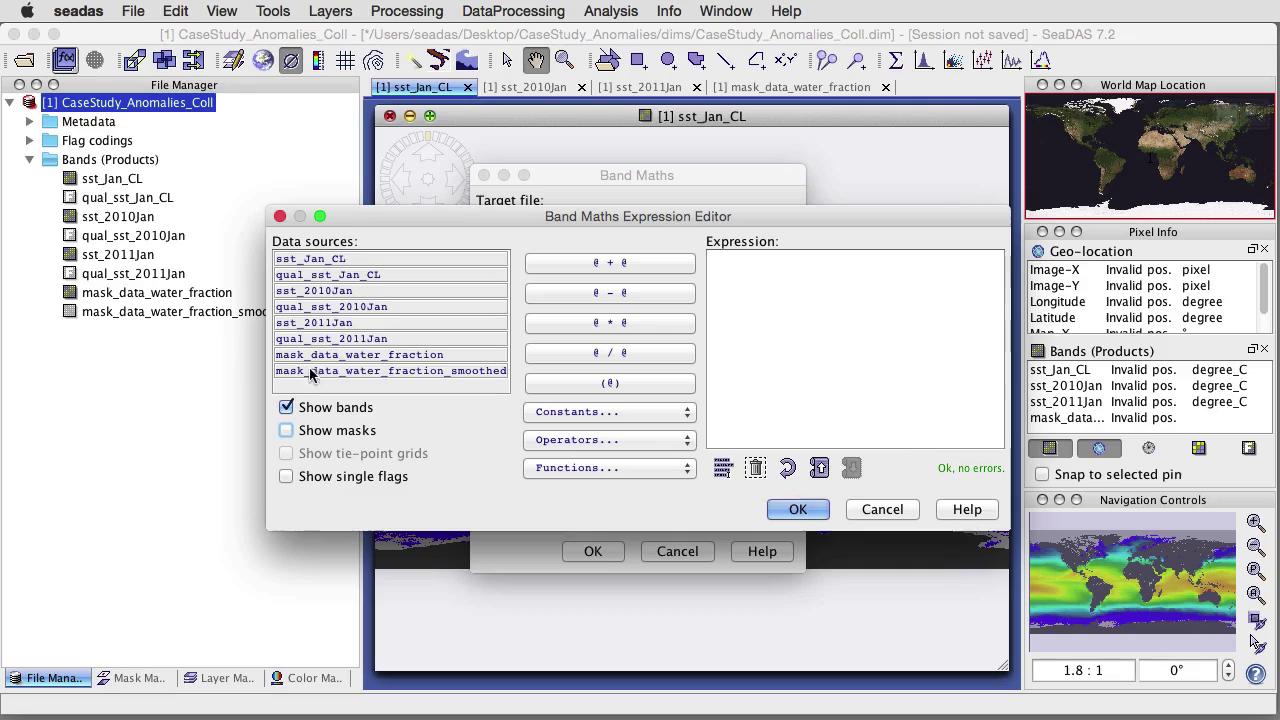
double_click(324, 292)
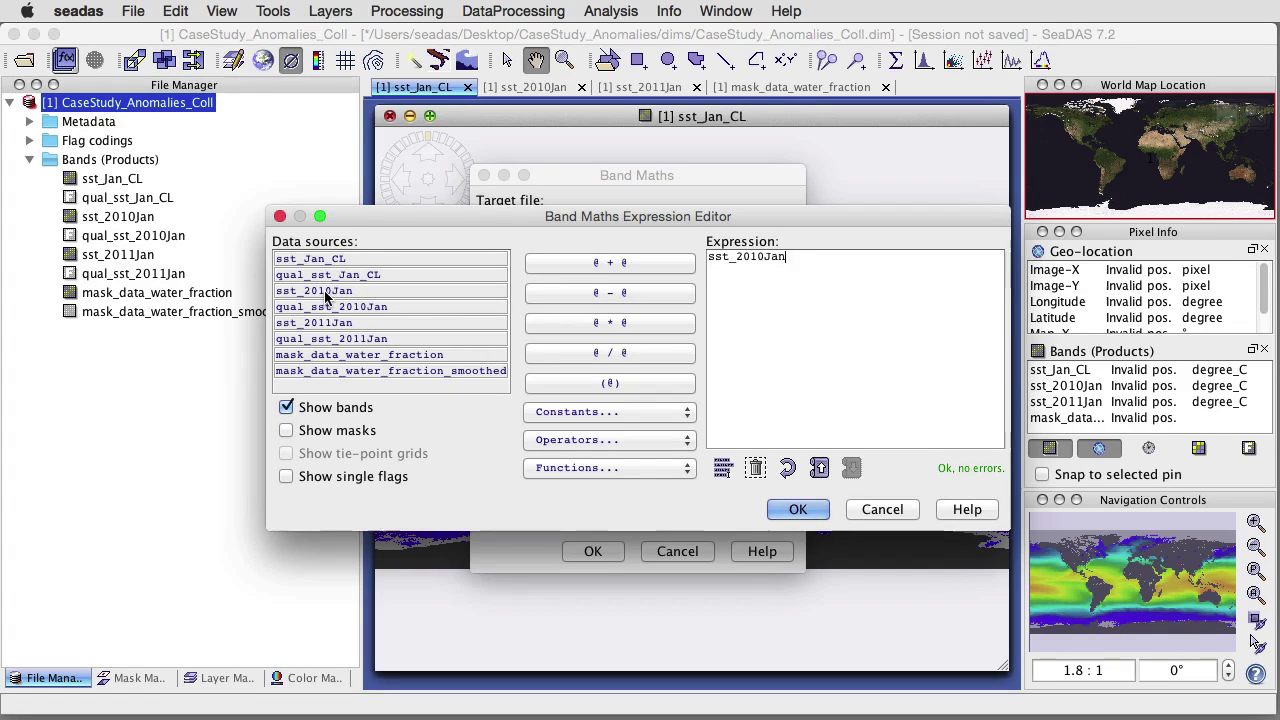
text(-)
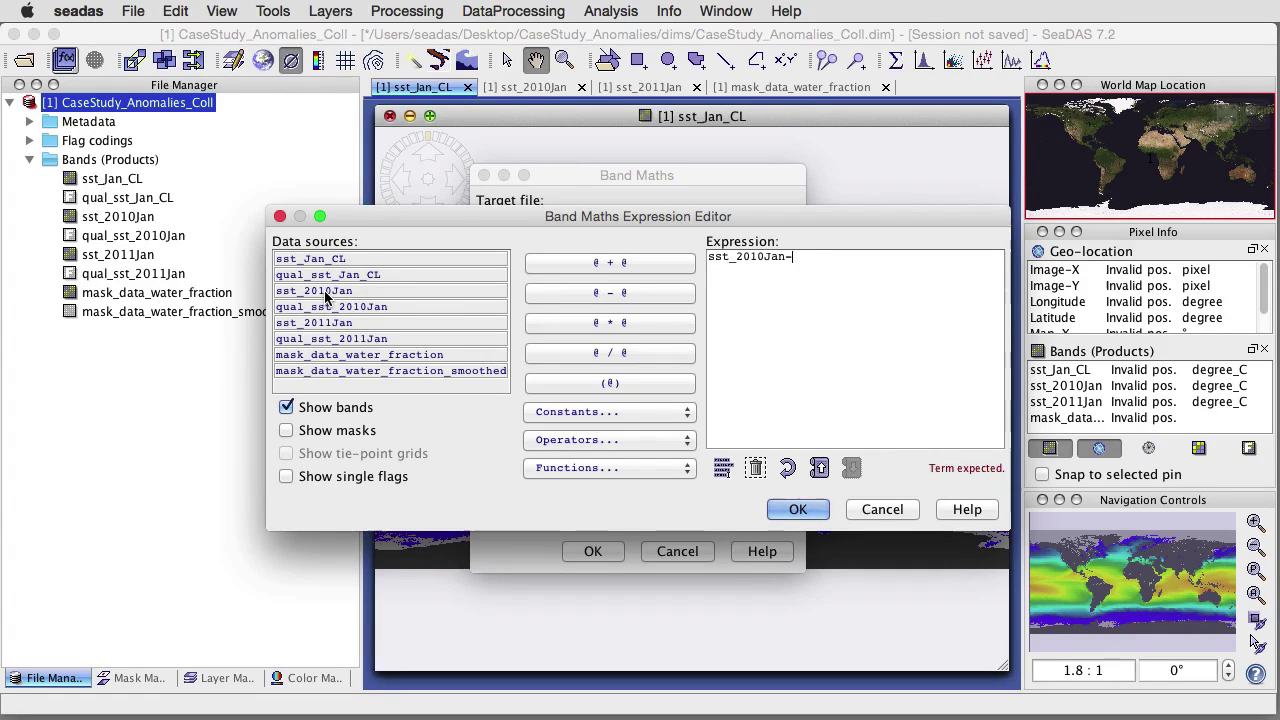
double_click(325, 260)
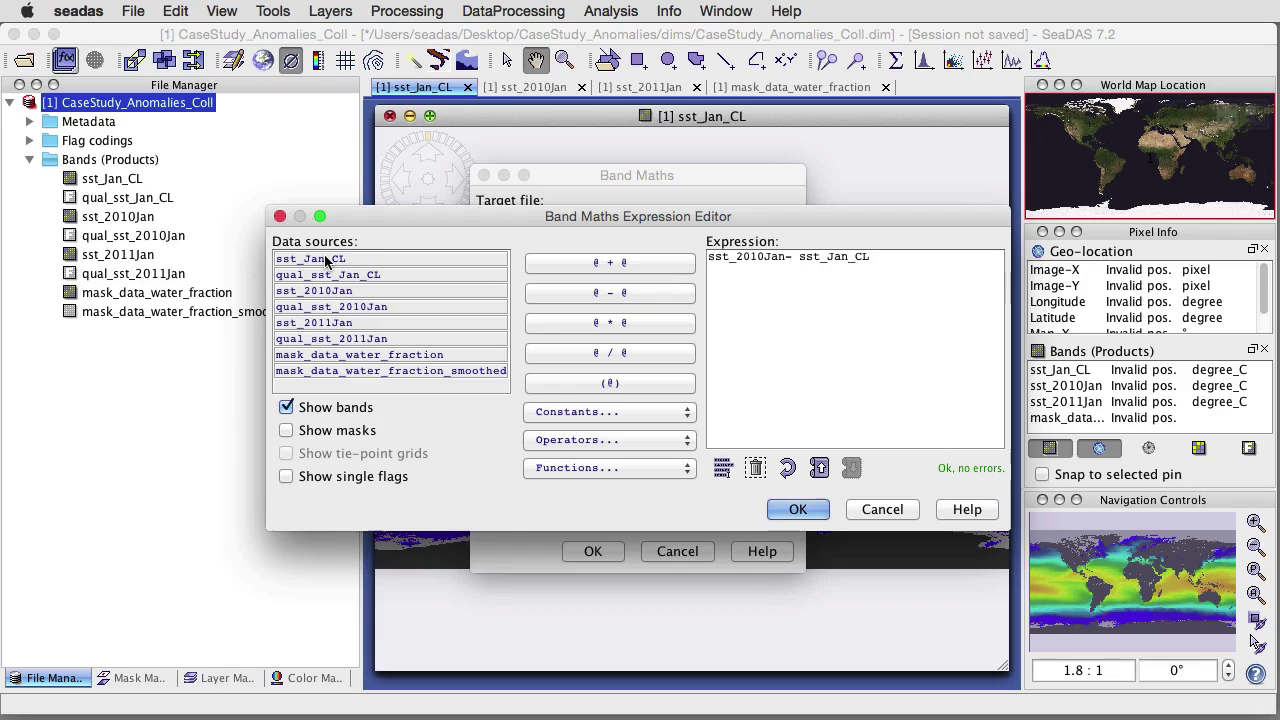
click(790, 510)
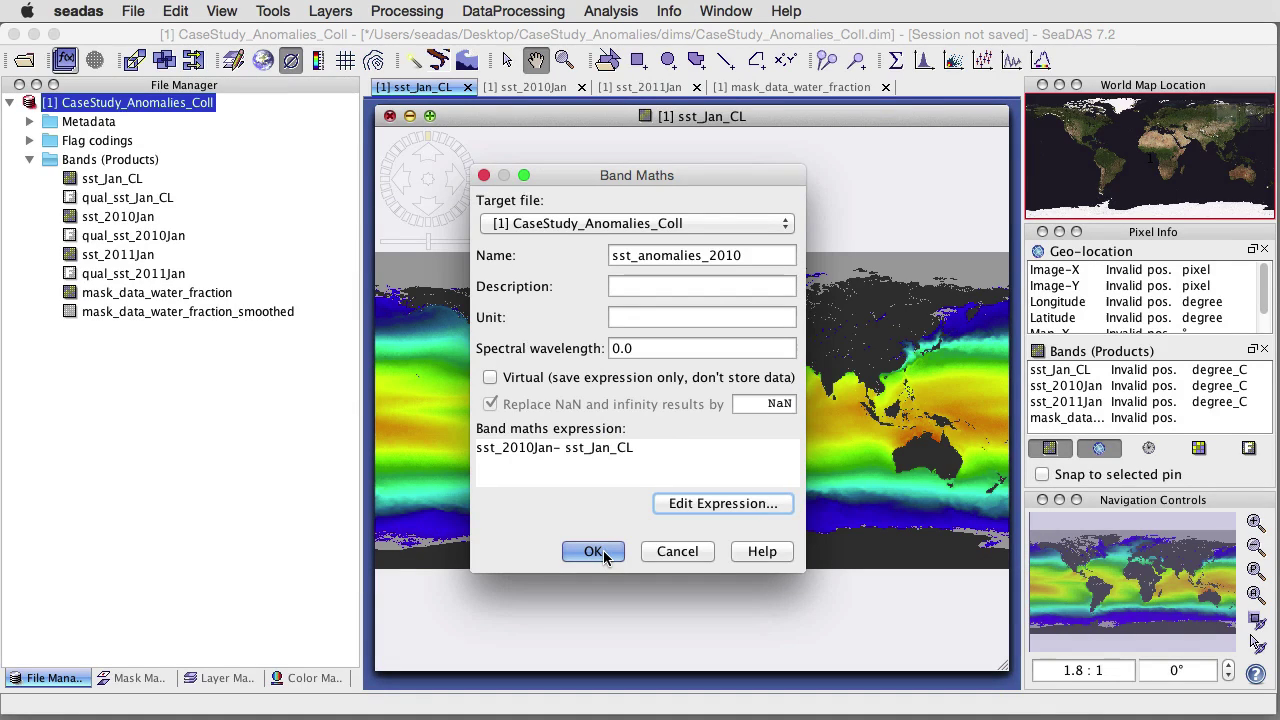
Step: Copy the expression sst_2010Jan- sst_Jan_CL into the band description and create the band
drag(638, 444, 487, 442)
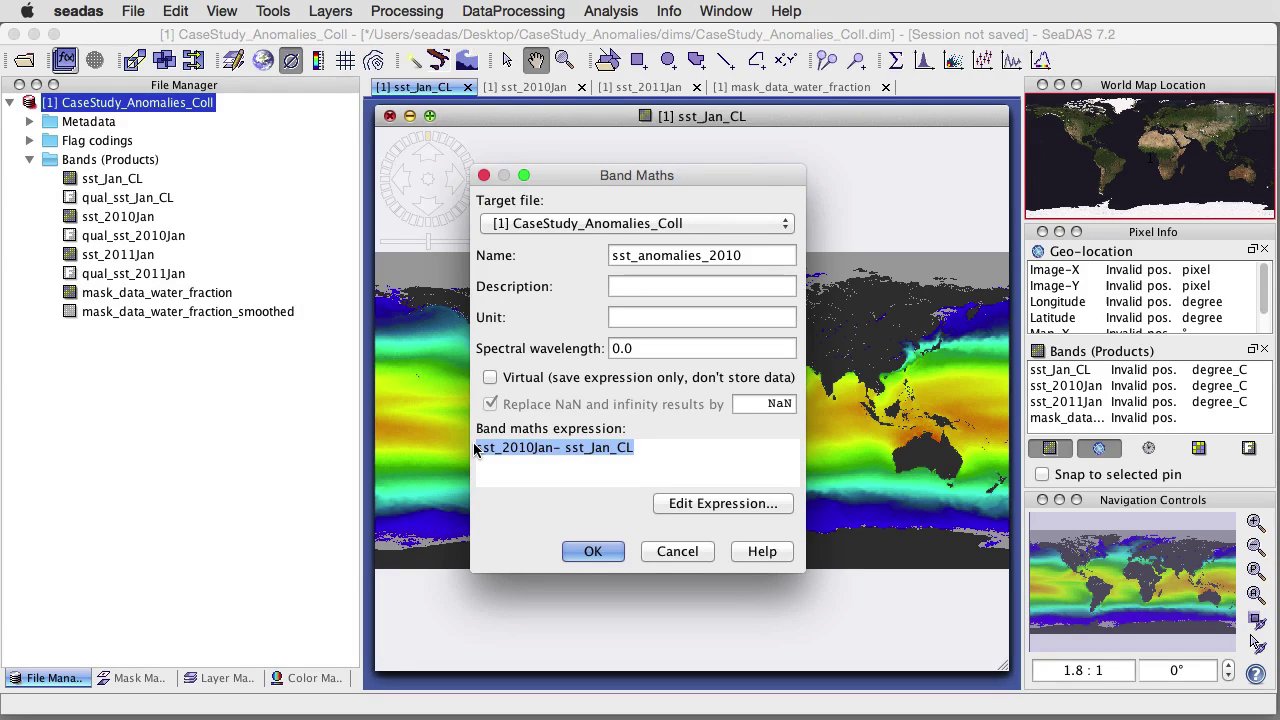
click(622, 286)
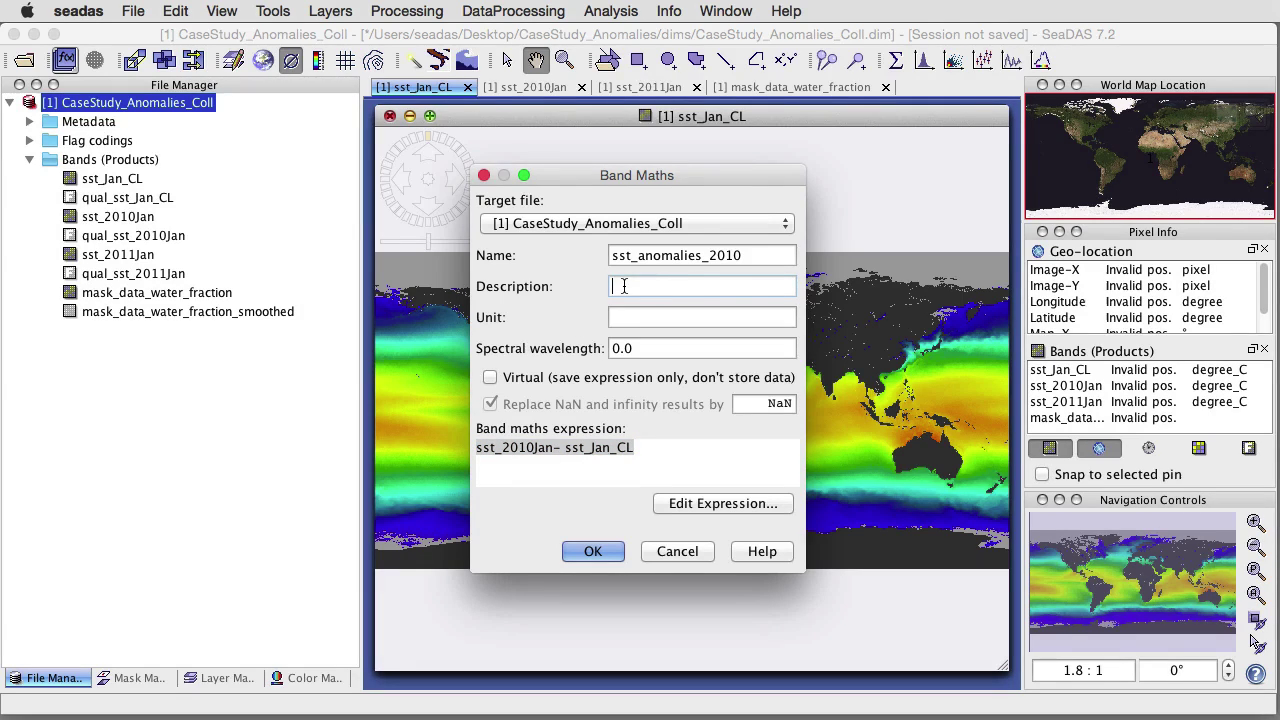
text(sst_2010Jan- sst_Jan_CL)
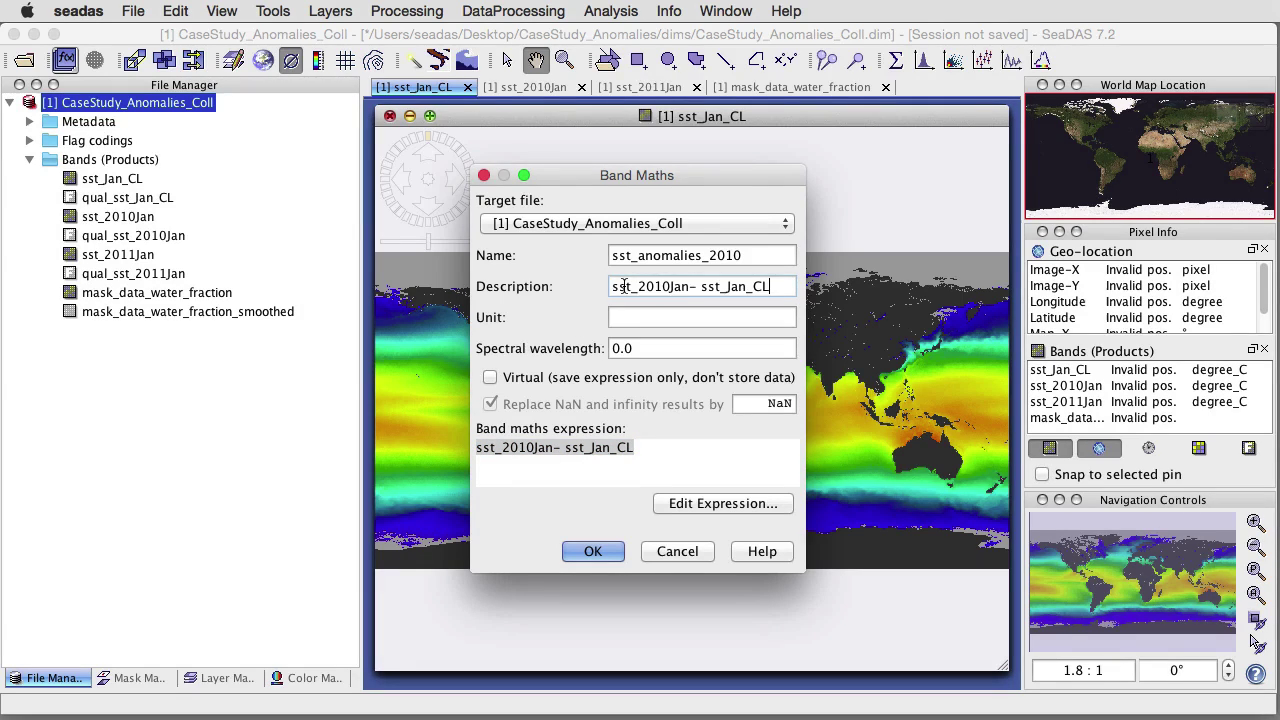
click(593, 552)
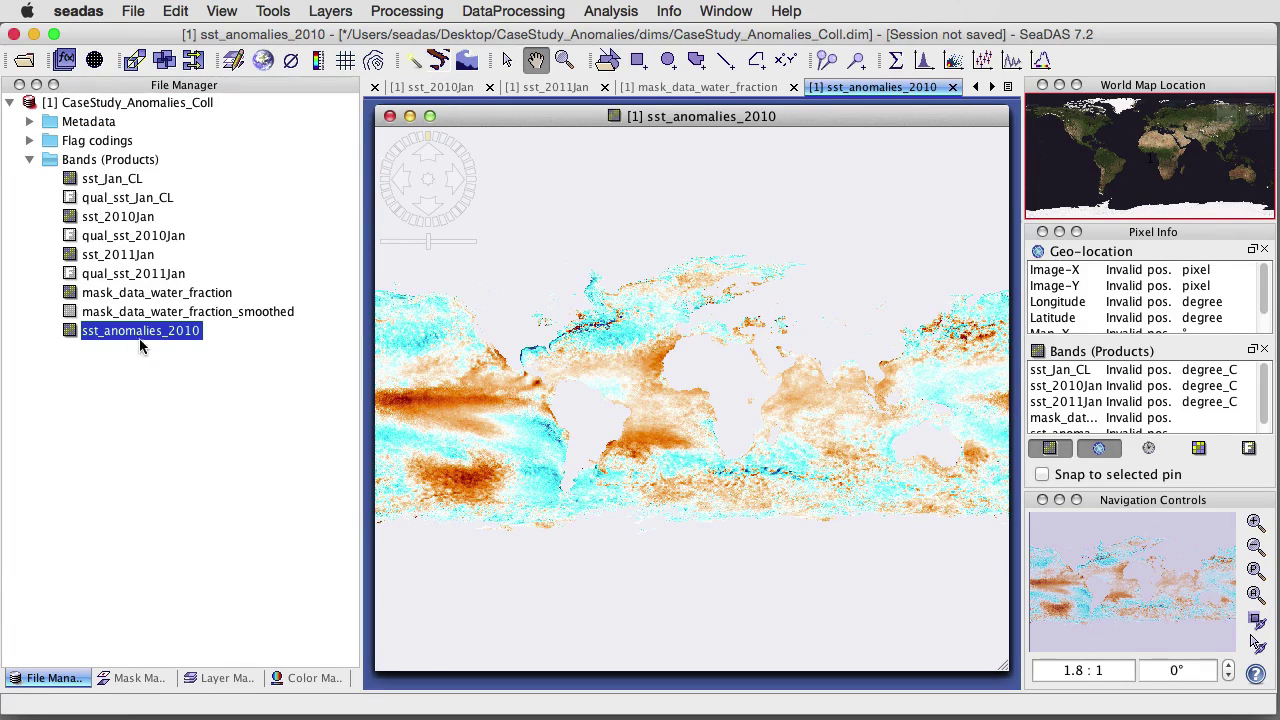
Step: Overlay the no-data layer and the LandMask on the sst_anomalies_2010 image, and return to the file's band list
click(292, 61)
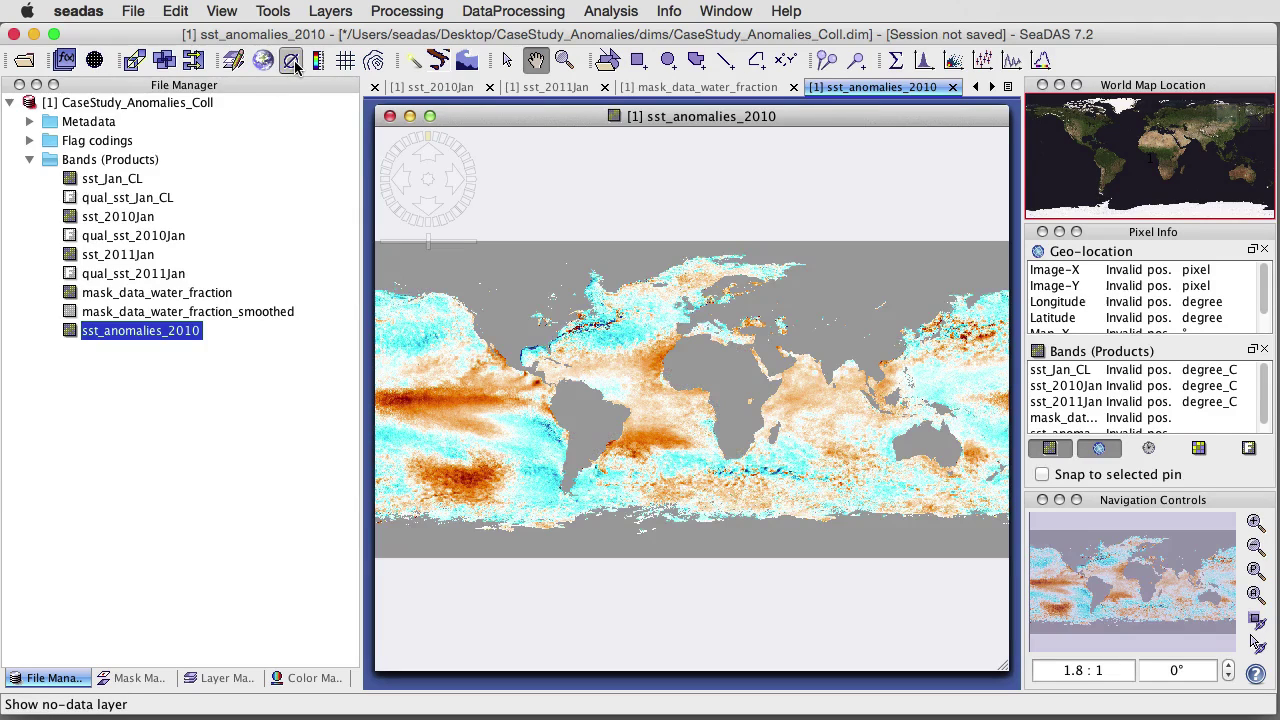
click(142, 679)
click(15, 456)
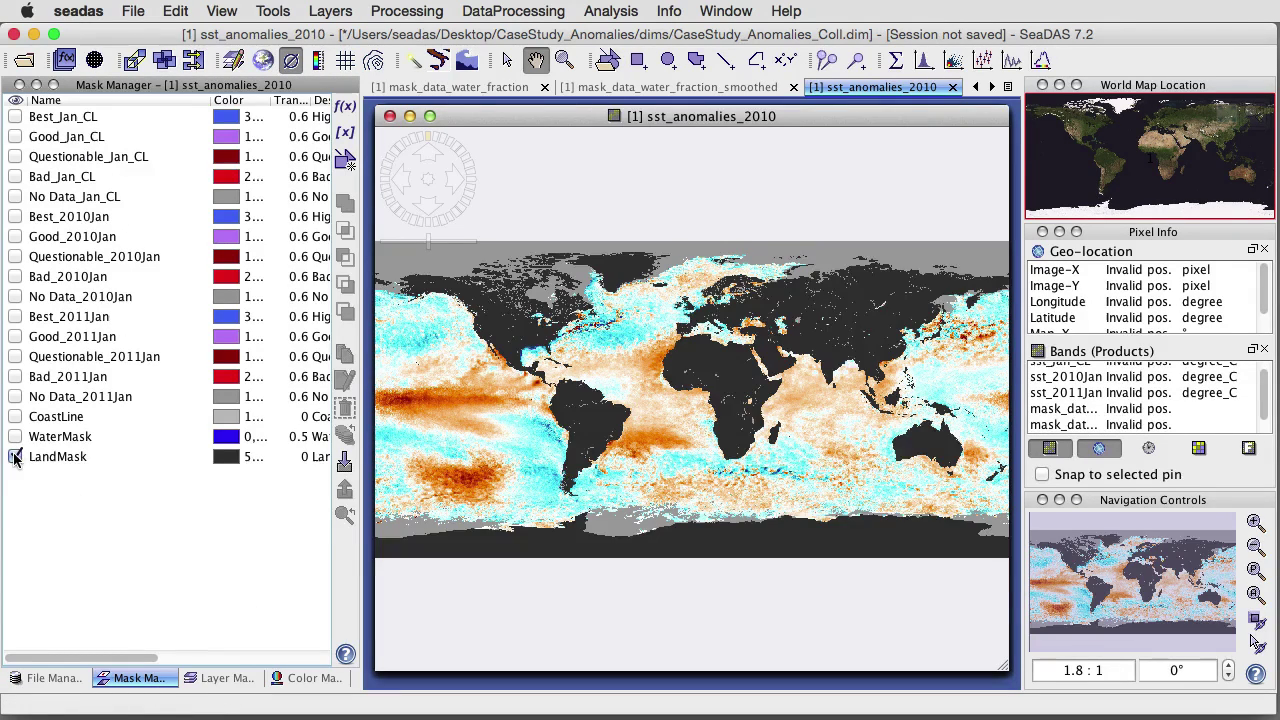
click(44, 679)
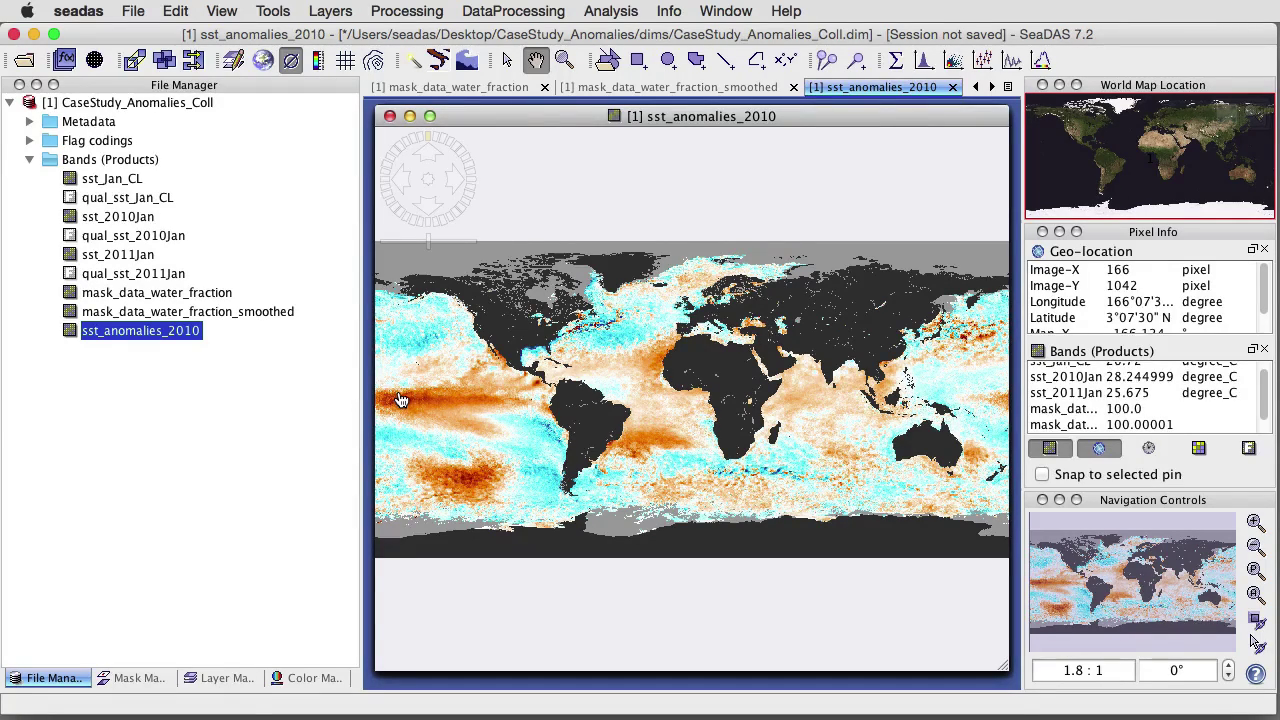
Step: Examine the colour scheme, value range, histogram and band properties of sst_anomalies_2010
click(309, 680)
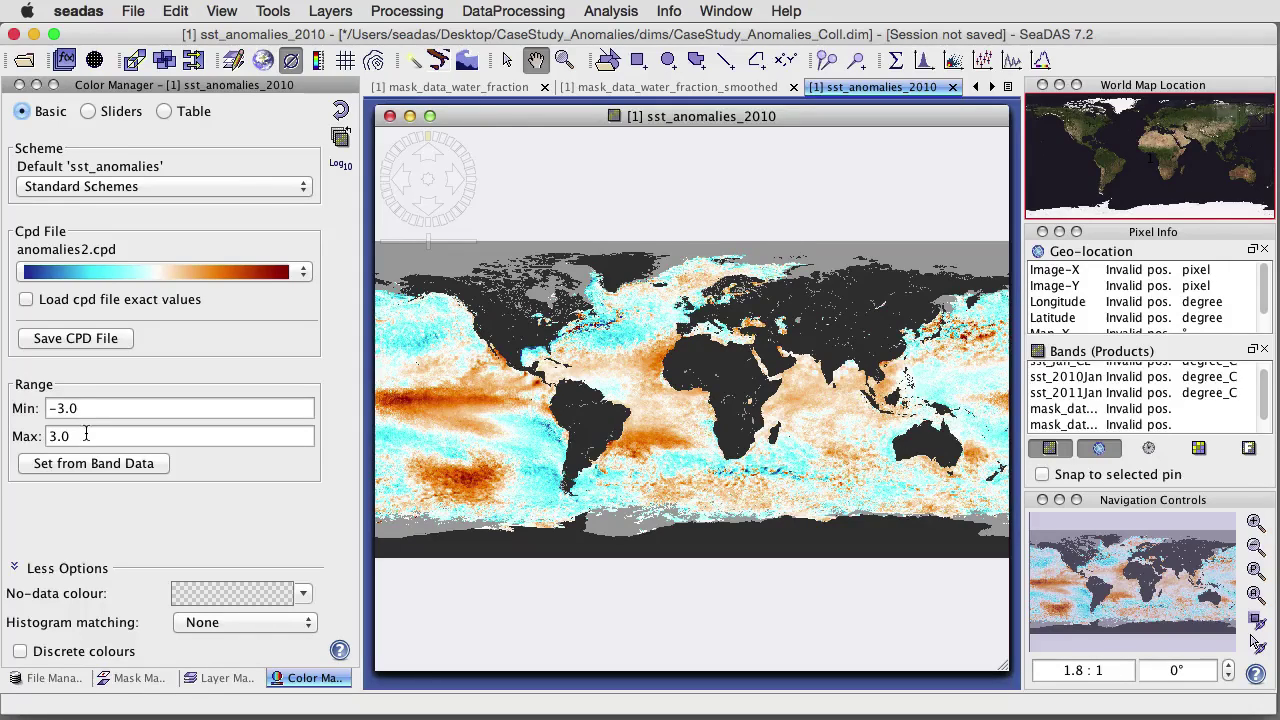
click(88, 111)
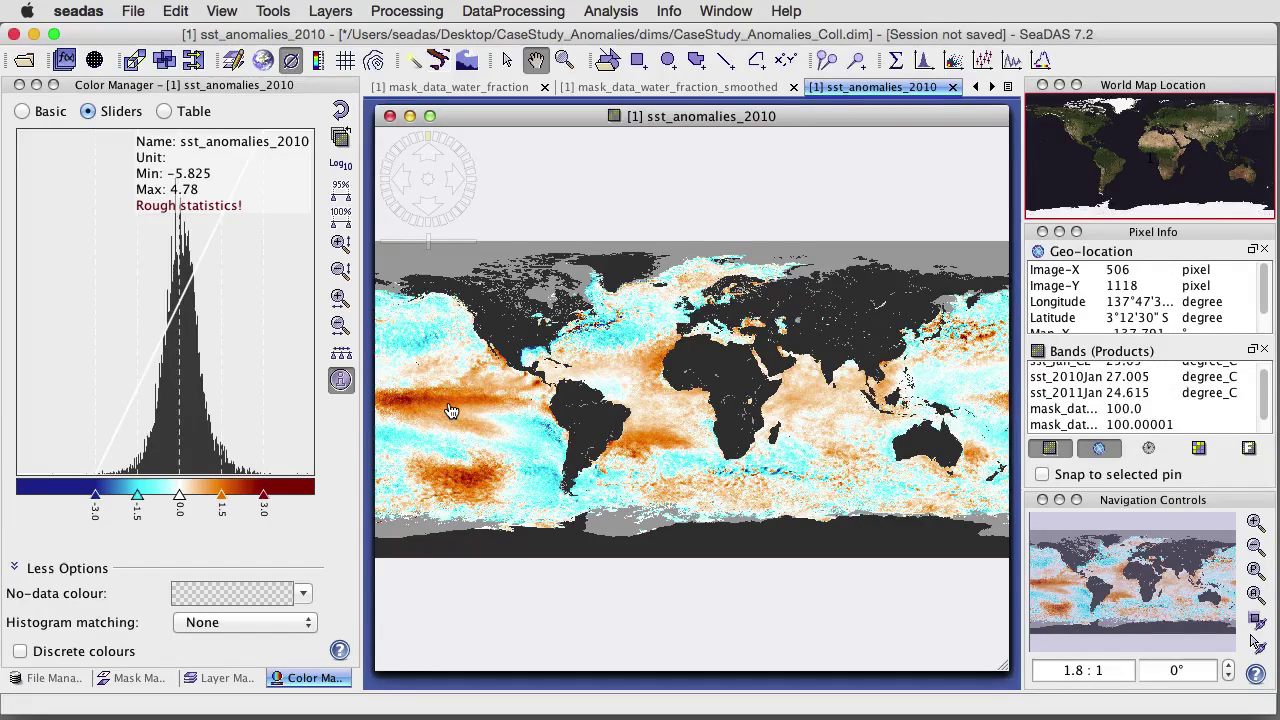
click(50, 679)
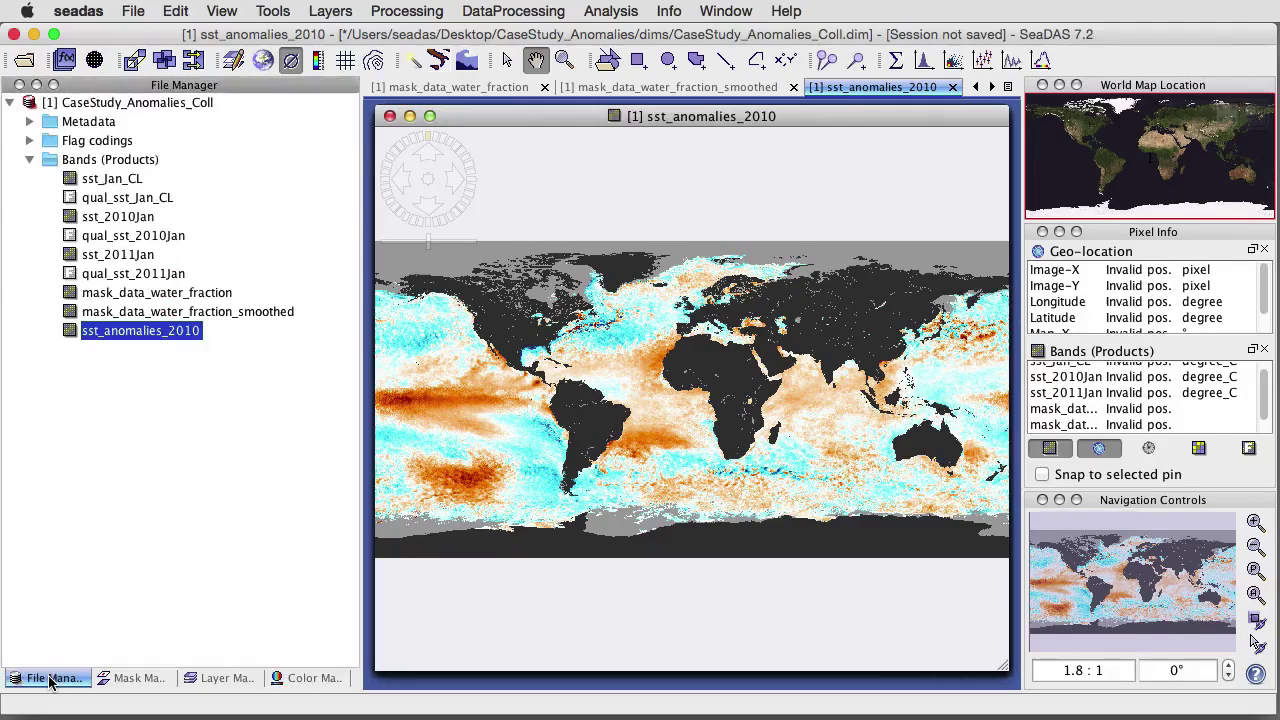
right_click(137, 336)
click(170, 352)
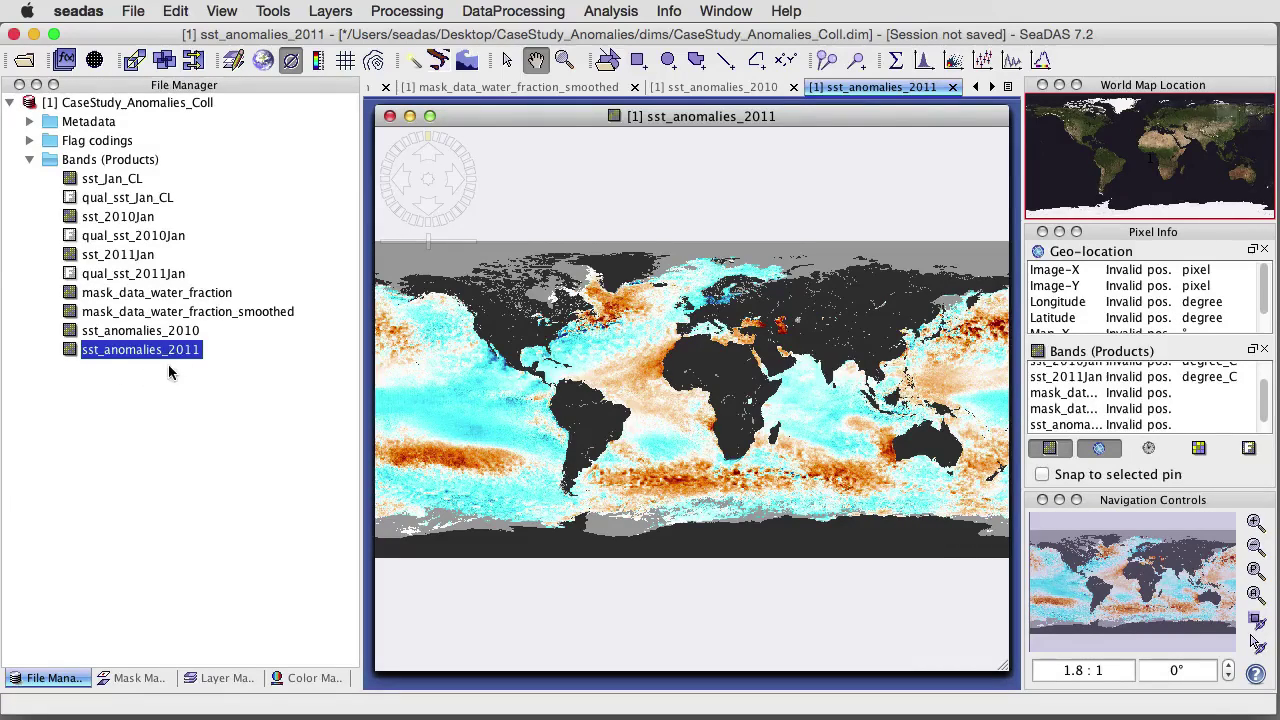
Step: Examine the band properties, histogram and colour range of sst_anomalies_2011
right_click(180, 352)
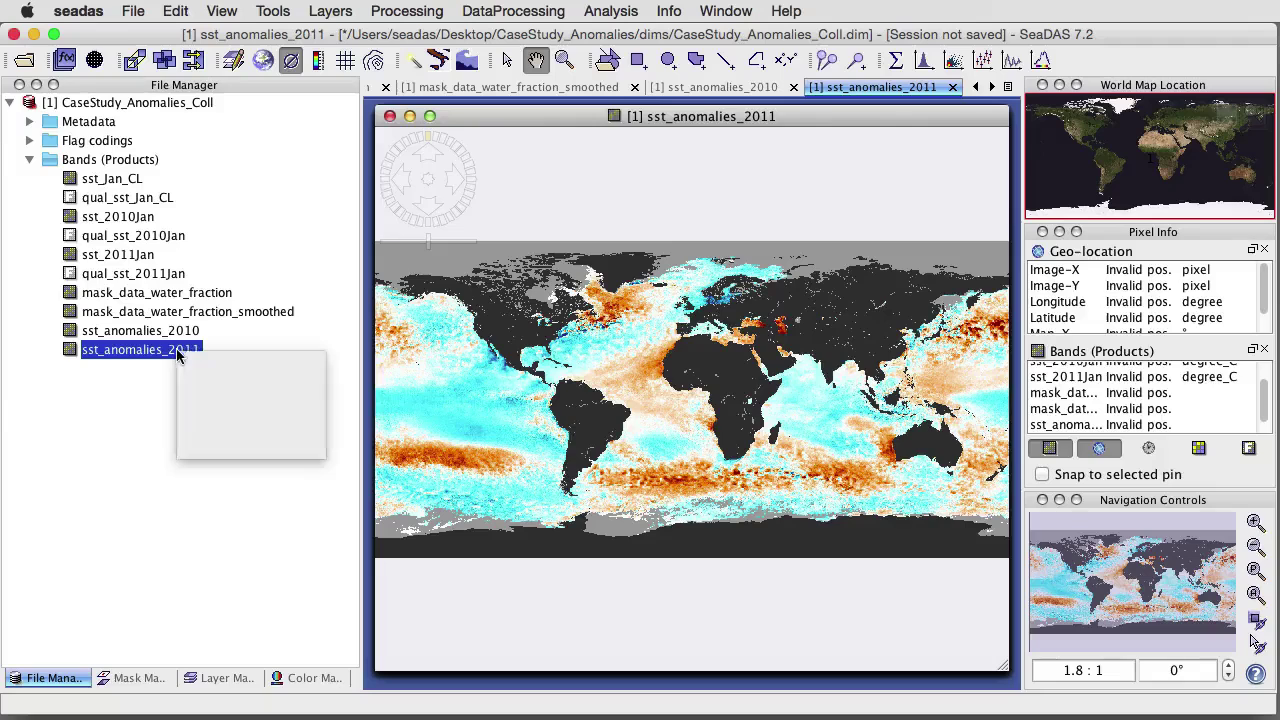
click(237, 364)
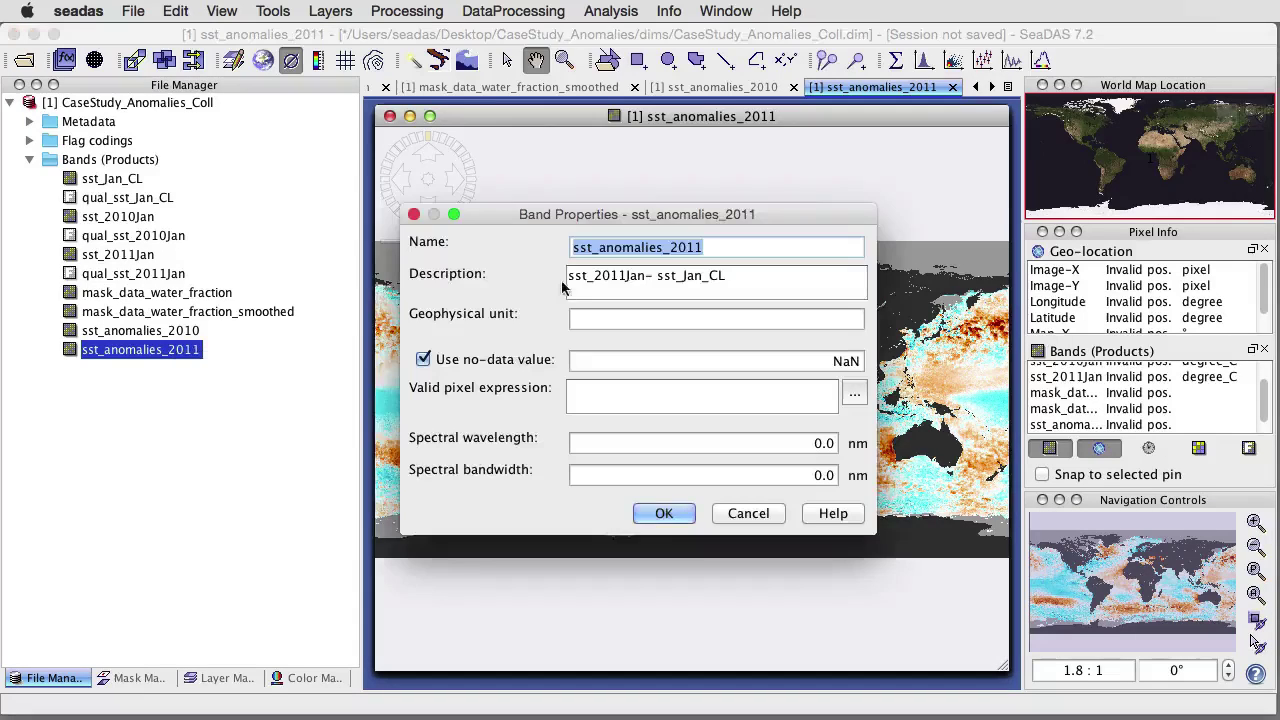
click(762, 517)
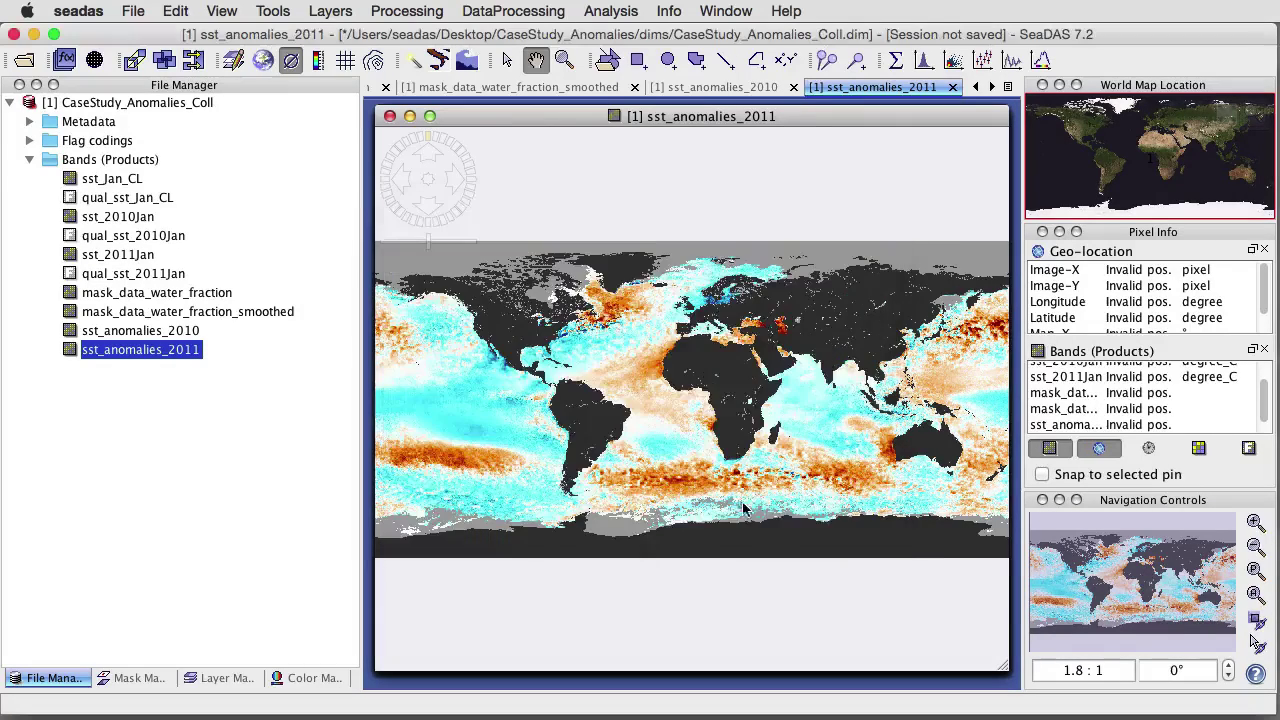
click(312, 678)
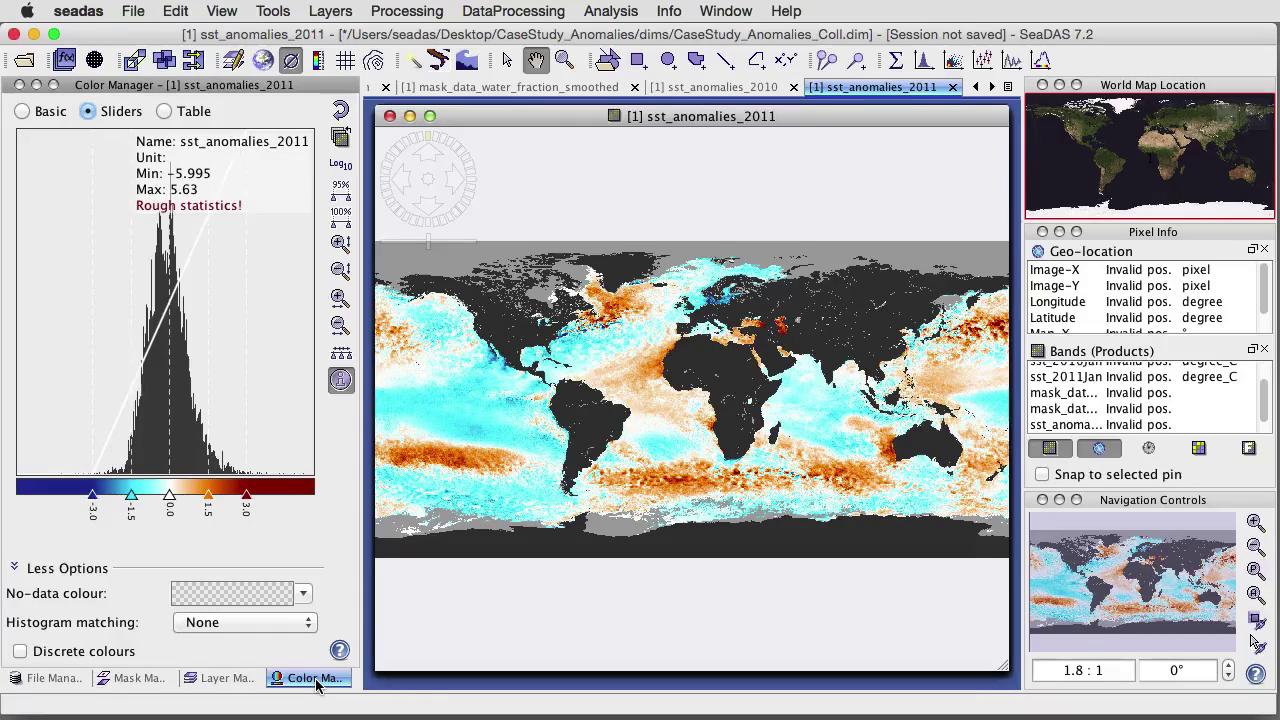
click(30, 111)
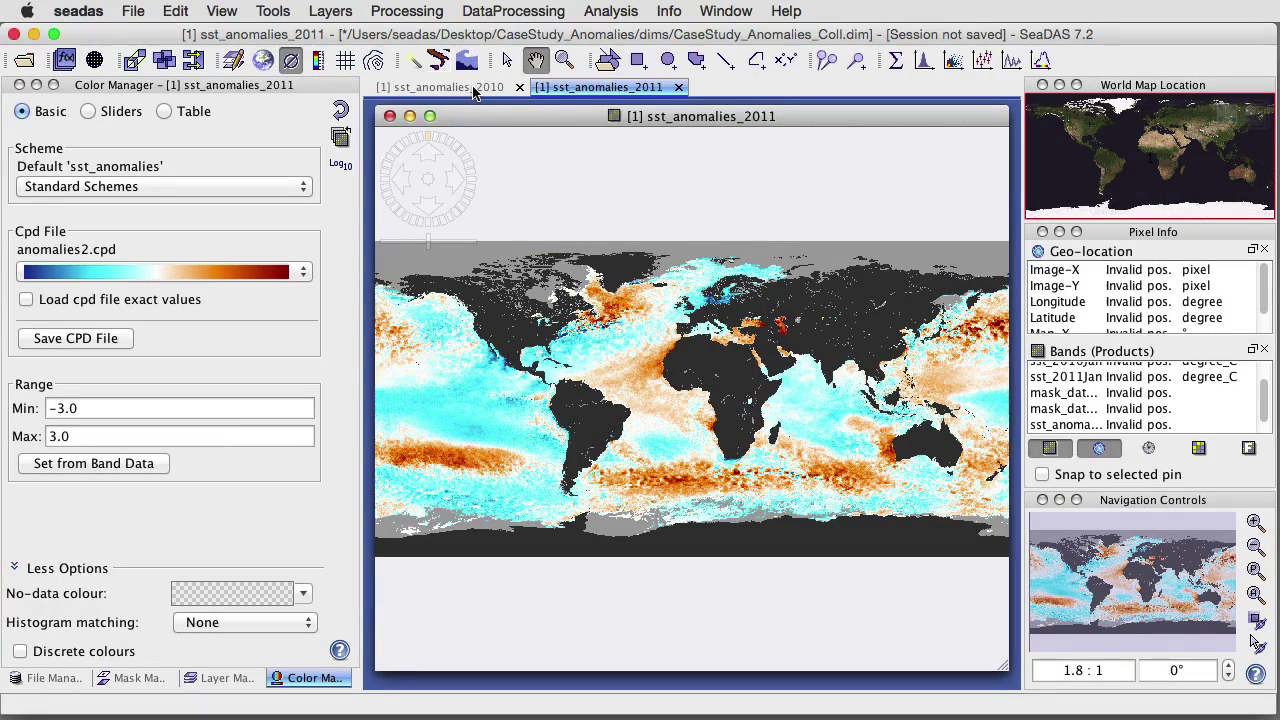
Step: Tile the sst_anomalies_2010 and sst_anomalies_2011 images vertically, and synchronize their views and cursors with the whole map fitted
click(706, 11)
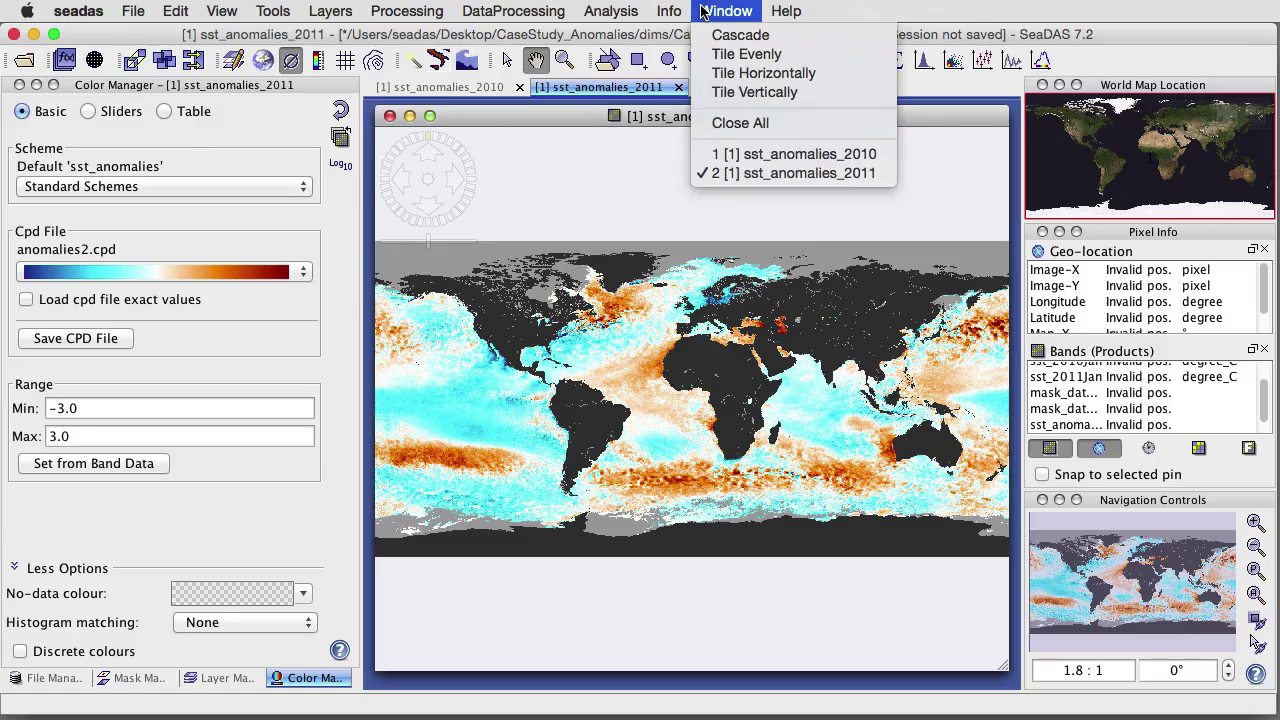
click(737, 93)
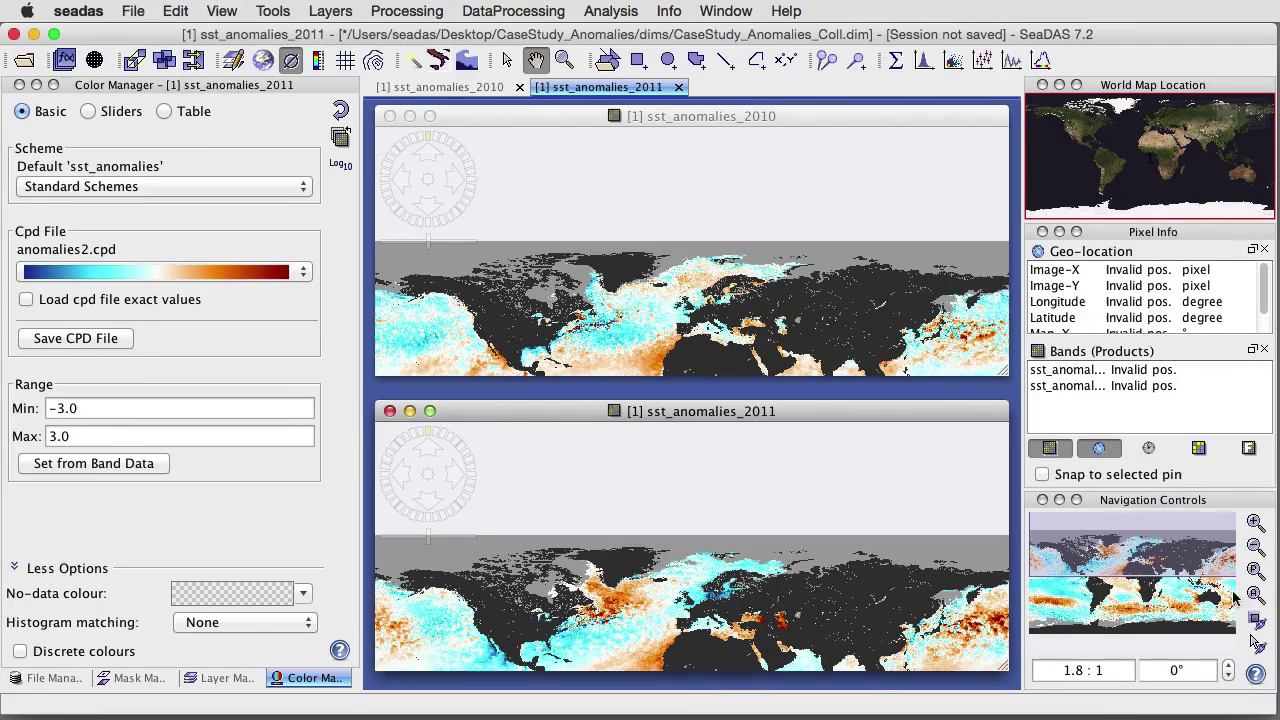
click(1255, 594)
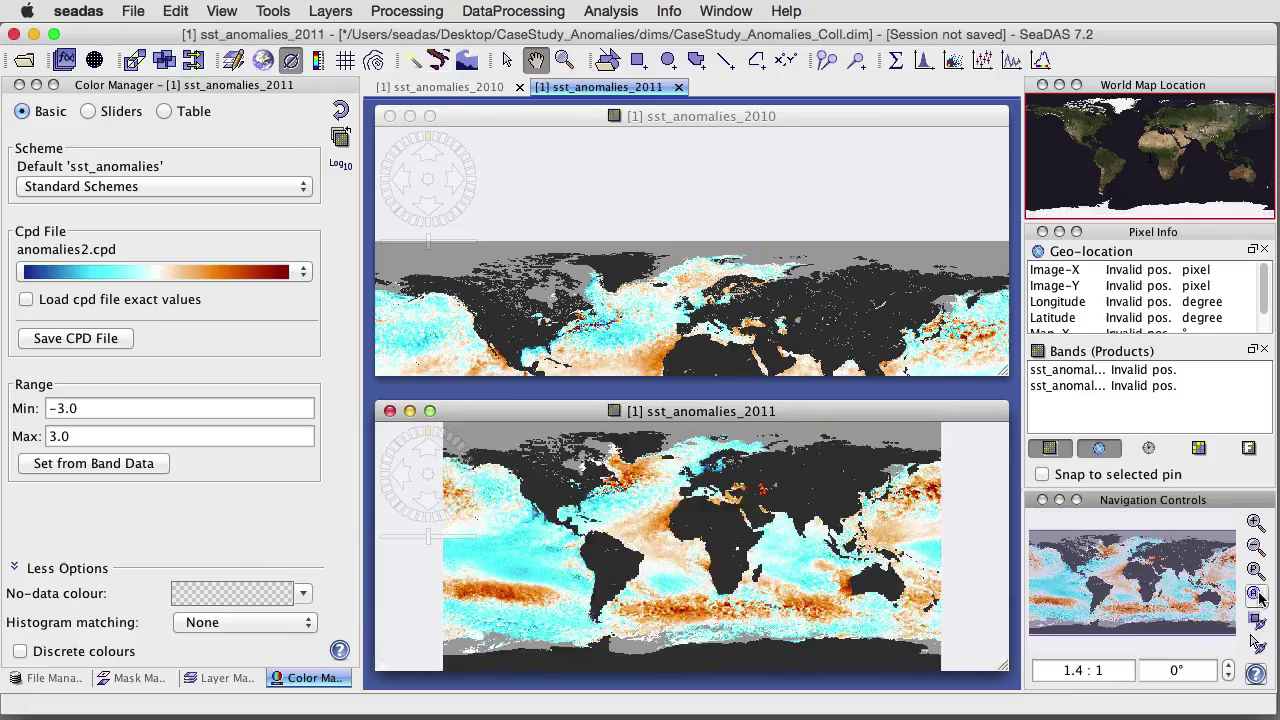
click(1255, 620)
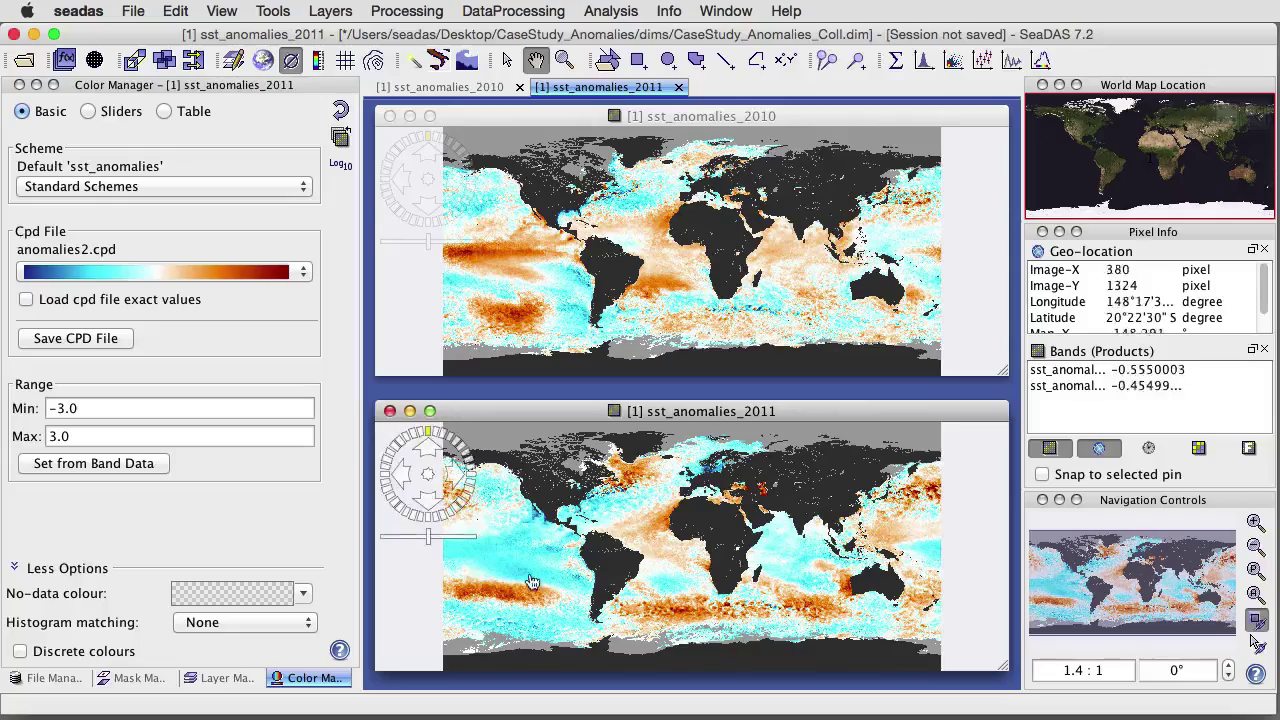
click(1257, 644)
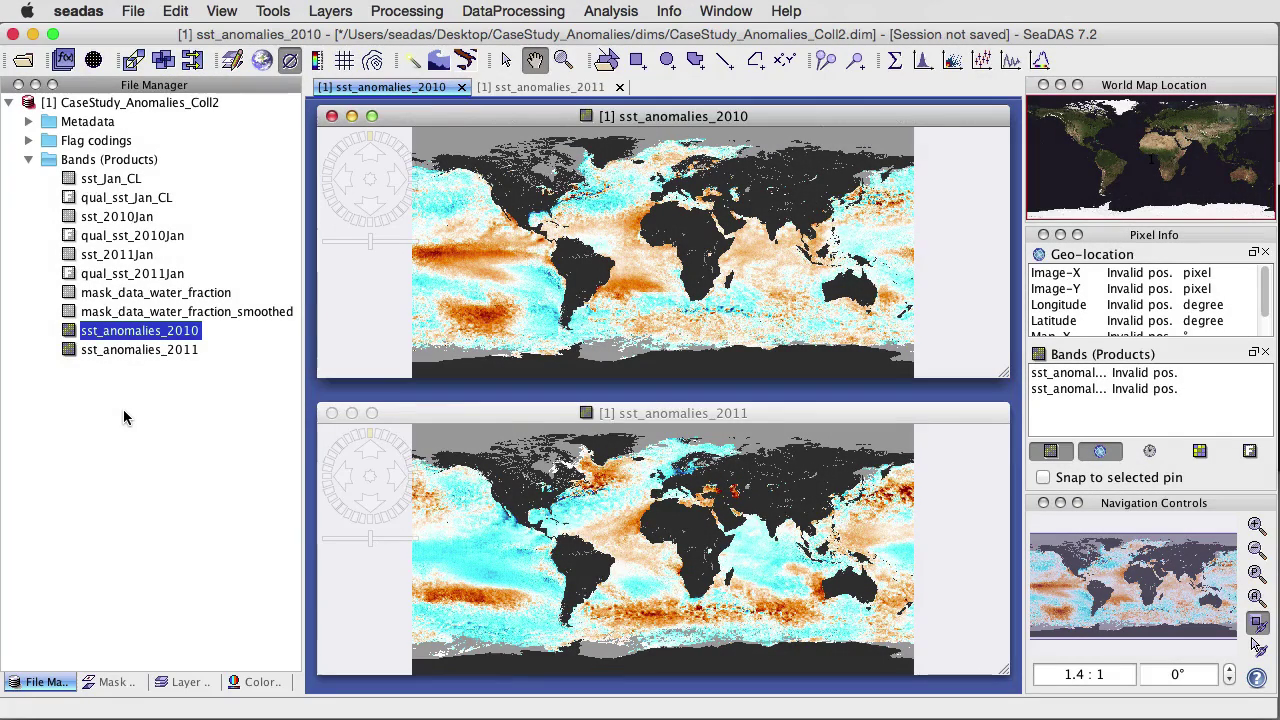
Step: Import the El Niño region mask from el_nino_3.4.xml in the masks folder
click(100, 684)
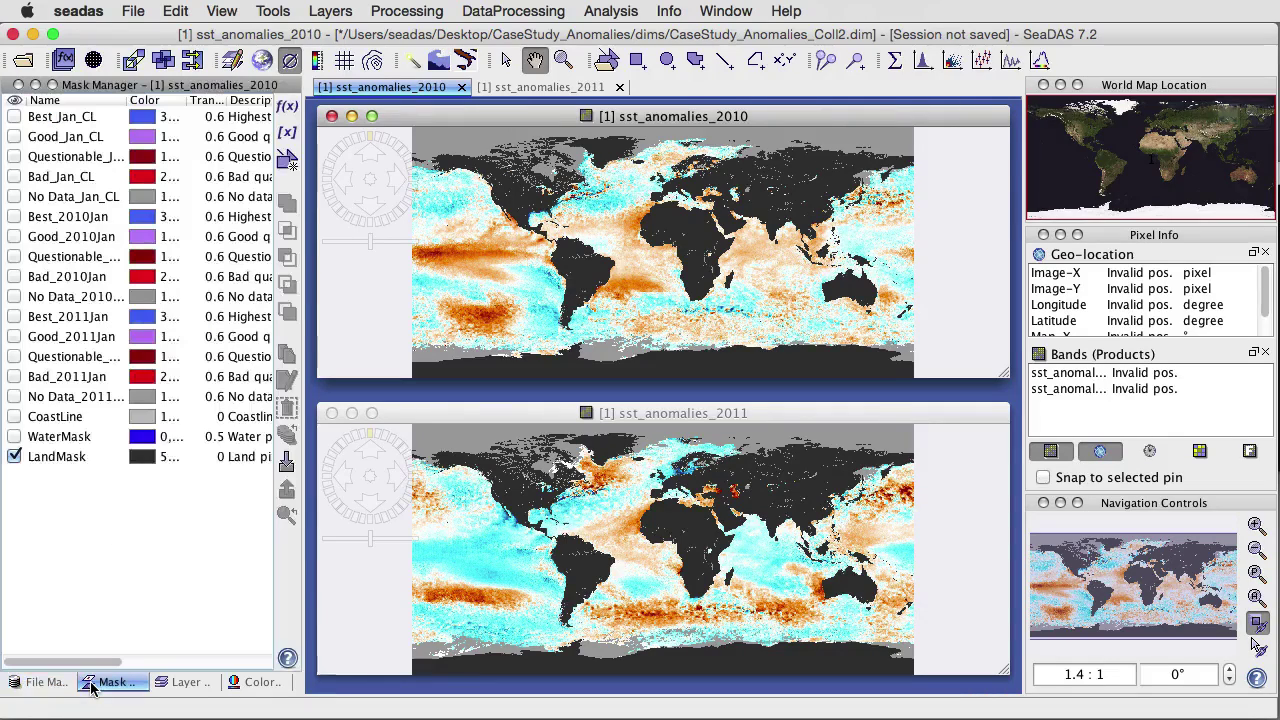
click(286, 463)
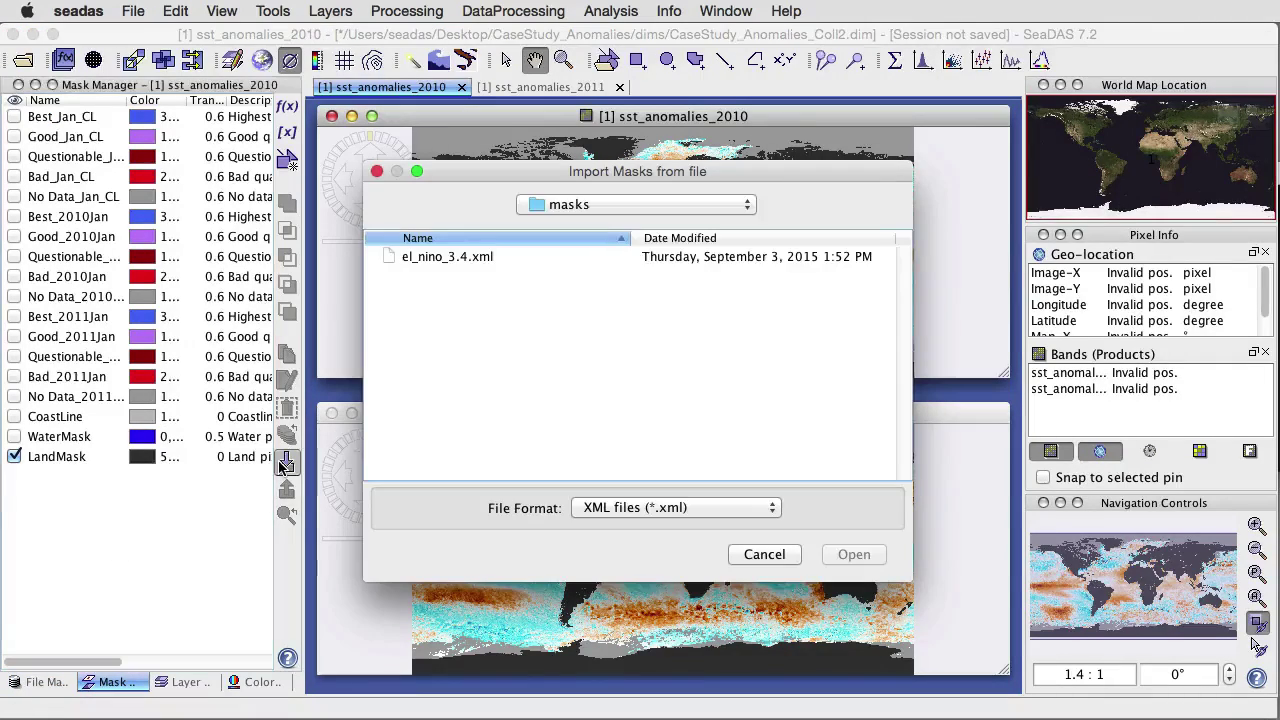
click(465, 258)
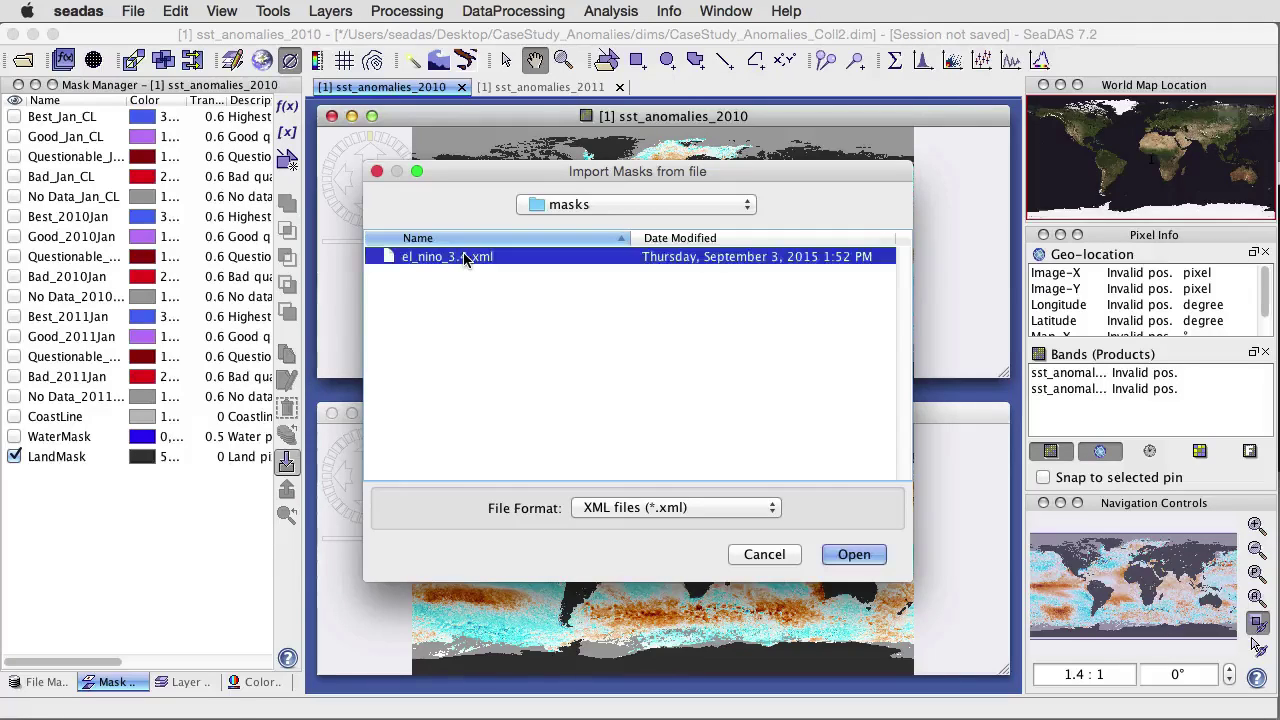
click(840, 555)
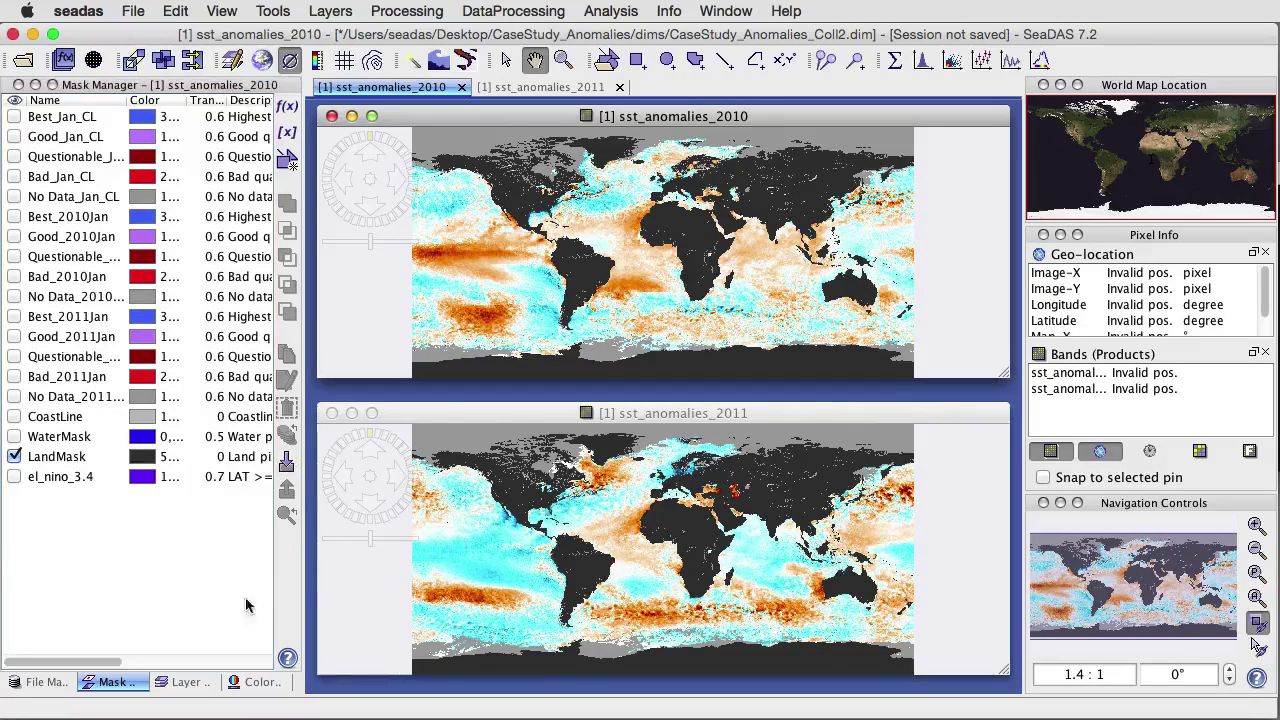
Step: Overlay the el_nino_3.4 mask on both the sst_anomalies_2010 and sst_anomalies_2011 images
click(14, 477)
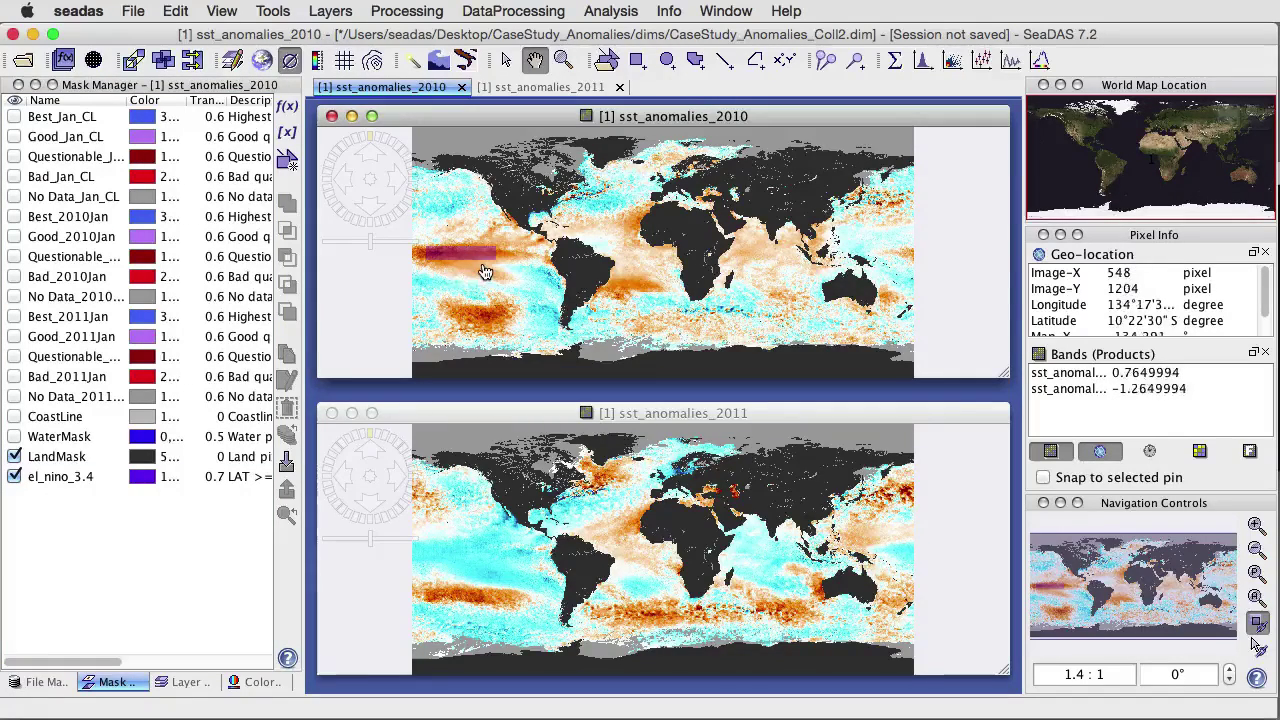
click(483, 416)
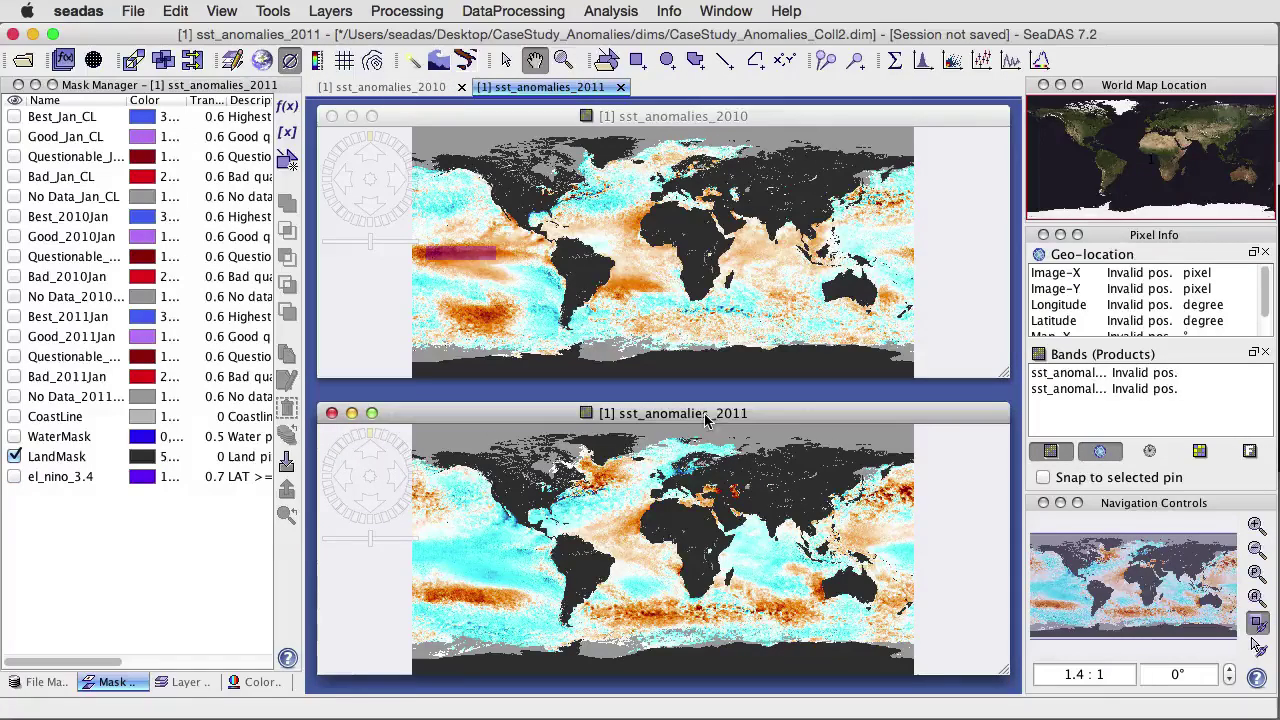
click(14, 476)
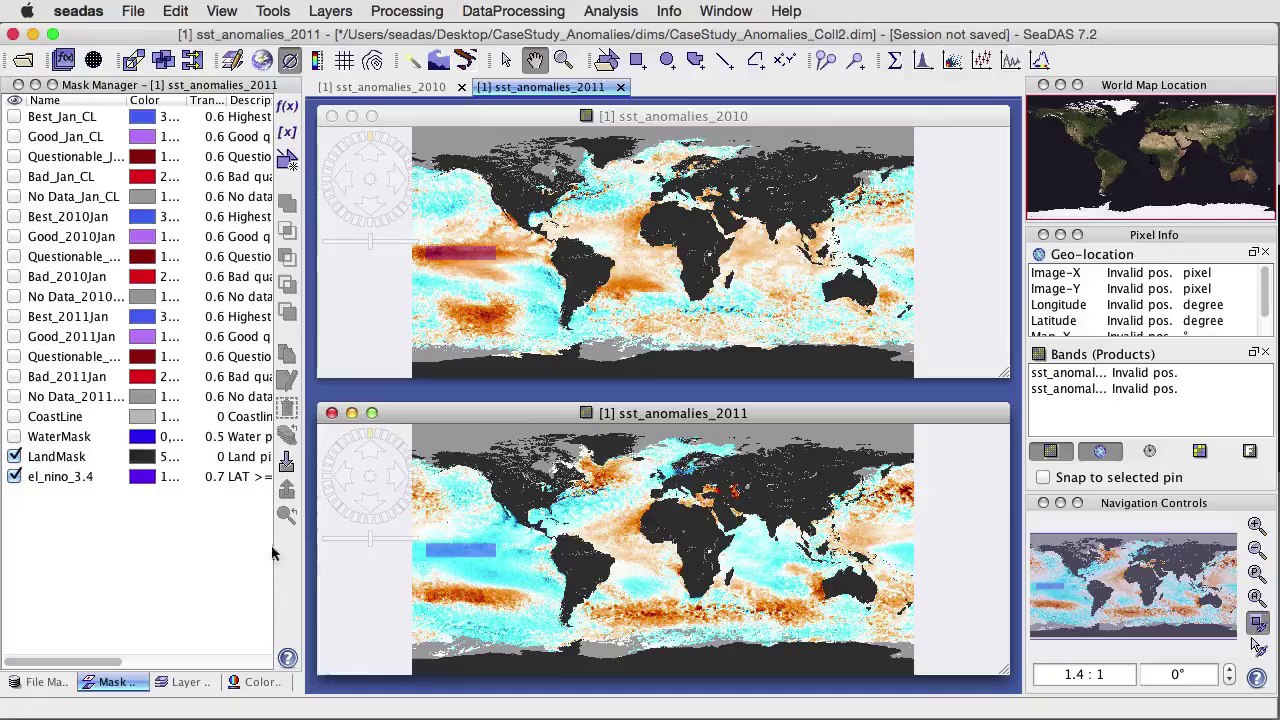
Step: Examine the band maths expression that defines the el_nino_3.4 mask, leaving it unedited
click(55, 485)
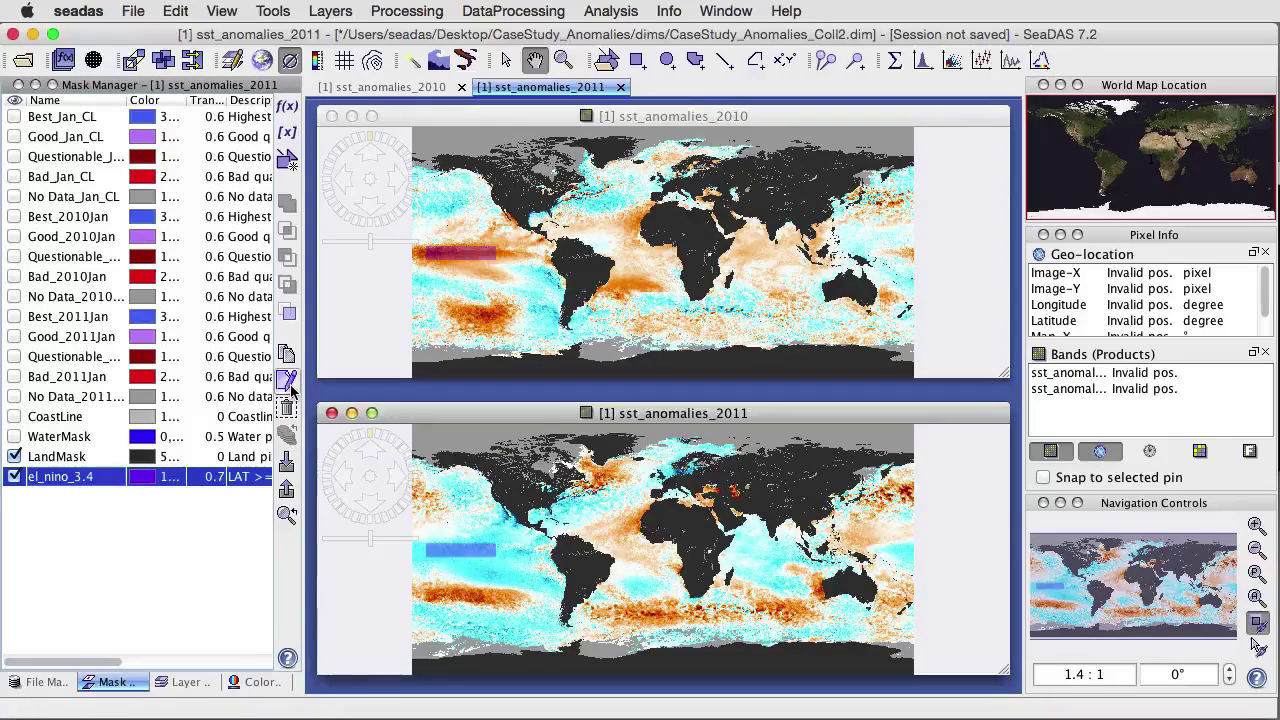
click(288, 382)
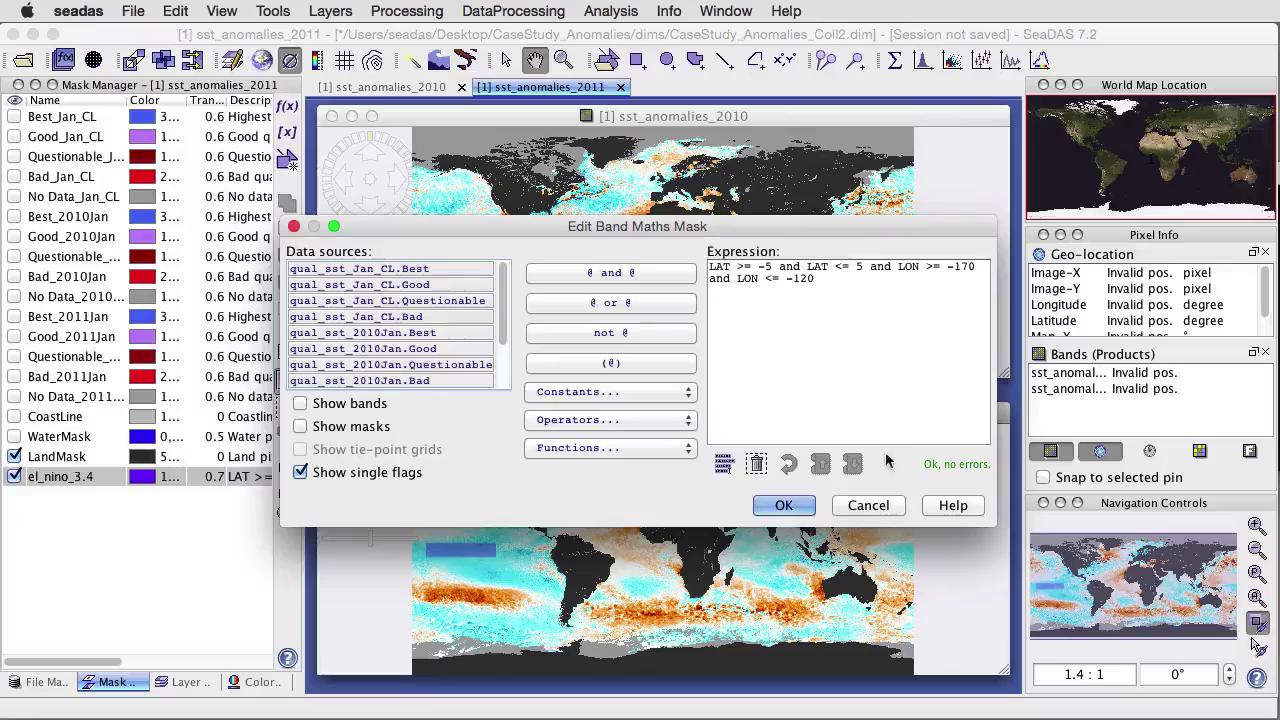
click(869, 505)
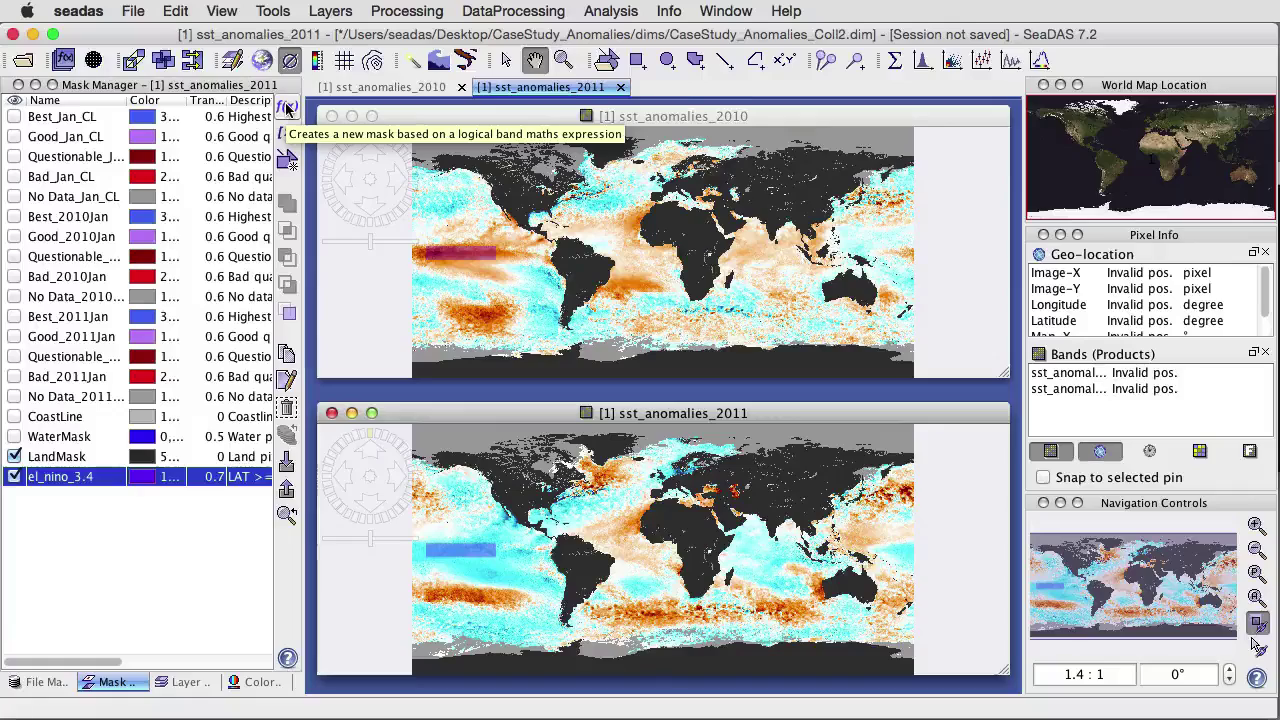
Step: Create a logical band maths mask with the expression LAT >= -5 and LAT <= 5 and LON >= -150 and LON <= -90
click(287, 107)
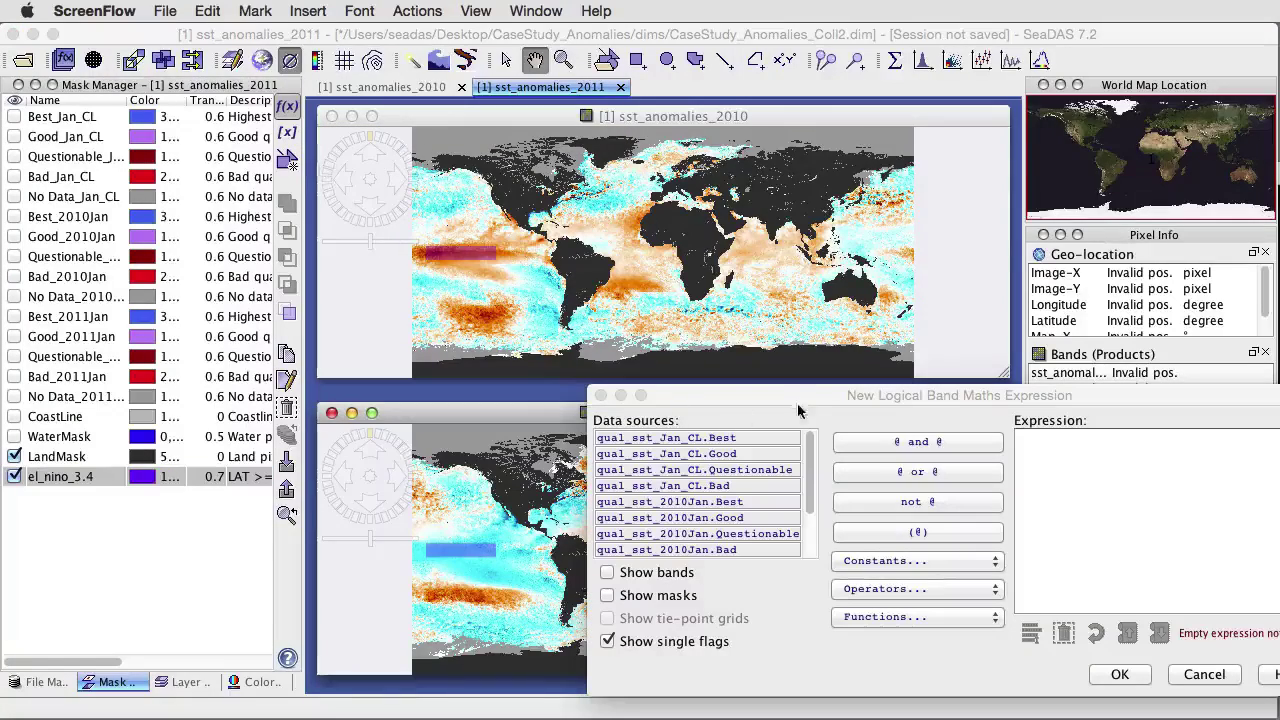
drag(797, 402, 491, 210)
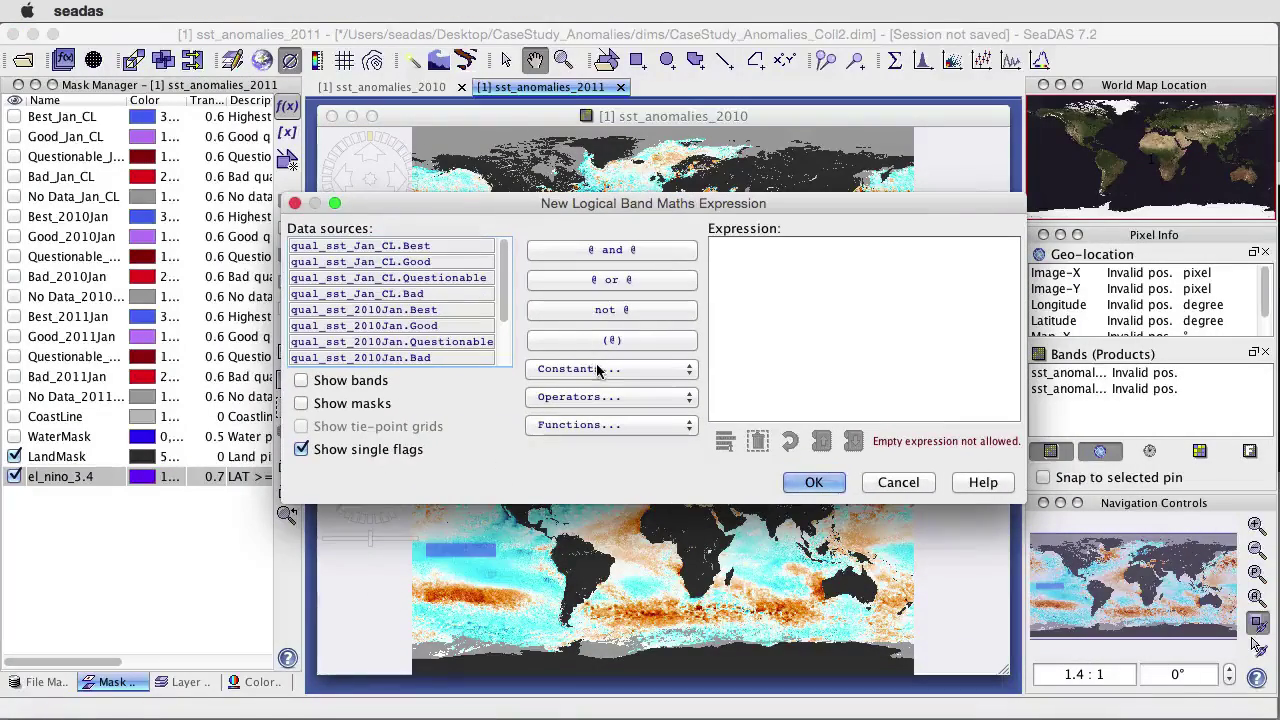
click(632, 371)
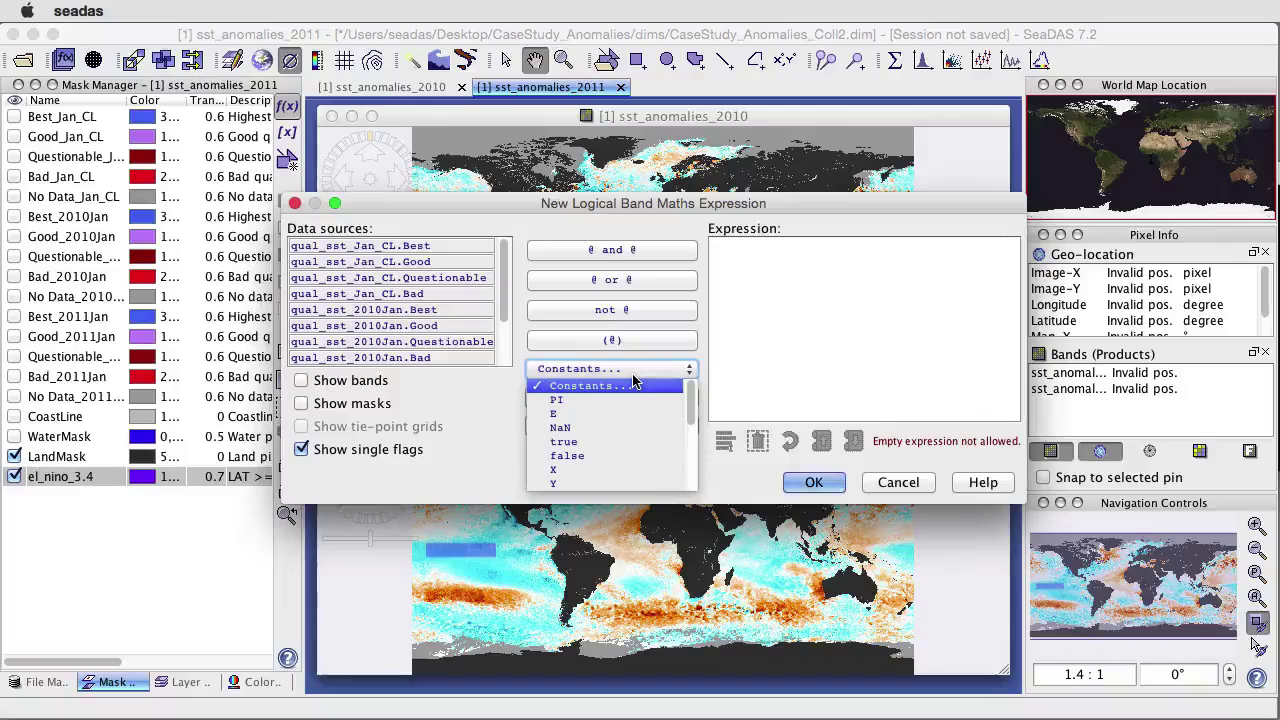
scroll(695, 418, down, 1)
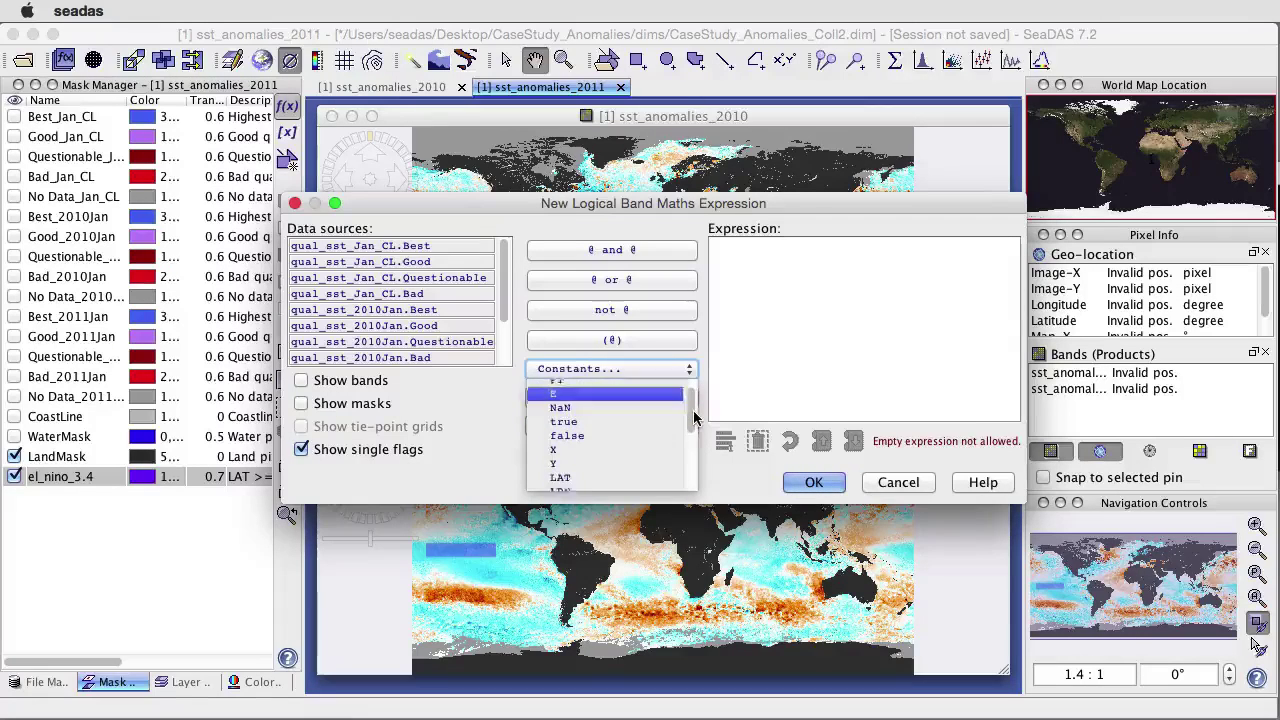
scroll(695, 418, down, 1)
click(605, 431)
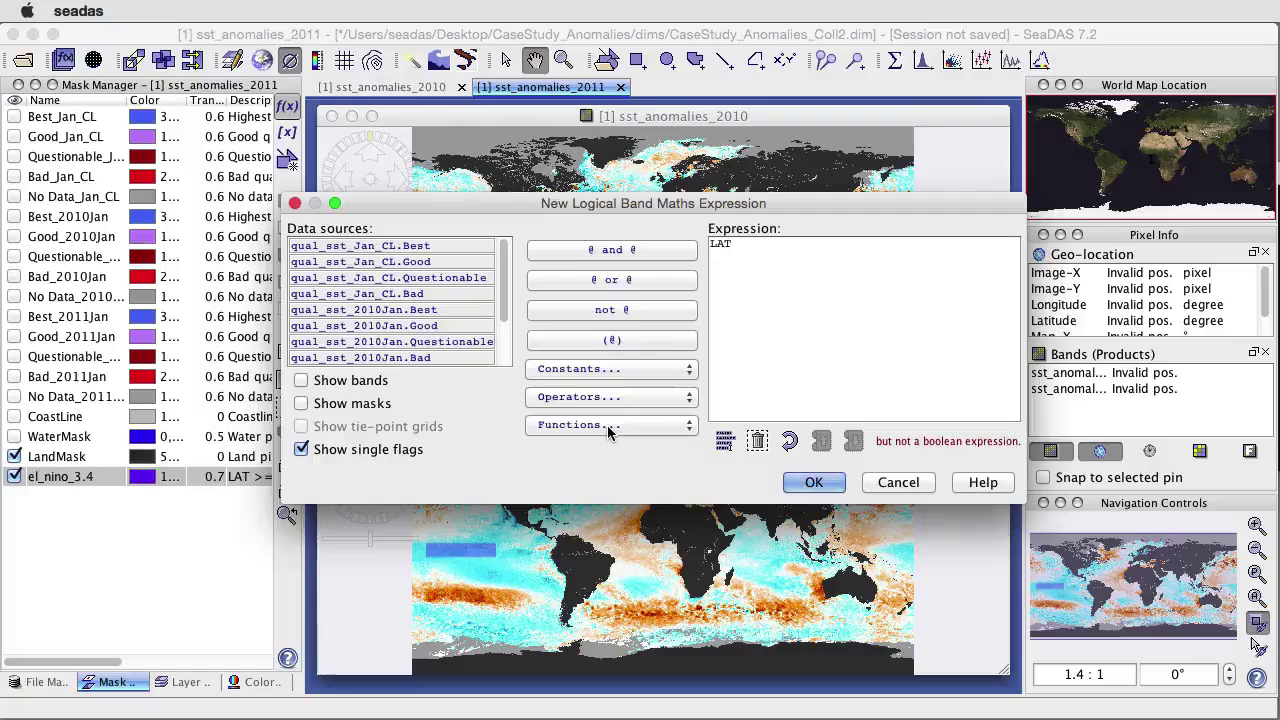
text(>=)
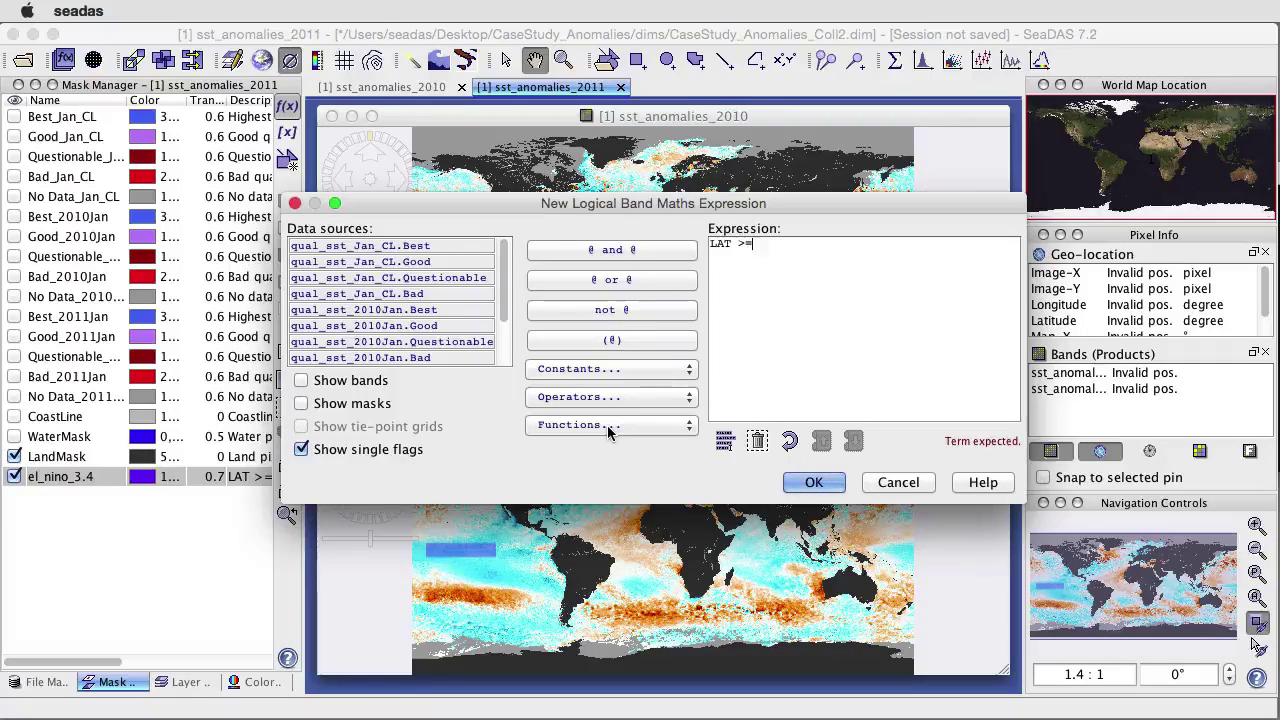
text( -5 a)
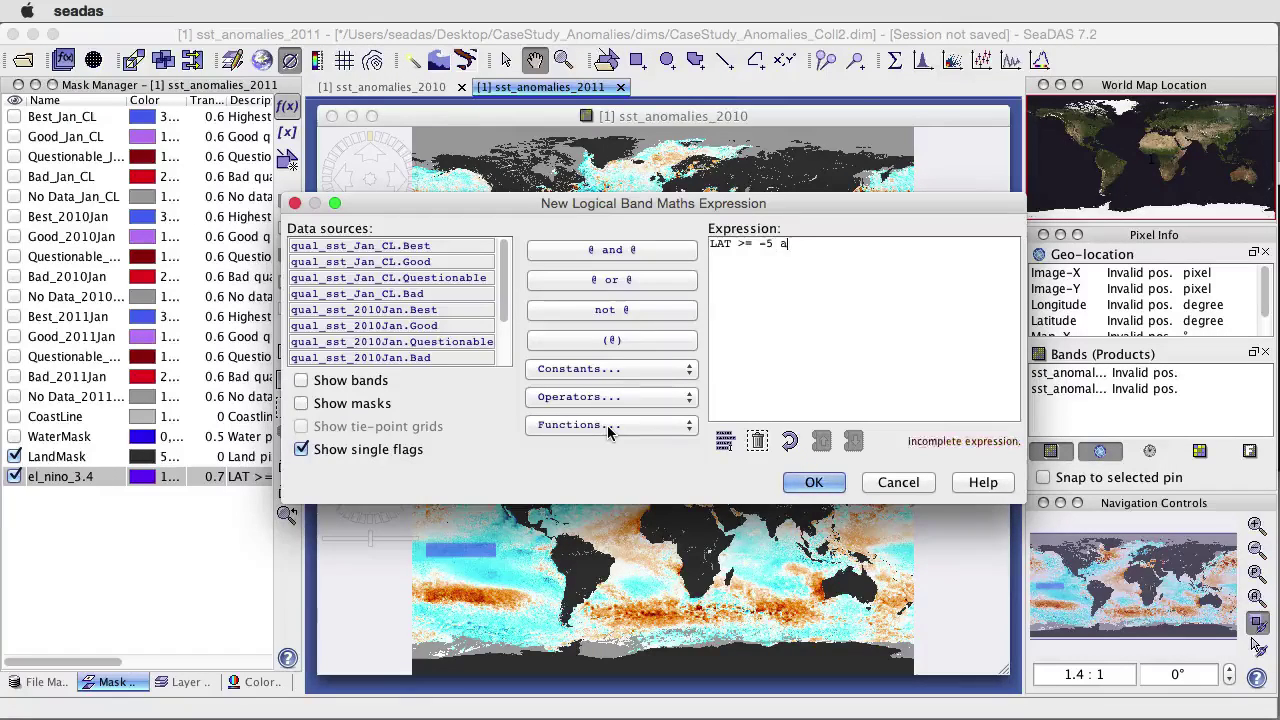
text(nd)
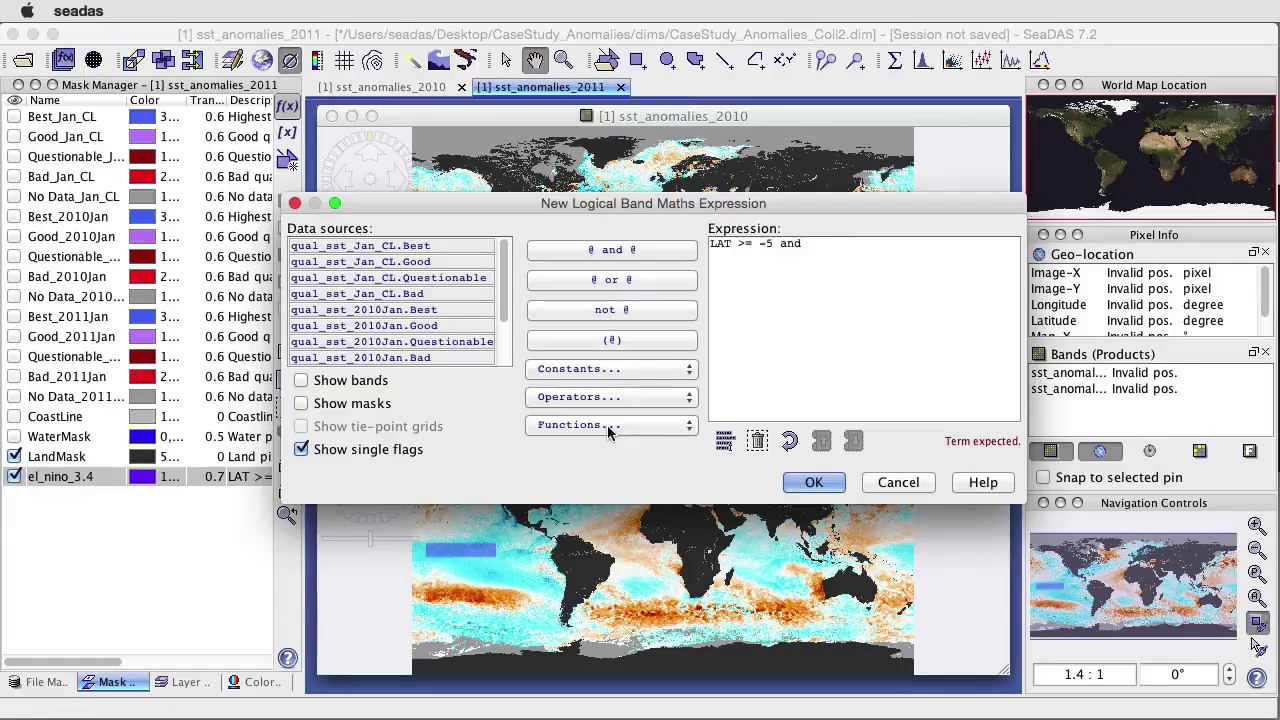
text( LAT)
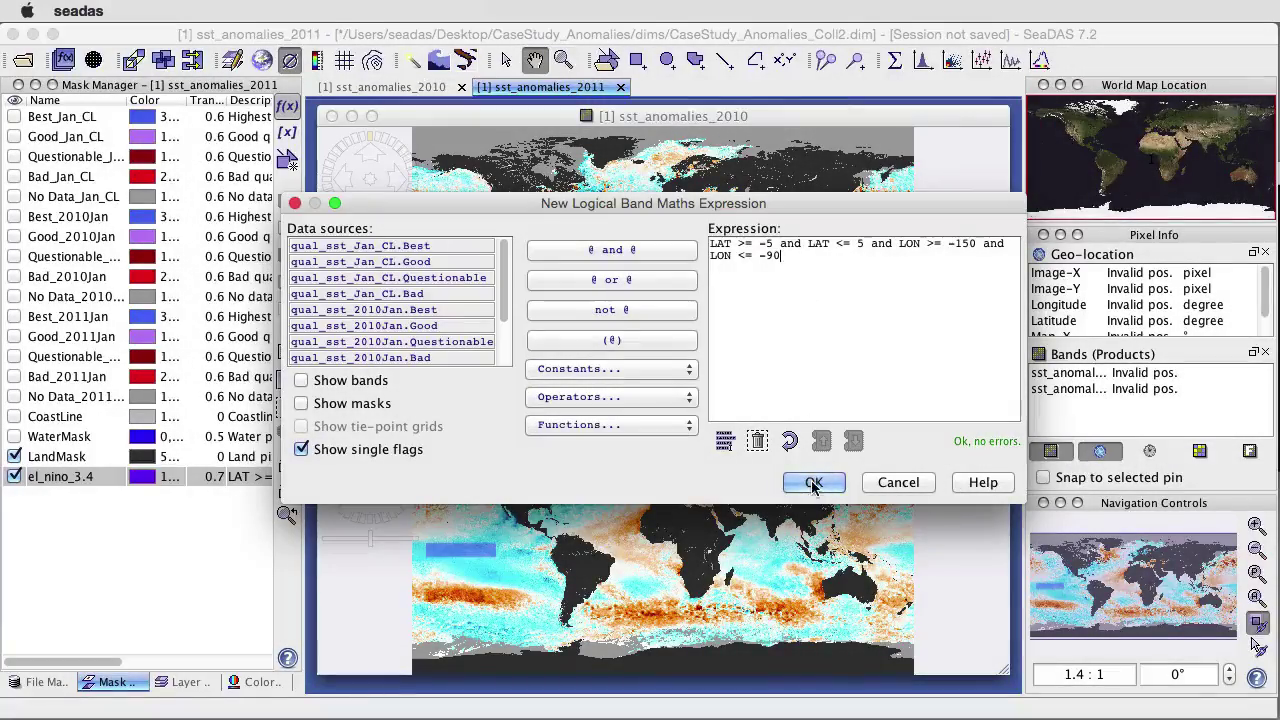
click(813, 484)
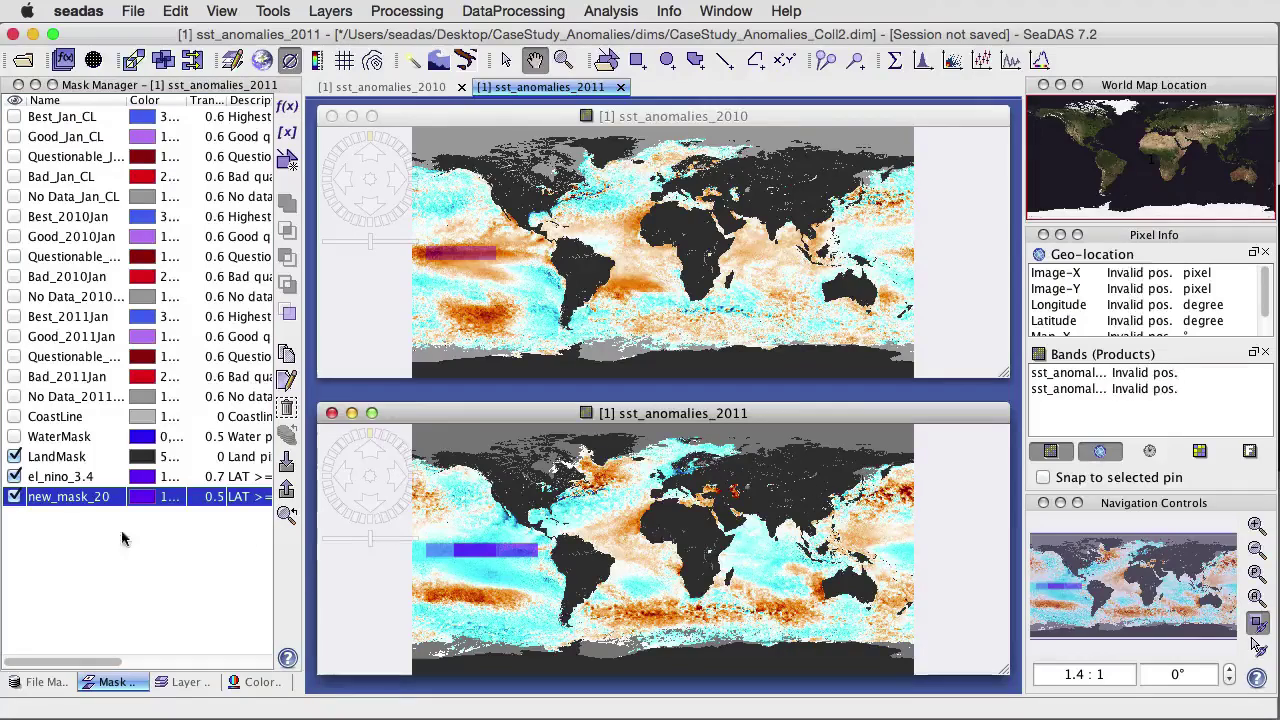
Step: Rename the new band maths mask as el_nino_3
double_click(93, 496)
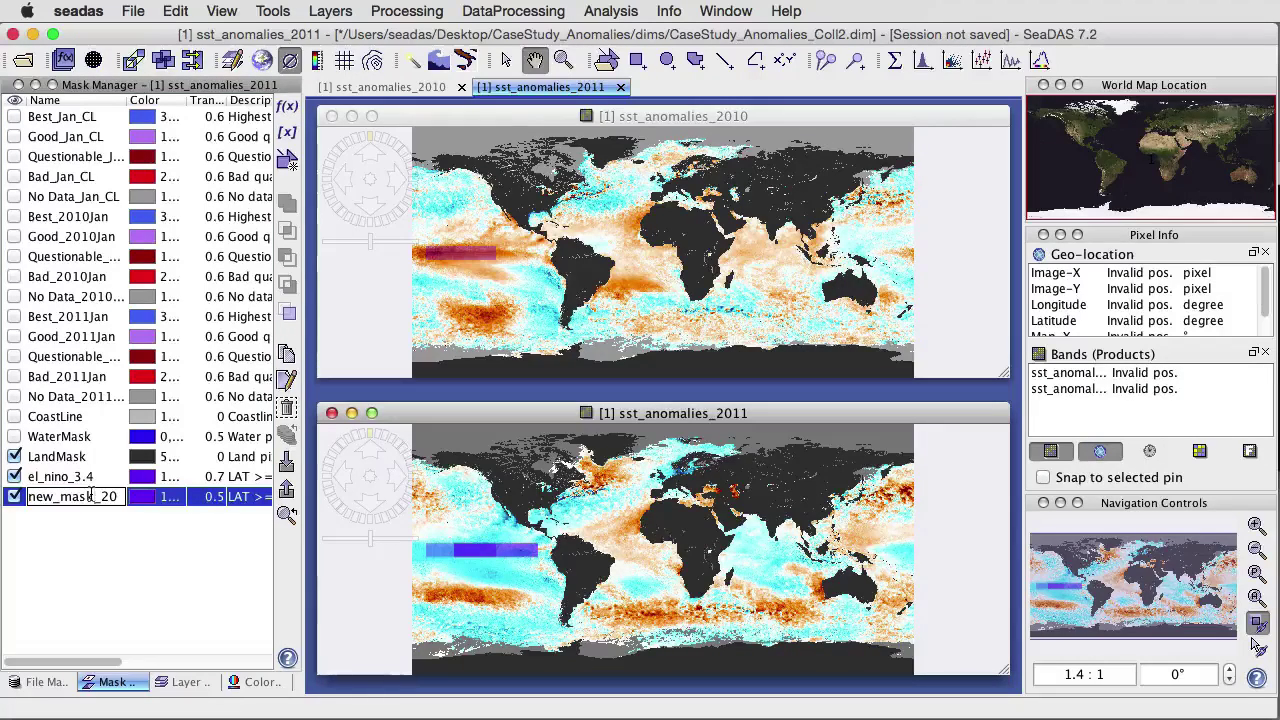
double_click(92, 496)
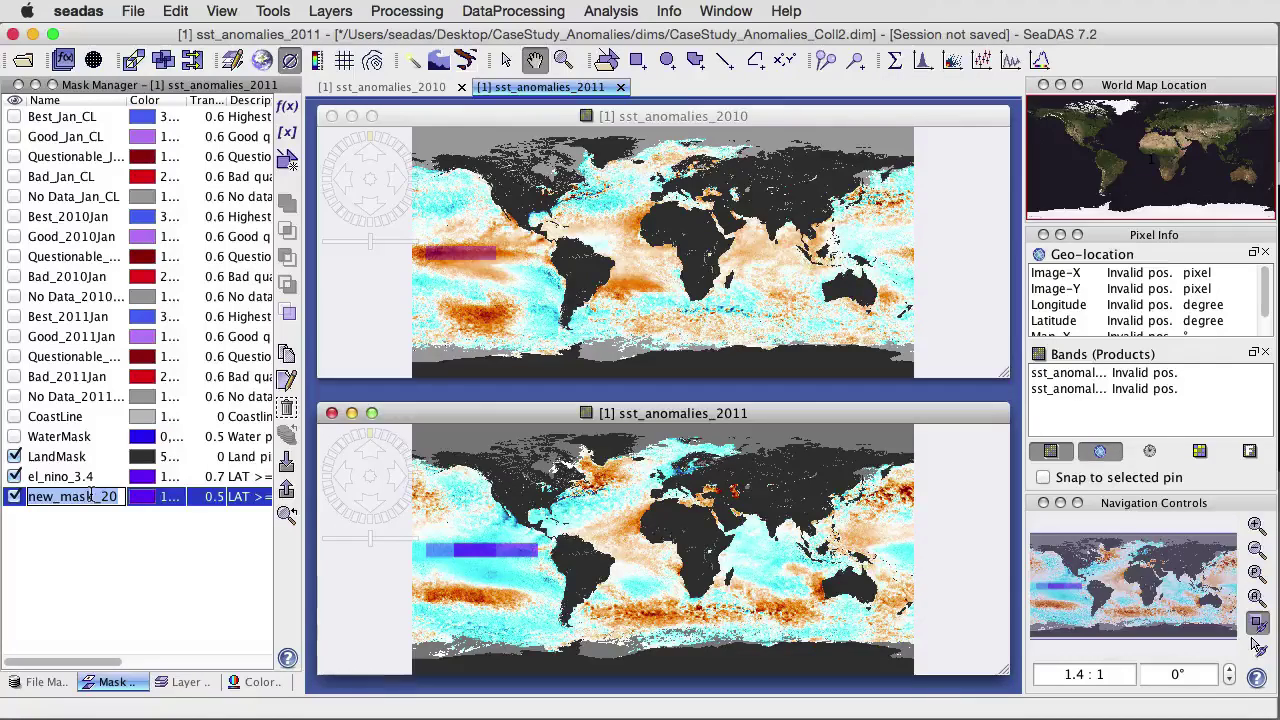
text(el_nin)
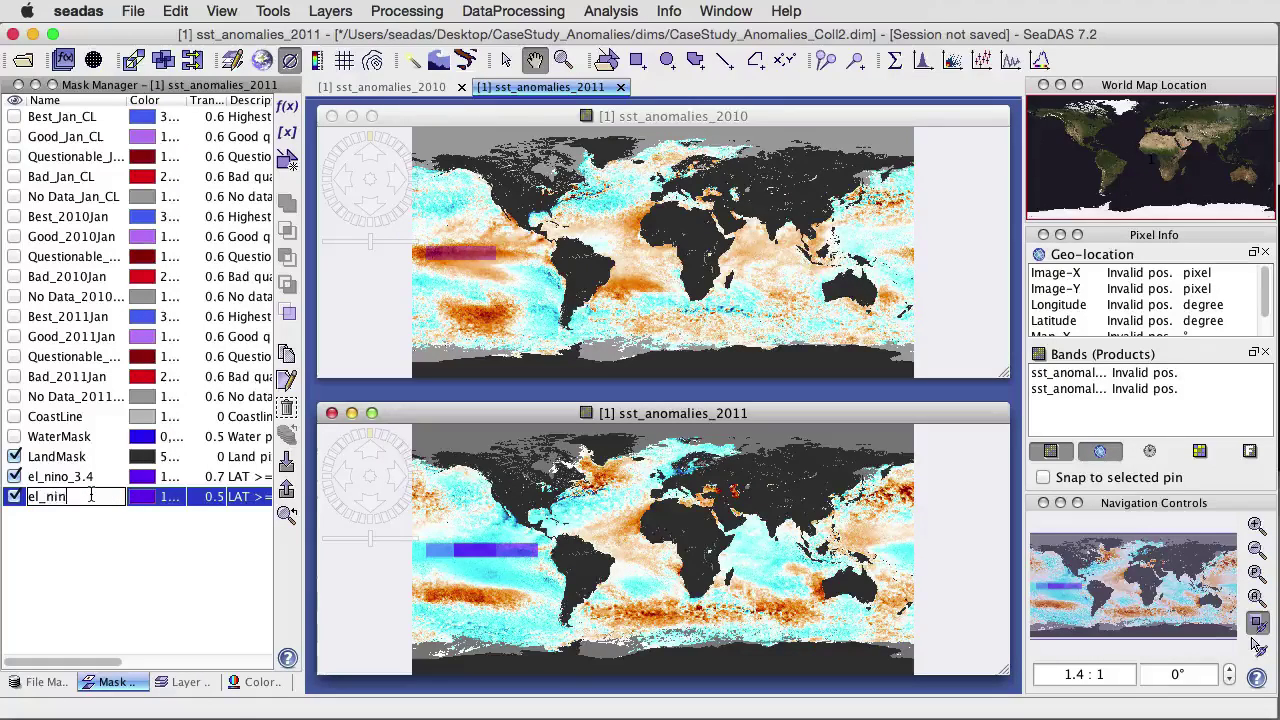
text(o_3)
key(Return)
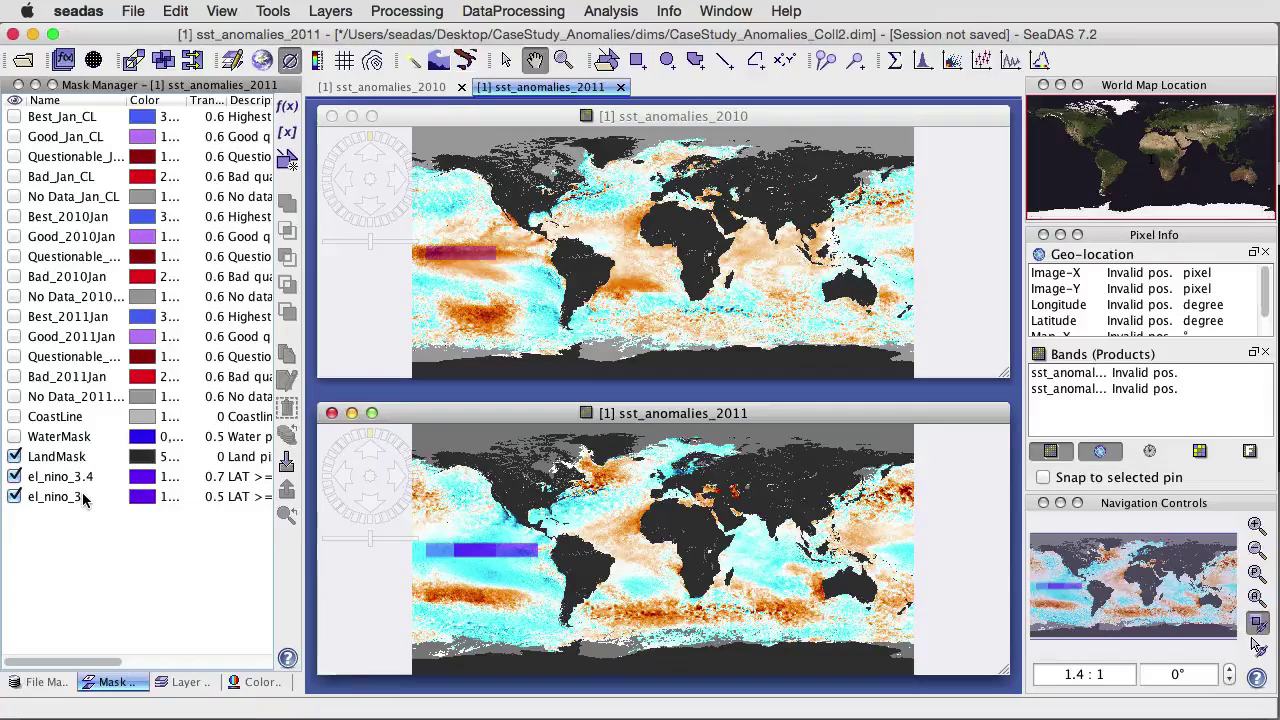
Step: Export the el_nino_3 mask definition to an XML file named el_nino_3 in the masks folder
click(84, 498)
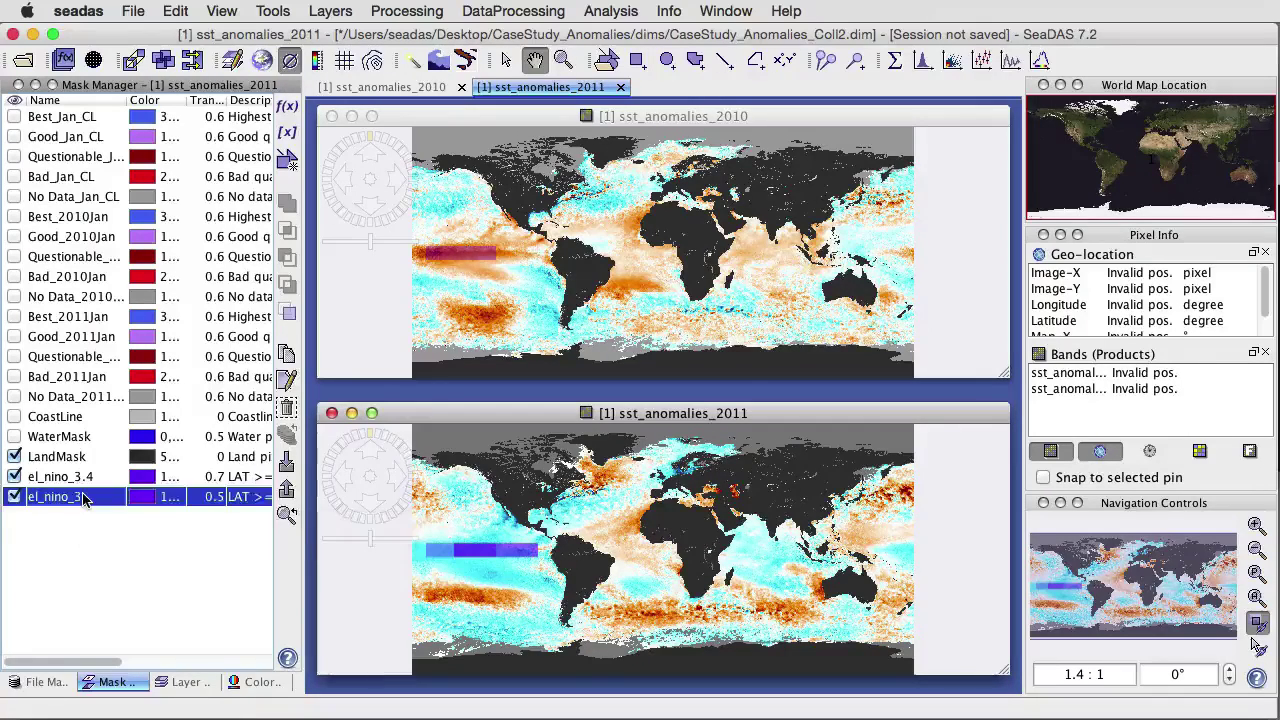
click(286, 490)
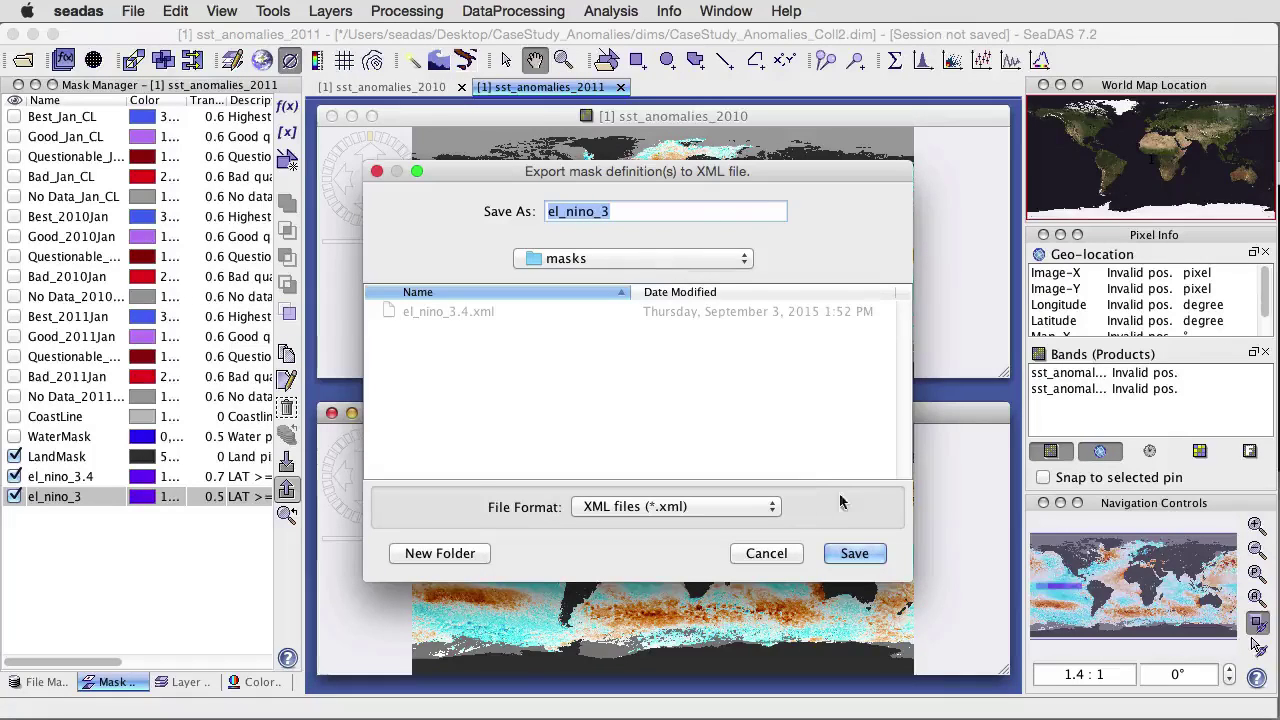
click(856, 554)
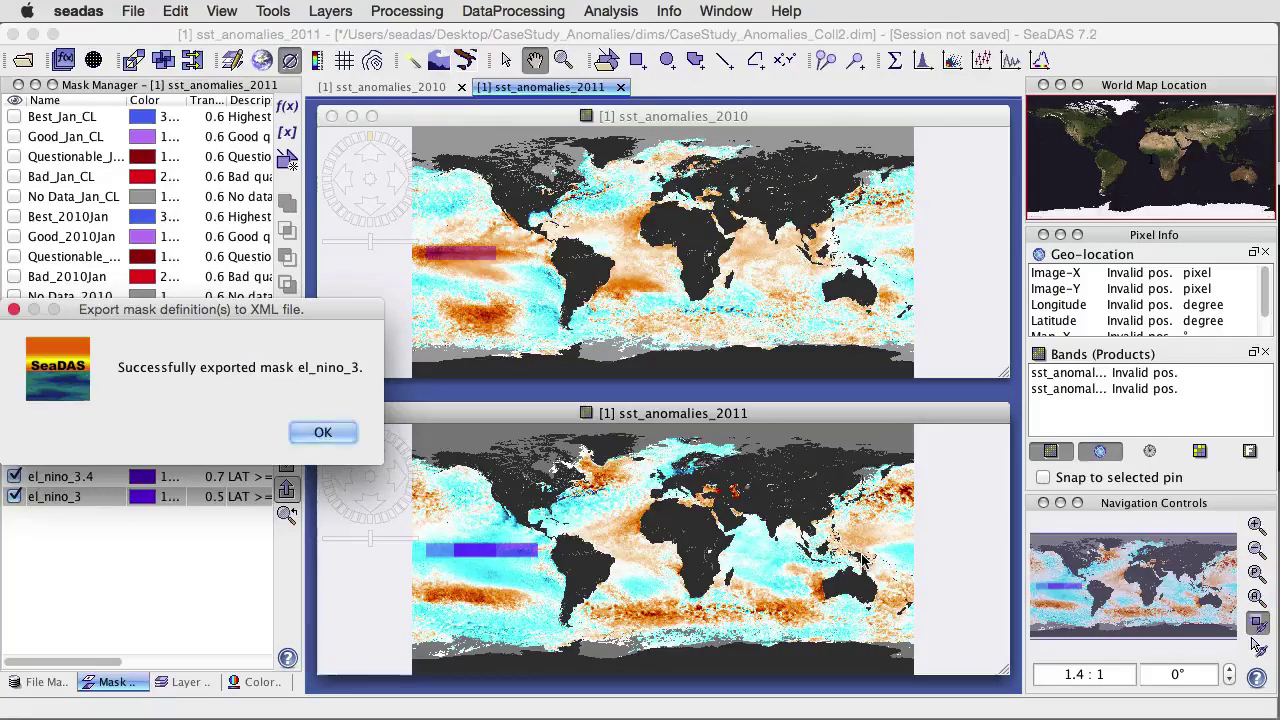
click(319, 435)
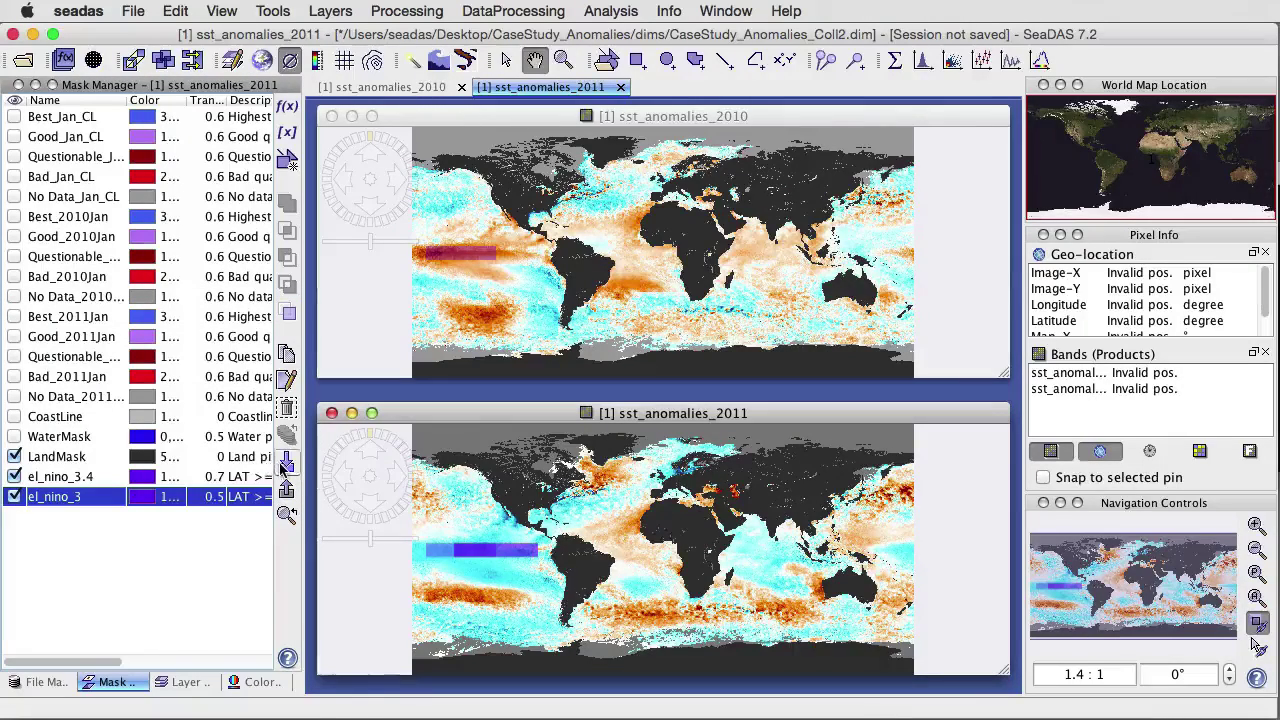
click(285, 466)
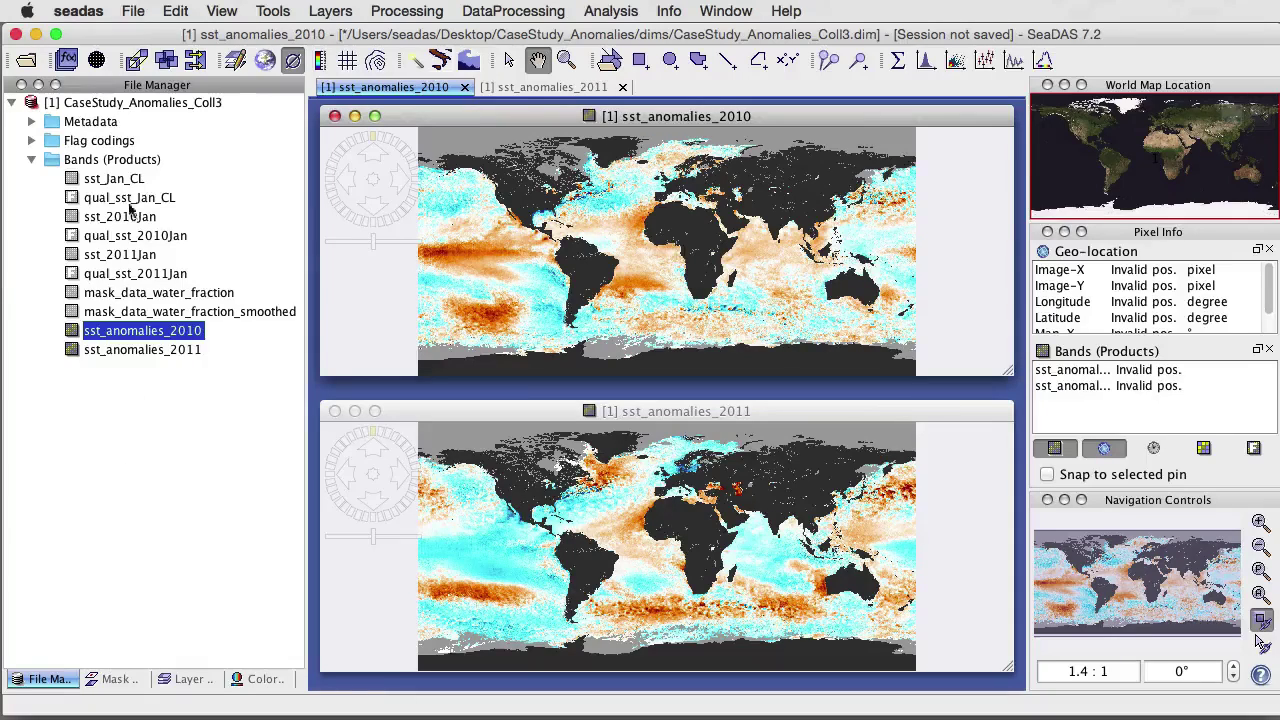
Step: Import the shapefile El_Nino_3pt4_Polygon.shp as vector data and show the layer list of sst_anomalies_2010
click(136, 14)
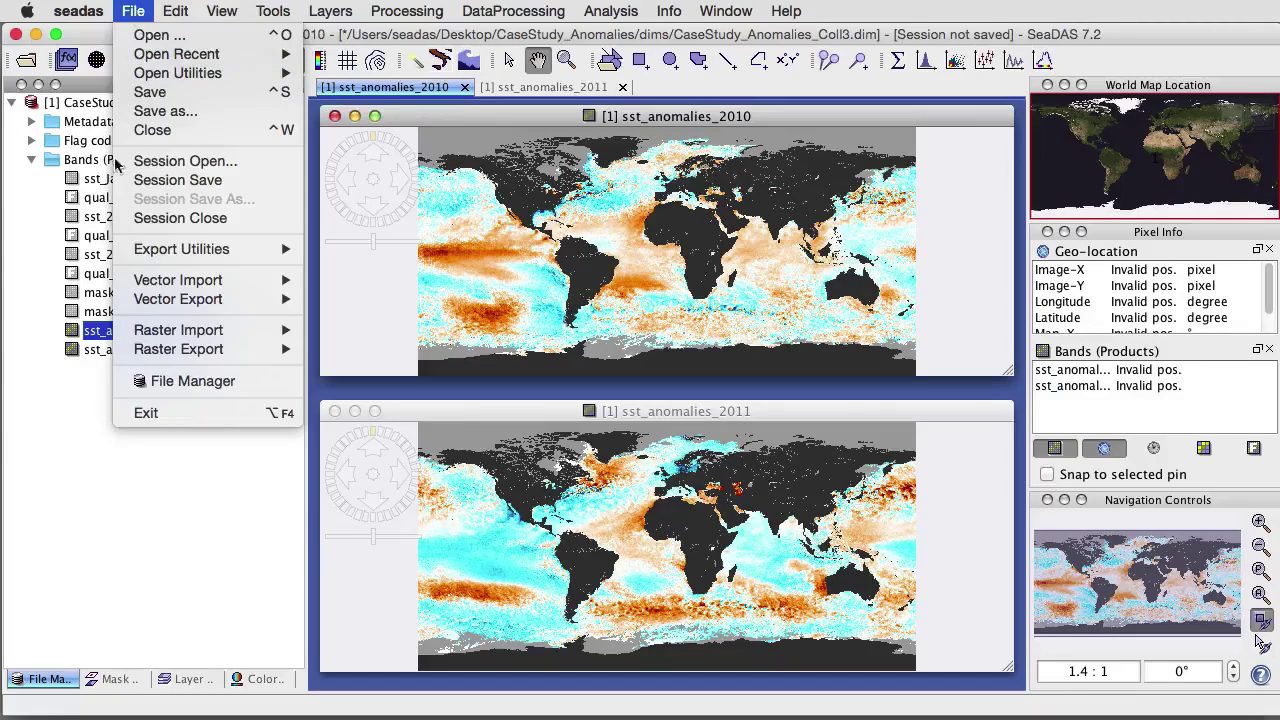
mouse_move(230, 280)
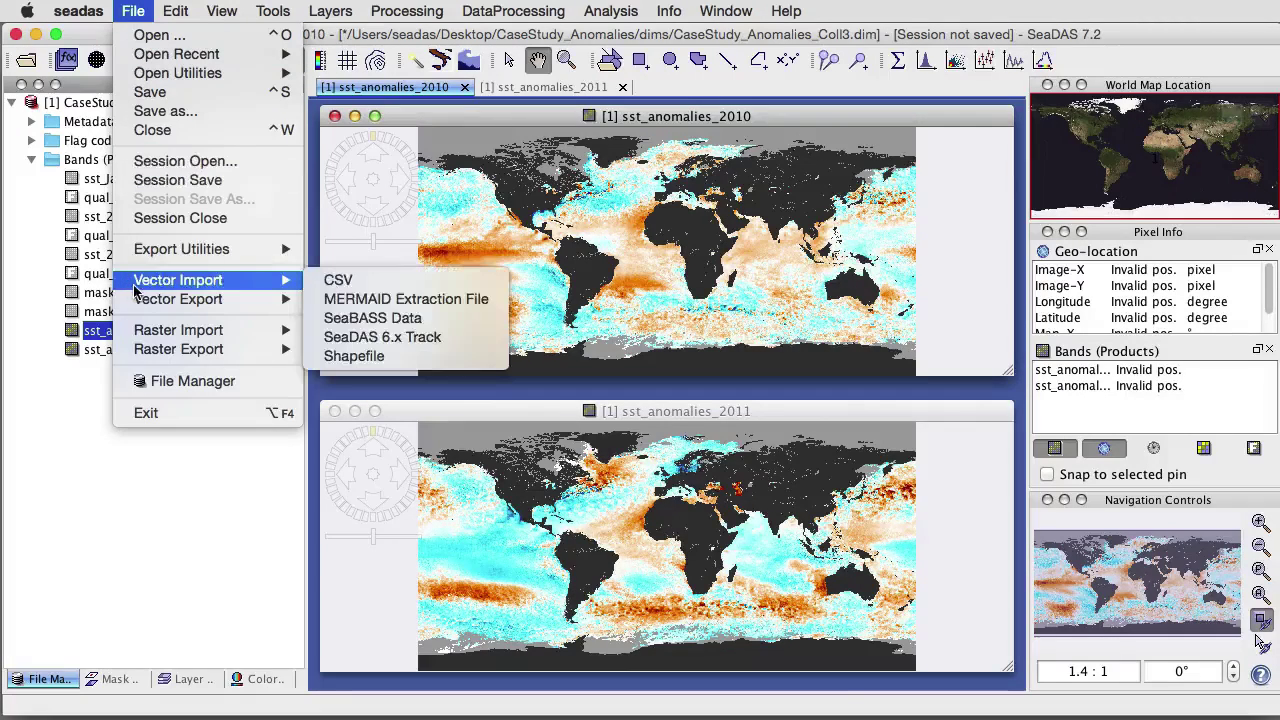
click(341, 357)
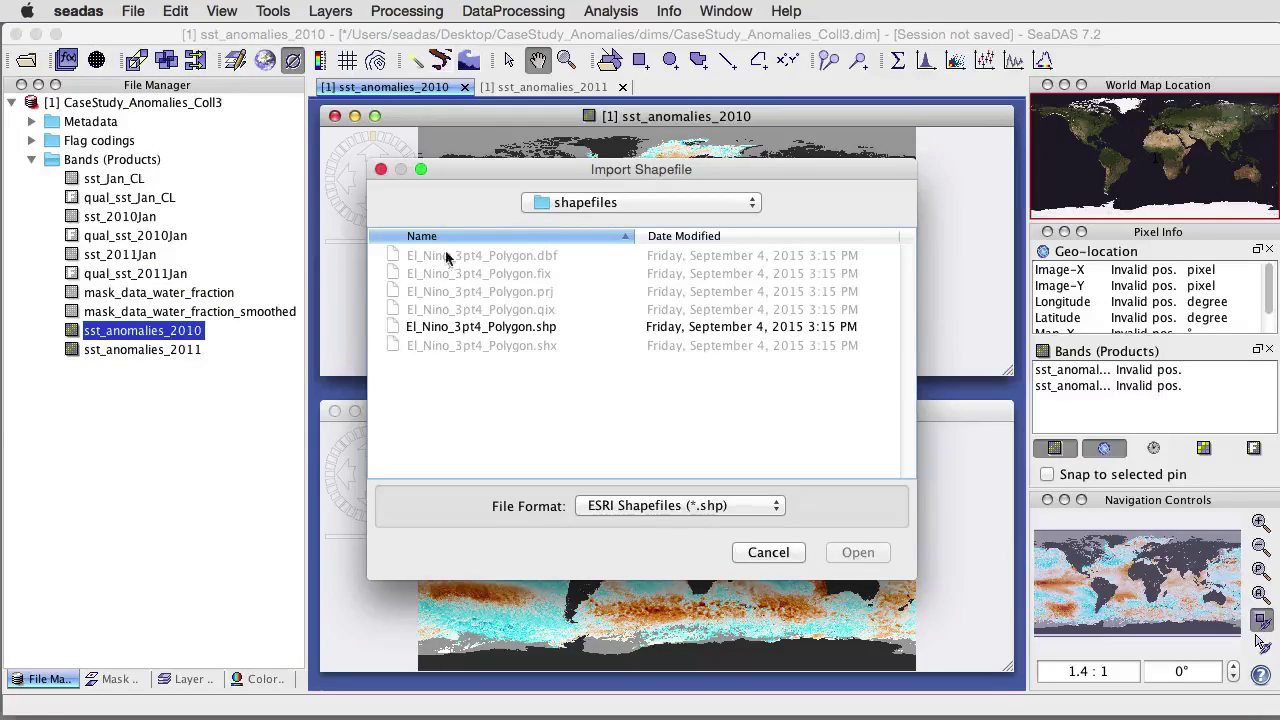
click(457, 330)
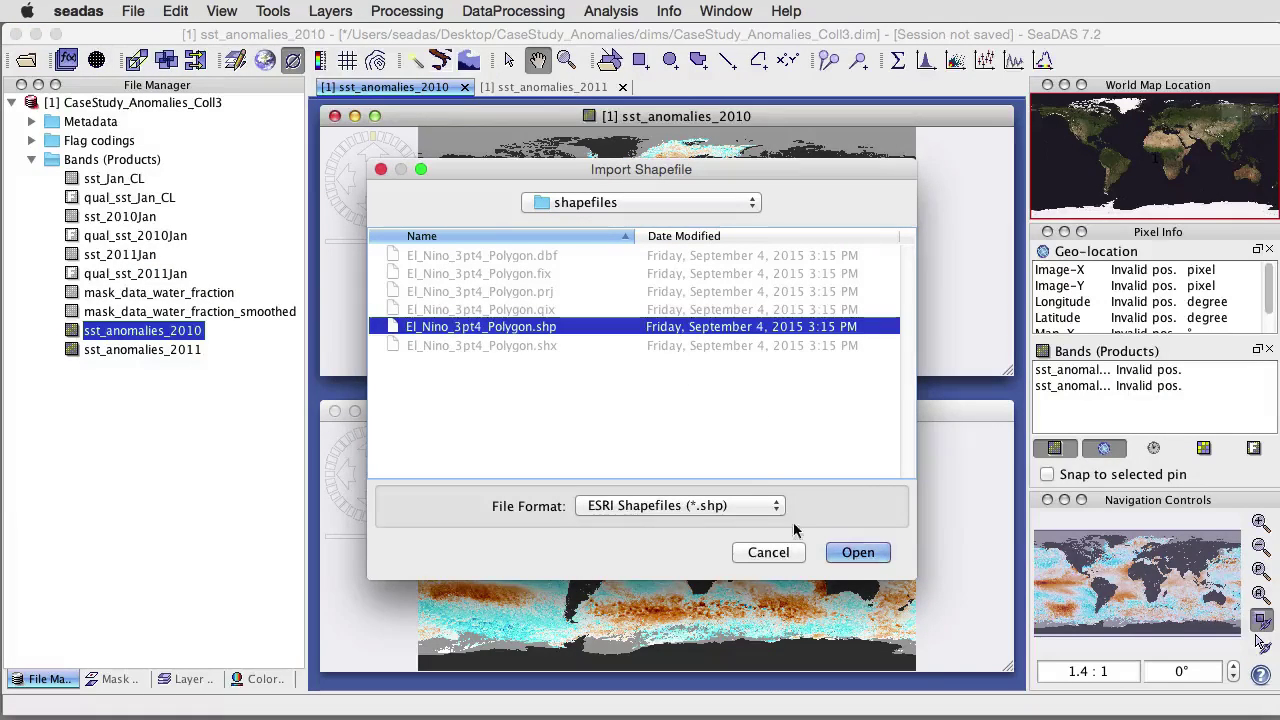
click(829, 556)
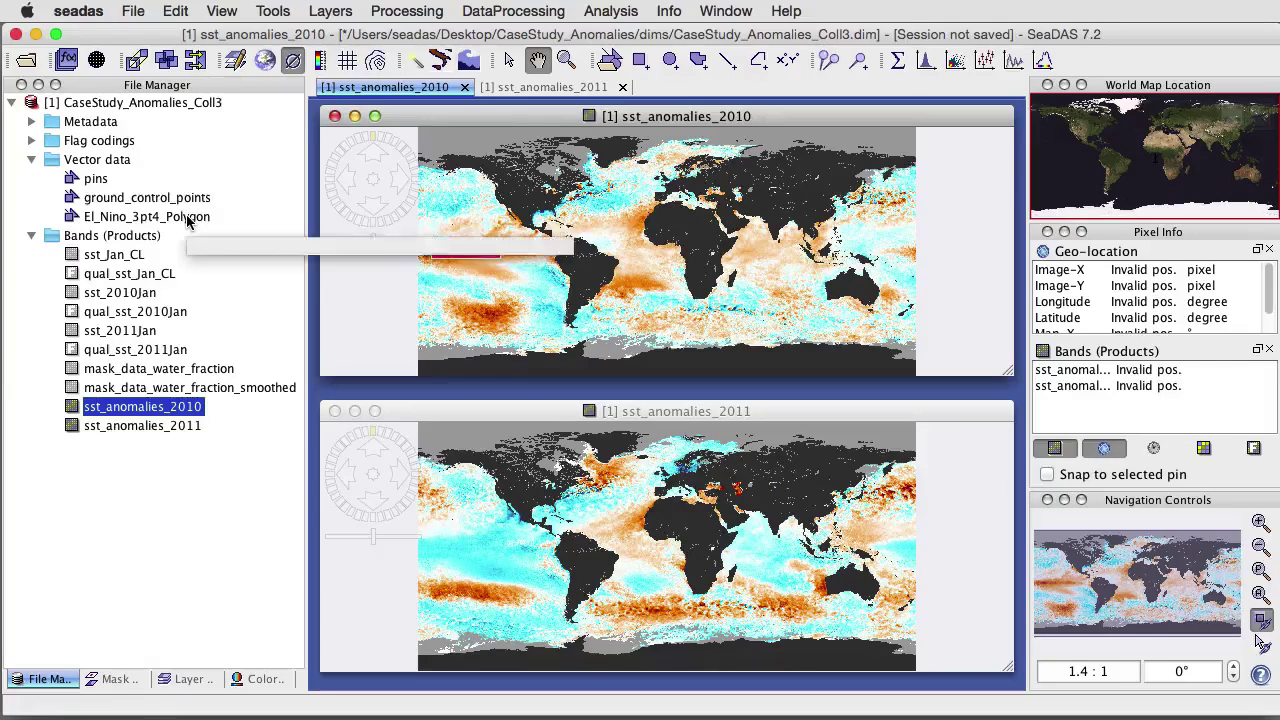
click(187, 680)
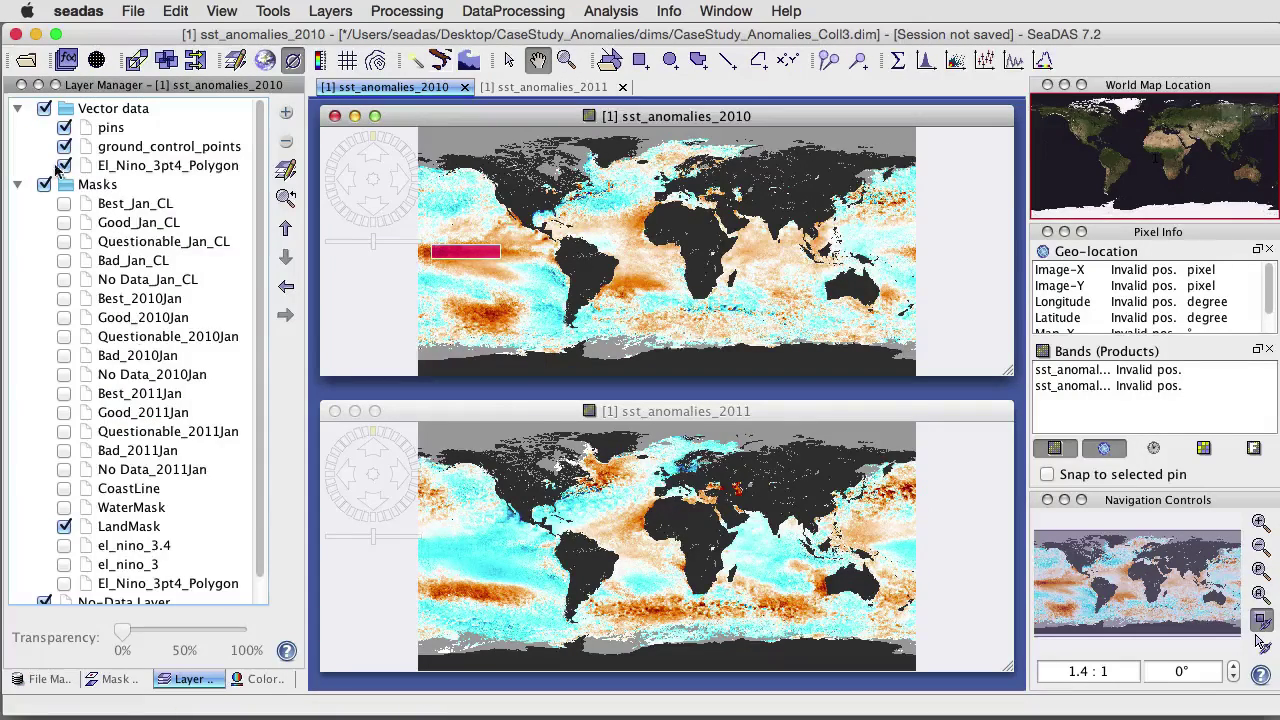
Step: Toggle the El_Nino_3pt4_Polygon vector layer's visibility to inspect its outline on sst_anomalies_2010, leaving it hidden
click(65, 166)
click(65, 166)
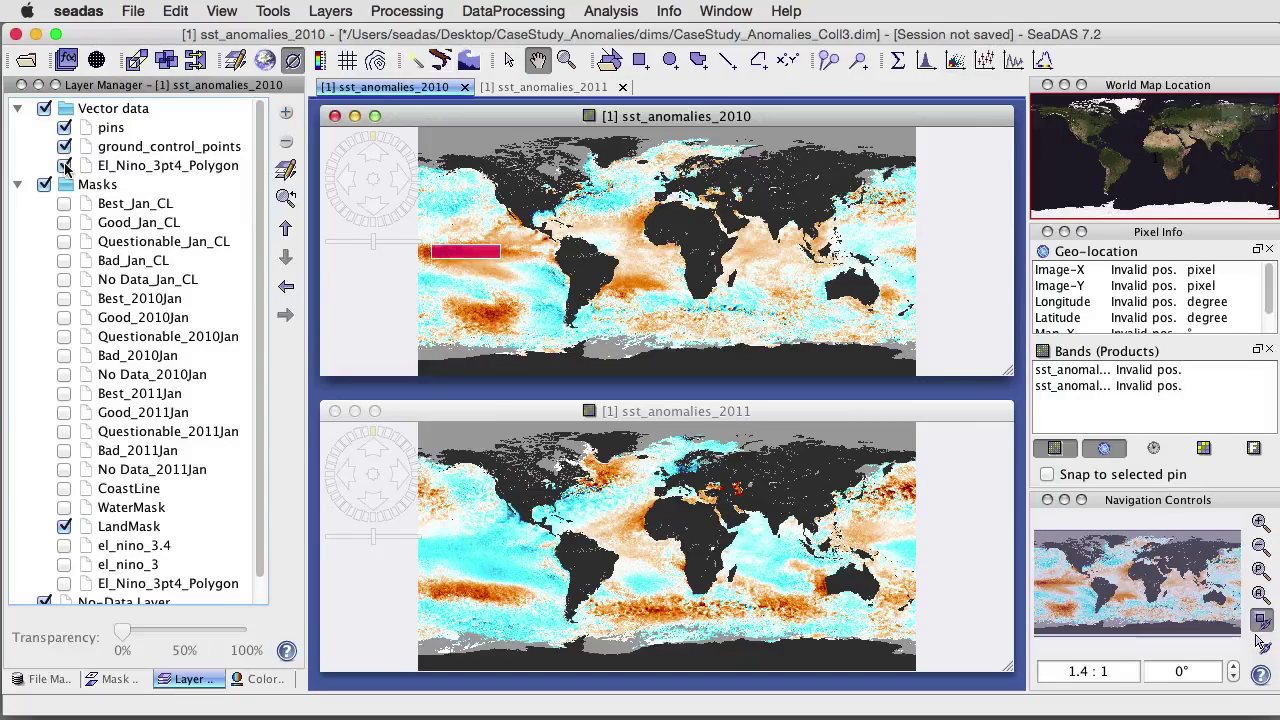
click(65, 166)
click(65, 166)
click(65, 166)
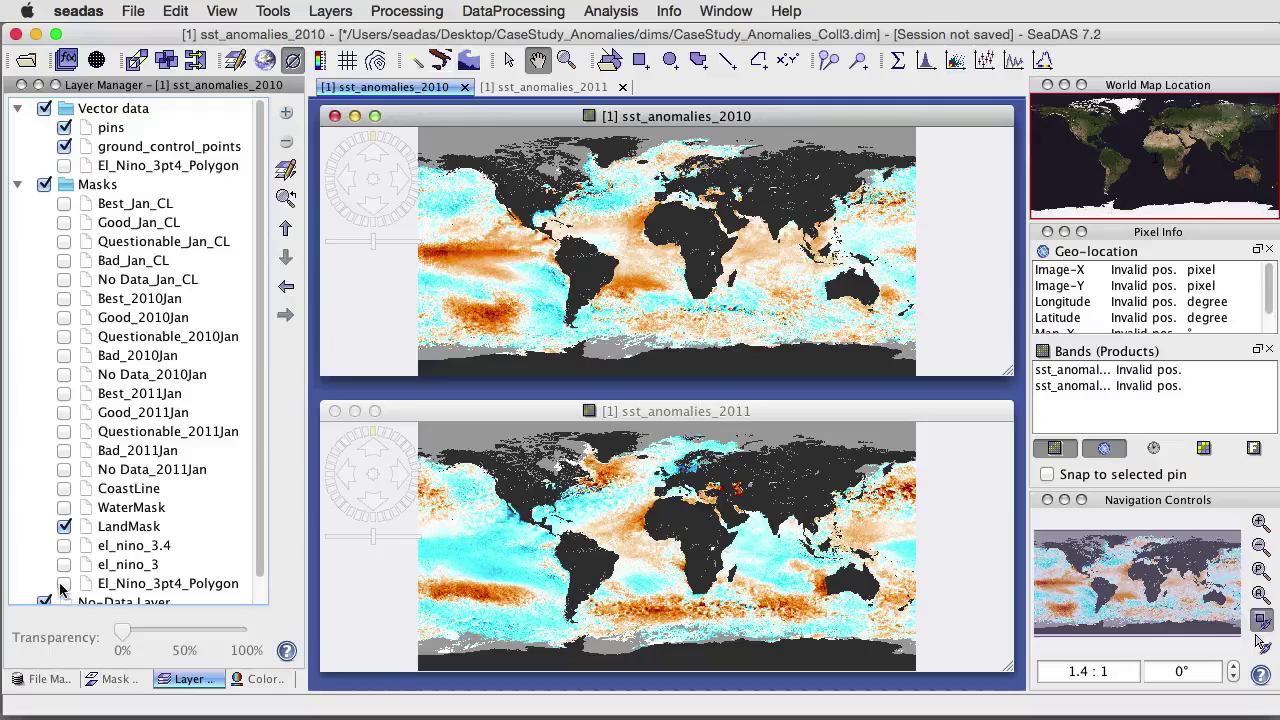
Step: Show and hide the El_Nino_3pt4_Polygon mask and the el_nino_3.4 mask in turn to compare their regions on sst_anomalies_2010
click(63, 584)
click(63, 584)
click(63, 584)
click(63, 584)
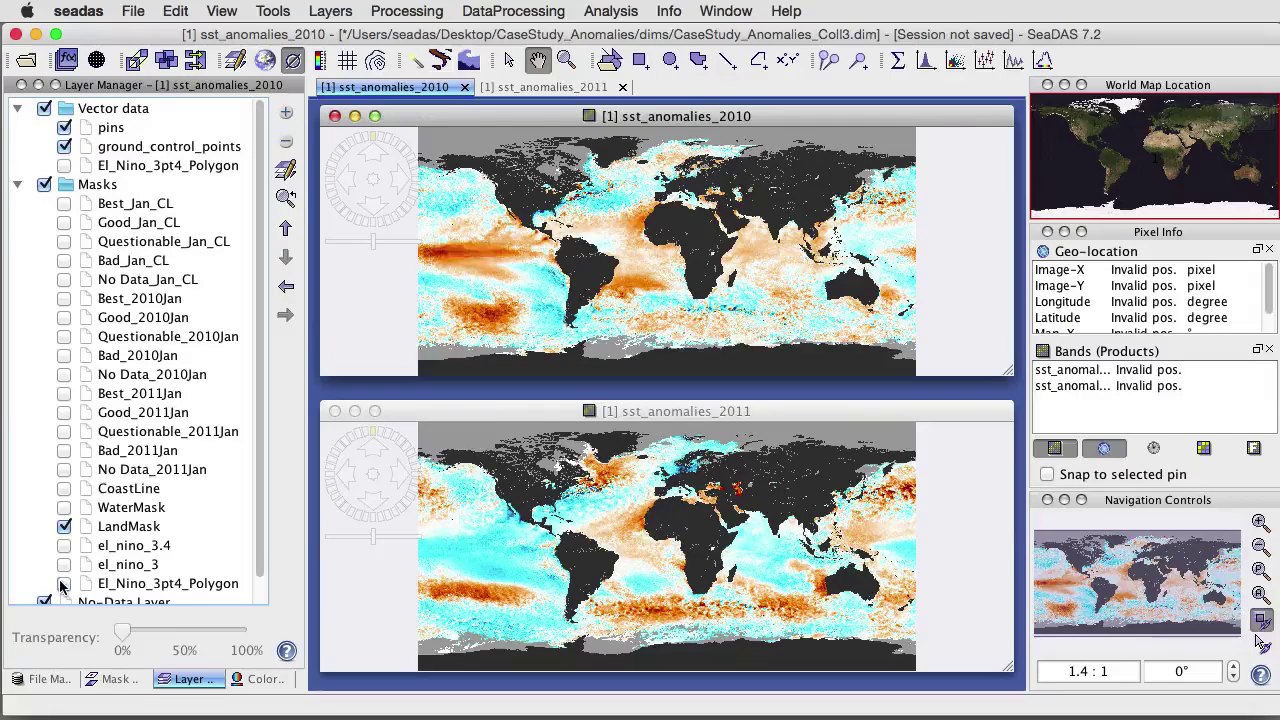
click(63, 584)
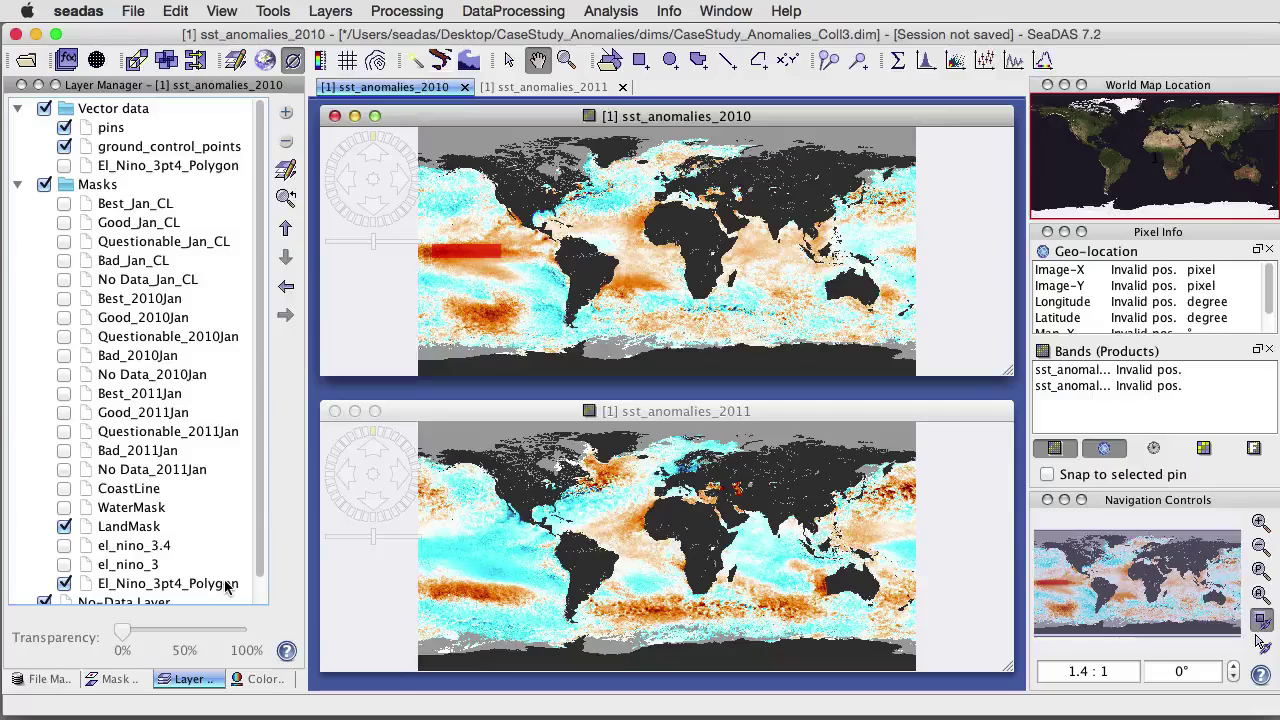
click(64, 583)
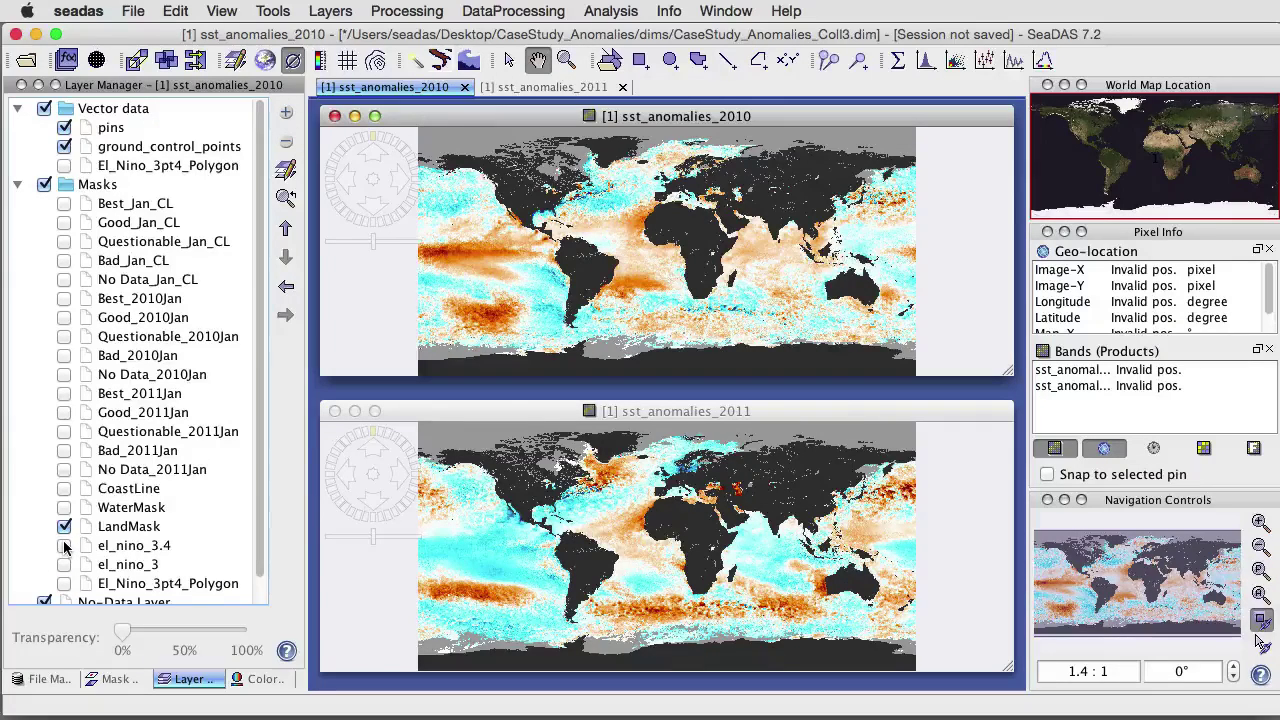
click(64, 545)
click(64, 545)
click(64, 545)
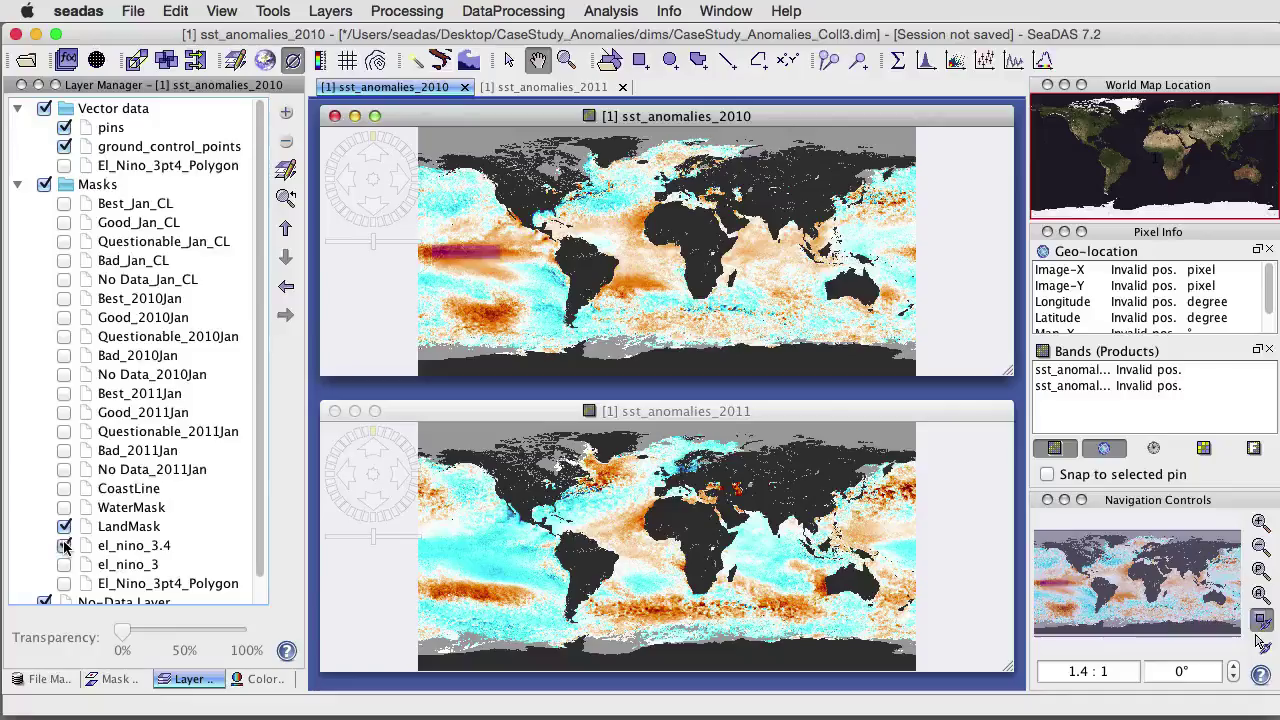
click(64, 545)
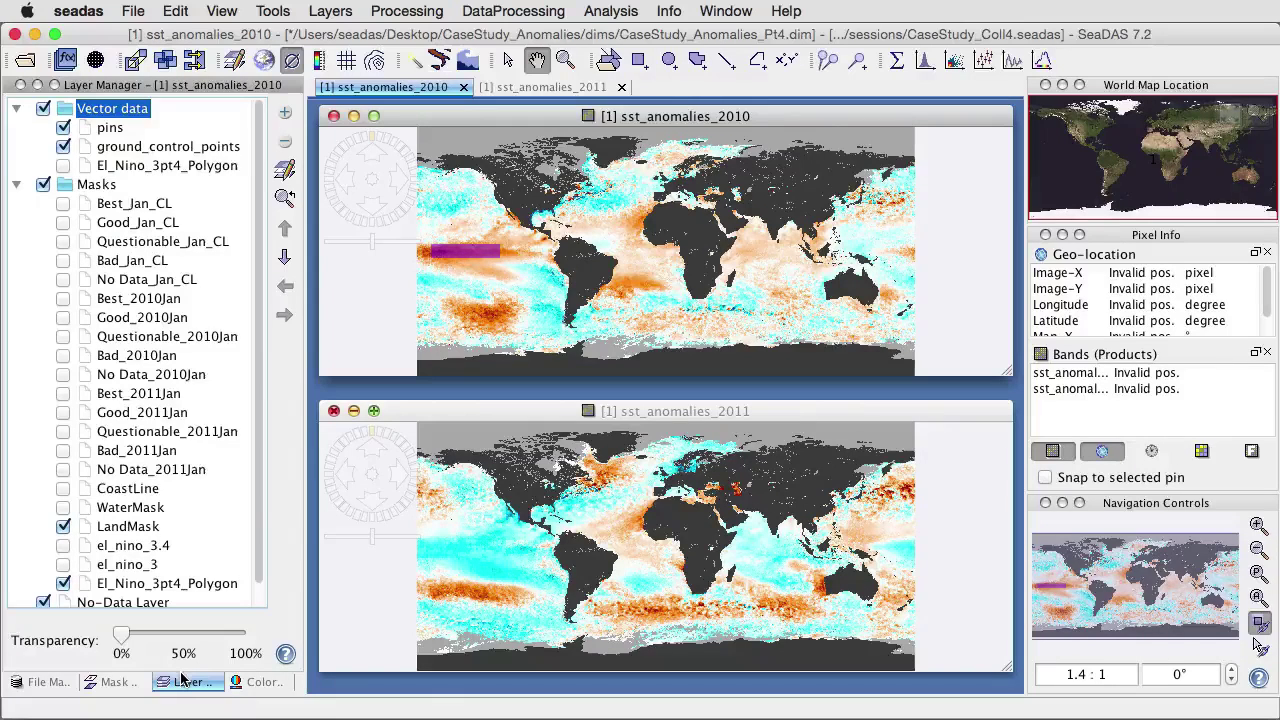
Step: Hide the El_Nino_3pt4_Polygon mask and display the vector layer of the same name, selecting that layer
click(63, 583)
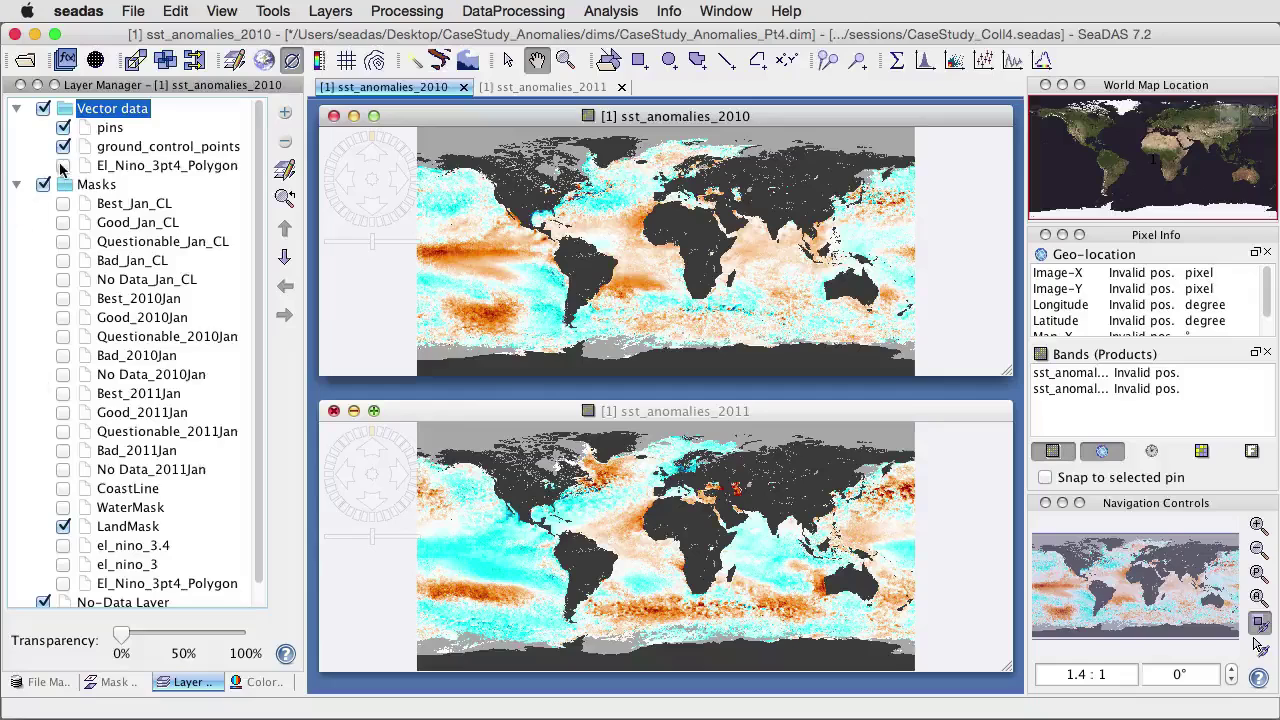
click(62, 166)
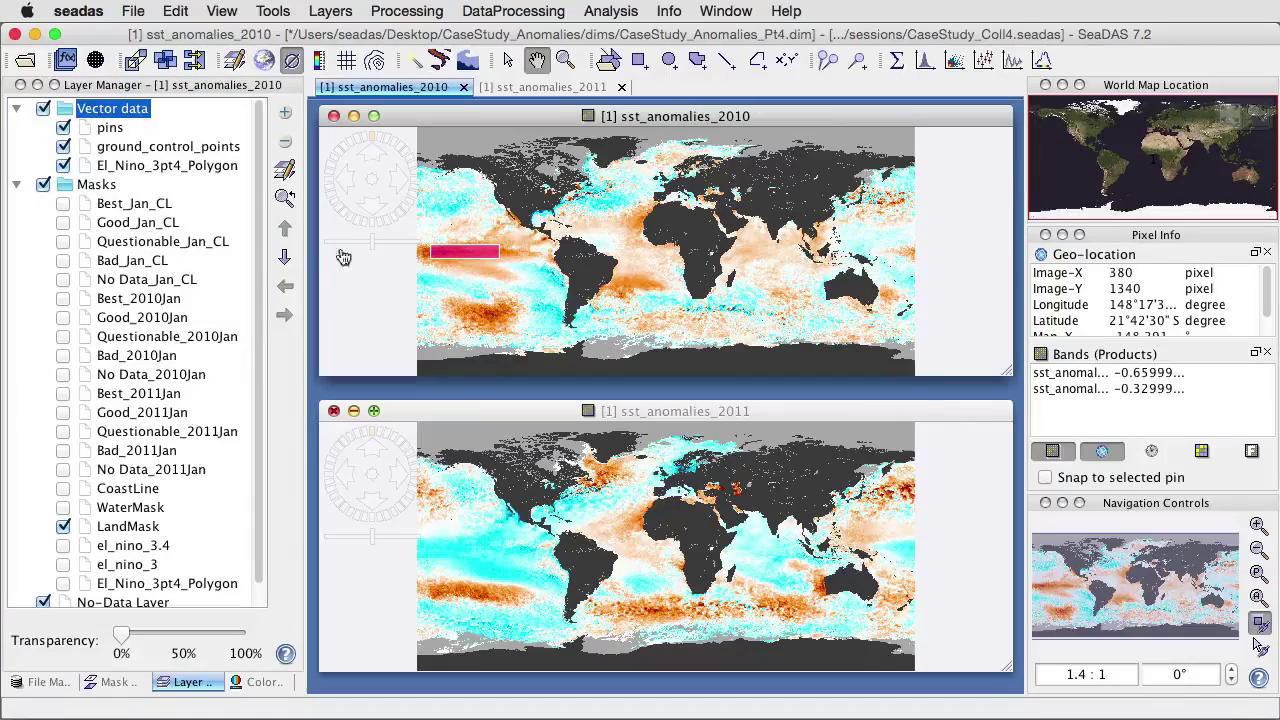
click(177, 168)
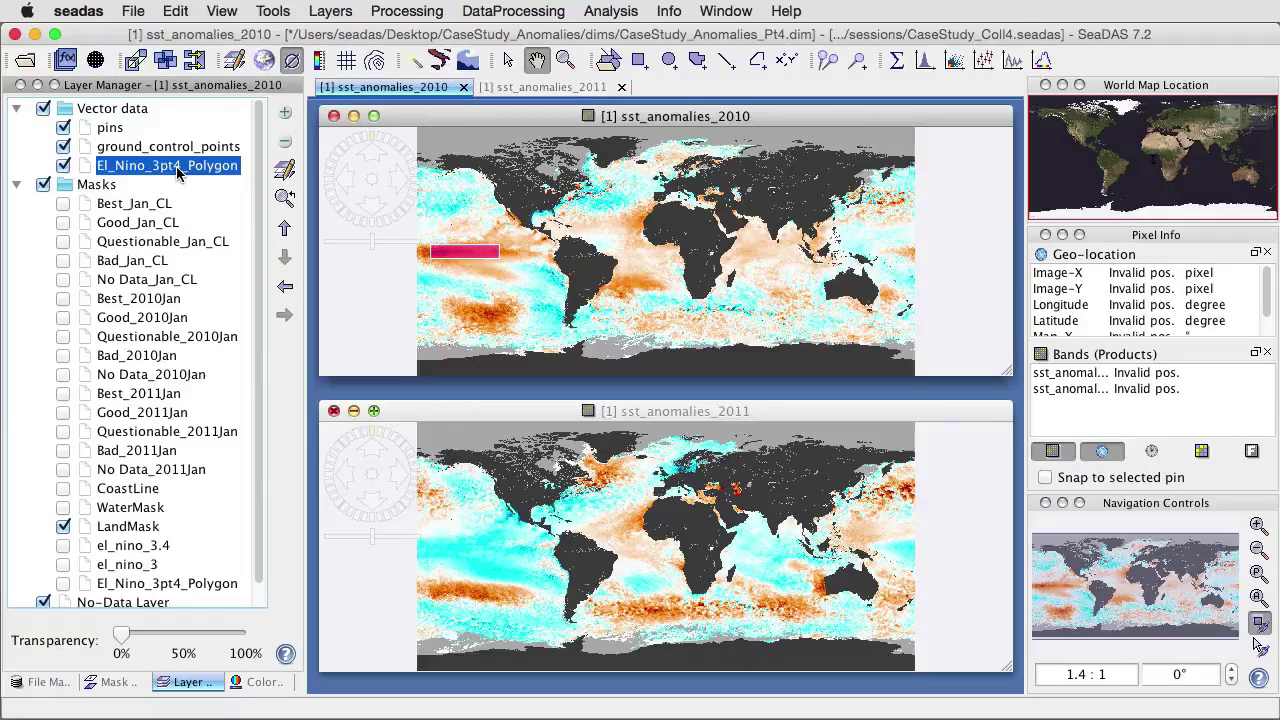
click(510, 62)
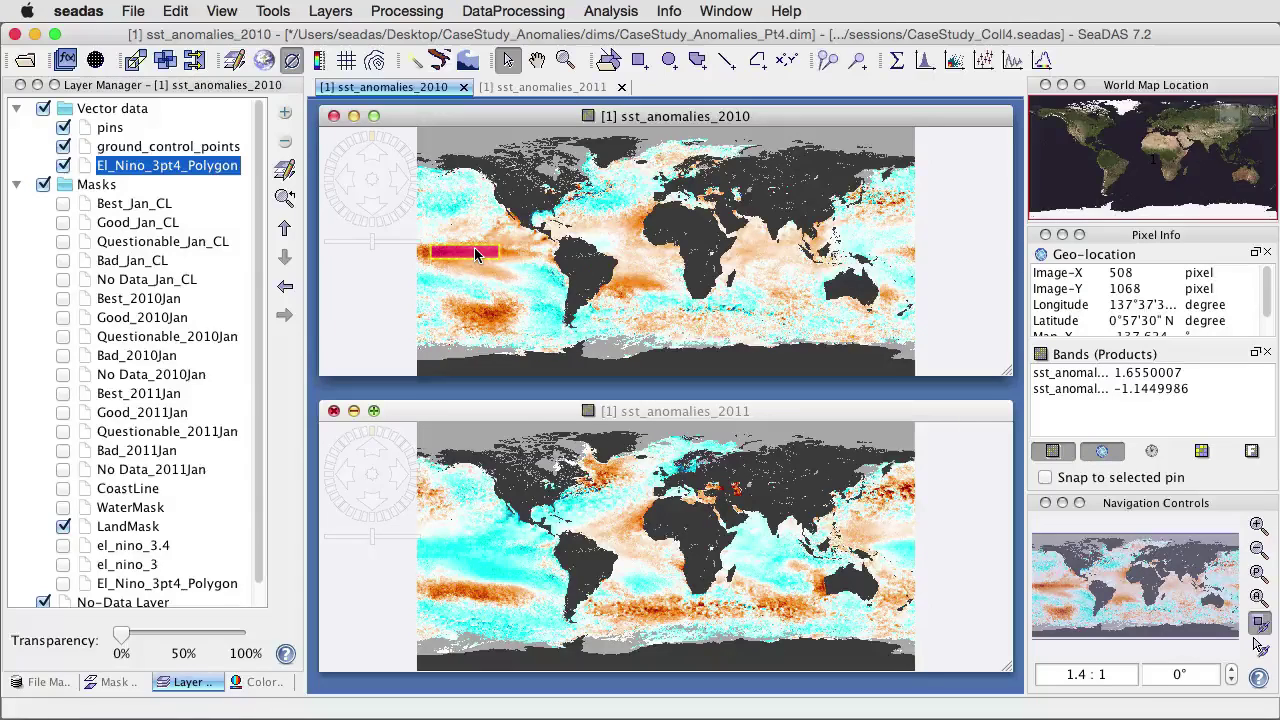
Step: Set the fill opacity of the El_Nino_3pt4_Polygon vector layer to 0.0
click(229, 63)
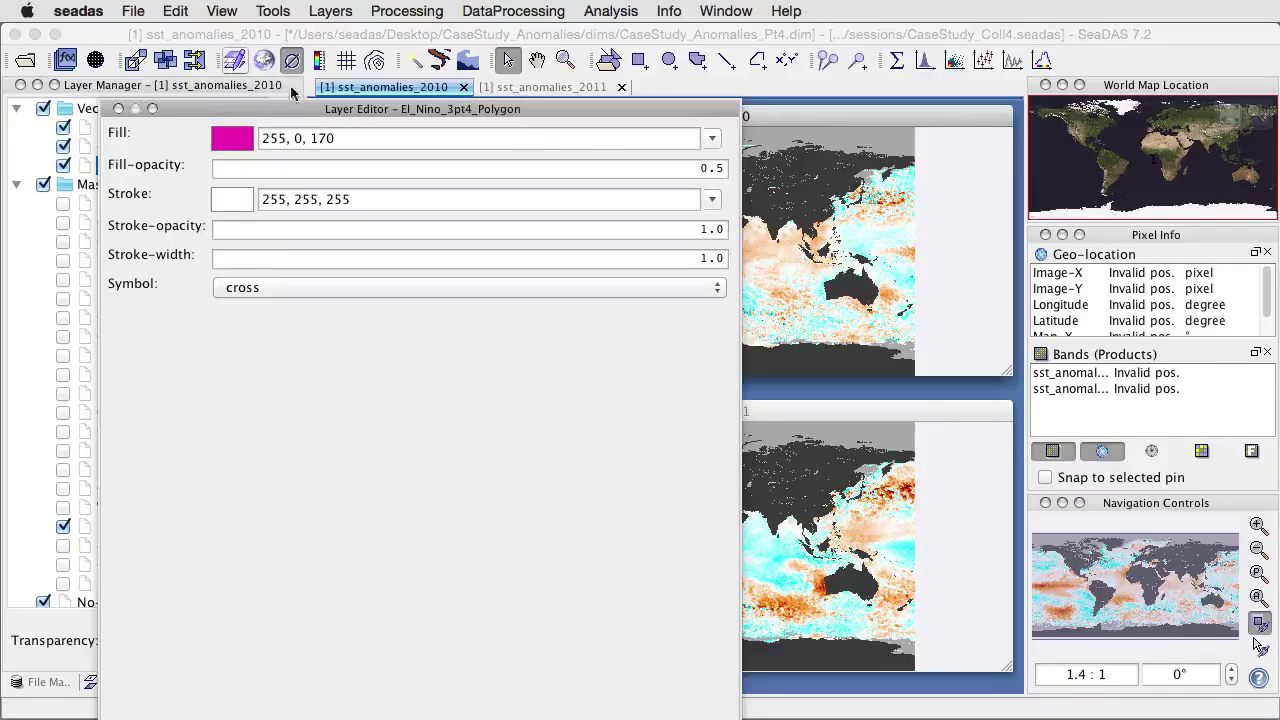
double_click(705, 170)
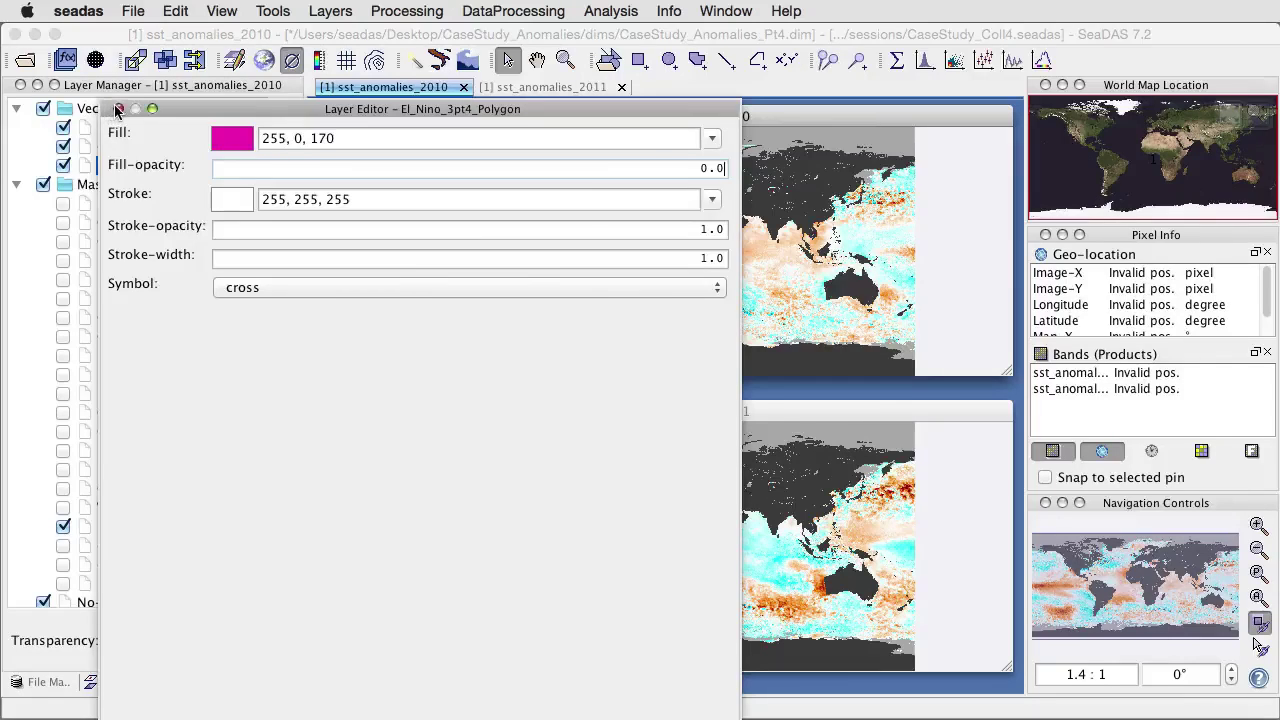
click(117, 109)
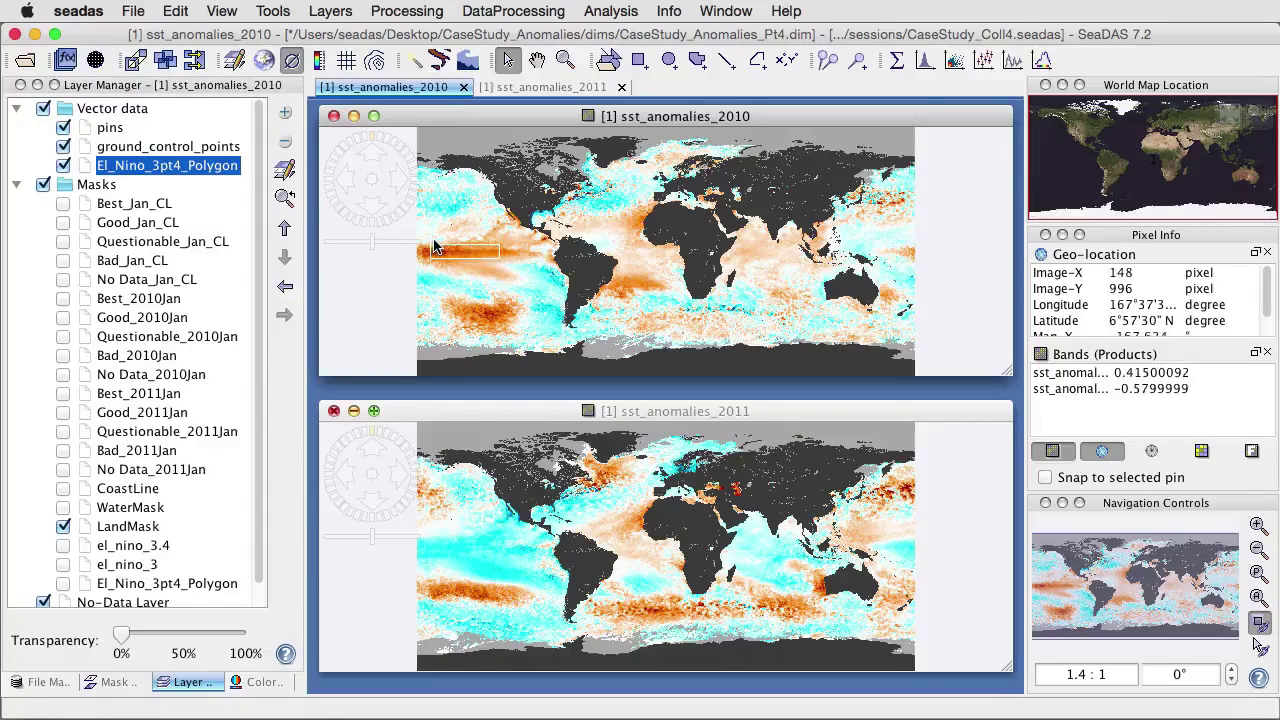
Step: Change the stroke colour of the El_Nino_3pt4_Polygon vector layer to black (0, 0, 0)
click(283, 170)
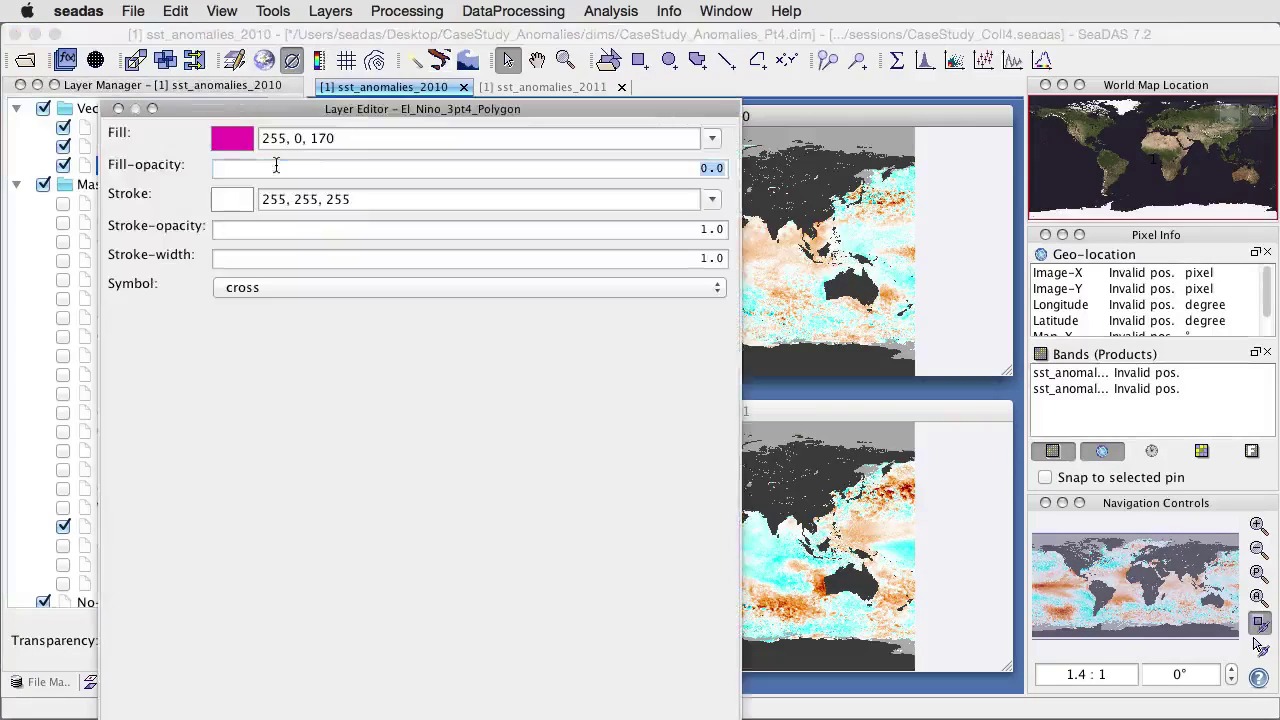
click(714, 199)
click(602, 251)
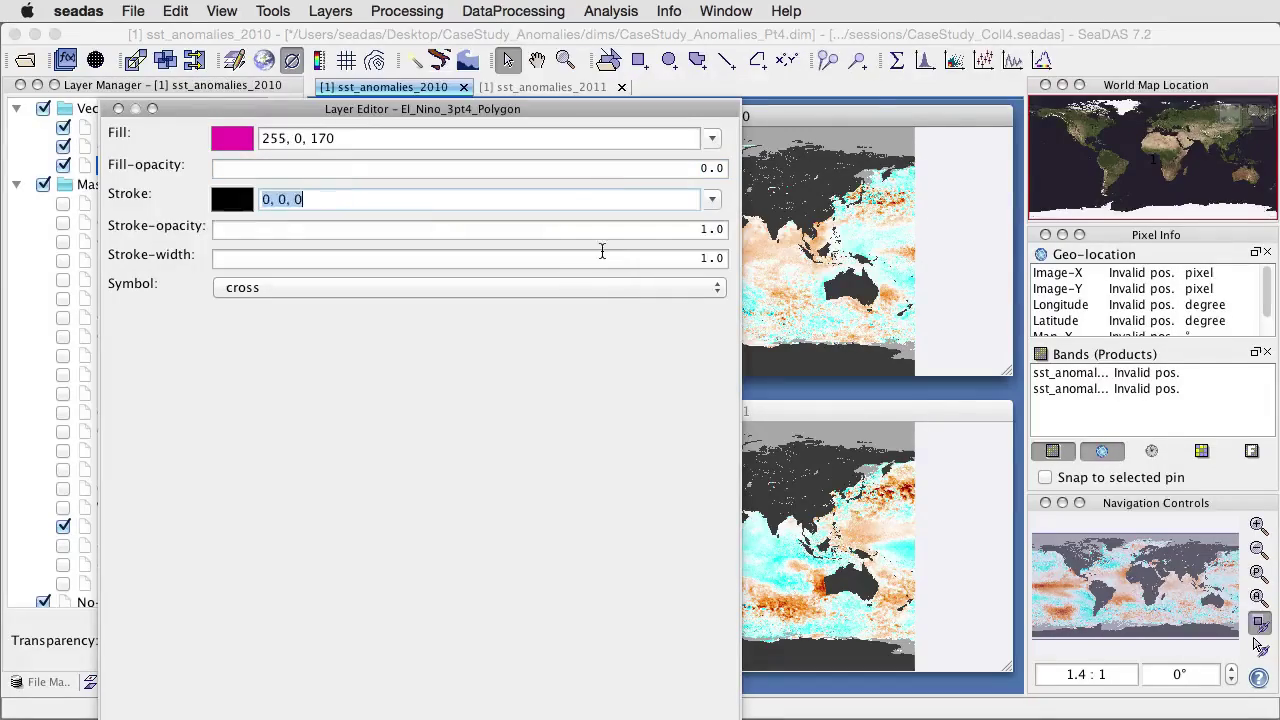
click(118, 108)
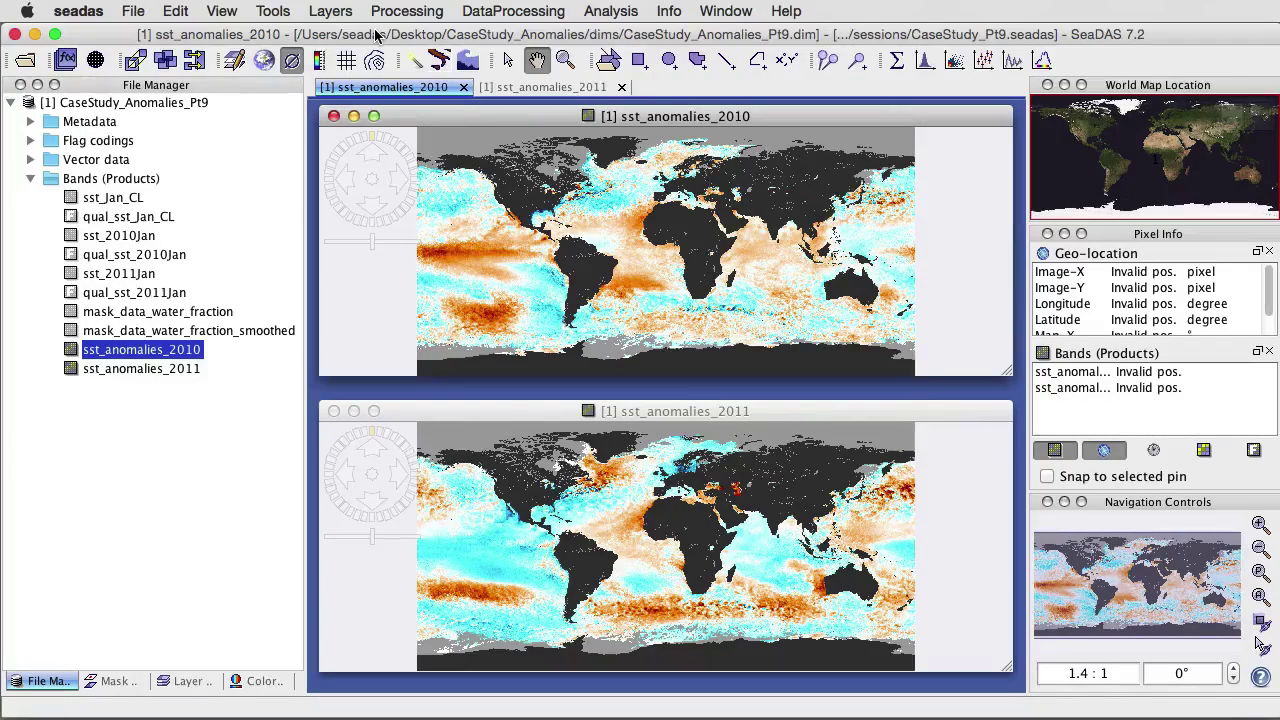
Step: Save the CaseStudy_Anomalies_Pt9 product as CaseStudy_Anomalies_Pt10.dim in BEAM-DIMAP format in the dims folder
right_click(140, 105)
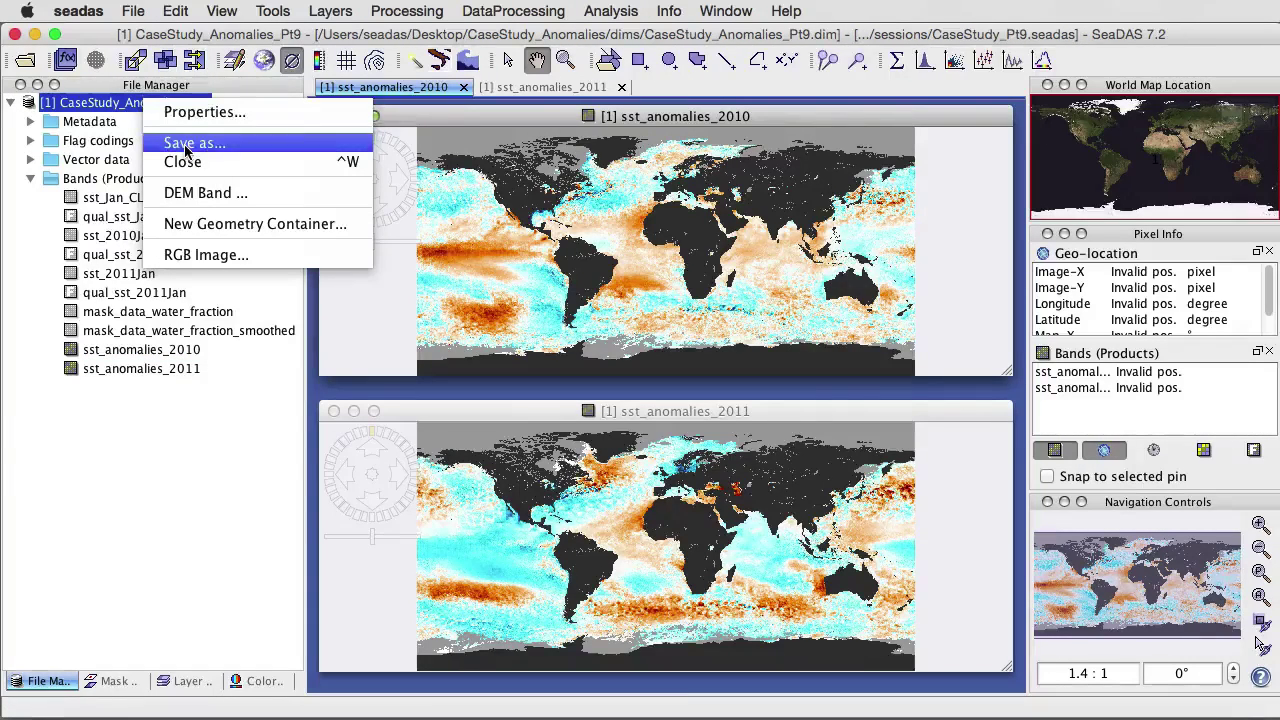
click(190, 143)
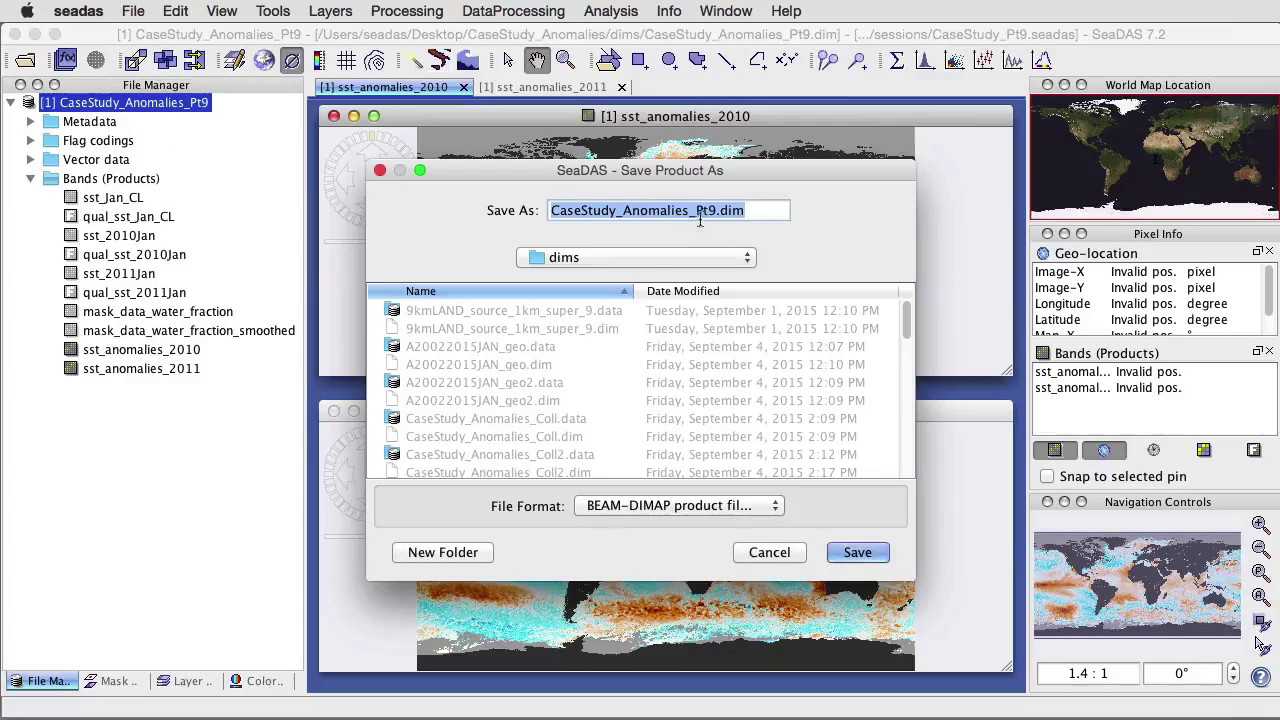
click(714, 210)
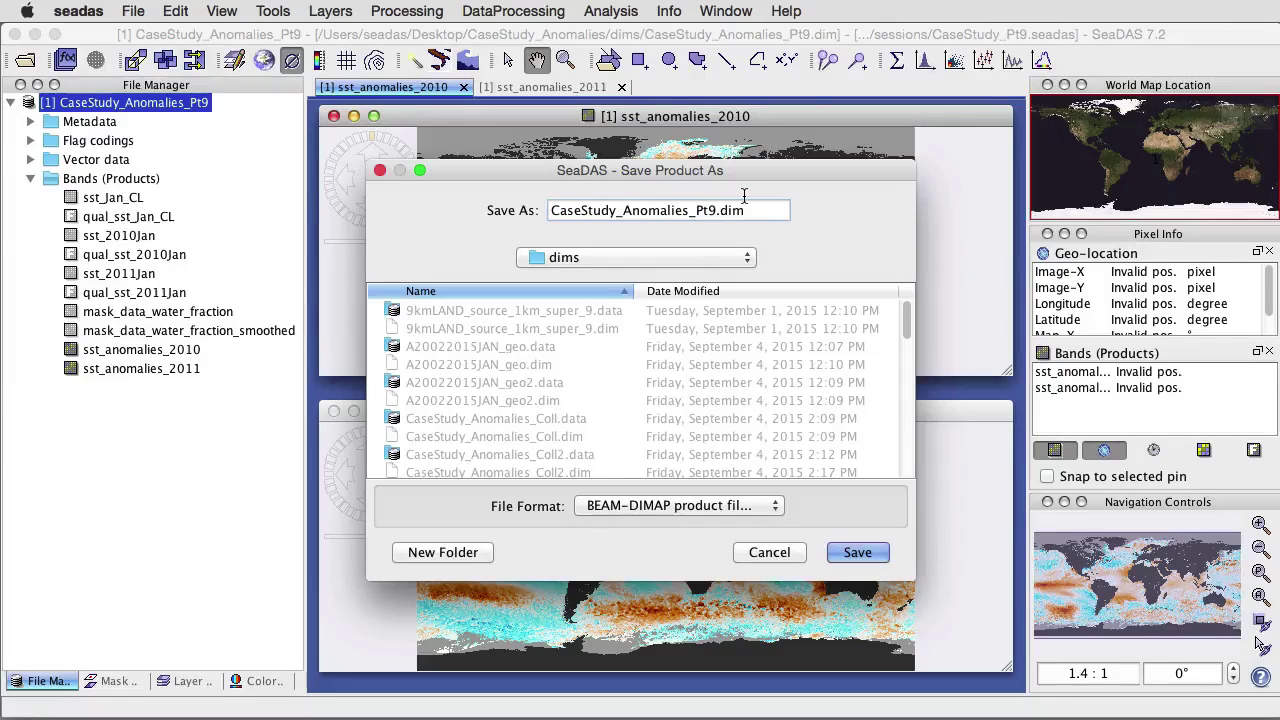
key(BackSpace)
text(10)
click(858, 552)
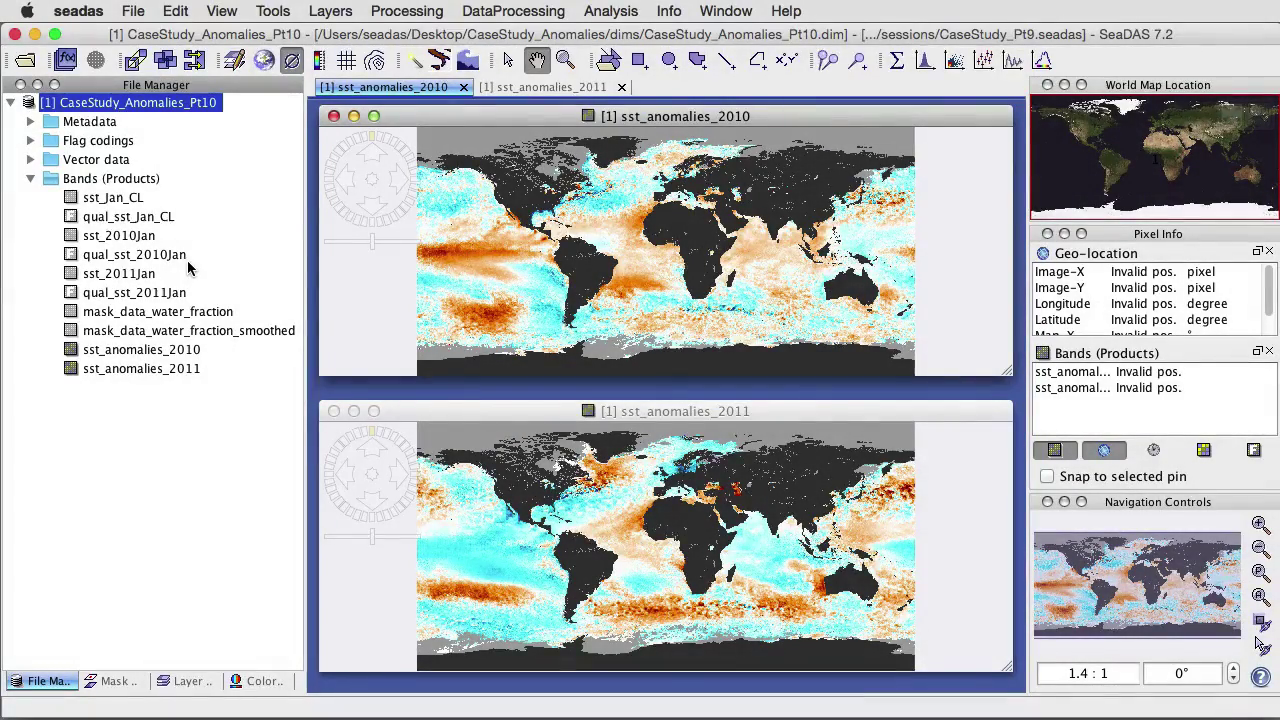
Step: Save the session as CaseStudy_Pt10.seadas in the sessions folder
click(133, 10)
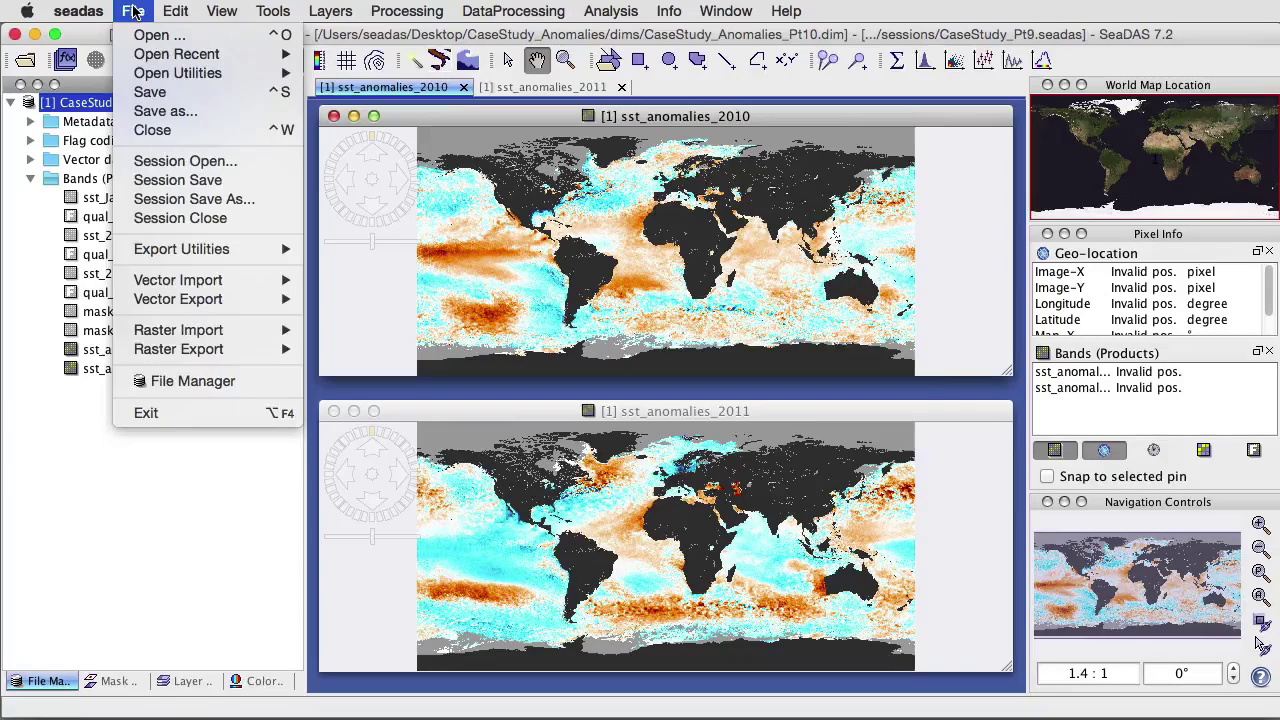
click(165, 200)
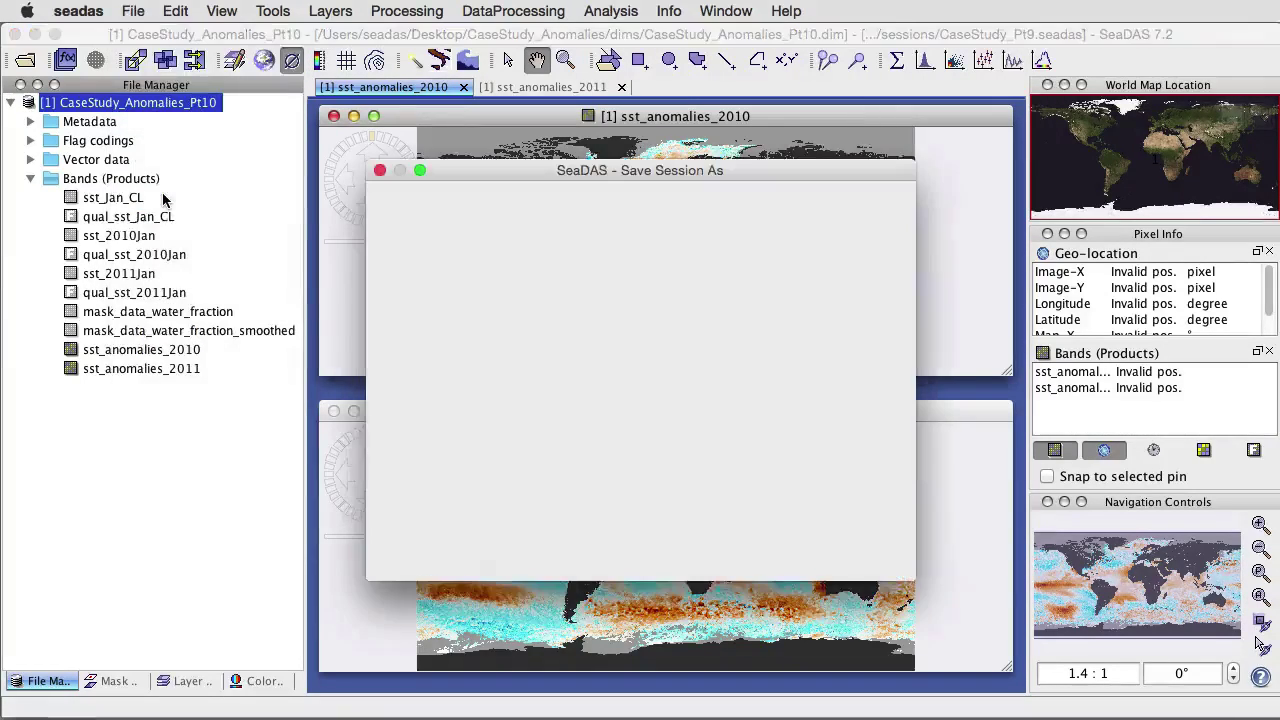
text(CaseStudy_Pt10.seadas)
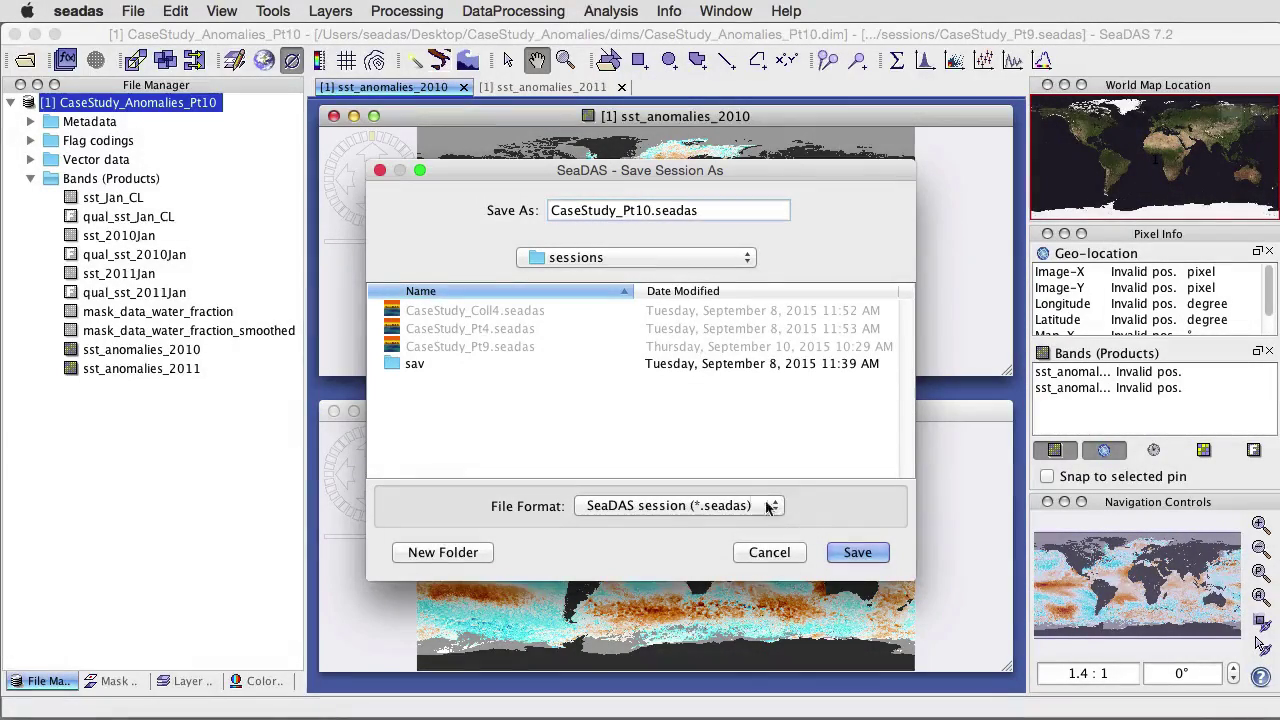
click(857, 552)
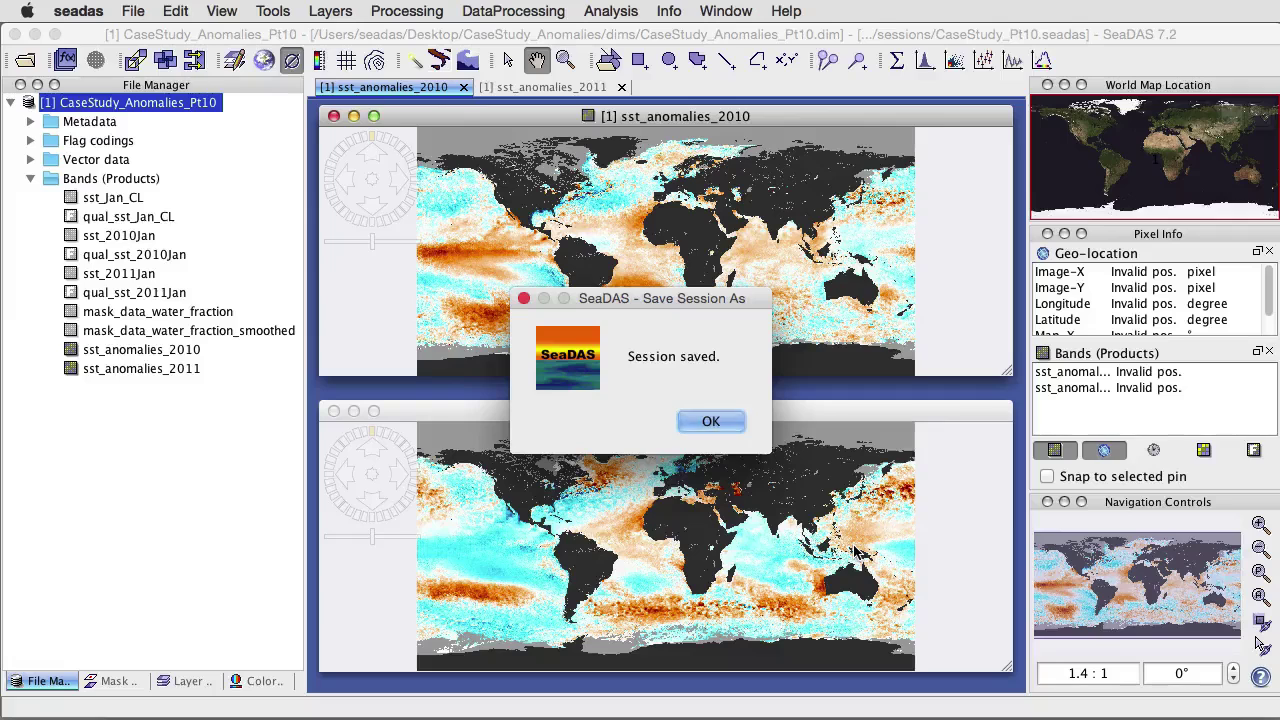
click(721, 424)
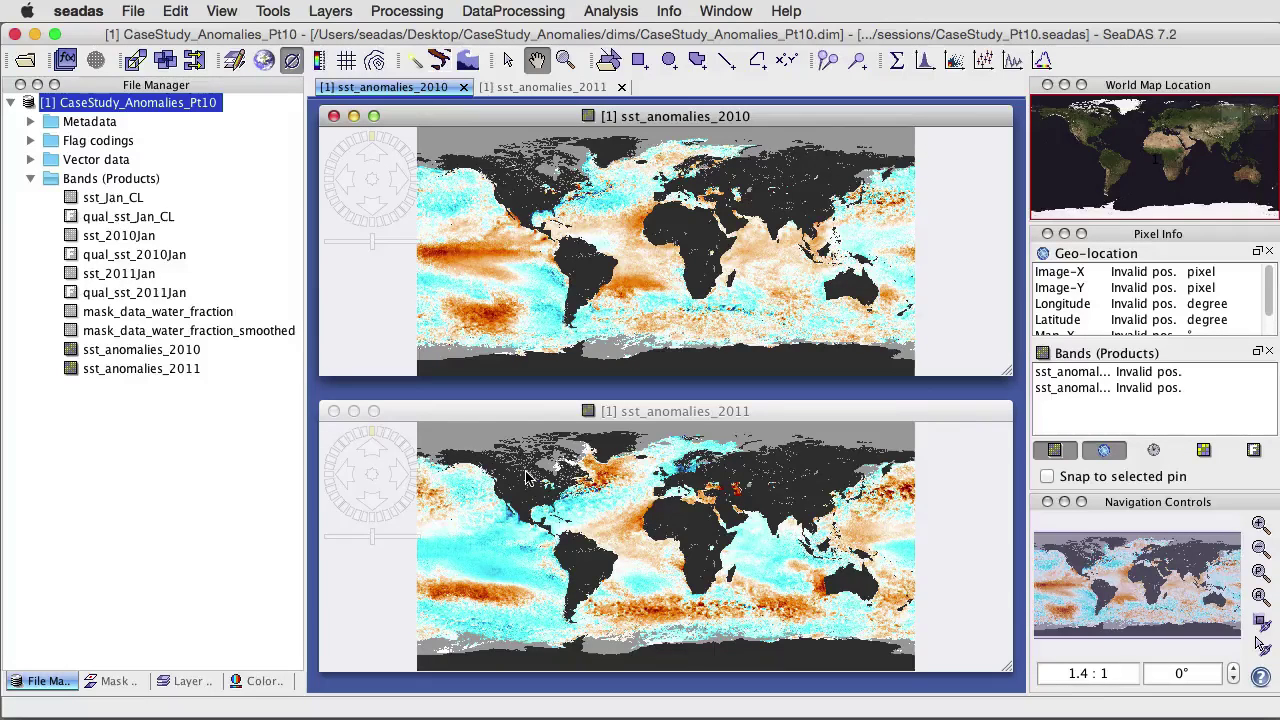
Step: Switch the LandMask off and back on for sst_anomalies_2010 and return to the product's band list
click(118, 681)
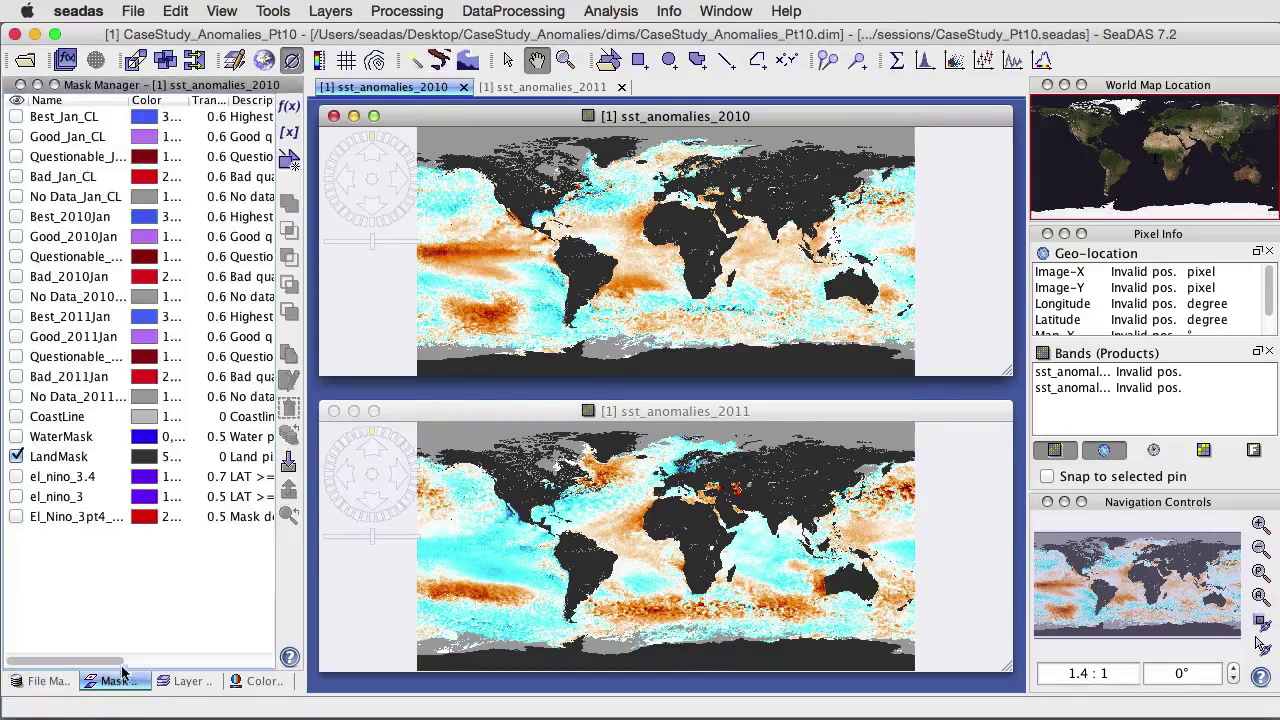
click(17, 456)
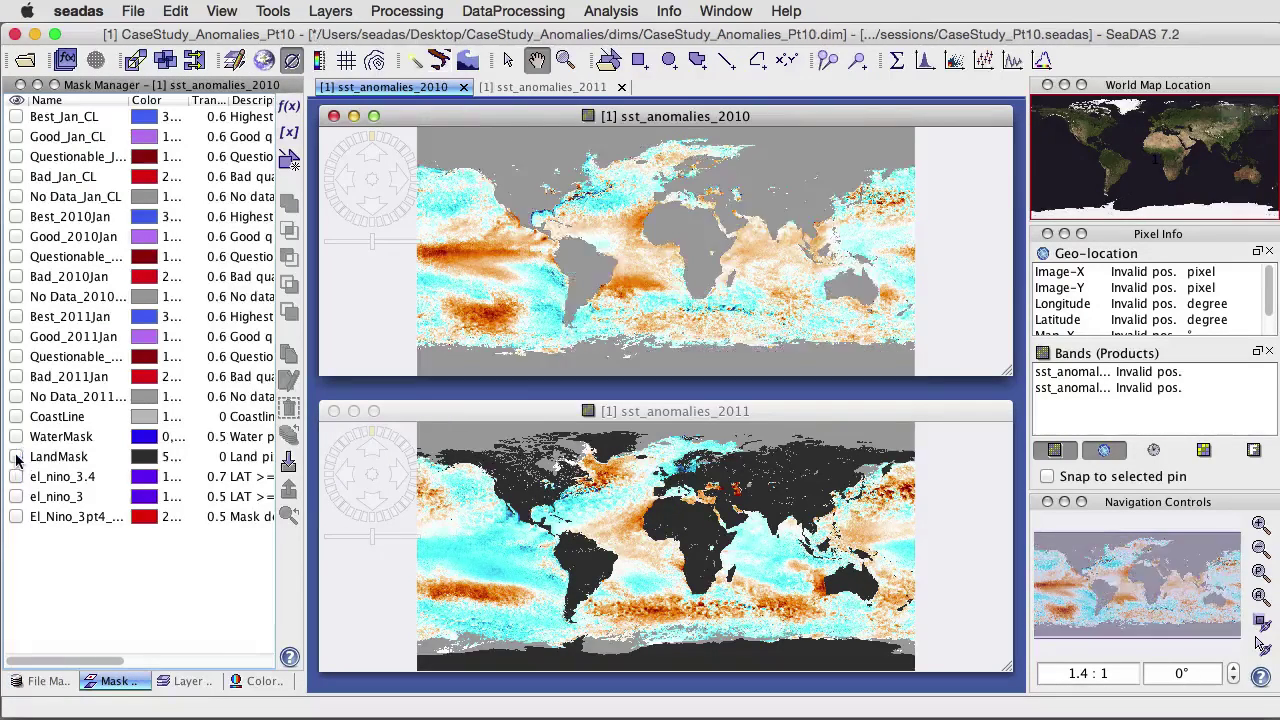
click(17, 456)
click(48, 683)
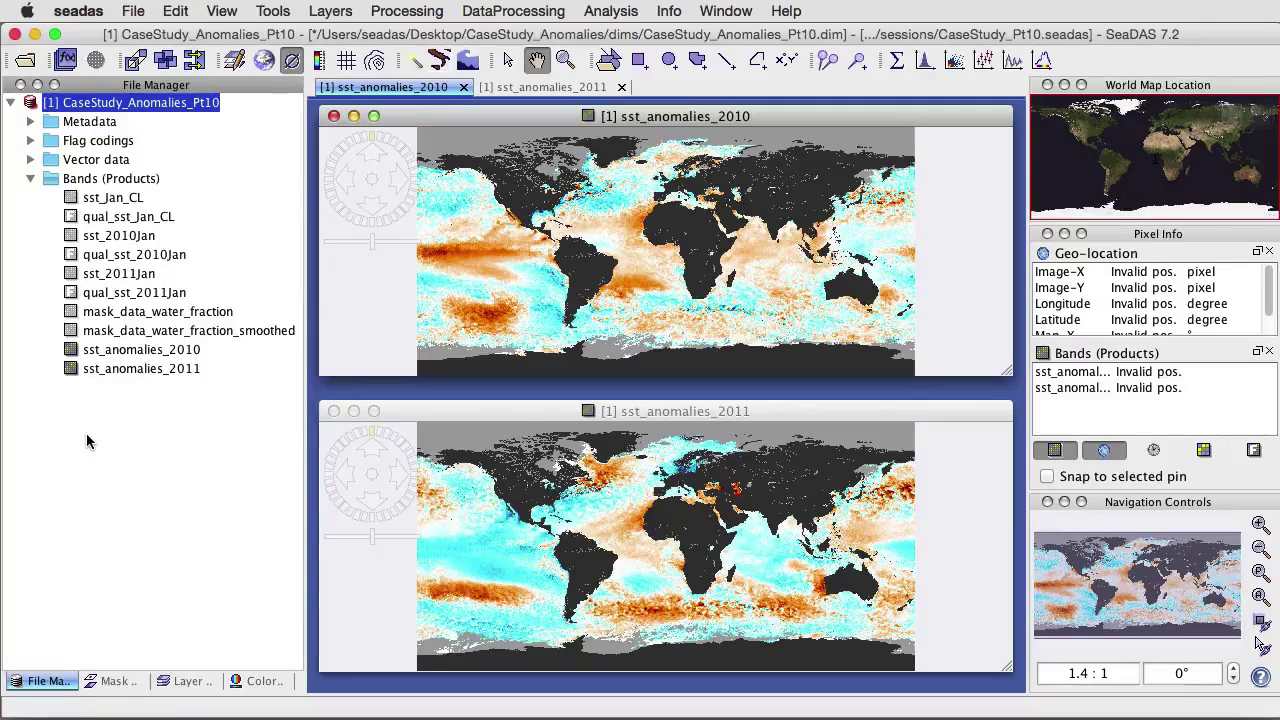
Step: Close the current session and discard the unsaved modifications to the CaseStudy_Anomalies_Pt10 product
click(133, 12)
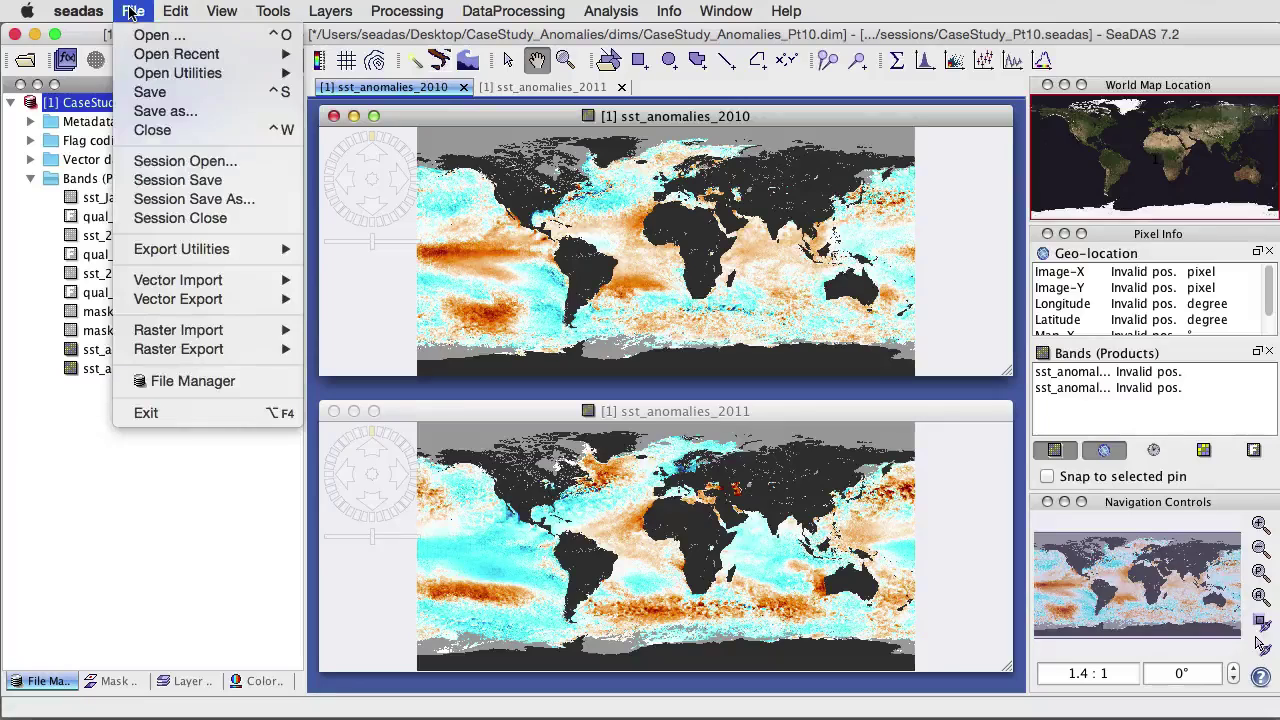
click(160, 220)
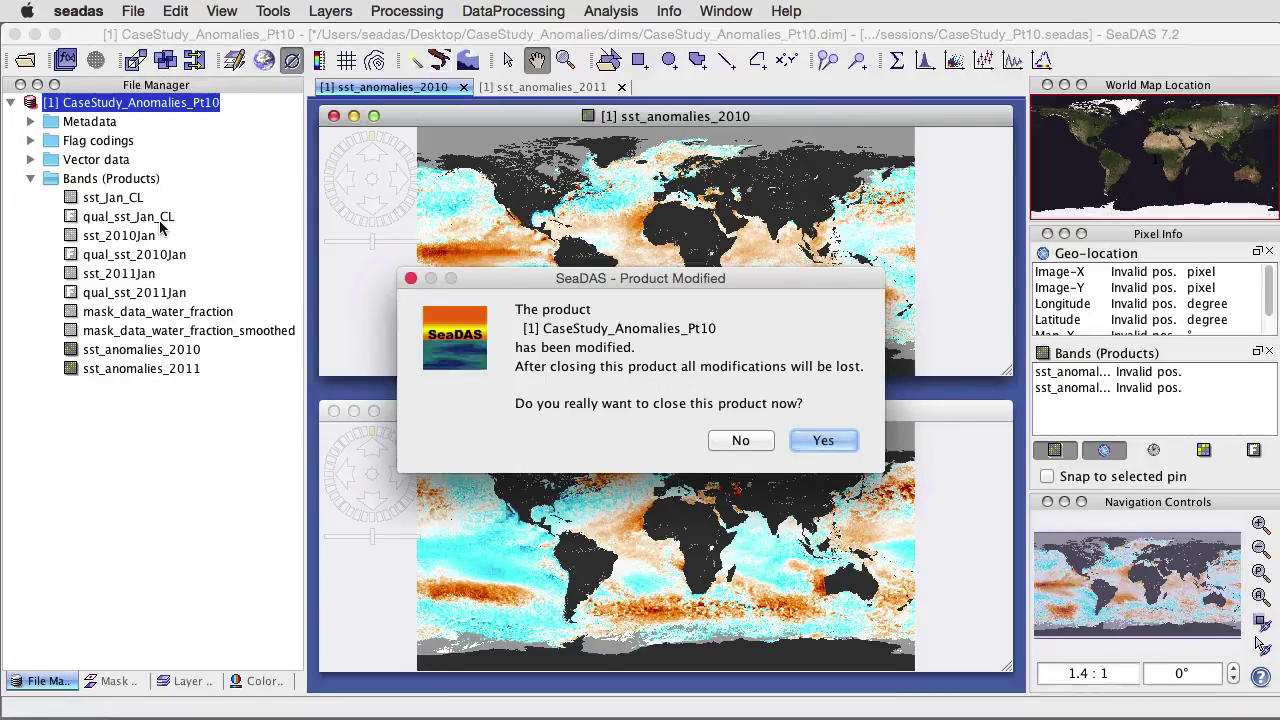
click(815, 448)
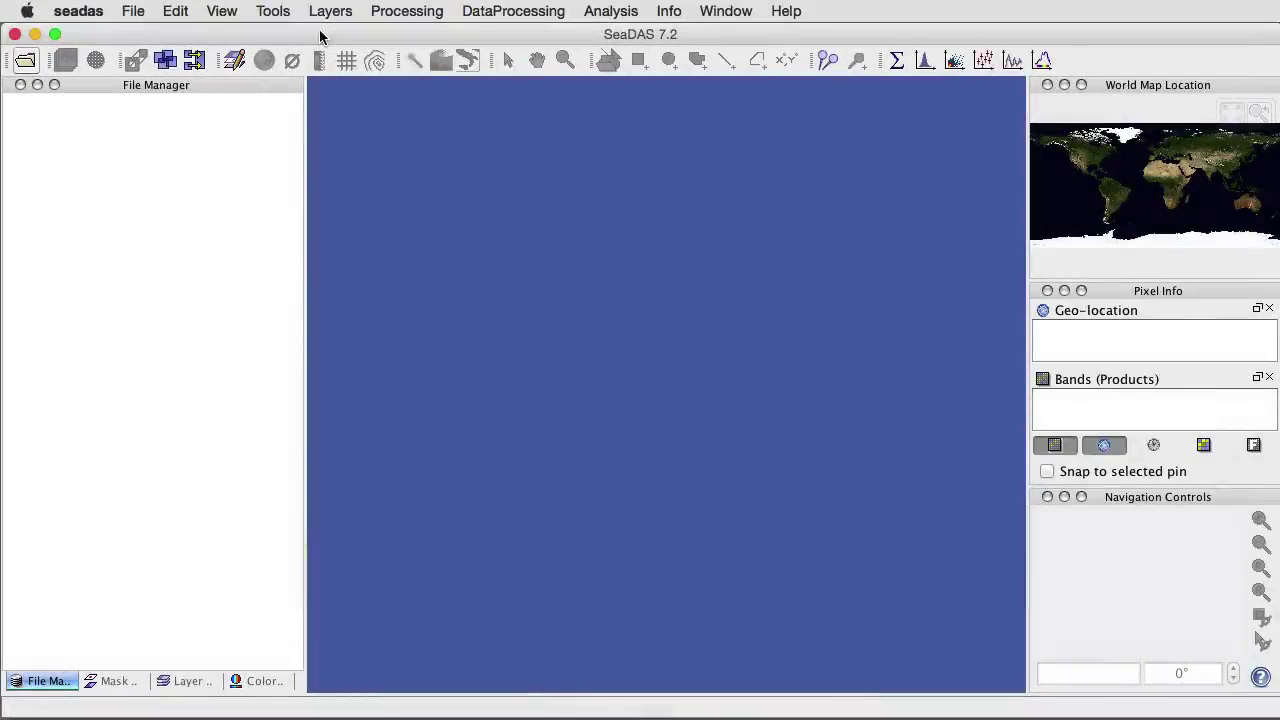
Step: Open the saved session CaseStudy_Pt10.seadas from the sessions folder
click(131, 13)
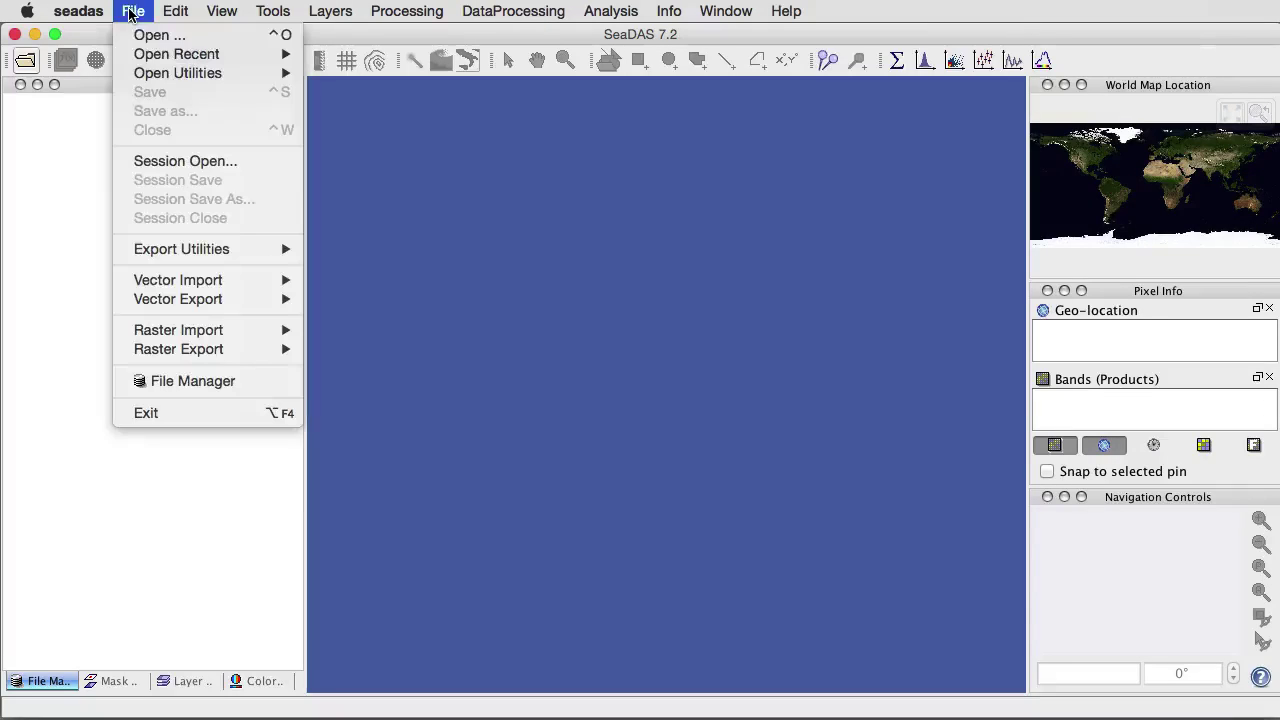
click(147, 161)
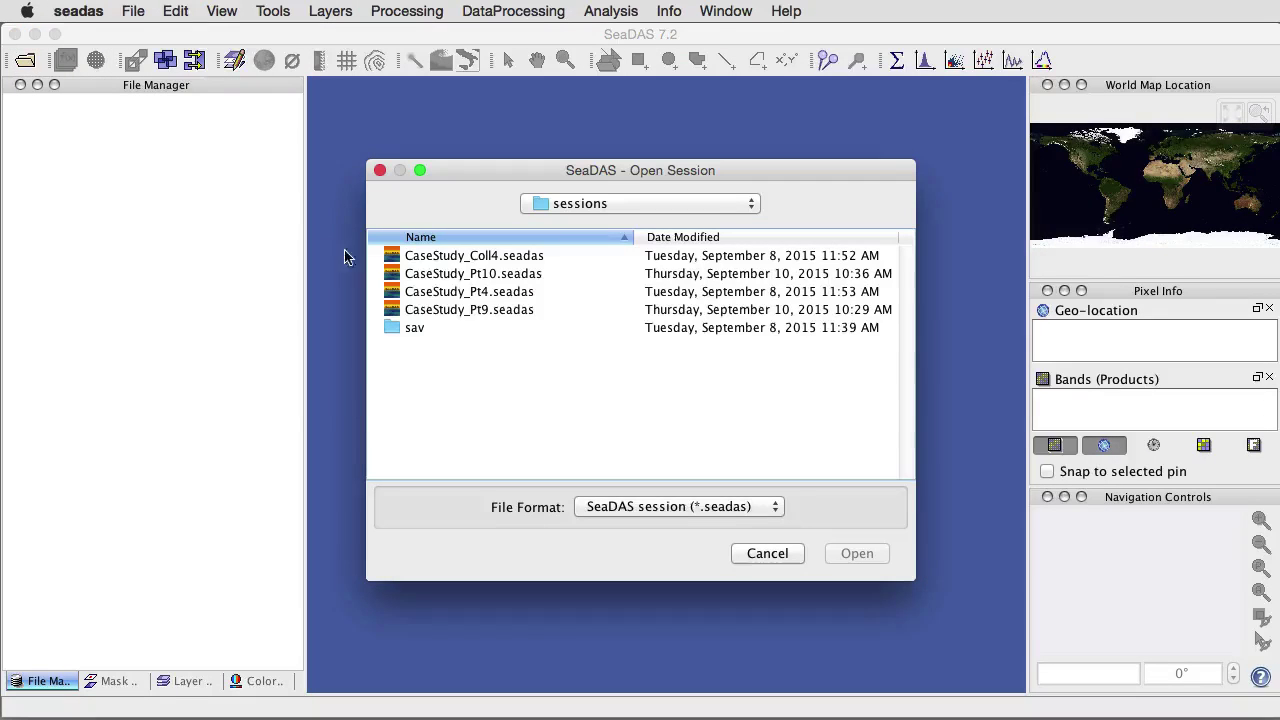
click(438, 273)
click(874, 555)
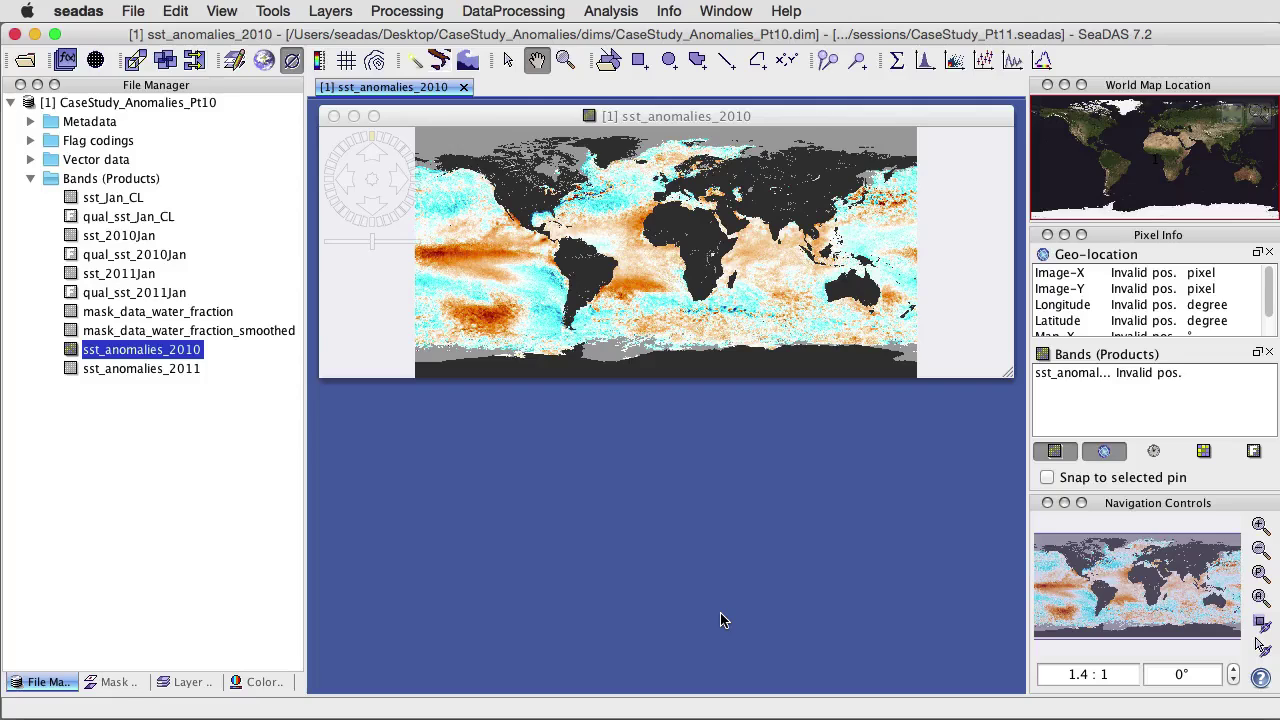
Step: Set up a reprojection of CaseStudy_Anomalies_Pt10 to Equidistant Cylindrical with a central meridian of 160.0°
click(435, 12)
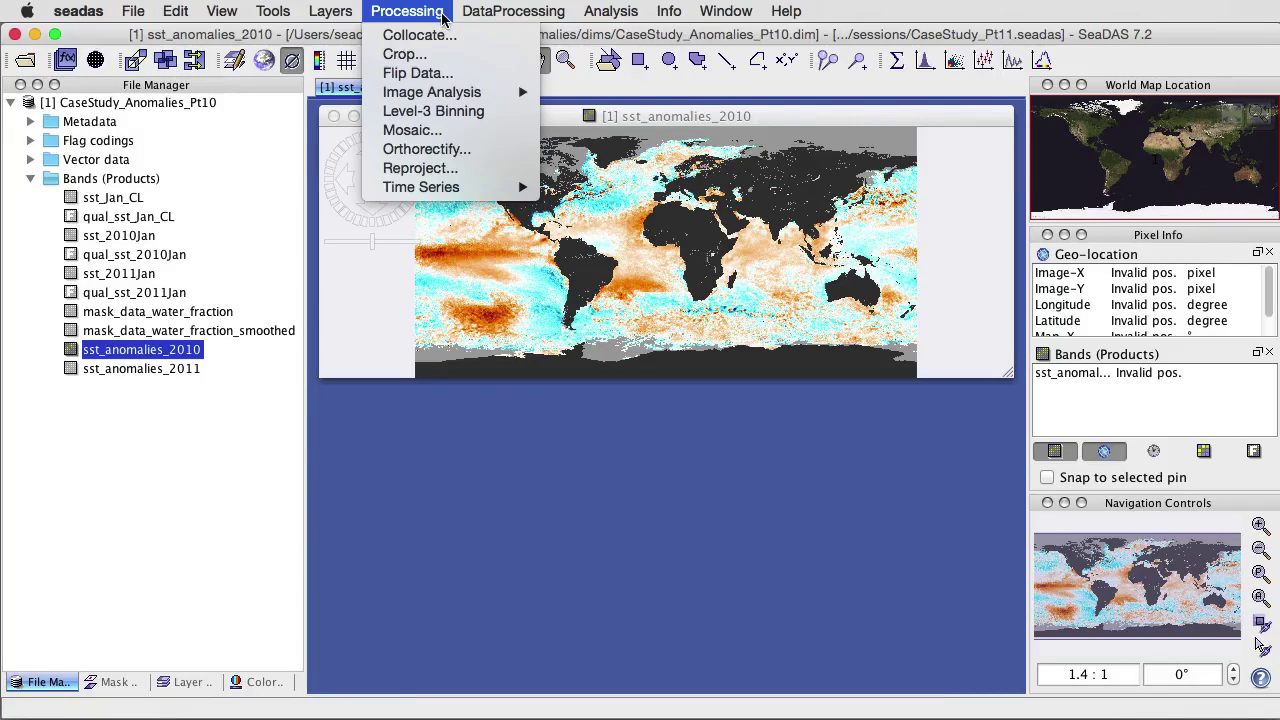
click(451, 172)
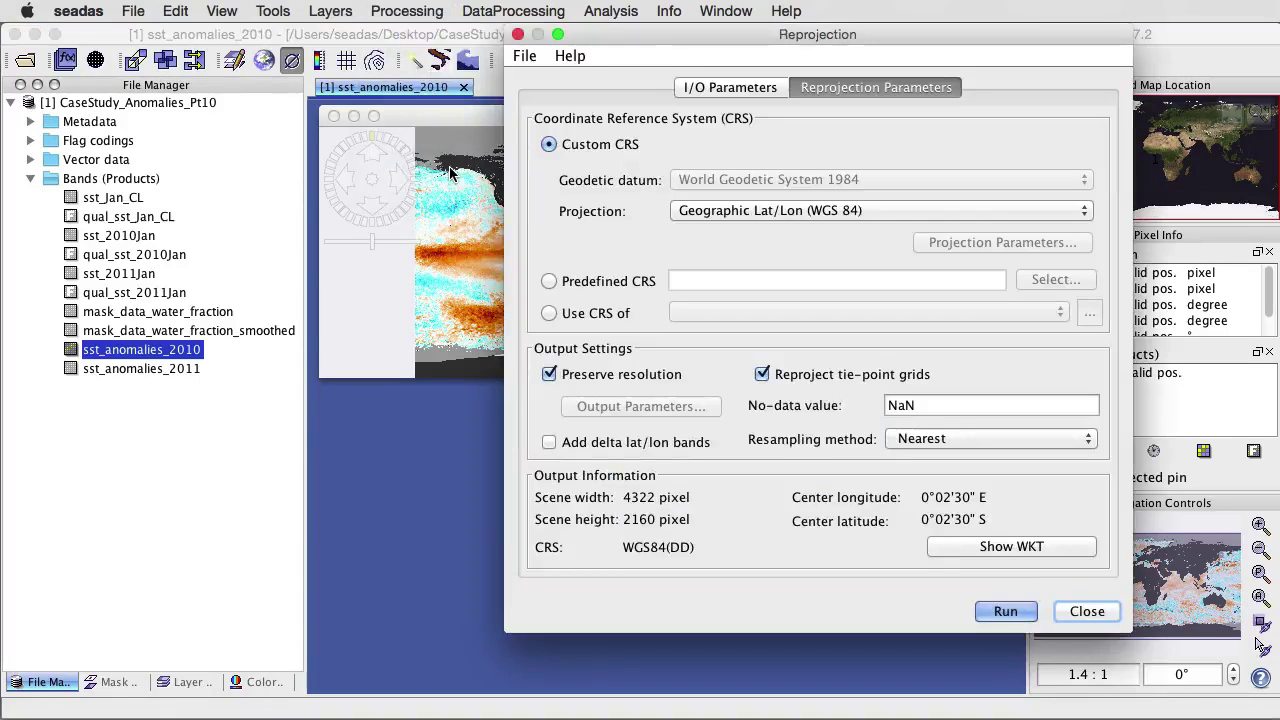
click(762, 210)
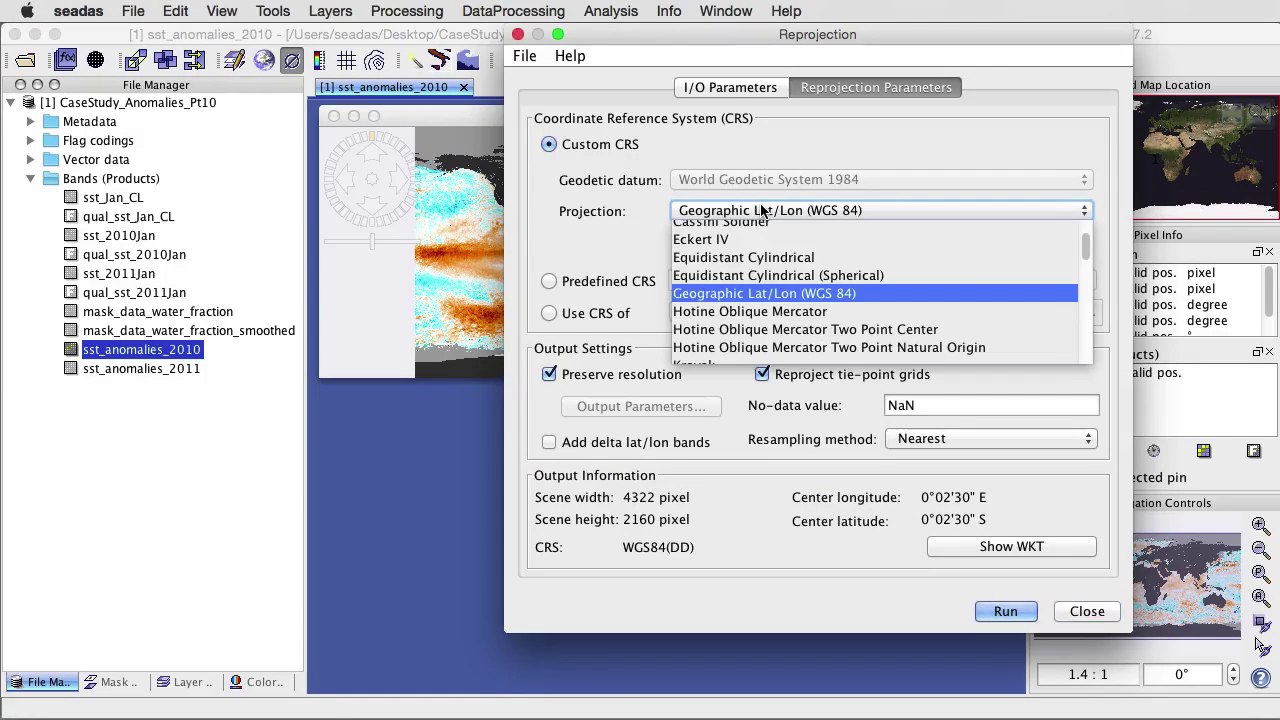
click(809, 258)
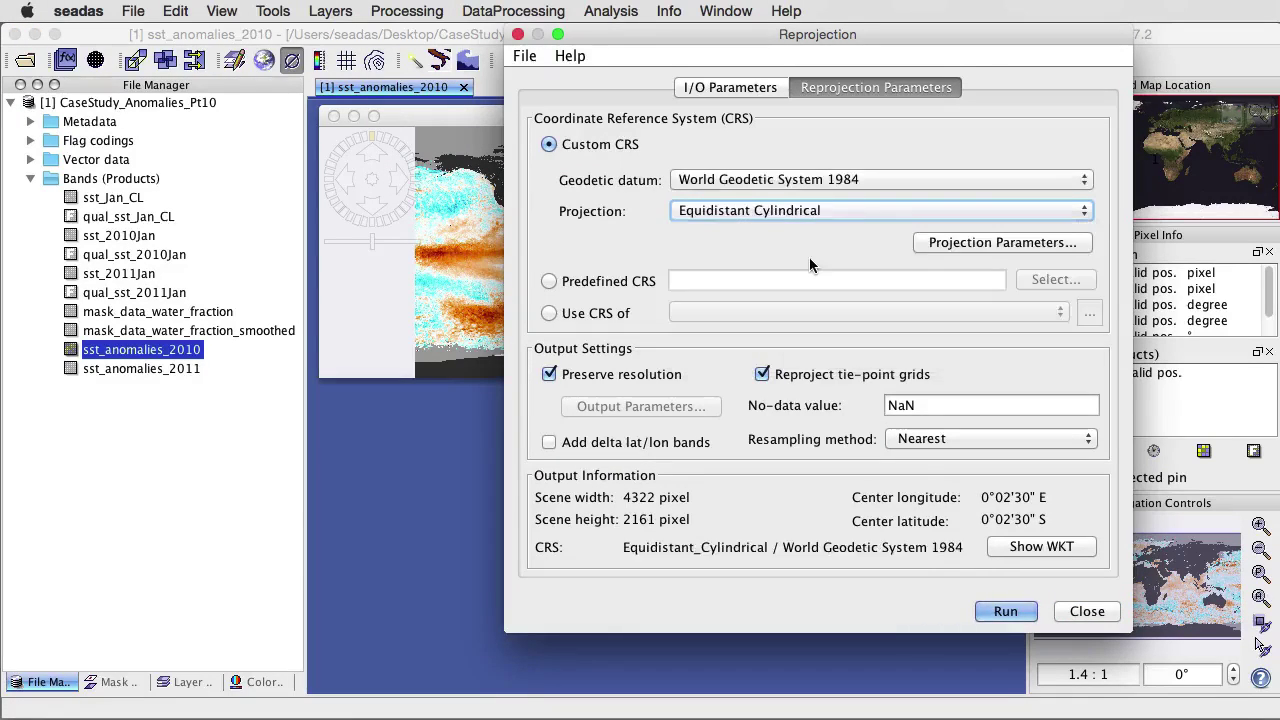
click(958, 244)
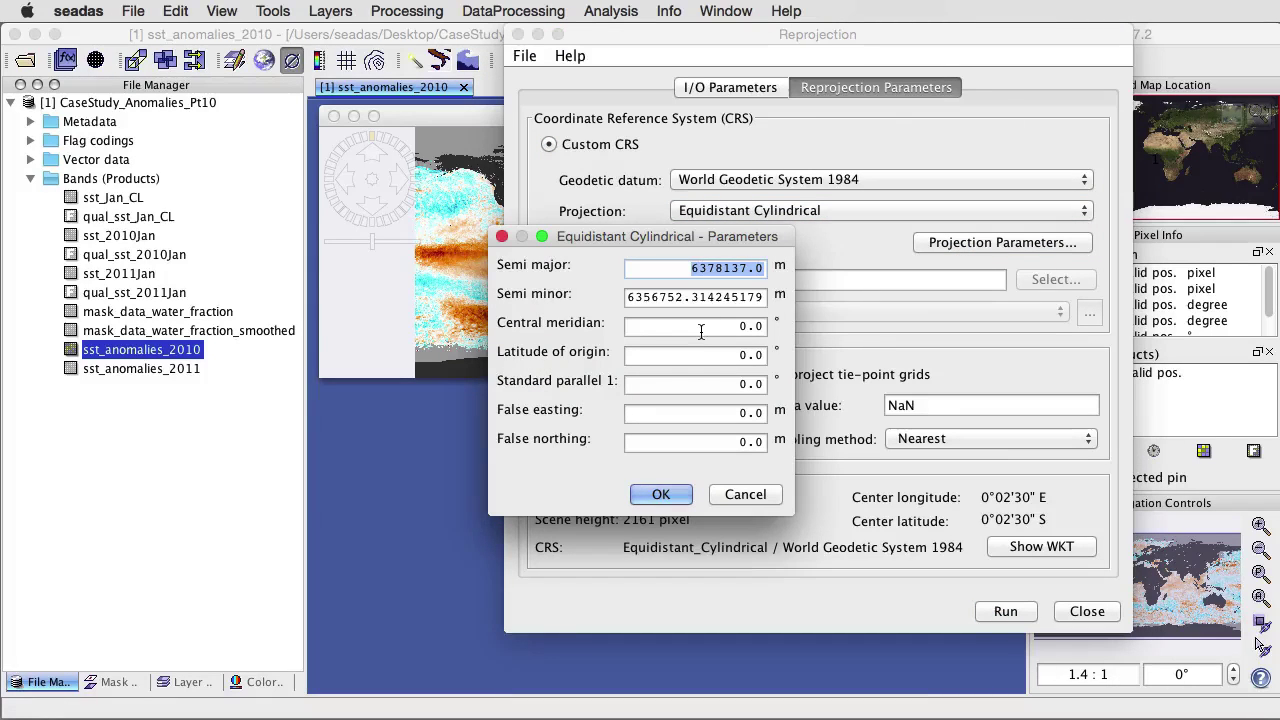
click(698, 326)
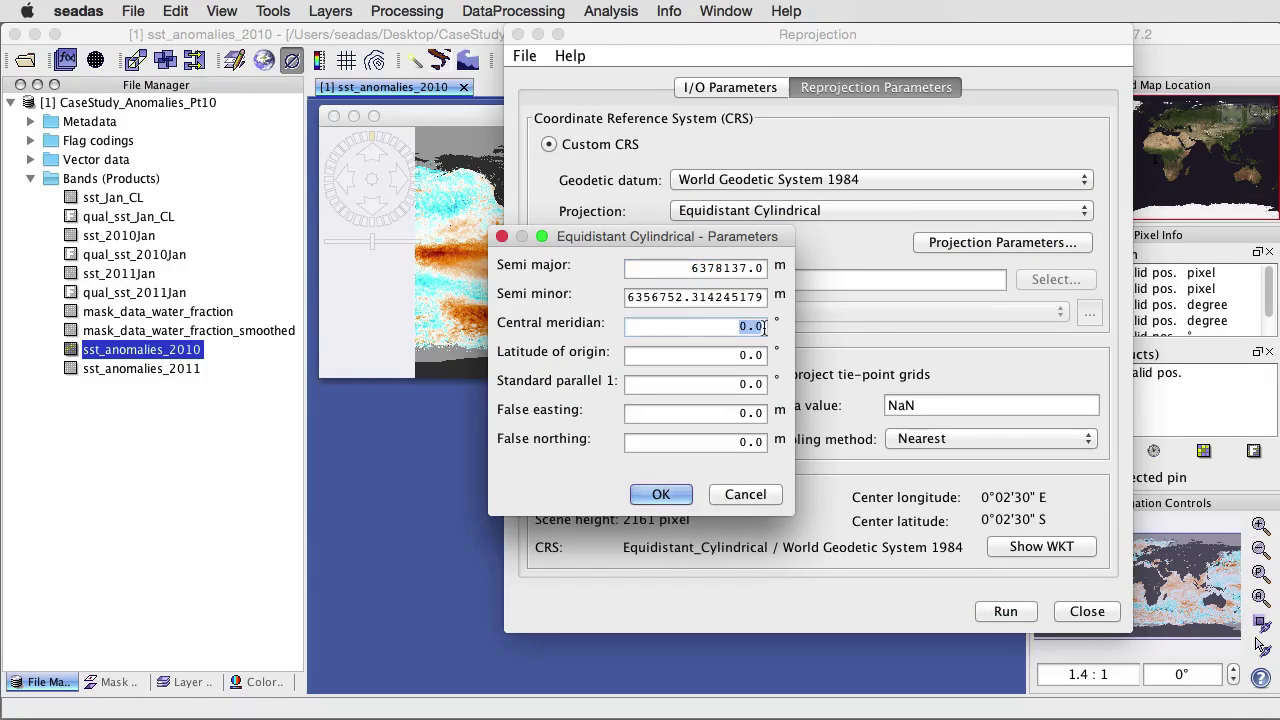
text(160.0)
click(661, 497)
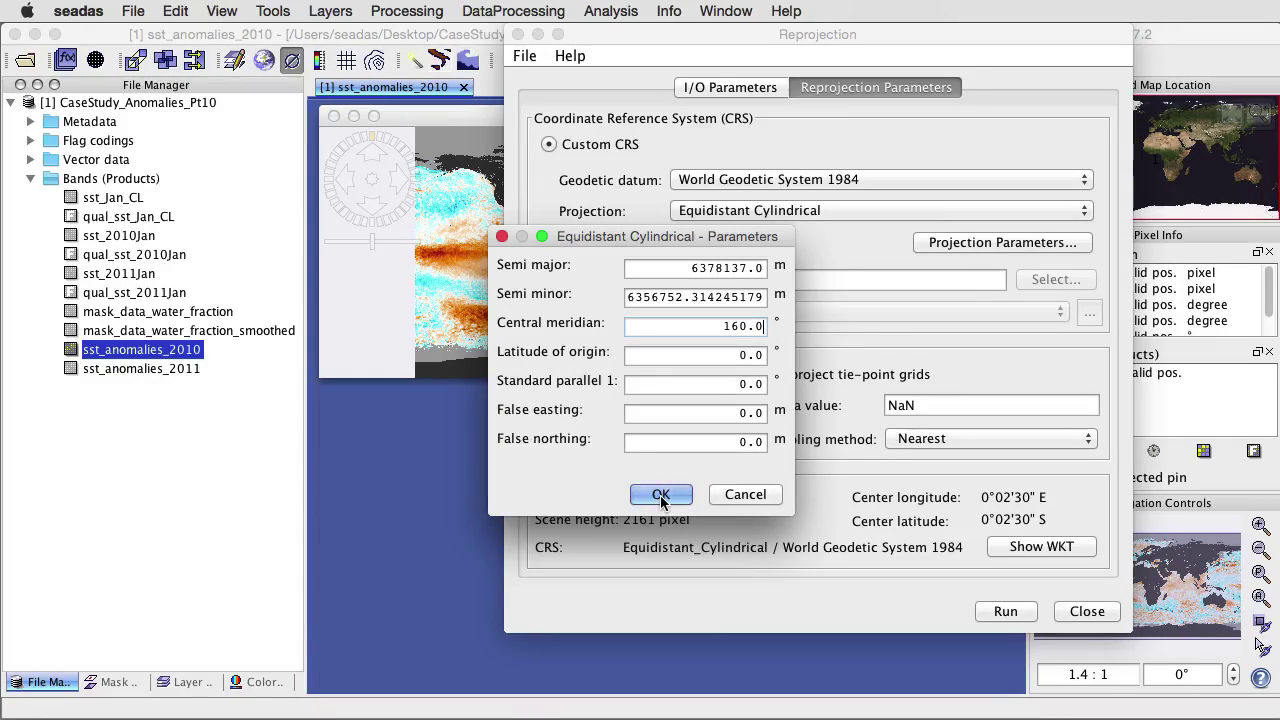
click(661, 497)
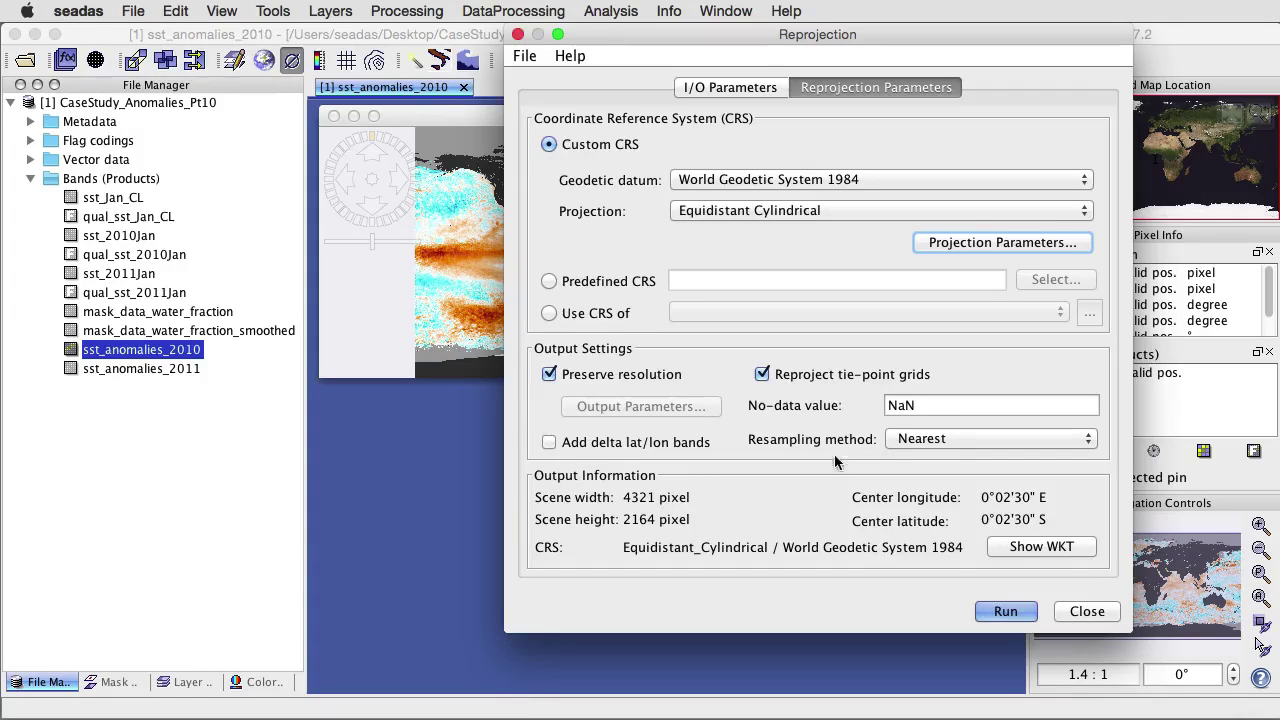
Step: Keep Nearest resampling, name the target file CaseStudy_Anomalies_Pt11, and run the reprojection
click(968, 440)
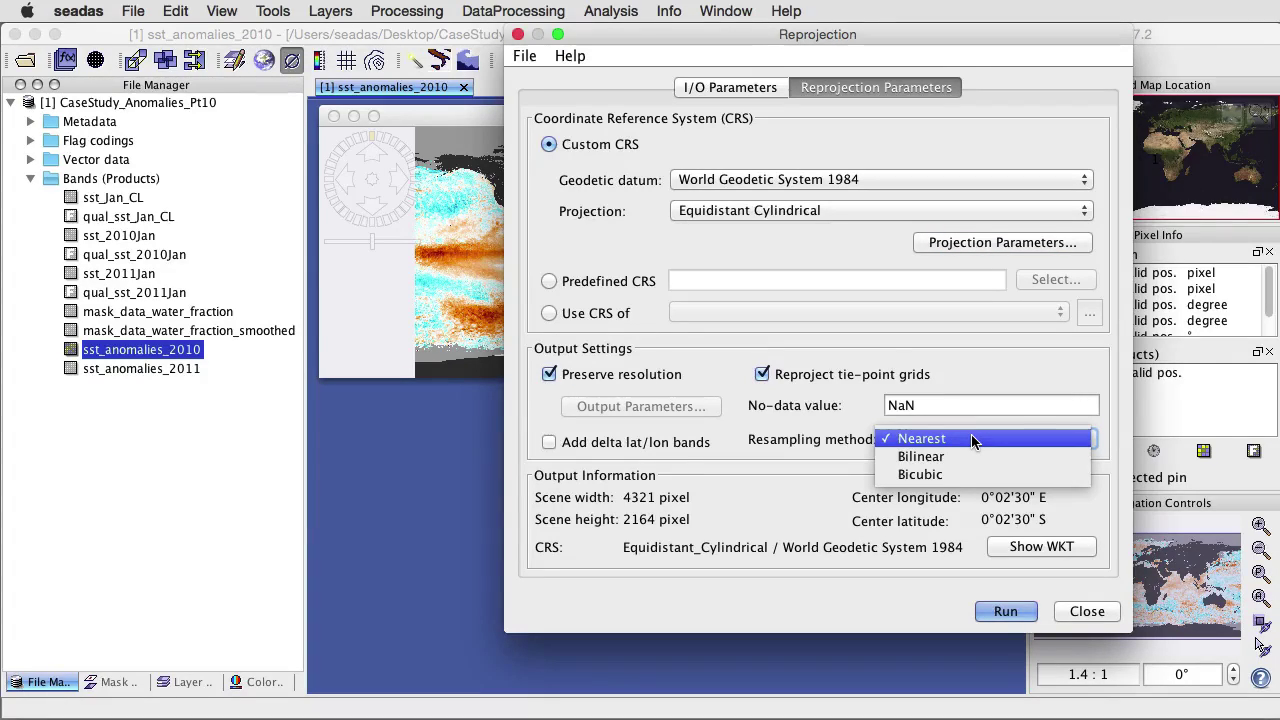
click(750, 89)
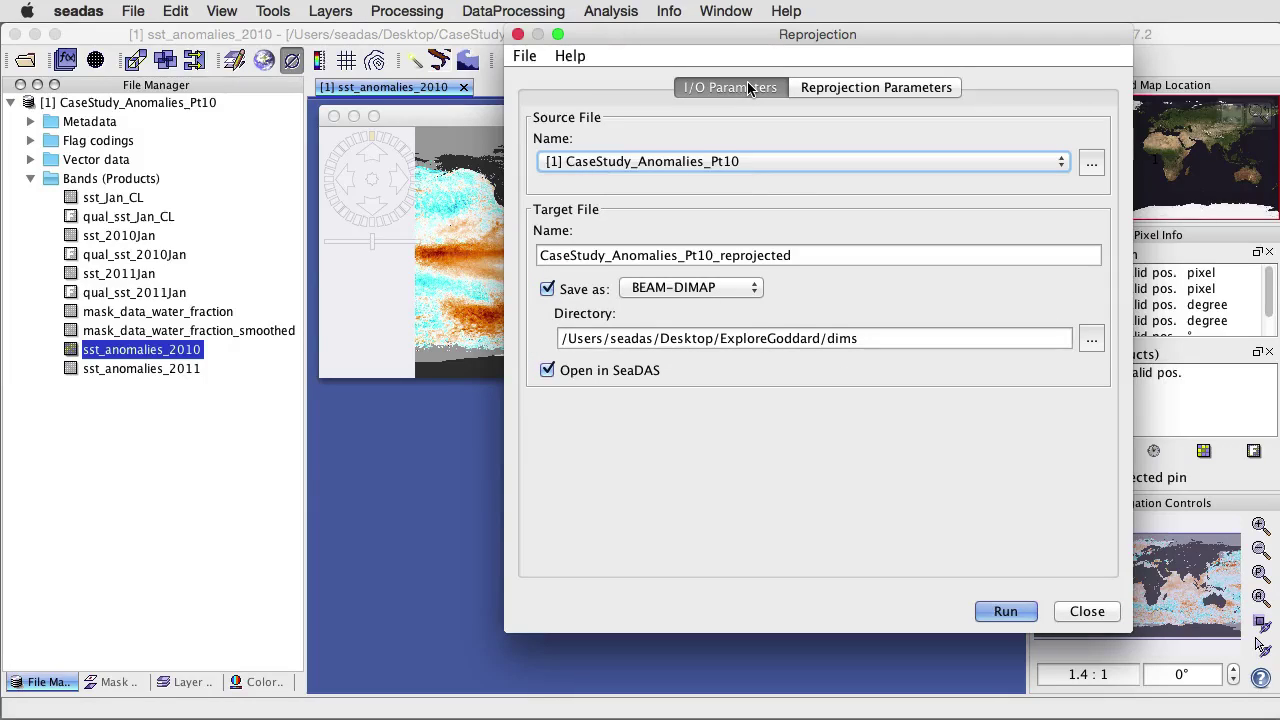
drag(793, 256, 705, 258)
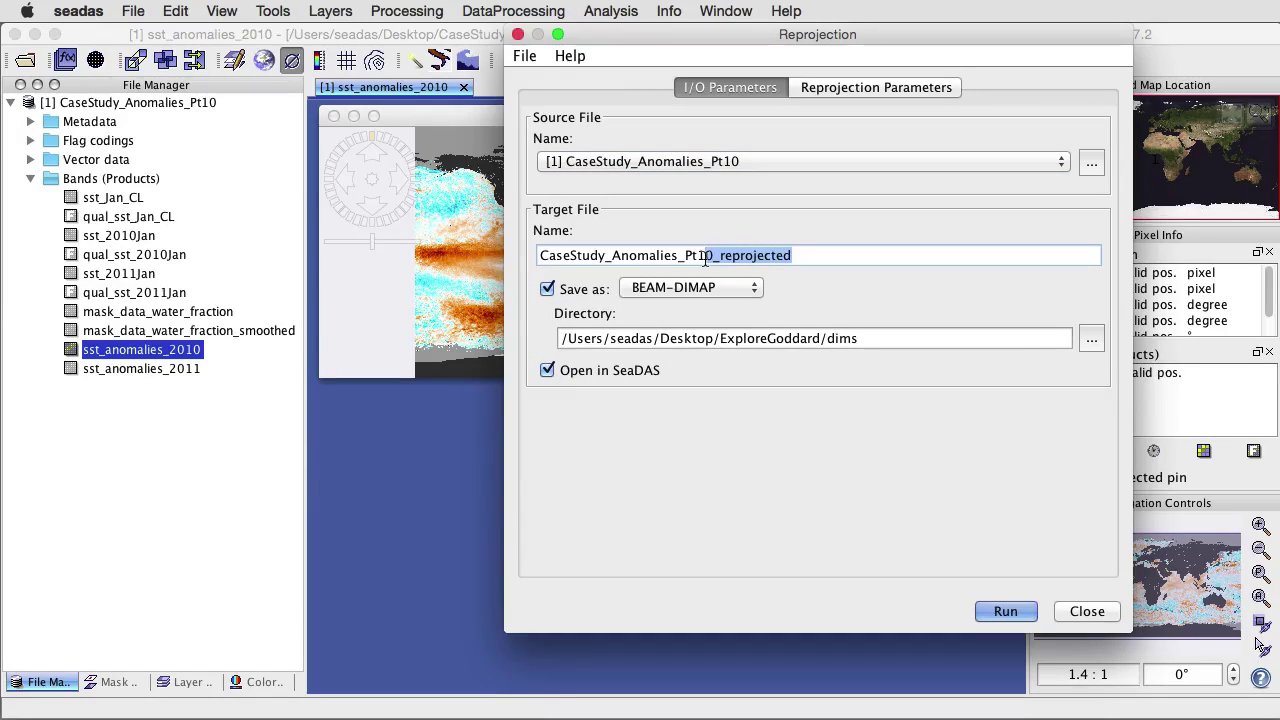
text(1)
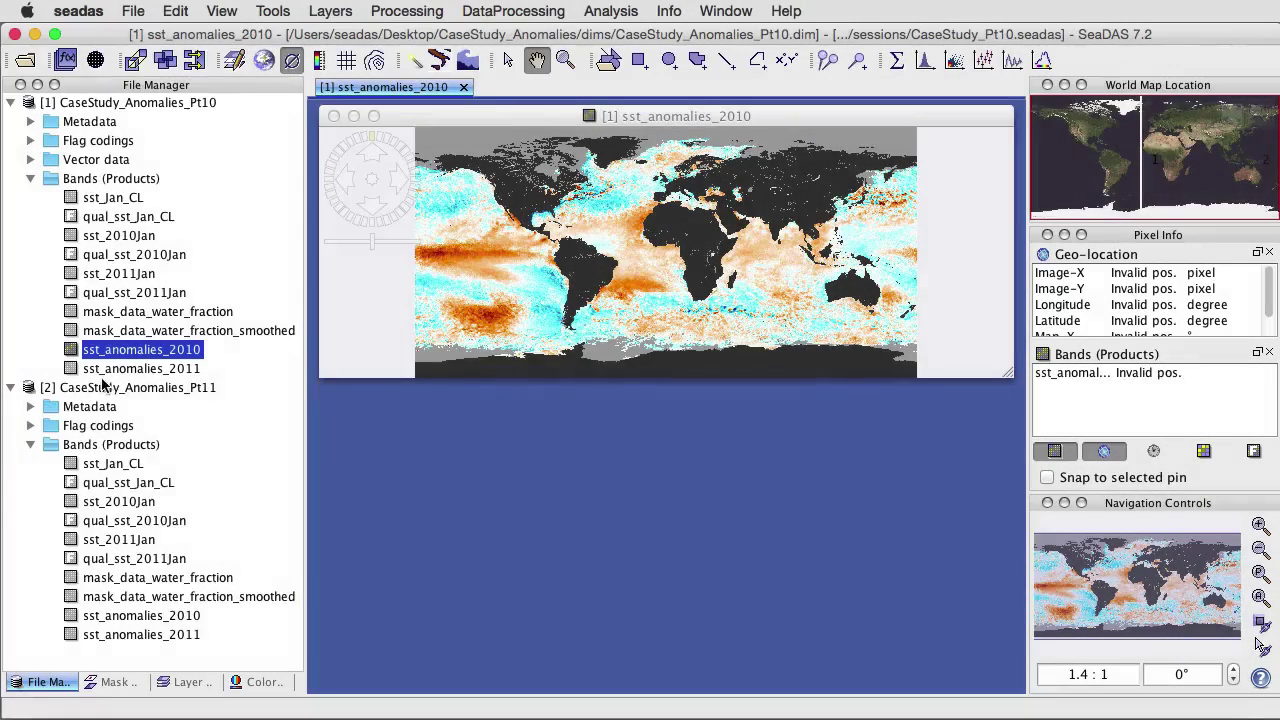
Step: Open the reprojected sst_anomalies_2010 from CaseStudy_Anomalies_Pt11 and tile it vertically with the original, fitted to its window
click(156, 388)
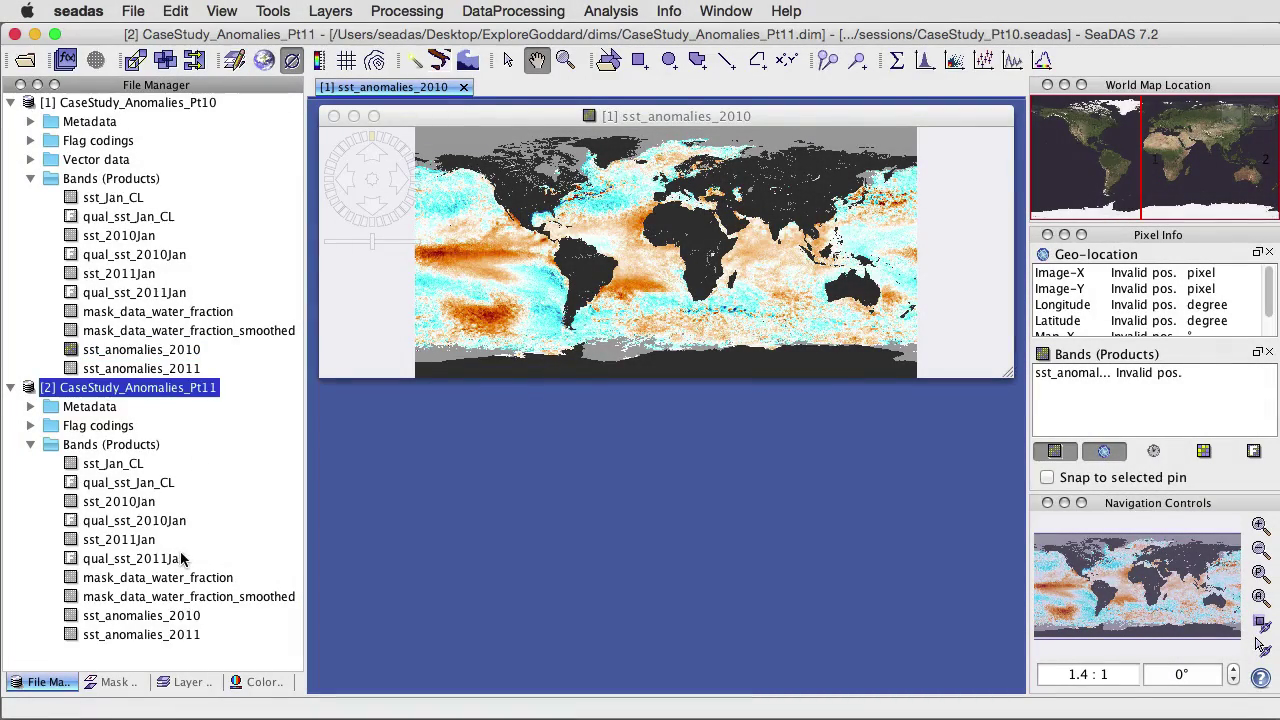
double_click(172, 616)
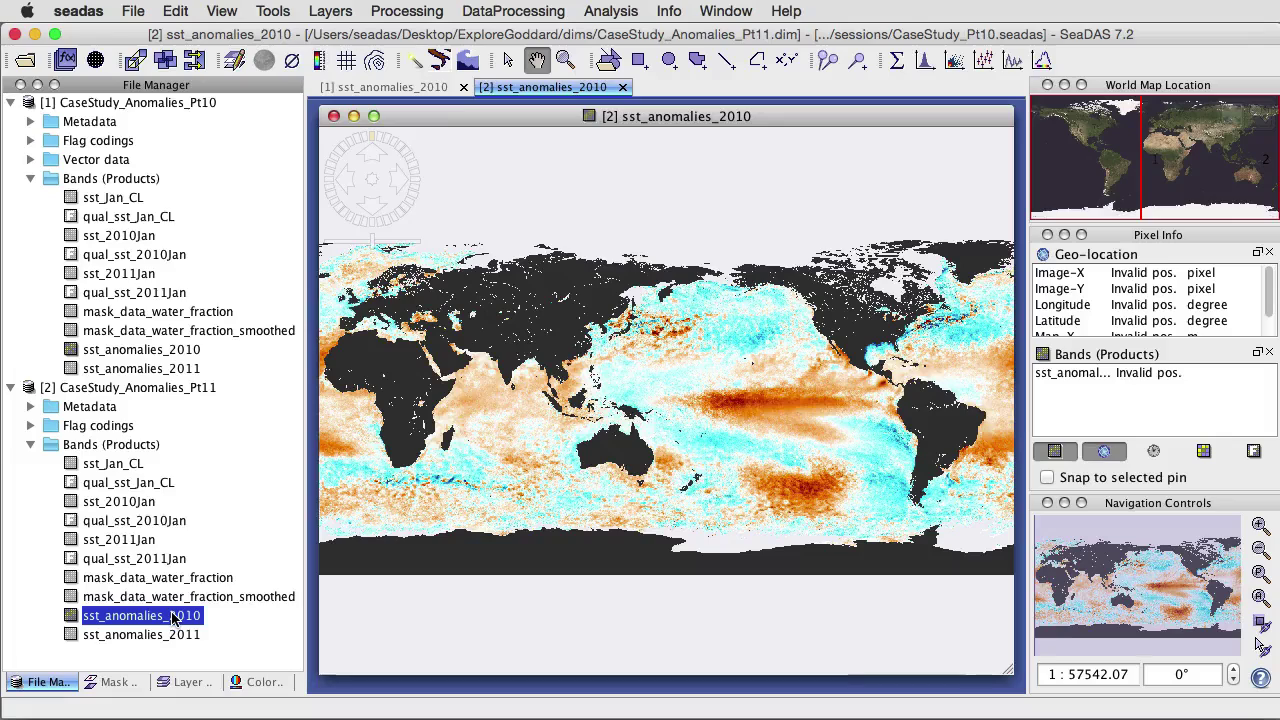
click(722, 11)
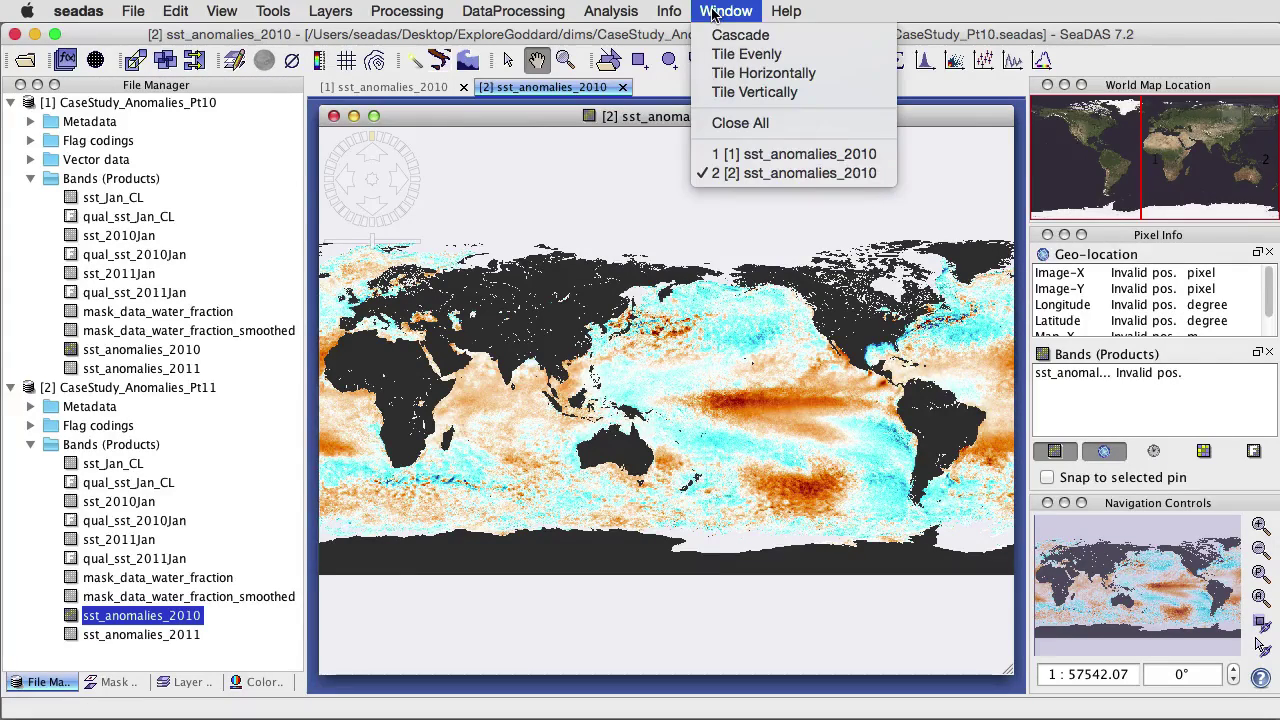
click(735, 92)
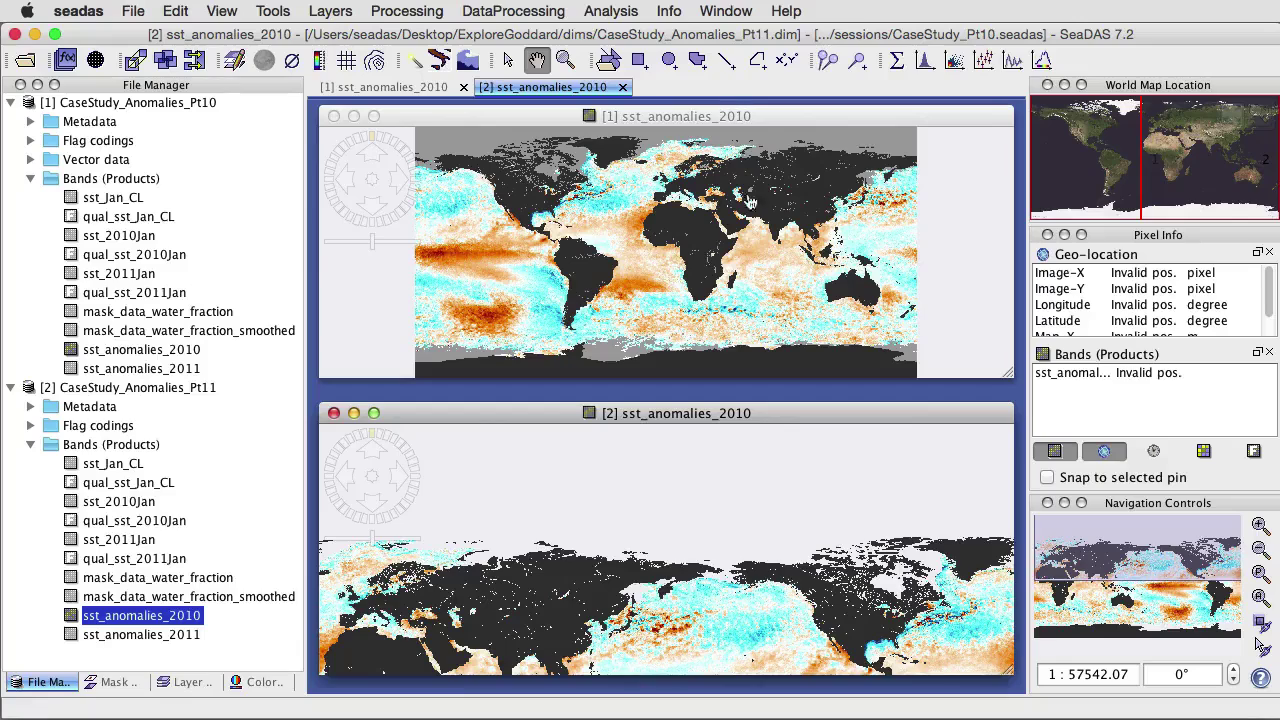
click(1259, 596)
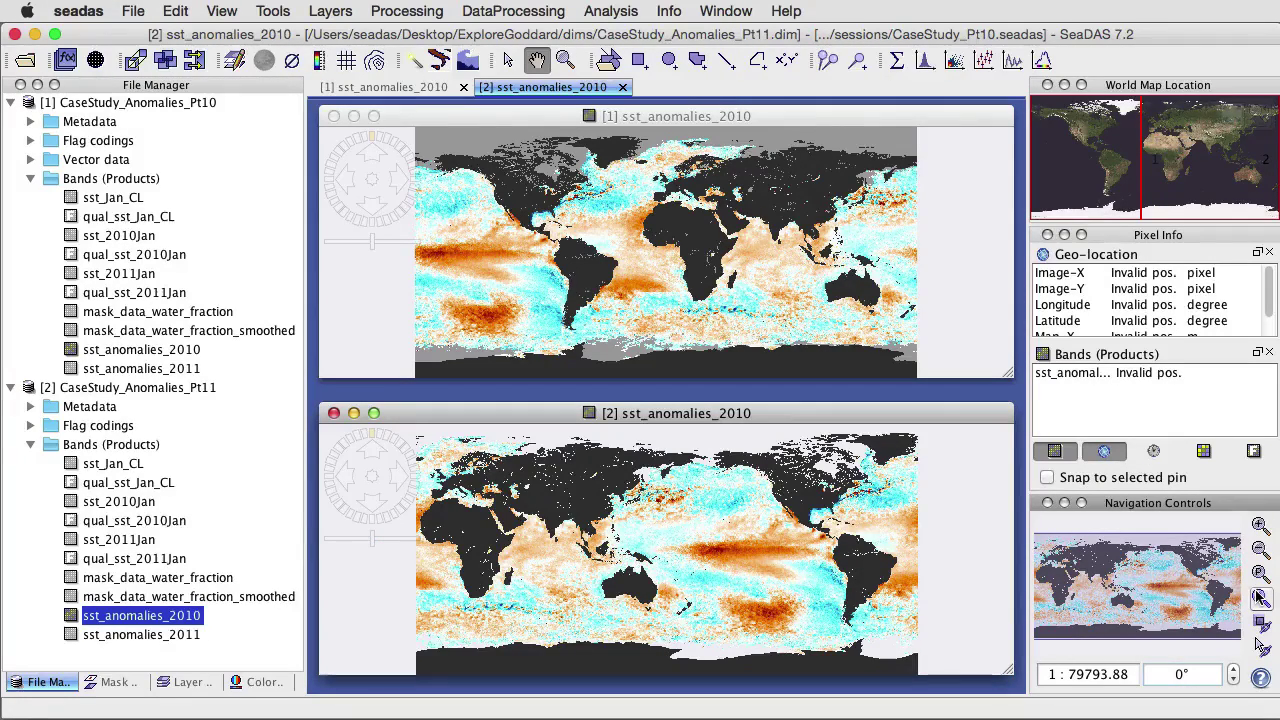
Step: Show the no-data layer on the reprojected sst_anomalies_2010 and frame the Pacific Ocean
click(300, 61)
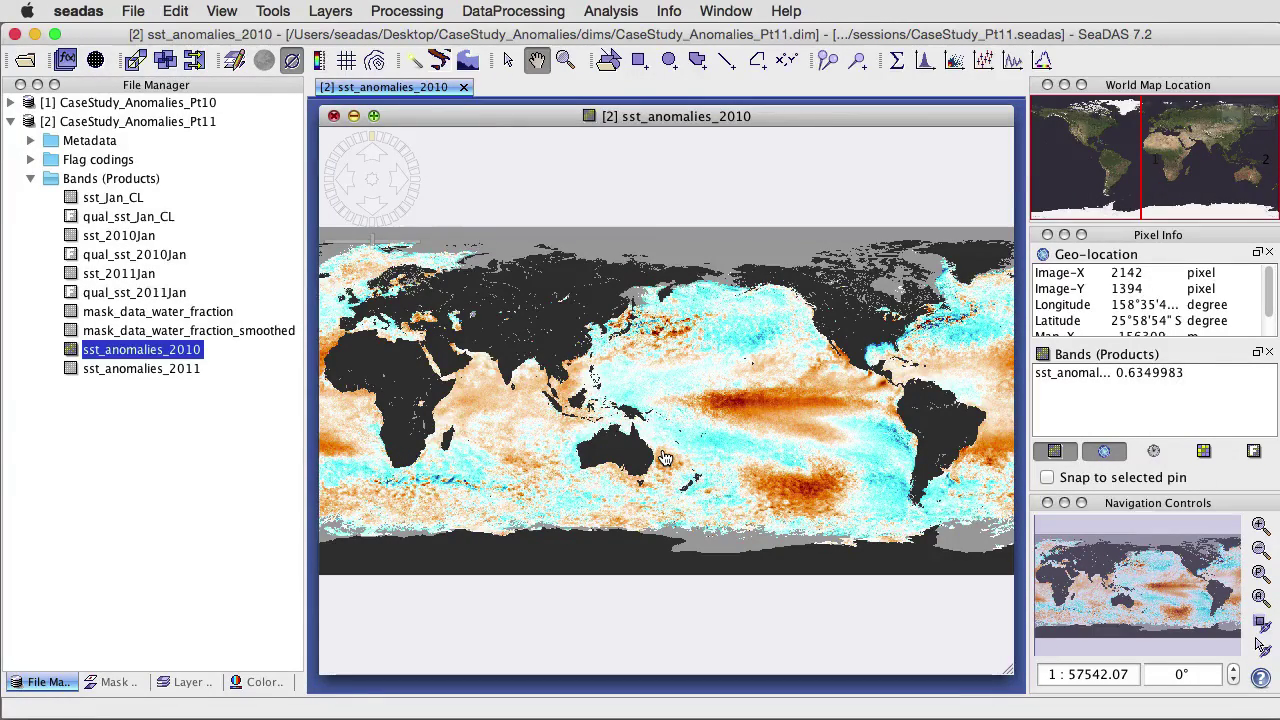
scroll(665, 458, up, 2)
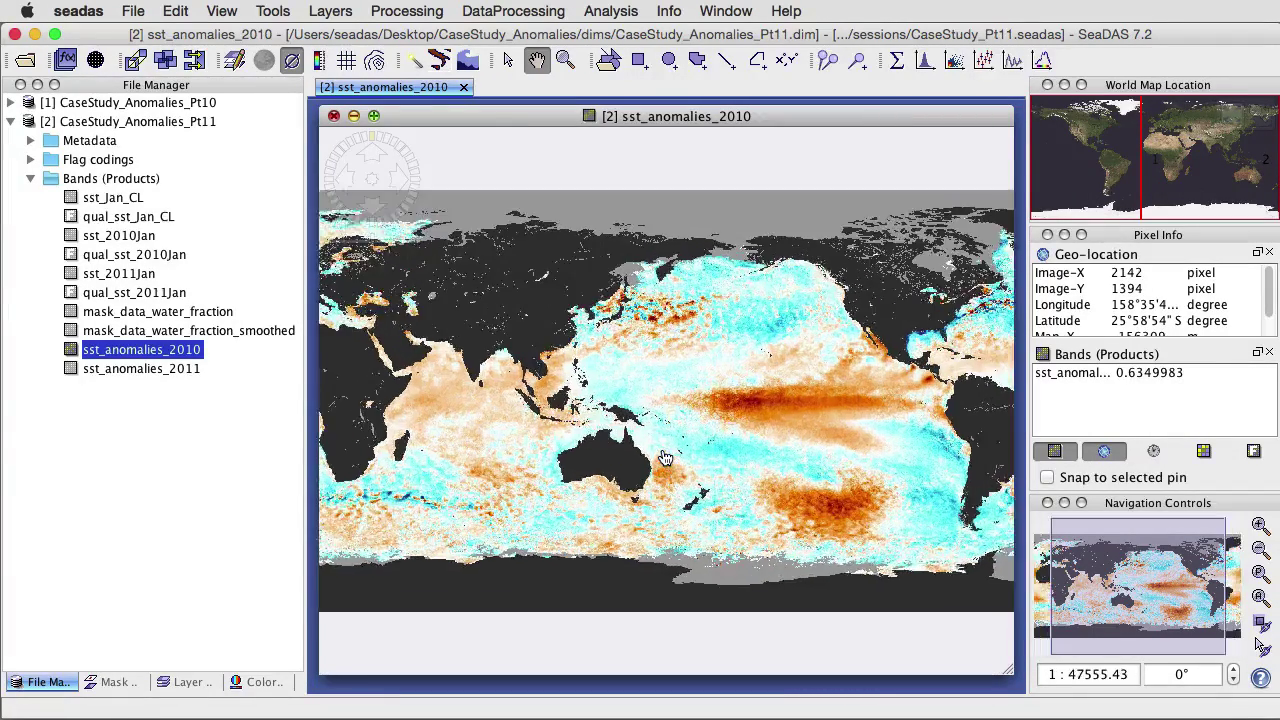
scroll(665, 458, up, 1)
drag(791, 437, 666, 420)
scroll(666, 420, up, 1)
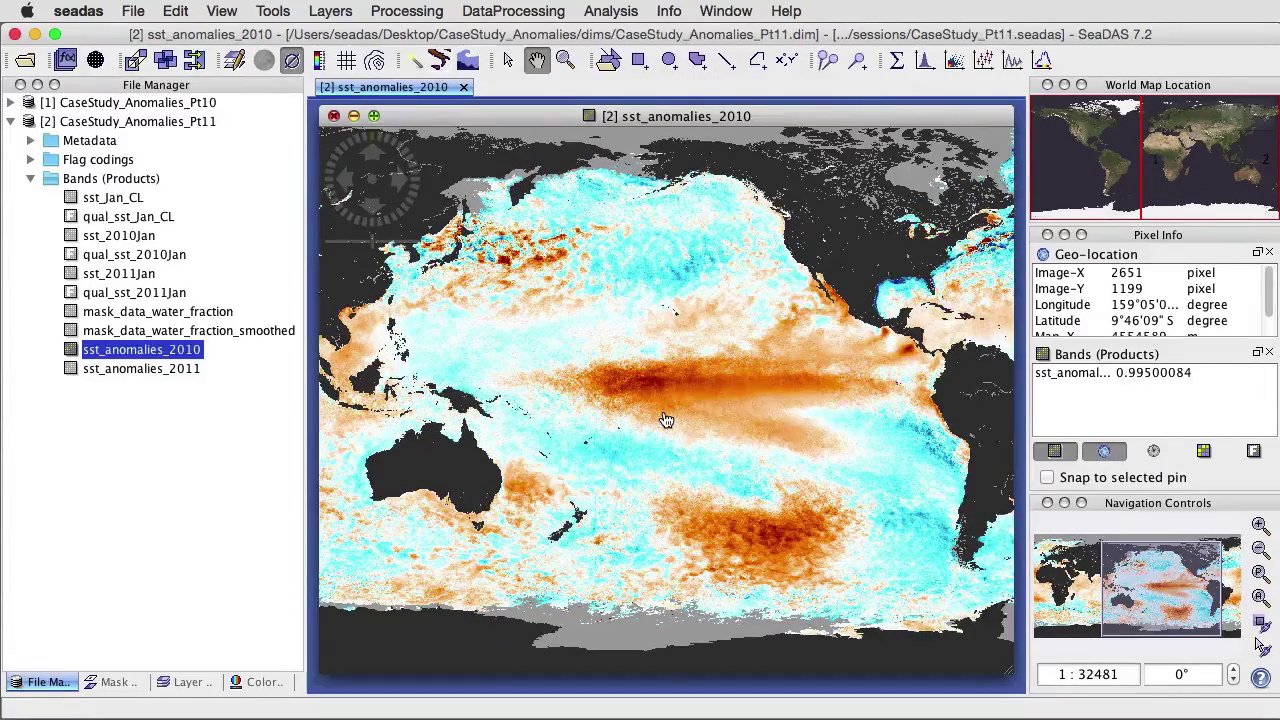
scroll(666, 420, up, 1)
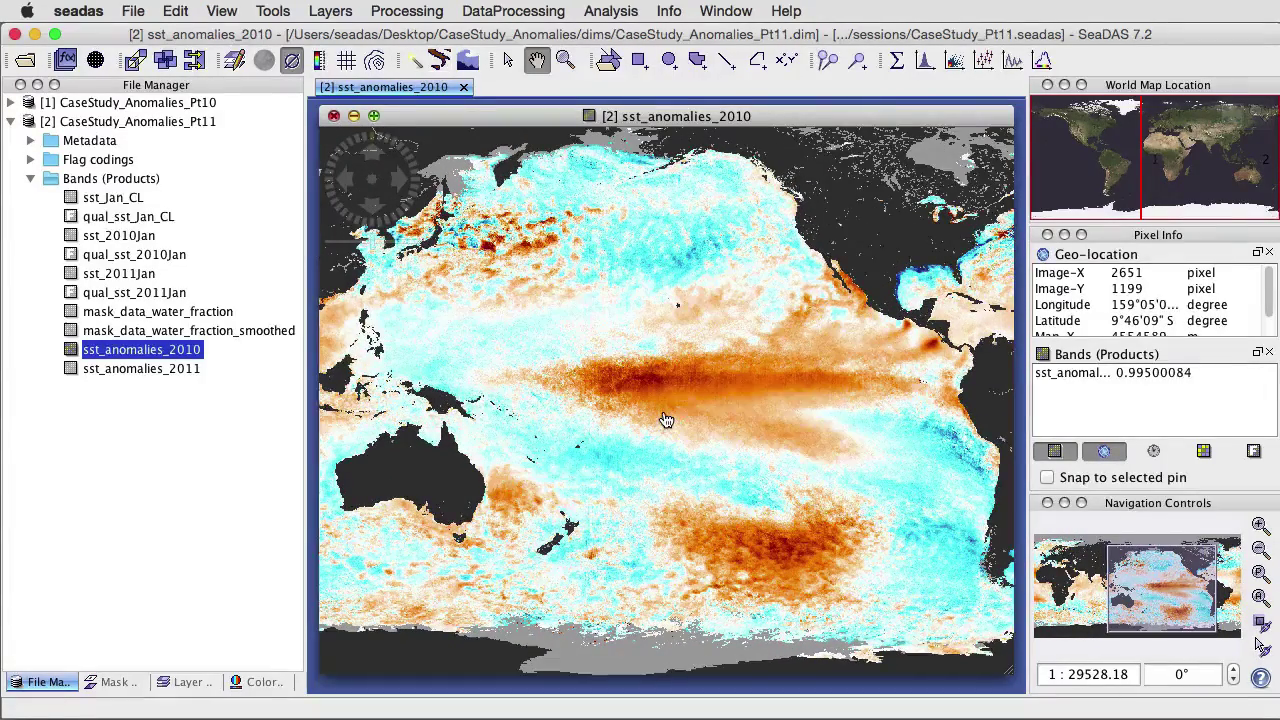
Step: Crop CaseStudy_Anomalies_Pt11 by geographic bounds: north 65.00, west 100.00, south -65.00, east -65.00
click(137, 62)
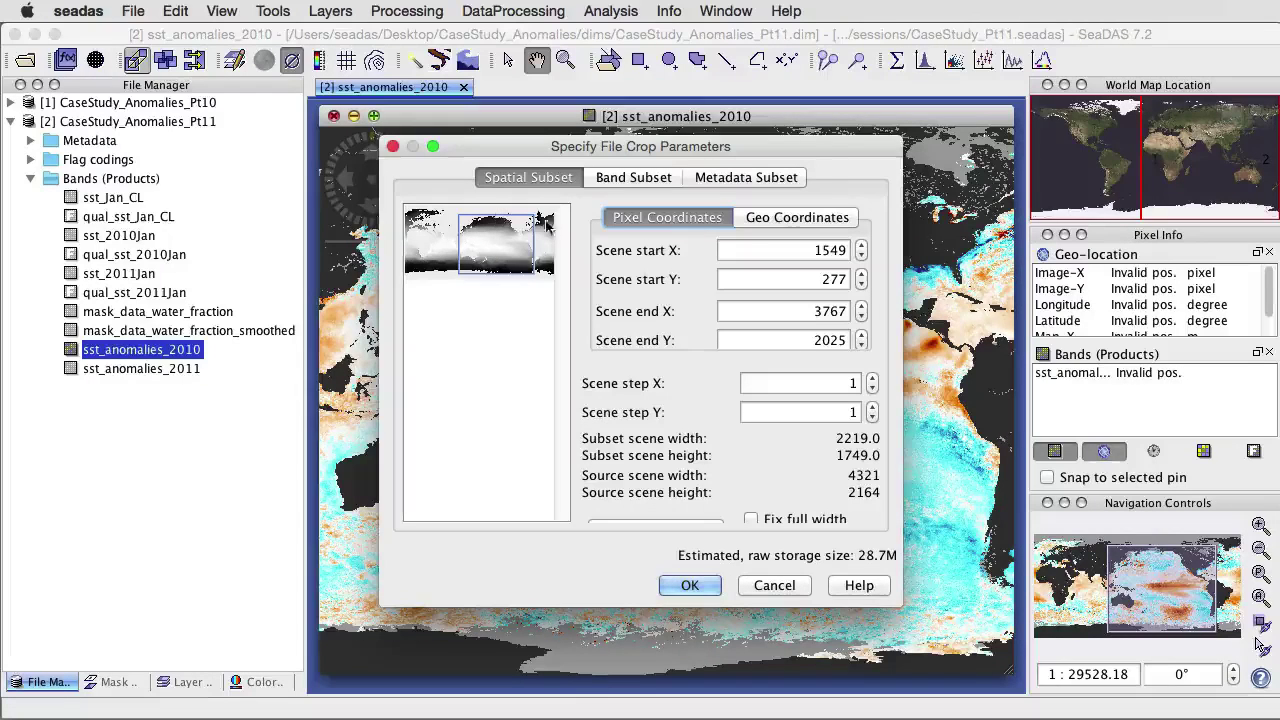
click(797, 220)
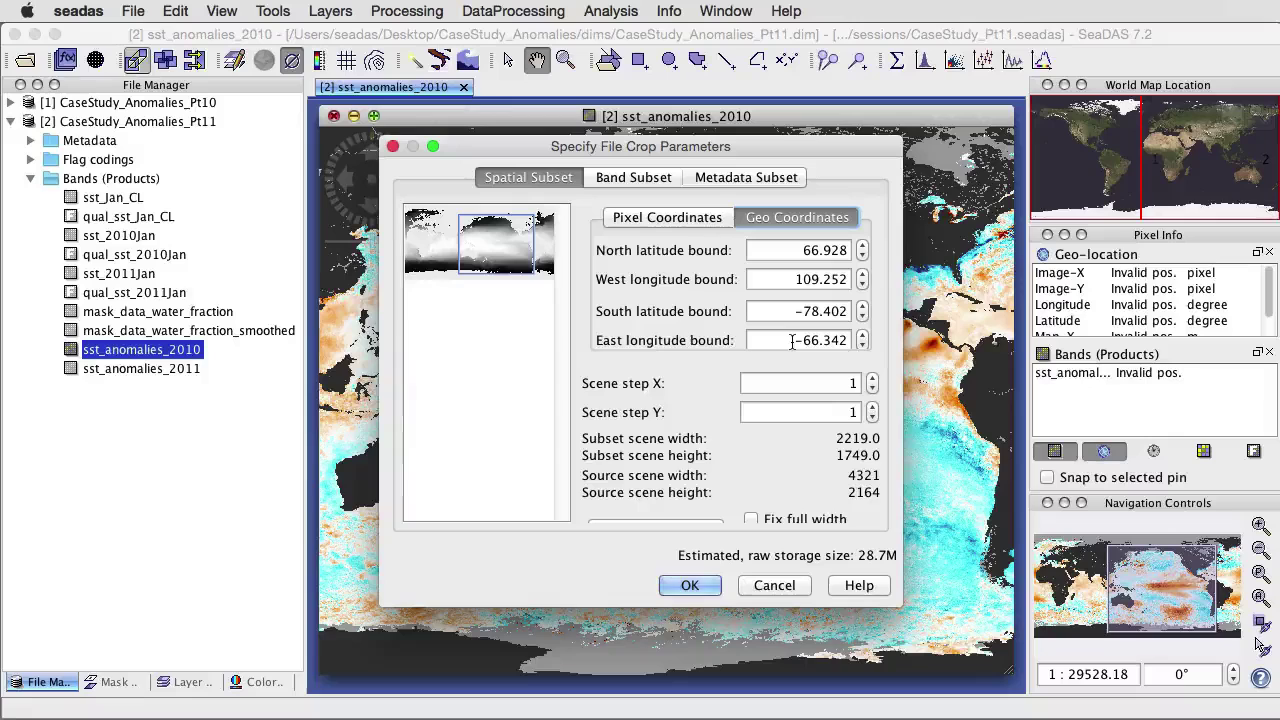
double_click(813, 250)
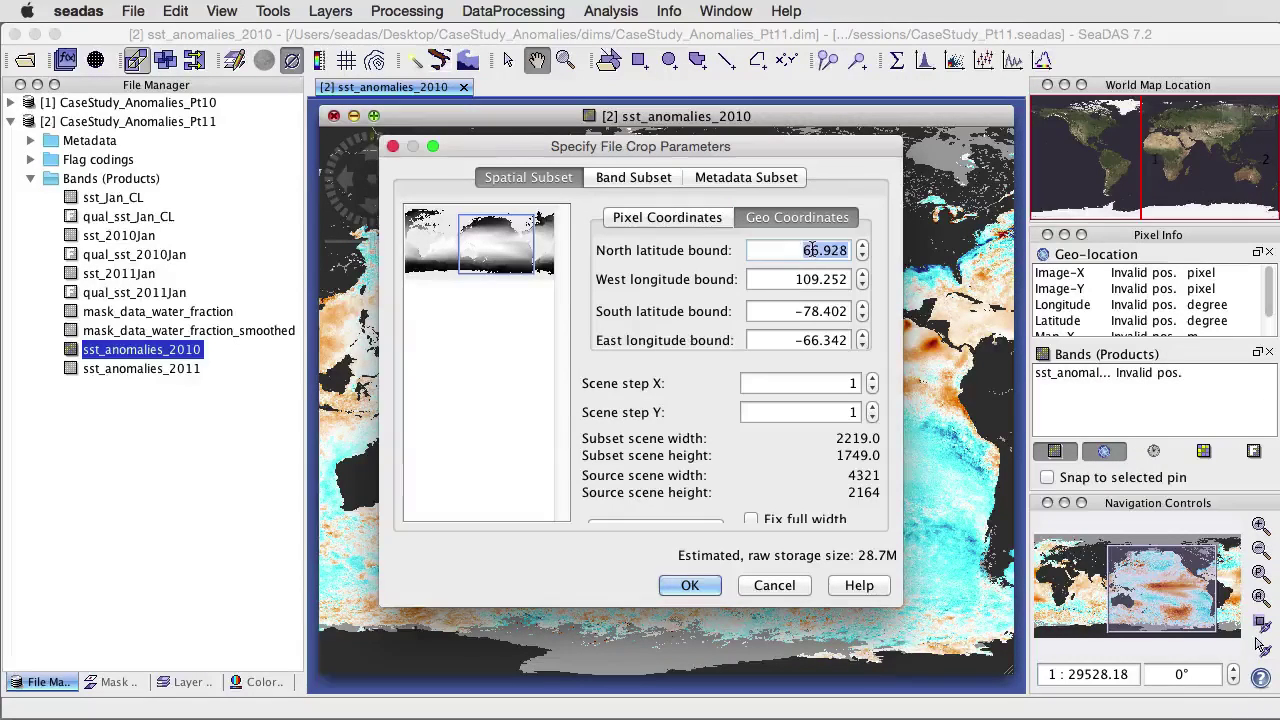
text(65)
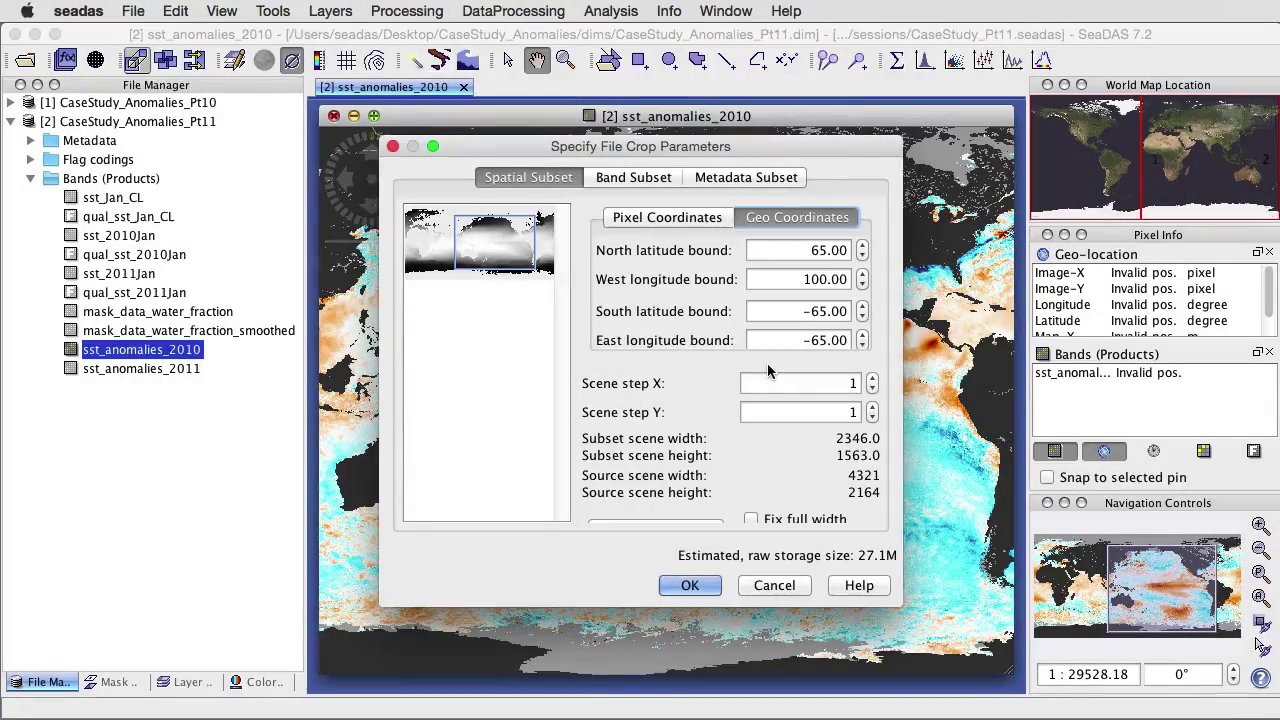
click(698, 586)
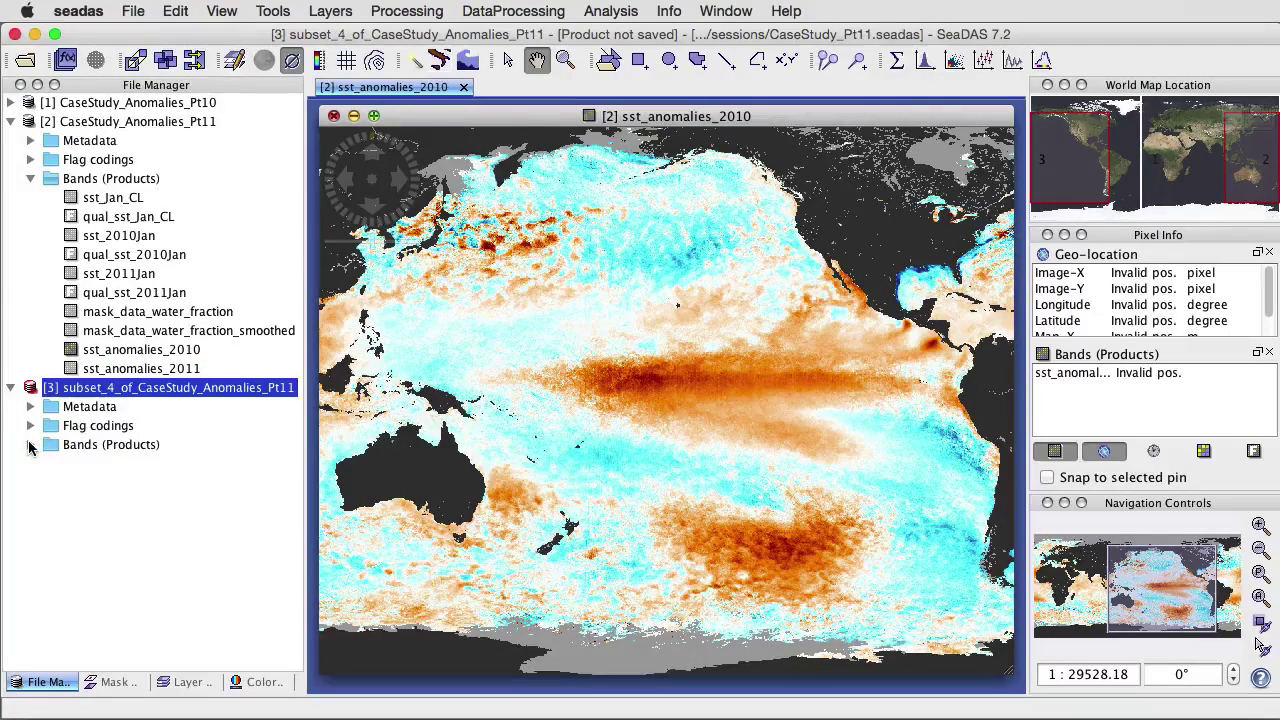
Step: Open the cropped product's sst_anomalies_2010 and sst_anomalies_2011 bands, showing the no-data layer on the 2010 image
click(30, 445)
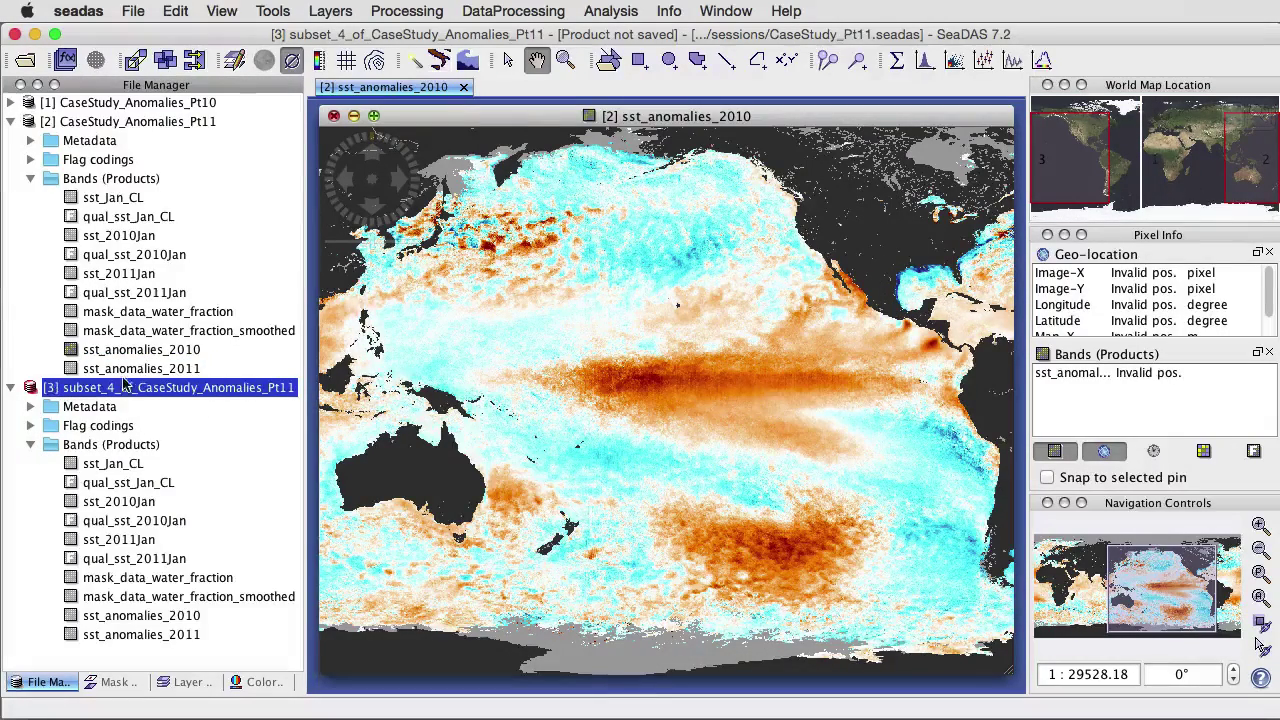
double_click(126, 616)
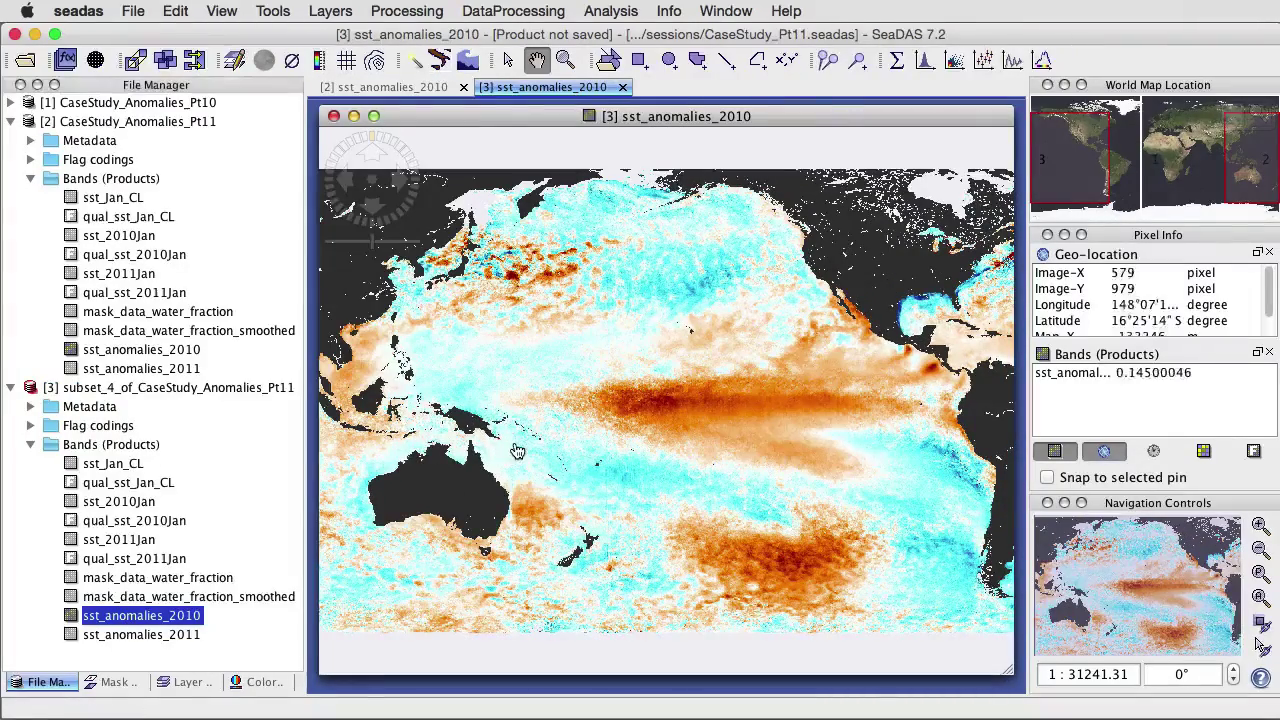
scroll(517, 451, up, 1)
scroll(517, 451, down, 1)
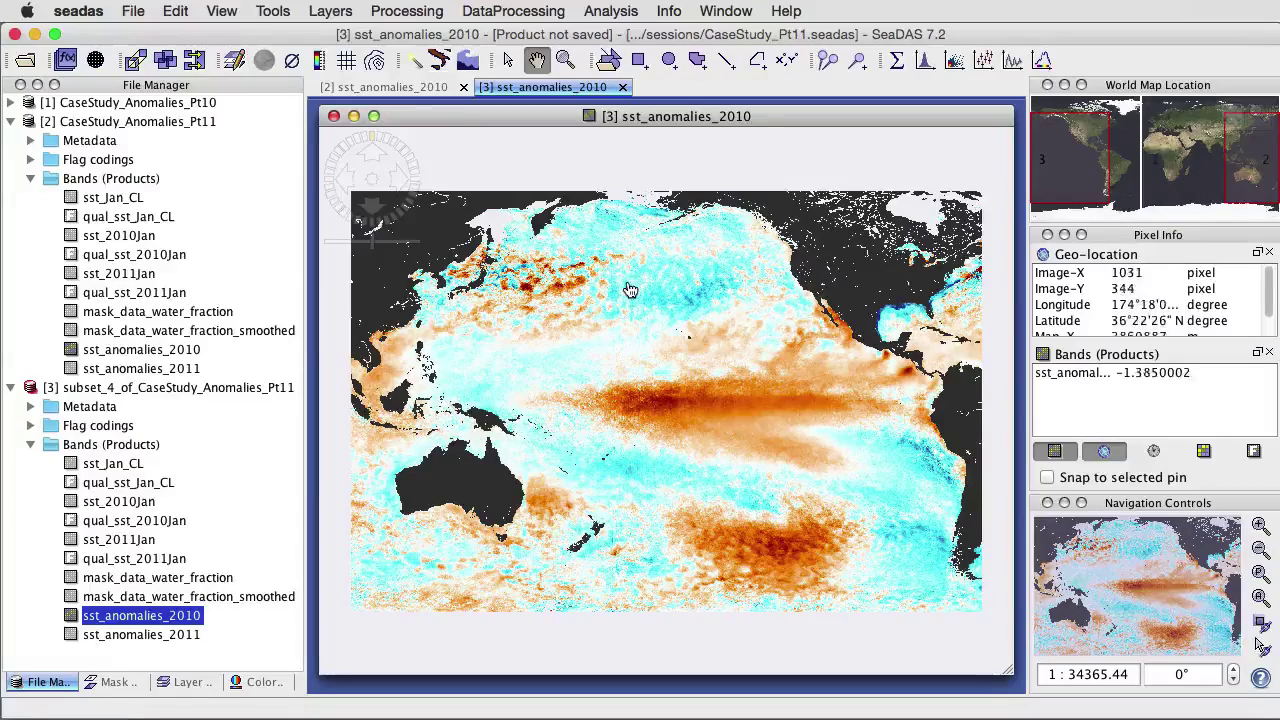
click(292, 63)
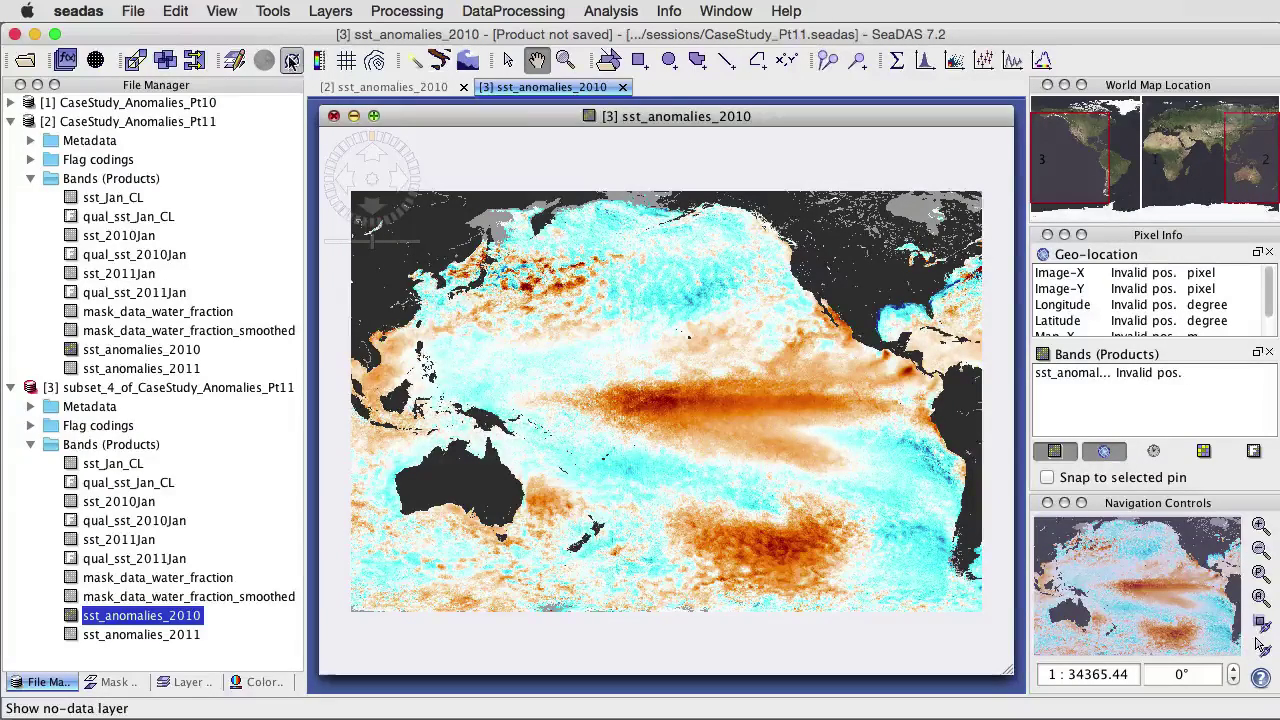
double_click(115, 641)
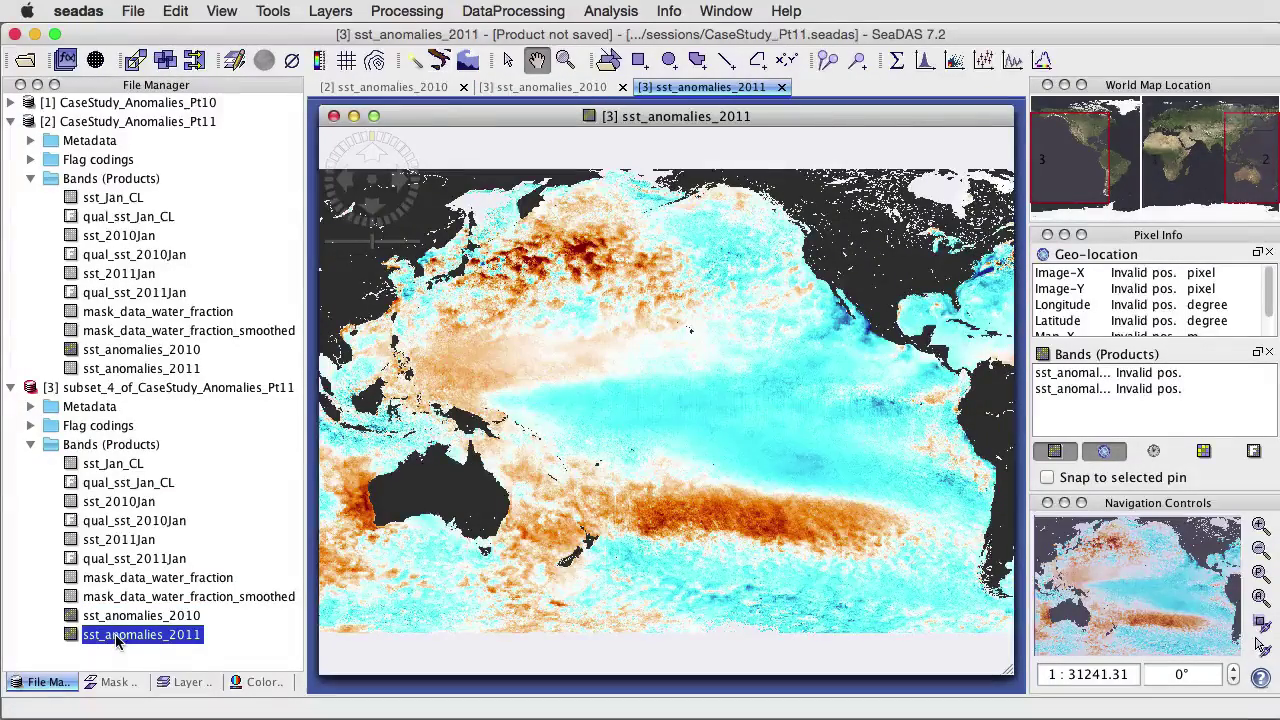
scroll(447, 514, down, 1)
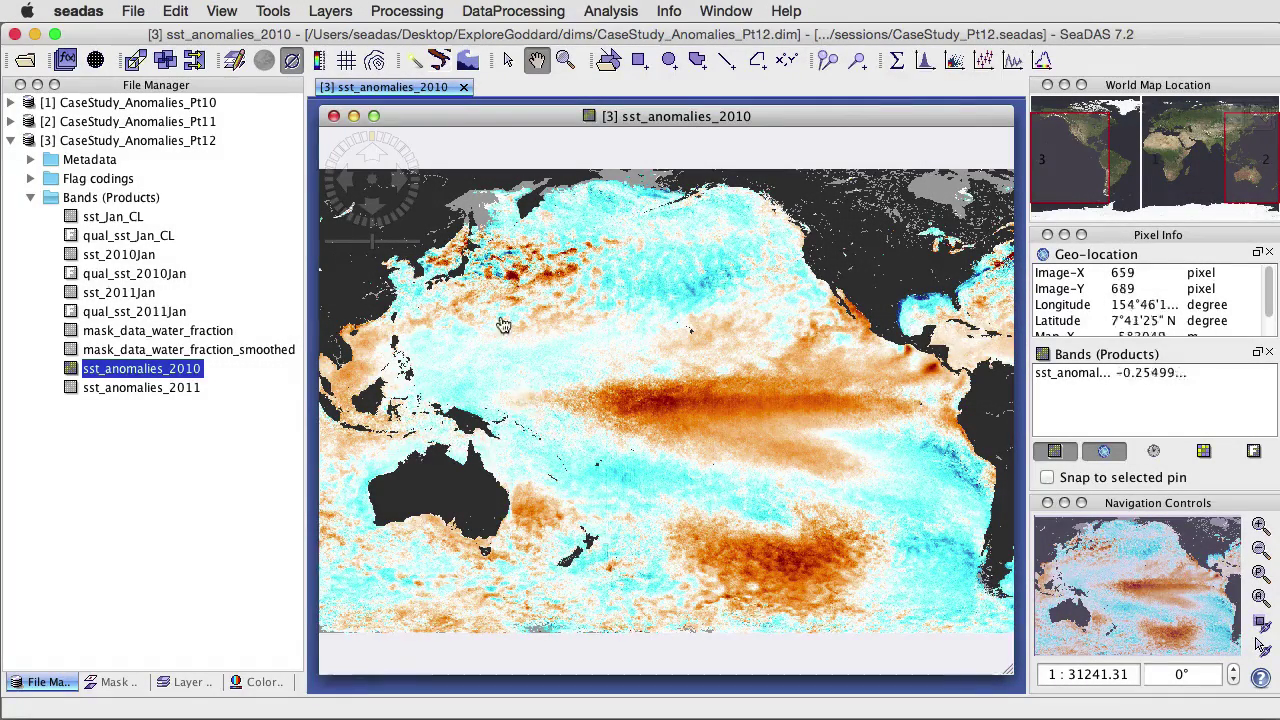
Step: Show map gridlines on sst_anomalies_2010 of CaseStudy_Anomalies_Pt12 and bring up its layer list, with the whole labelled map in view
click(347, 62)
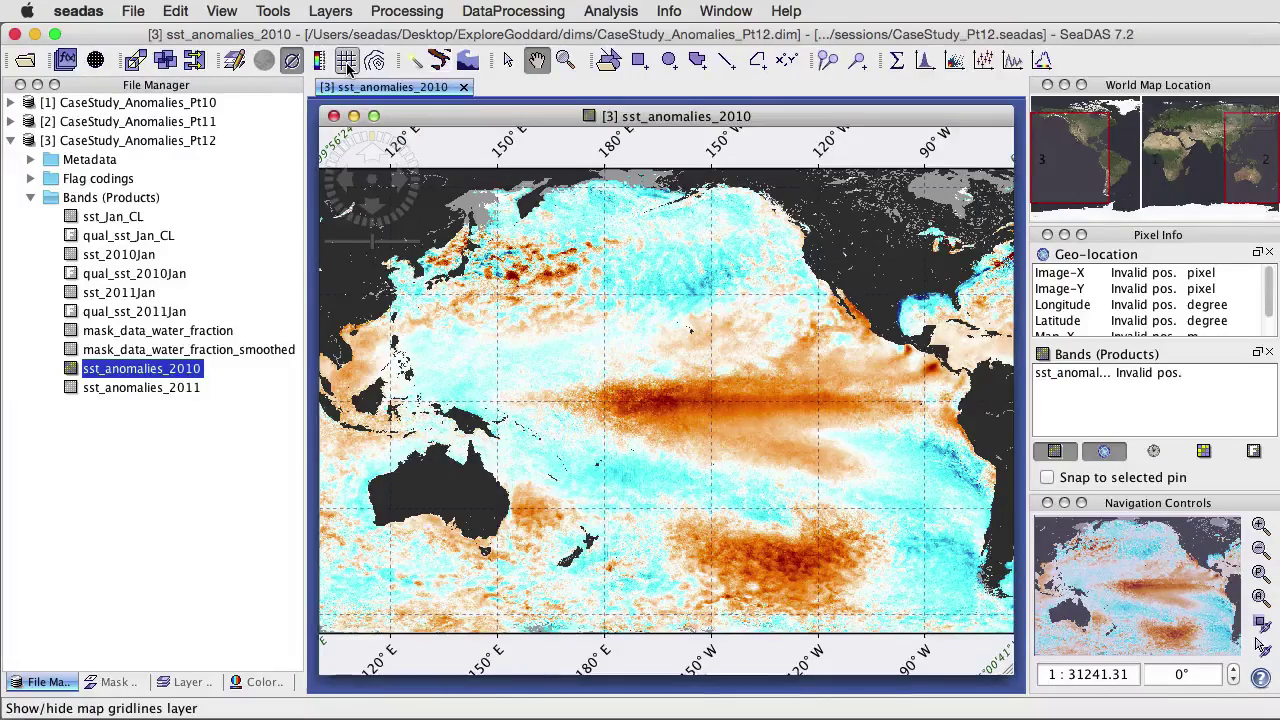
click(187, 681)
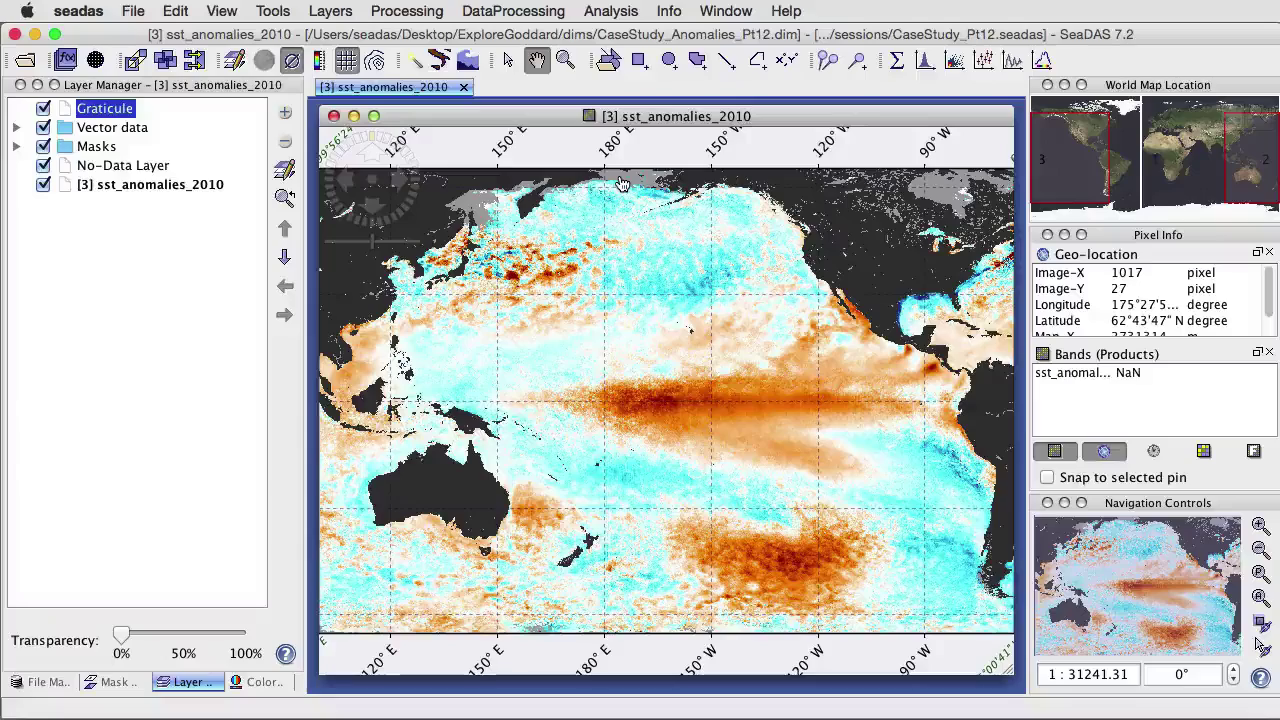
scroll(621, 184, down, 1)
scroll(621, 184, down, 1)
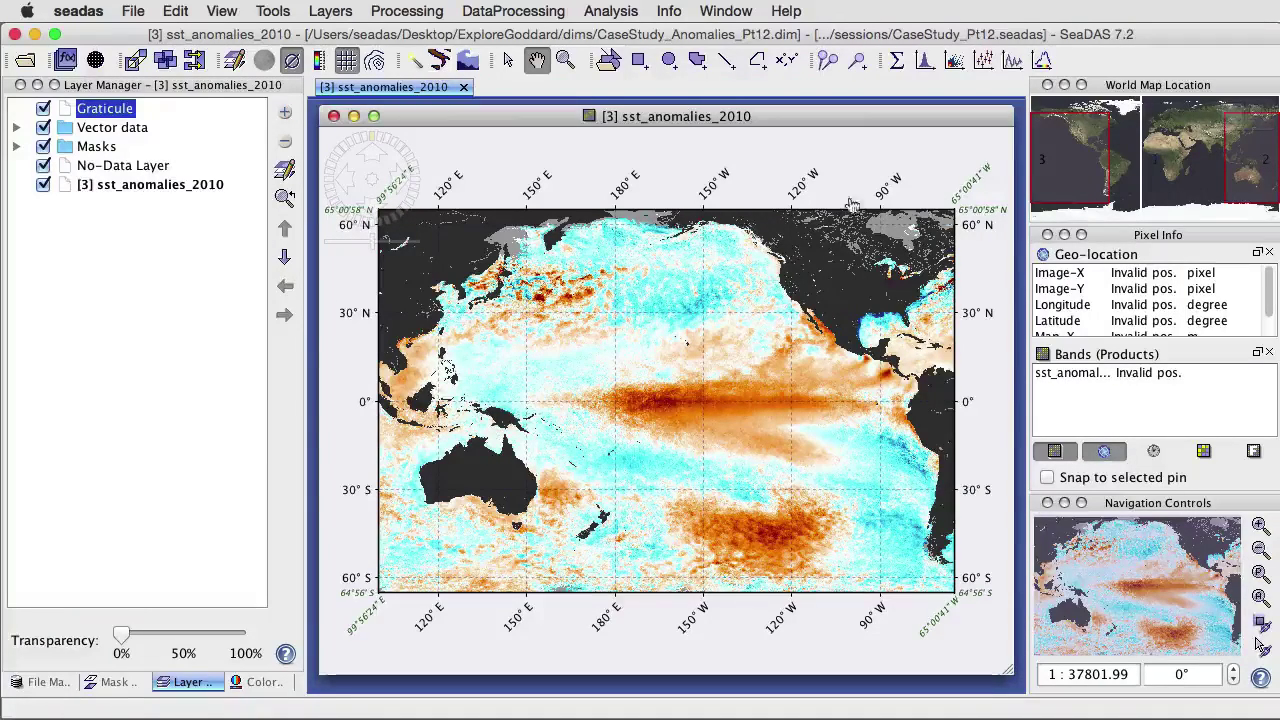
Step: Turn off all longitude and latitude corner labels and the grid lines in the Graticule layer of sst_anomalies_2010
click(236, 62)
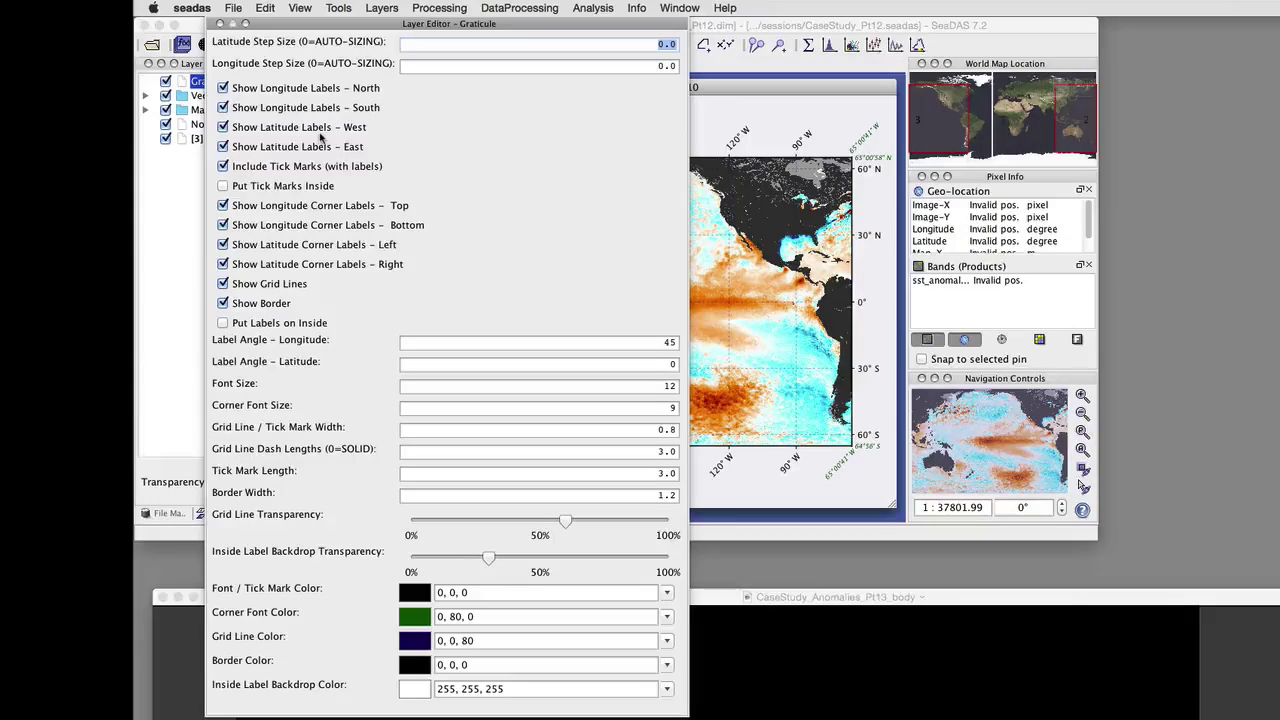
click(223, 205)
click(223, 226)
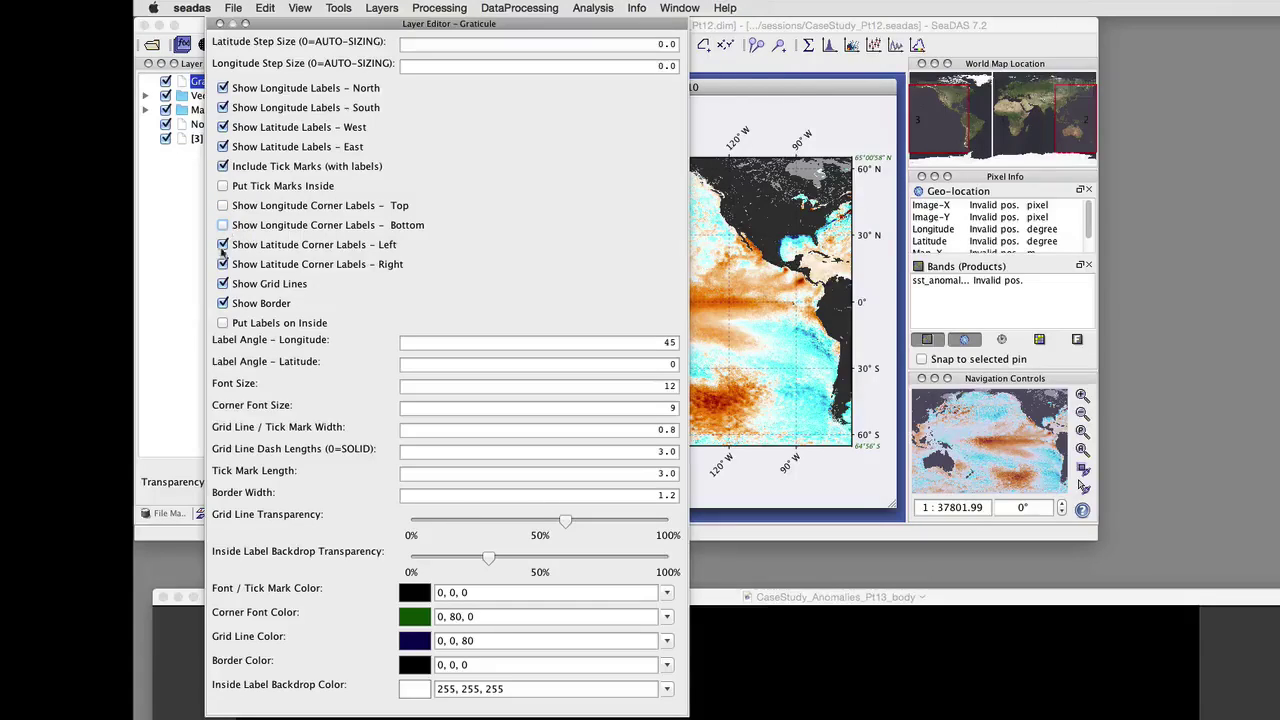
click(223, 245)
click(223, 265)
click(222, 285)
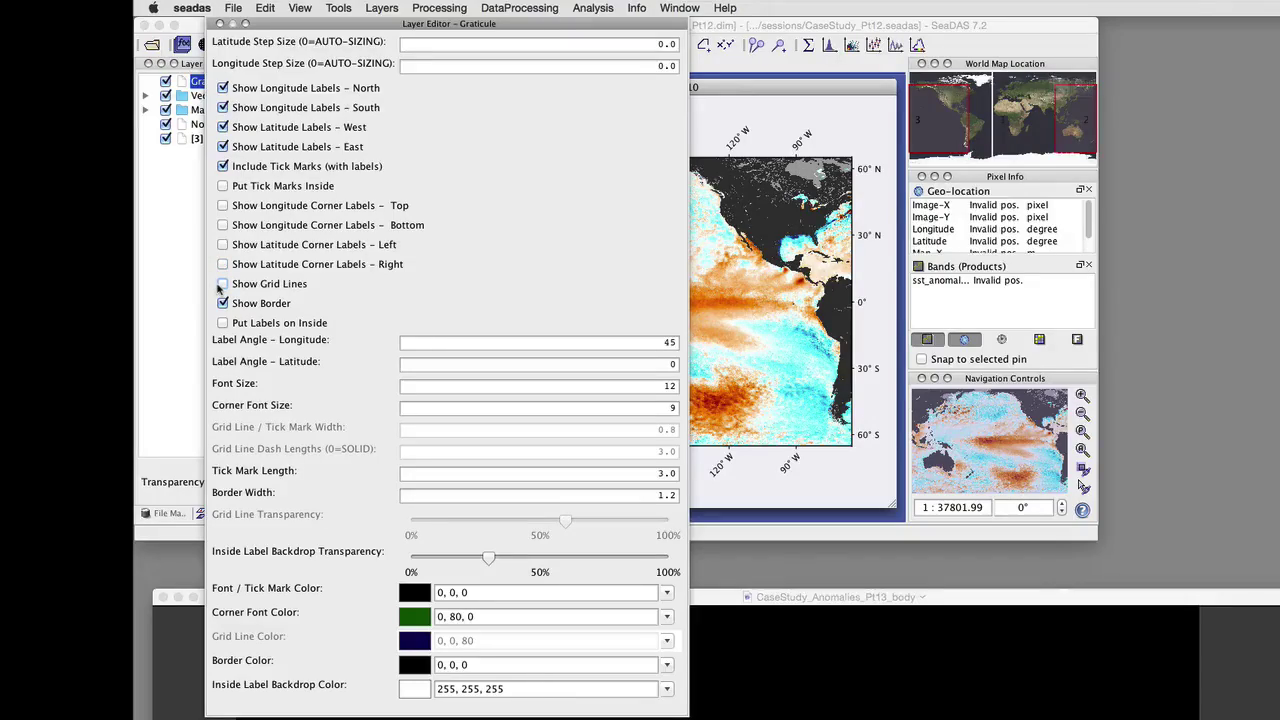
click(219, 24)
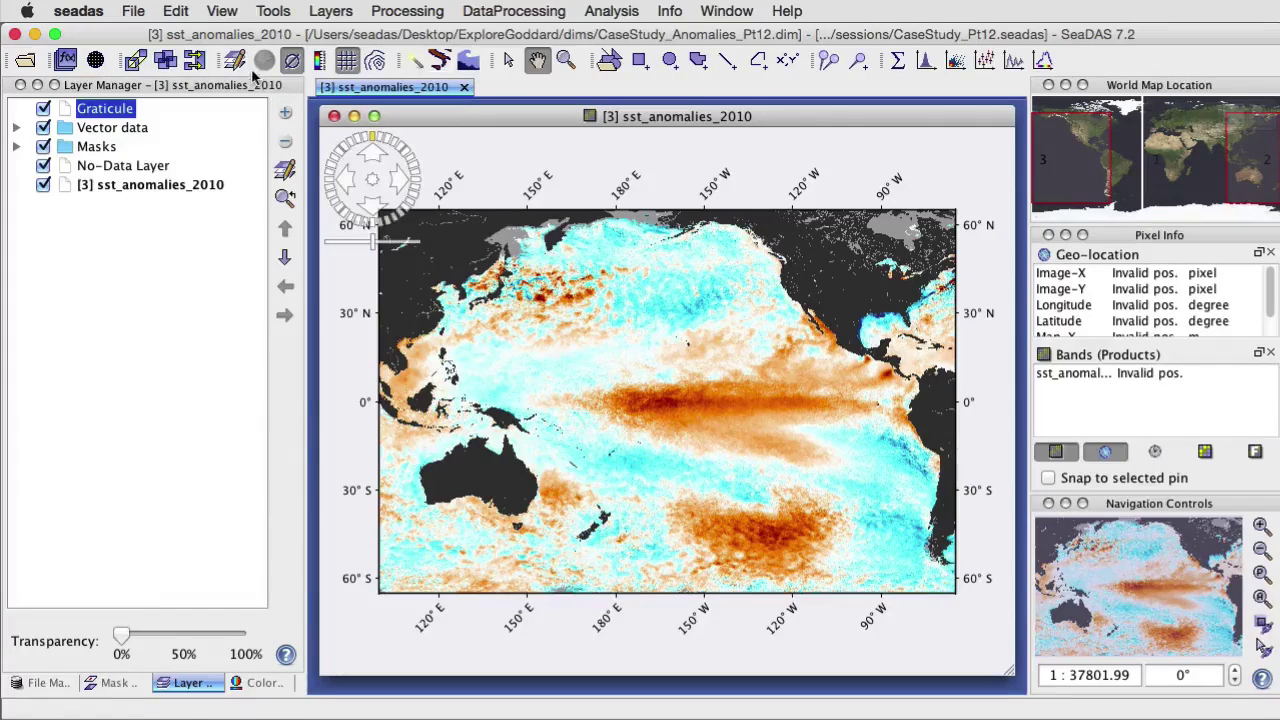
Step: Open the No-Data Layer's properties to examine its colour setting
click(118, 167)
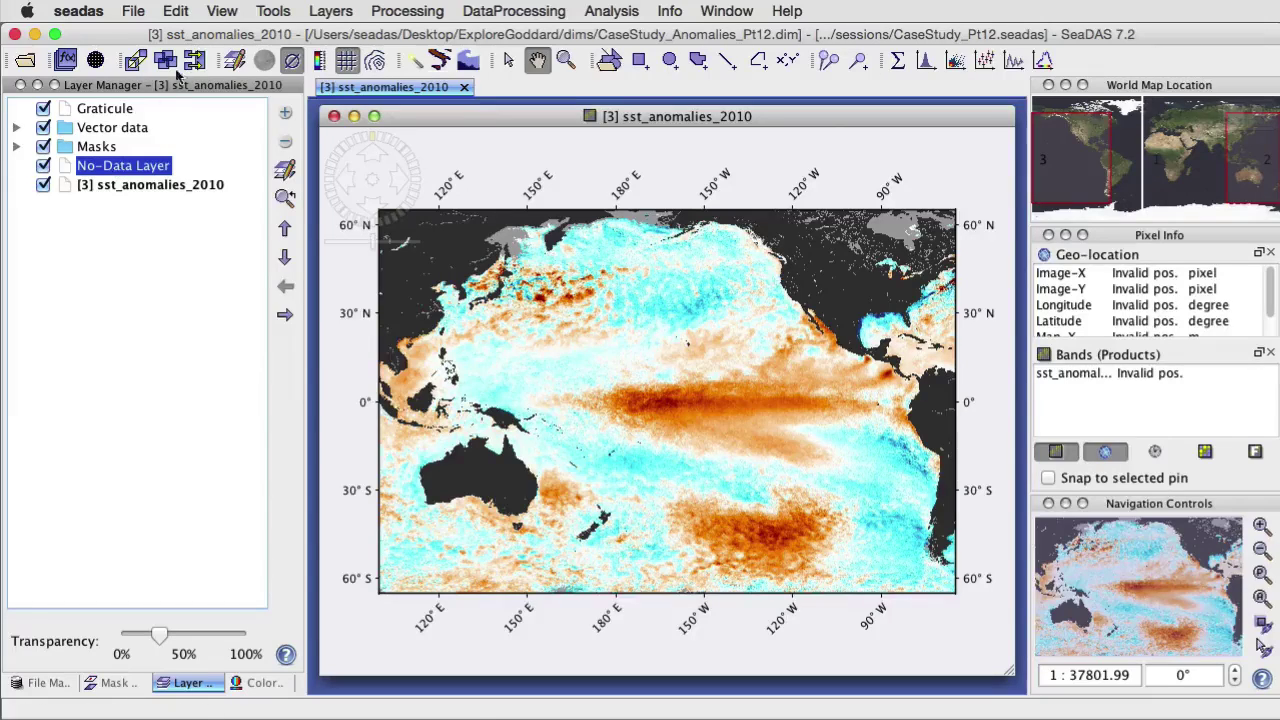
click(234, 60)
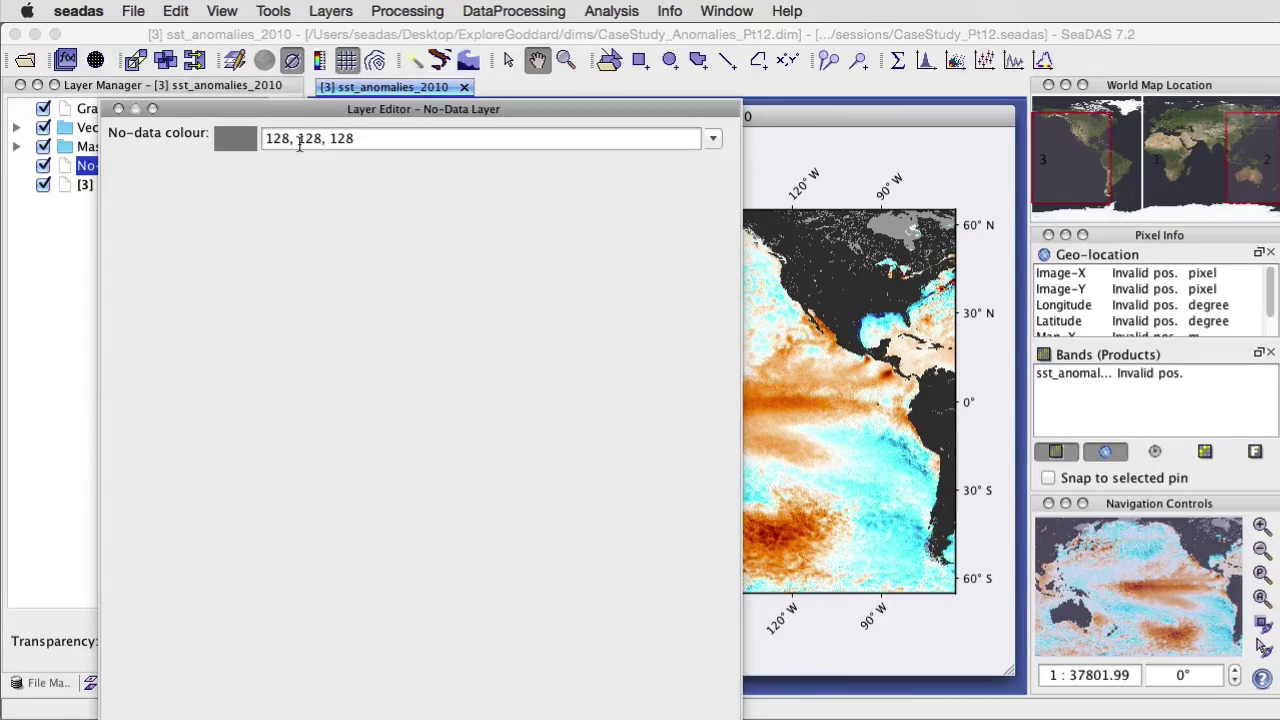
click(350, 66)
click(350, 66)
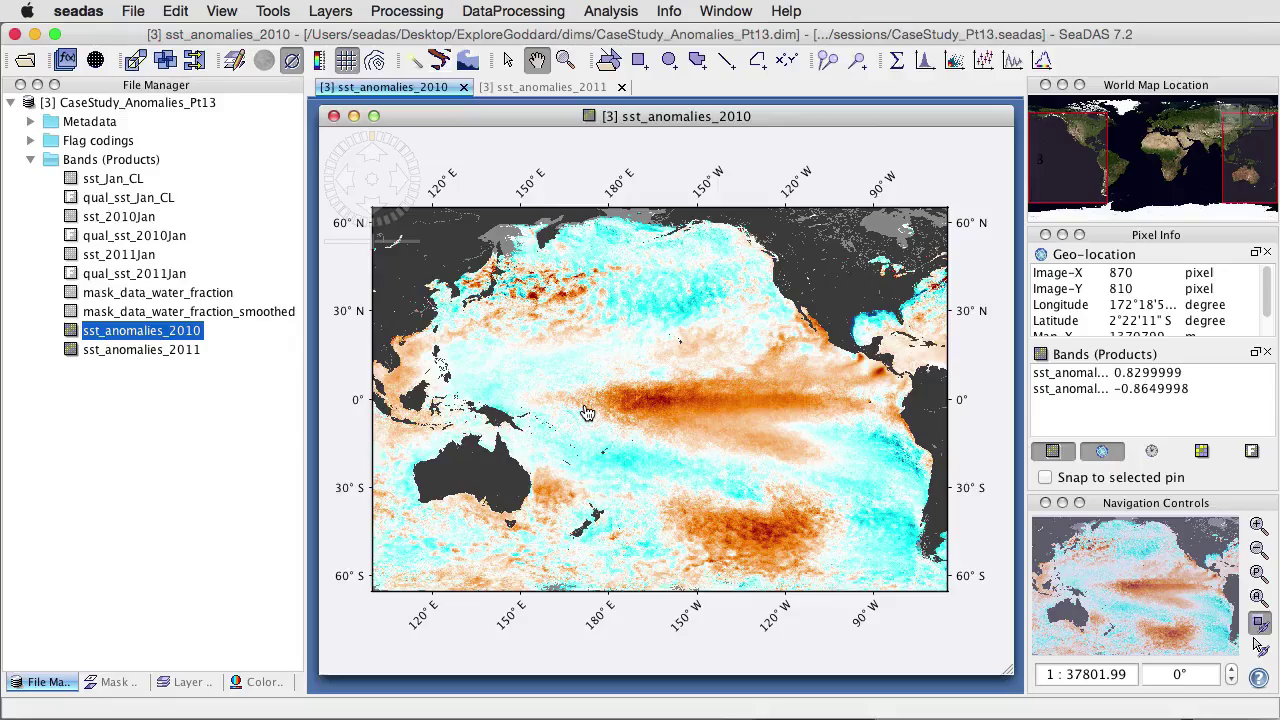
Step: Preview the color bar for sst_anomalies_2010 and create it as a layer titled "SST Anomalies 2011 (DecJanFeb)" with units "(Celsius)"
click(320, 64)
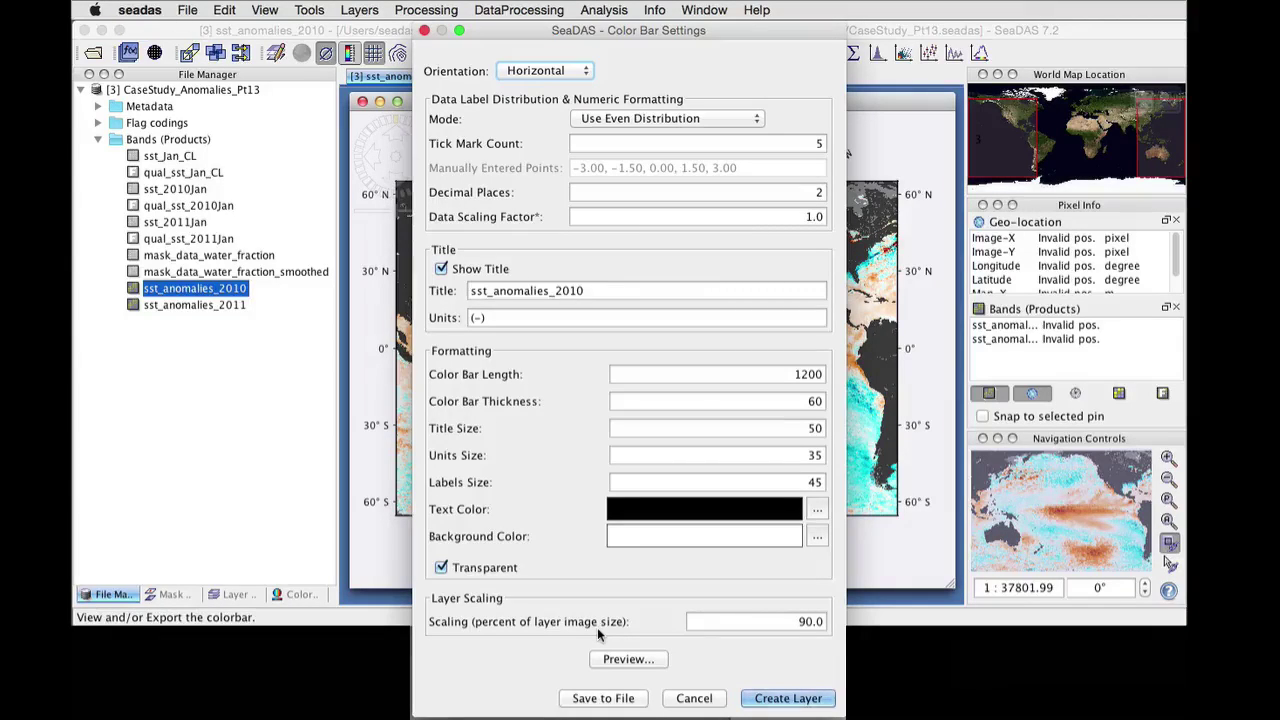
click(617, 662)
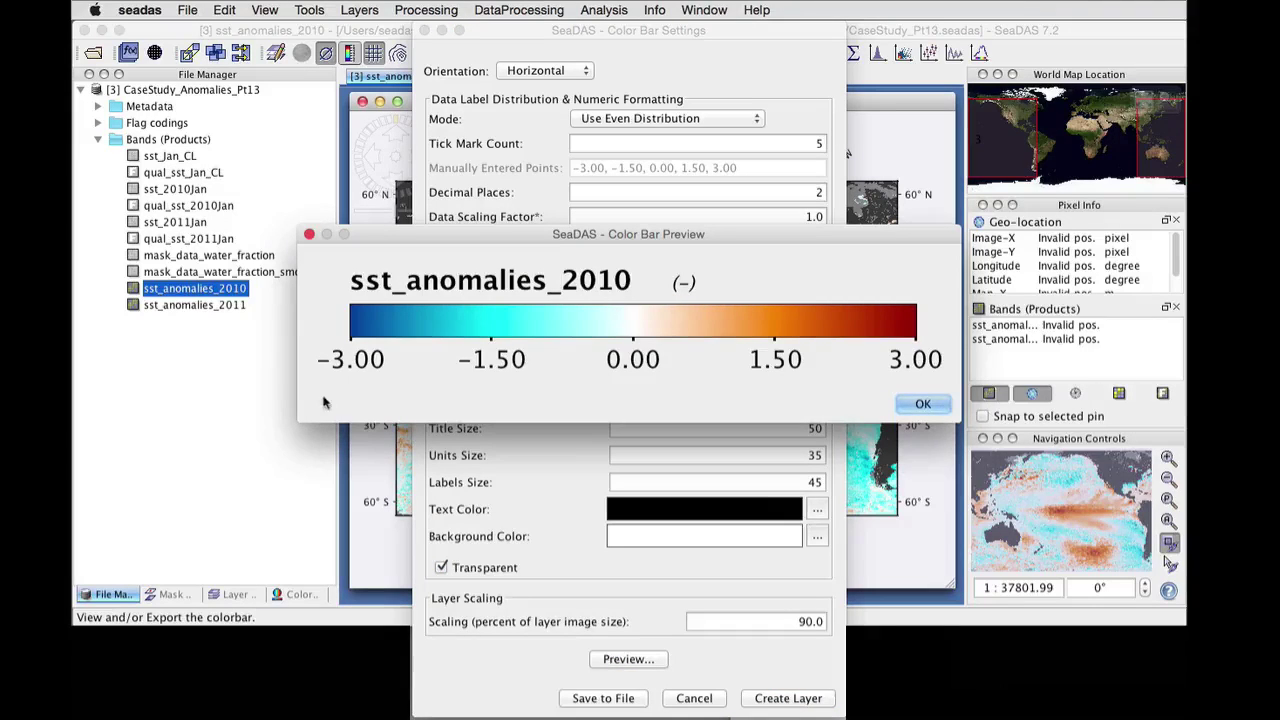
click(922, 404)
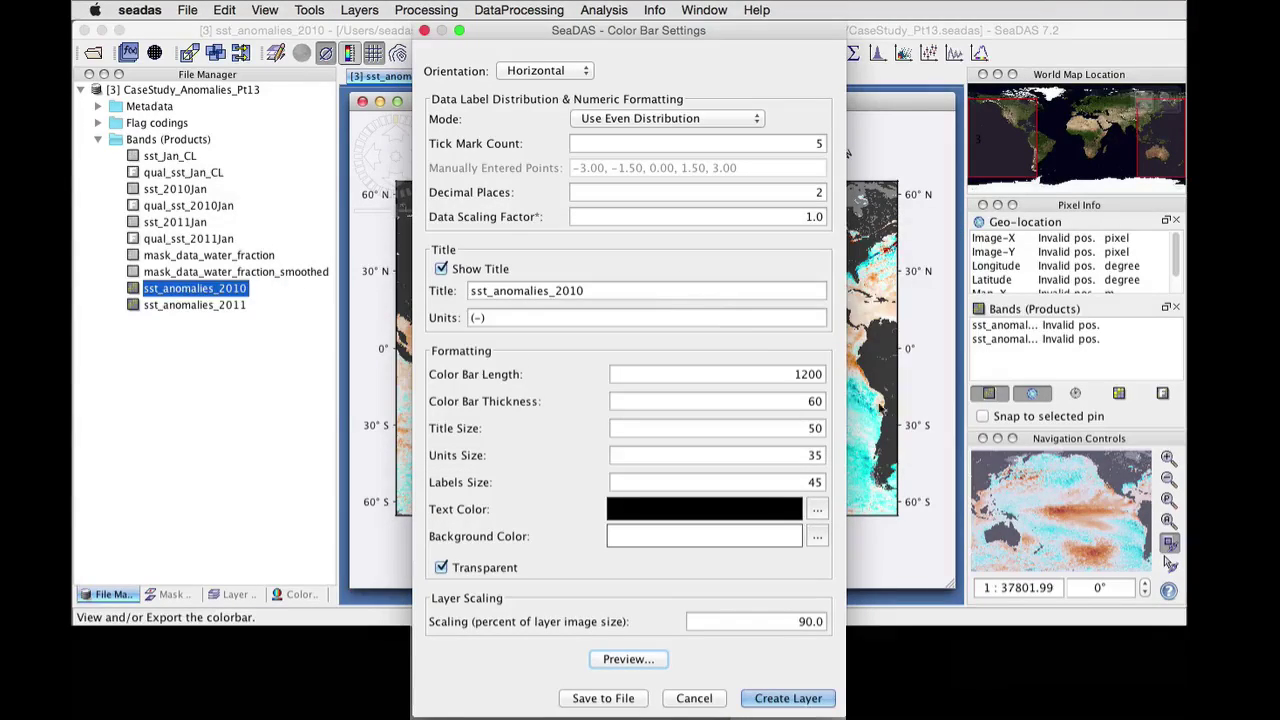
drag(671, 290, 422, 287)
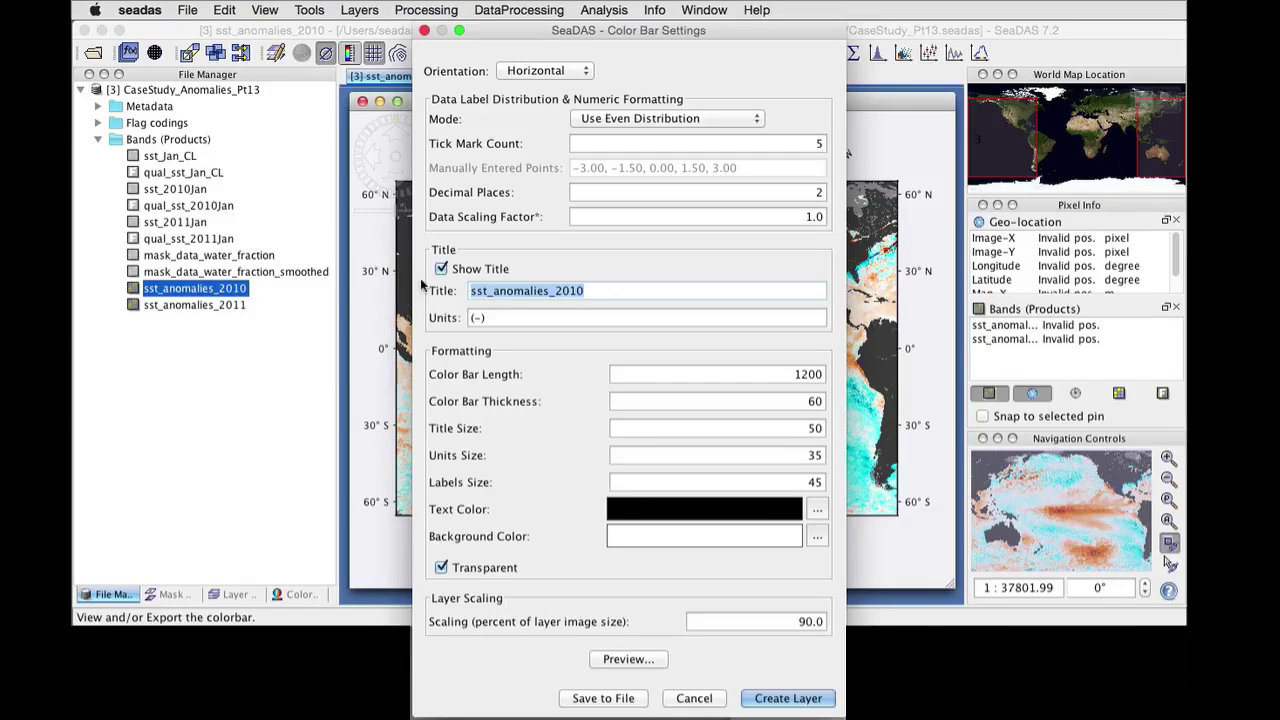
text(SST Anomalies 2011 (DecJanFeb))
double_click(493, 318)
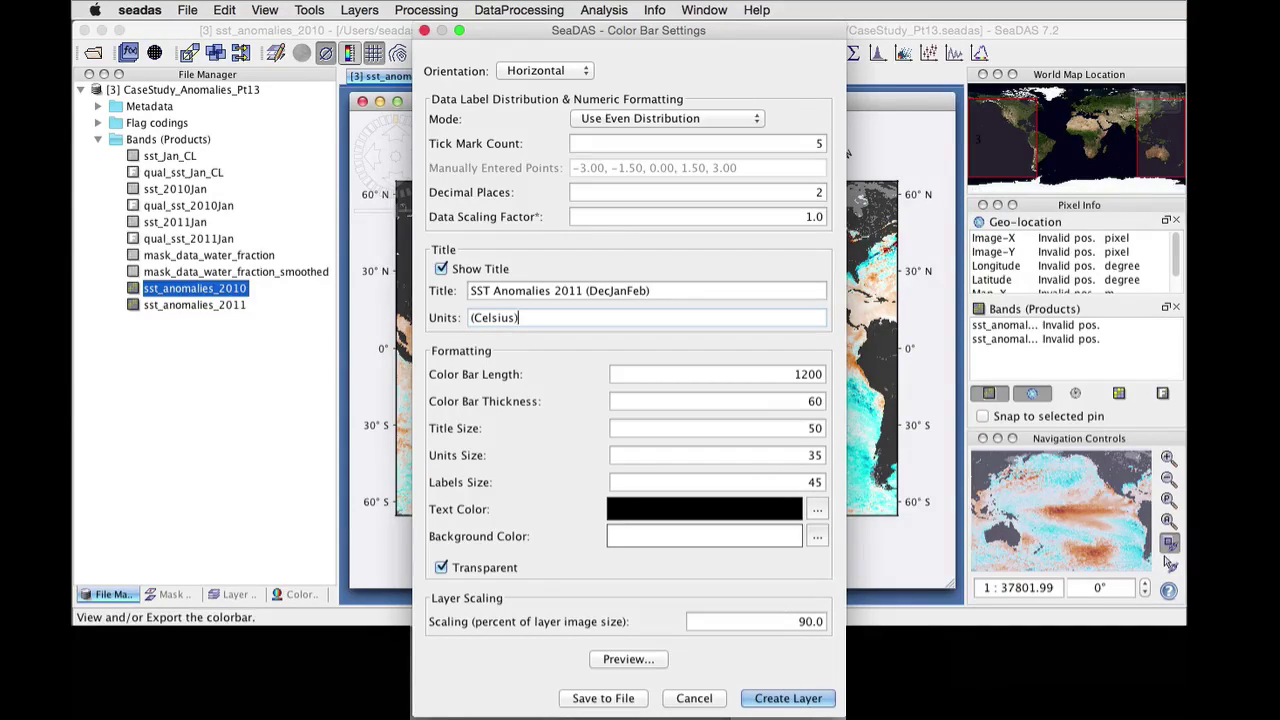
click(792, 699)
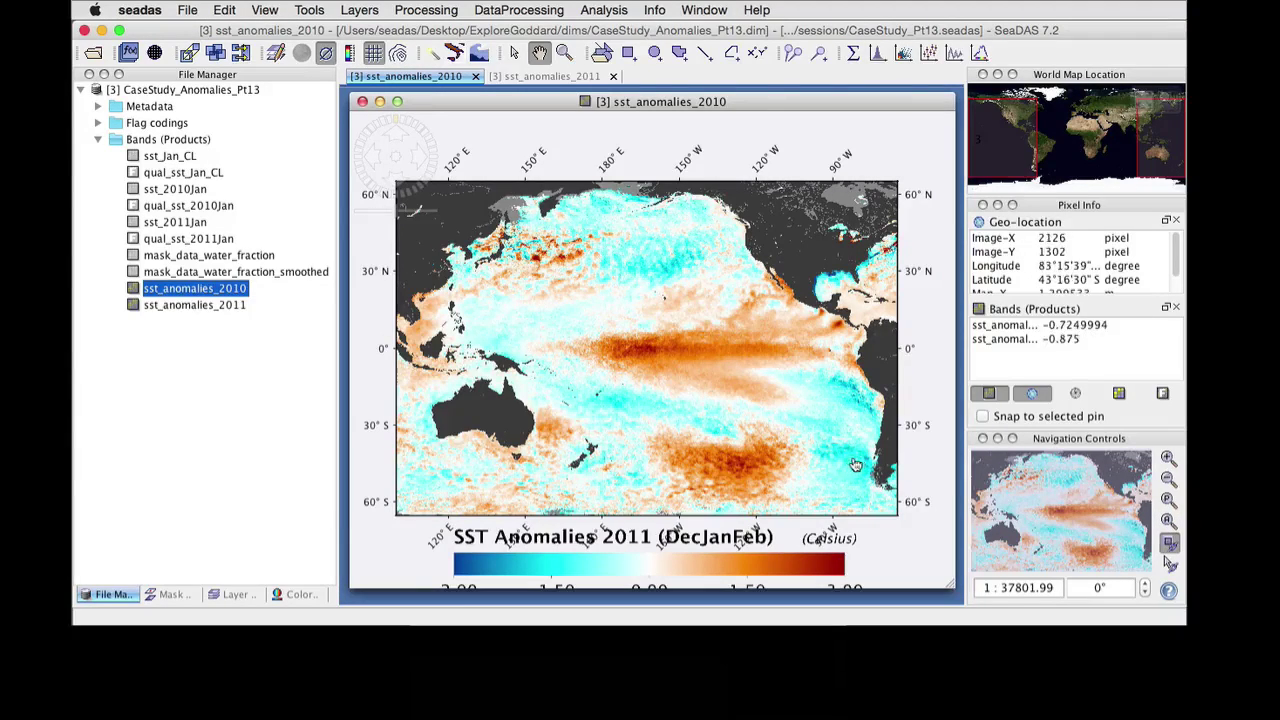
click(1169, 520)
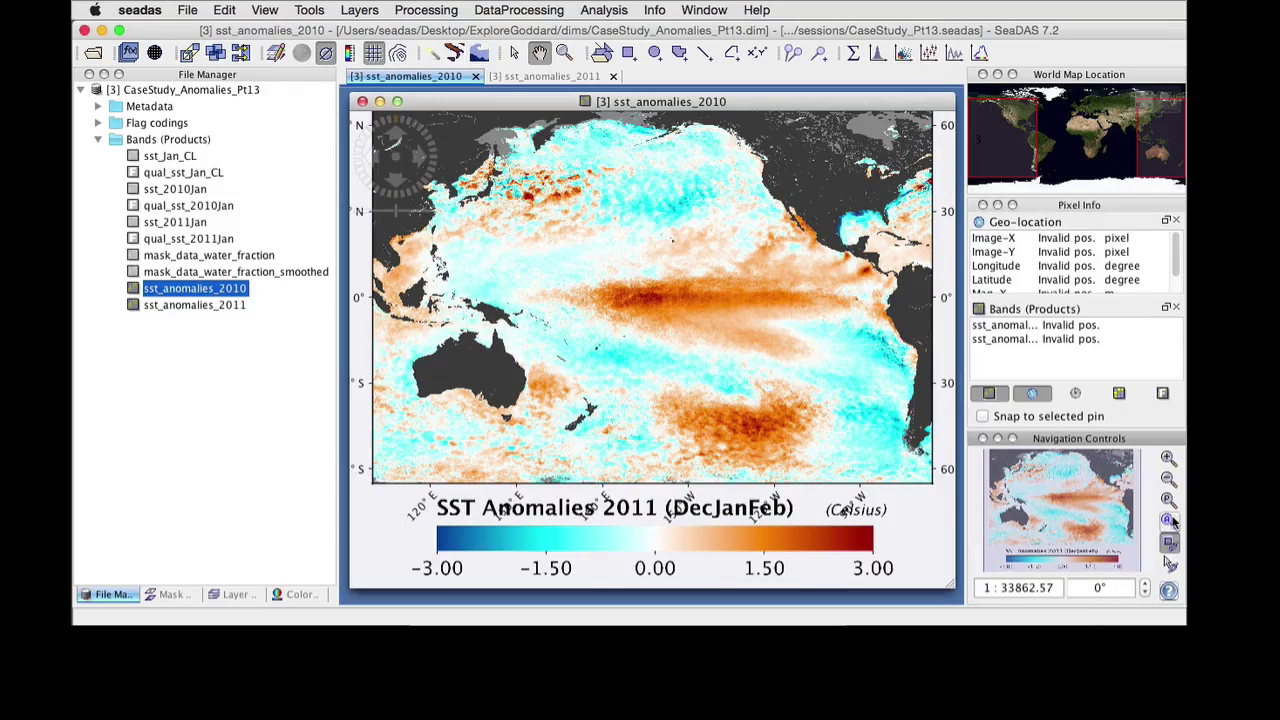
scroll(805, 422, down, 1)
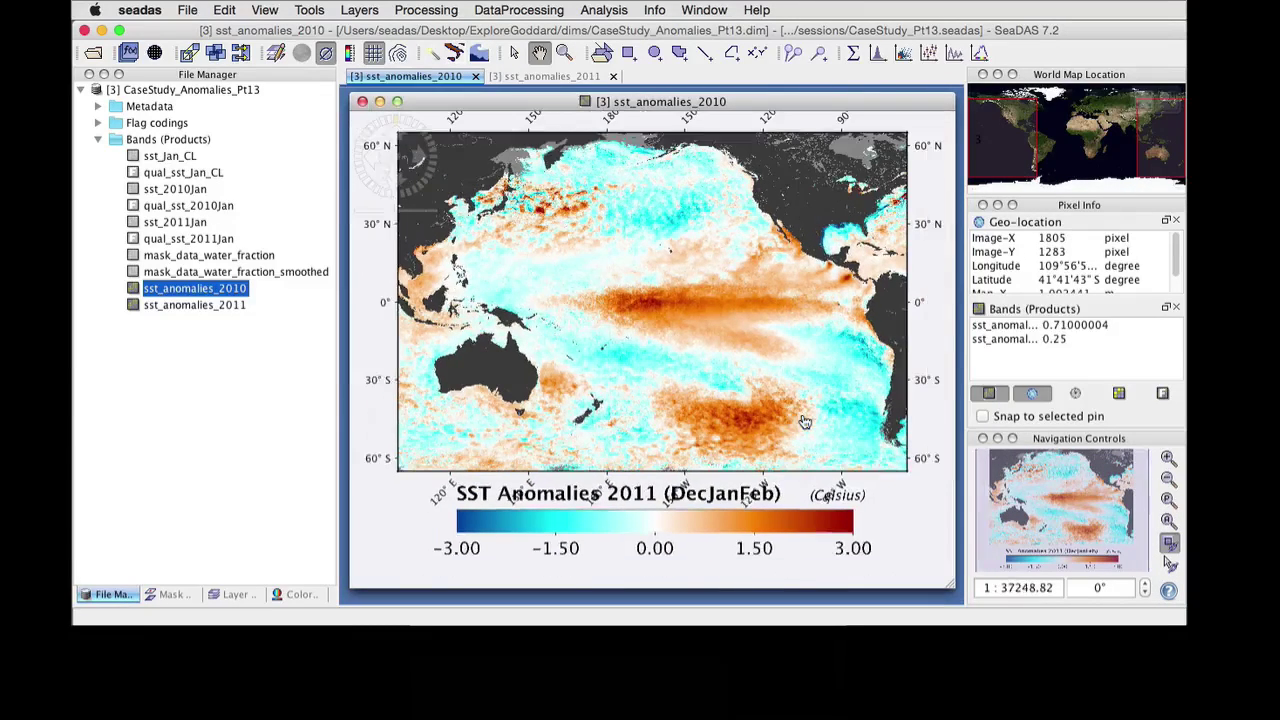
scroll(805, 422, down, 1)
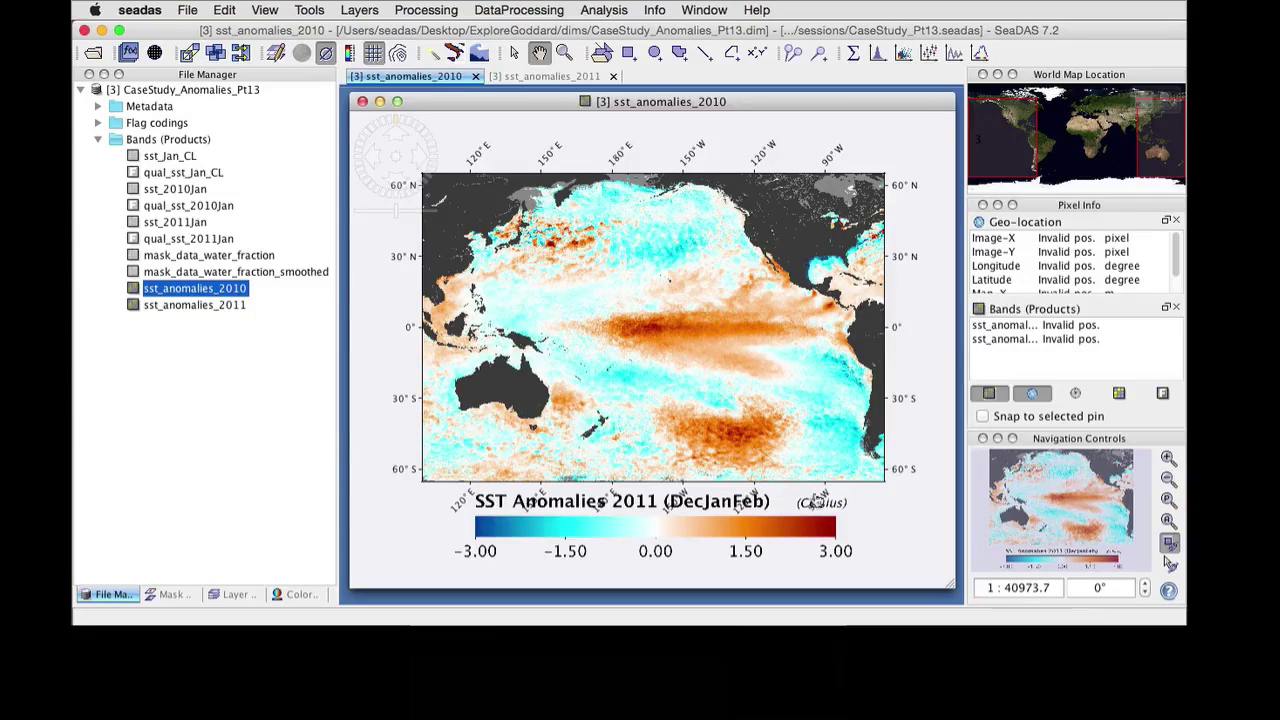
Step: Hide the south longitude labels of the Graticule layer on sst_anomalies_2010
click(275, 56)
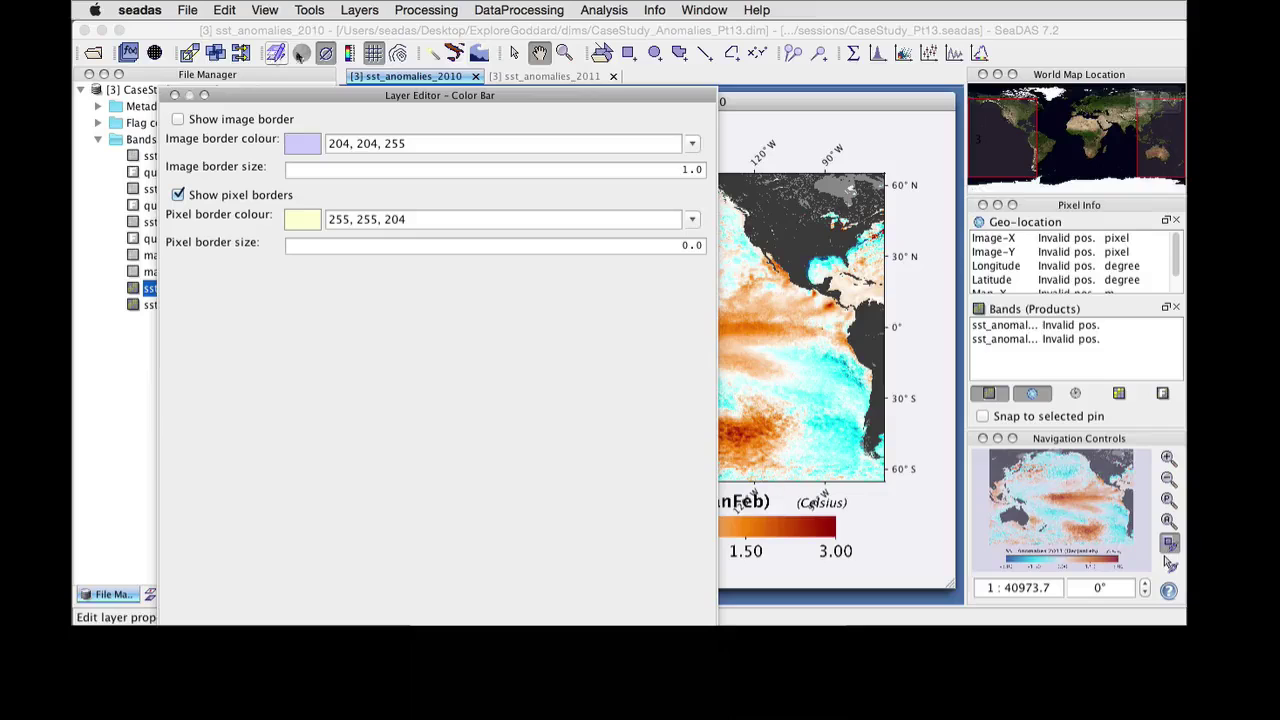
click(373, 53)
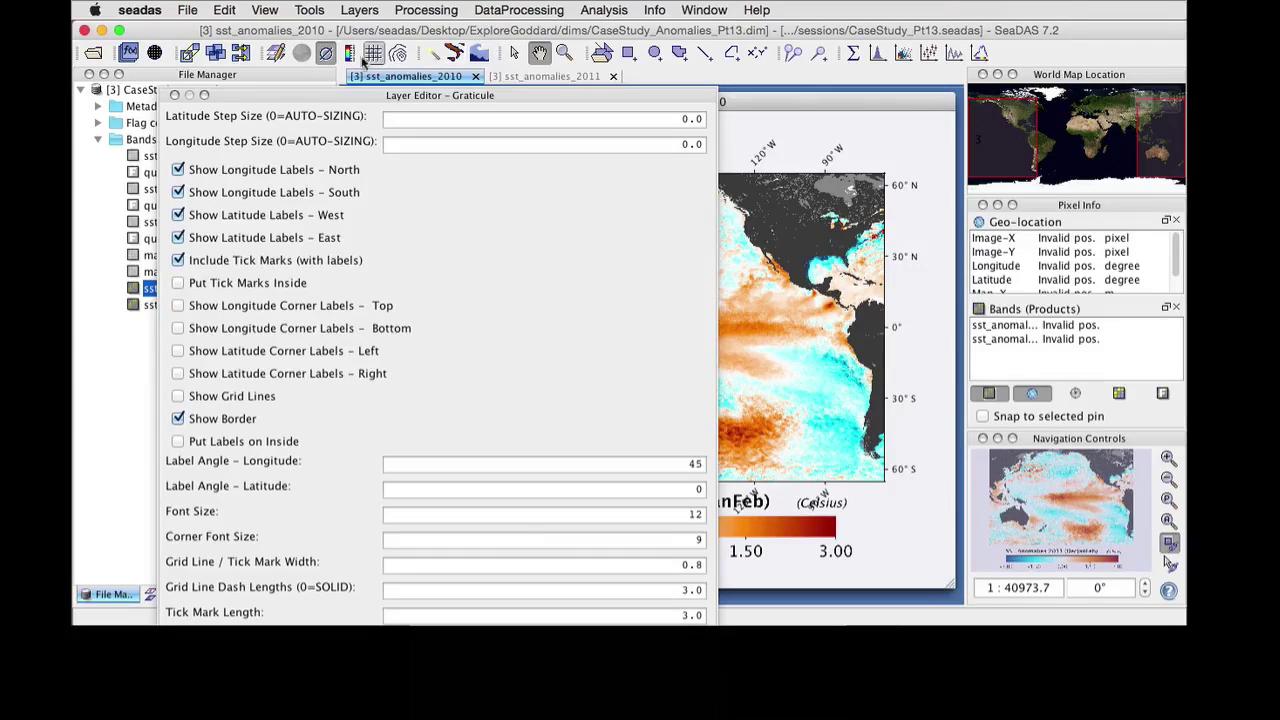
click(178, 193)
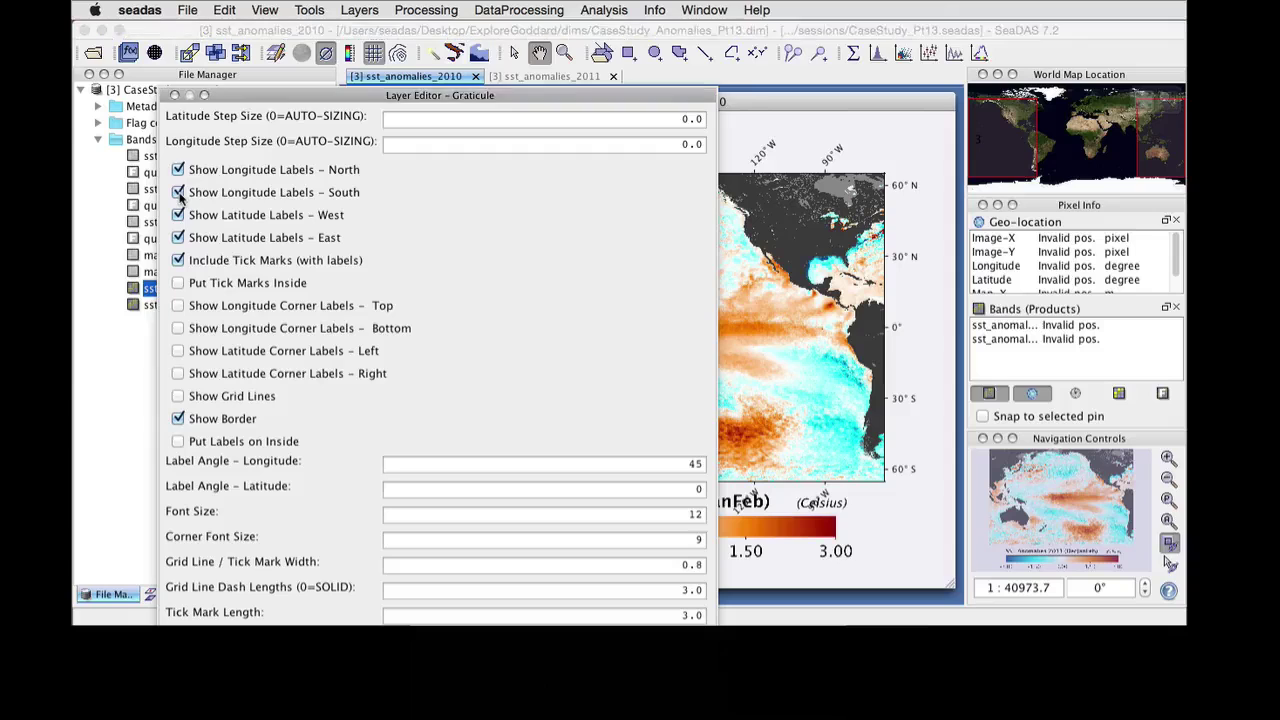
click(174, 95)
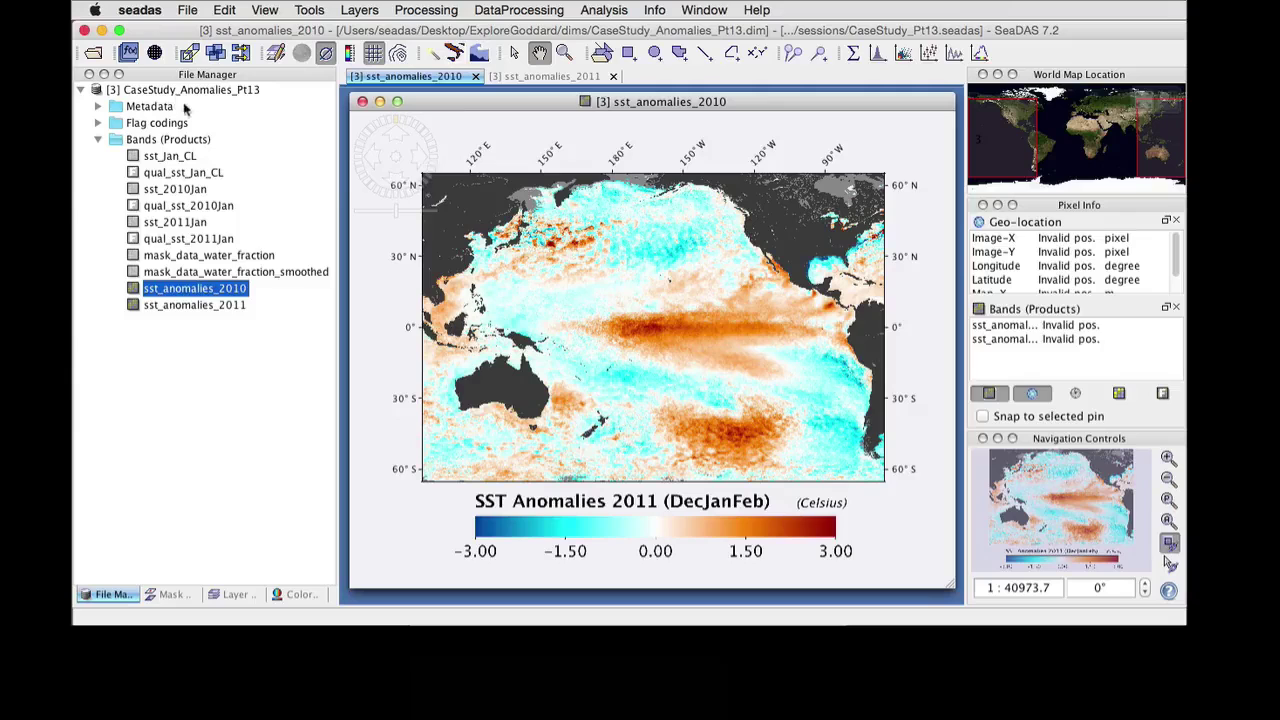
Step: Recreate the color bar layer with its scaling set to 70 percent of the layer image size
click(351, 54)
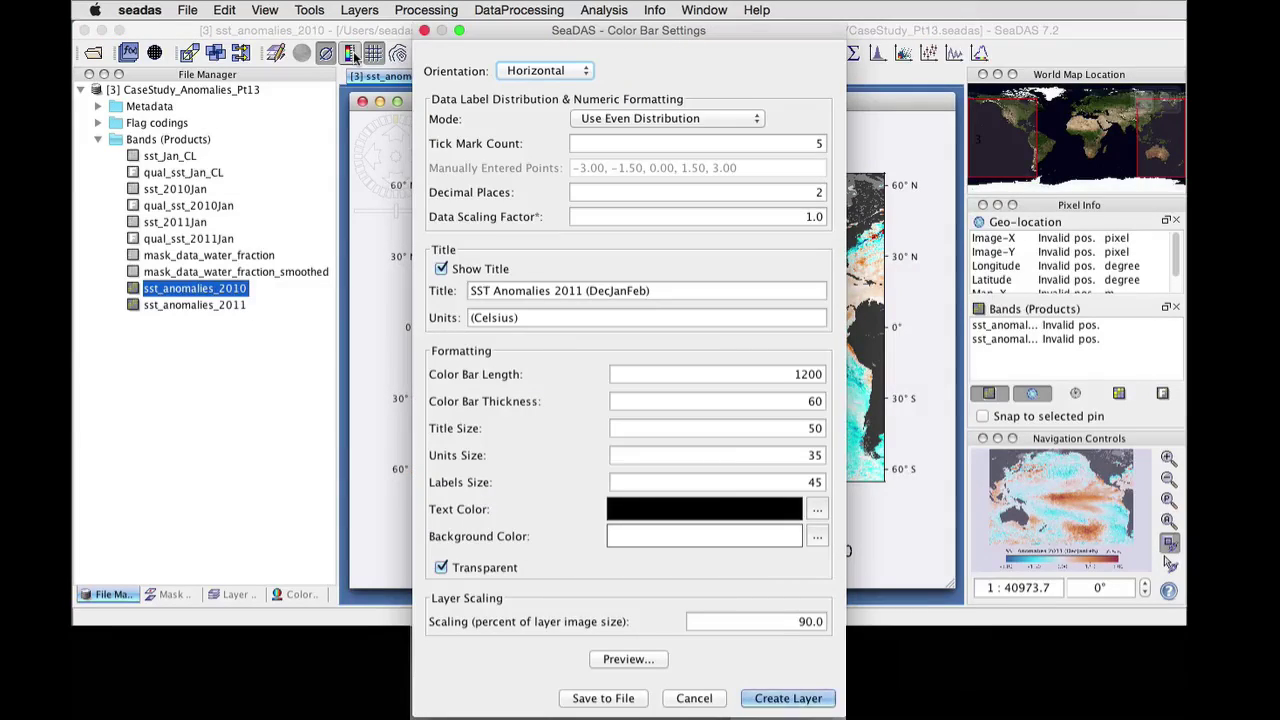
double_click(817, 621)
text(70)
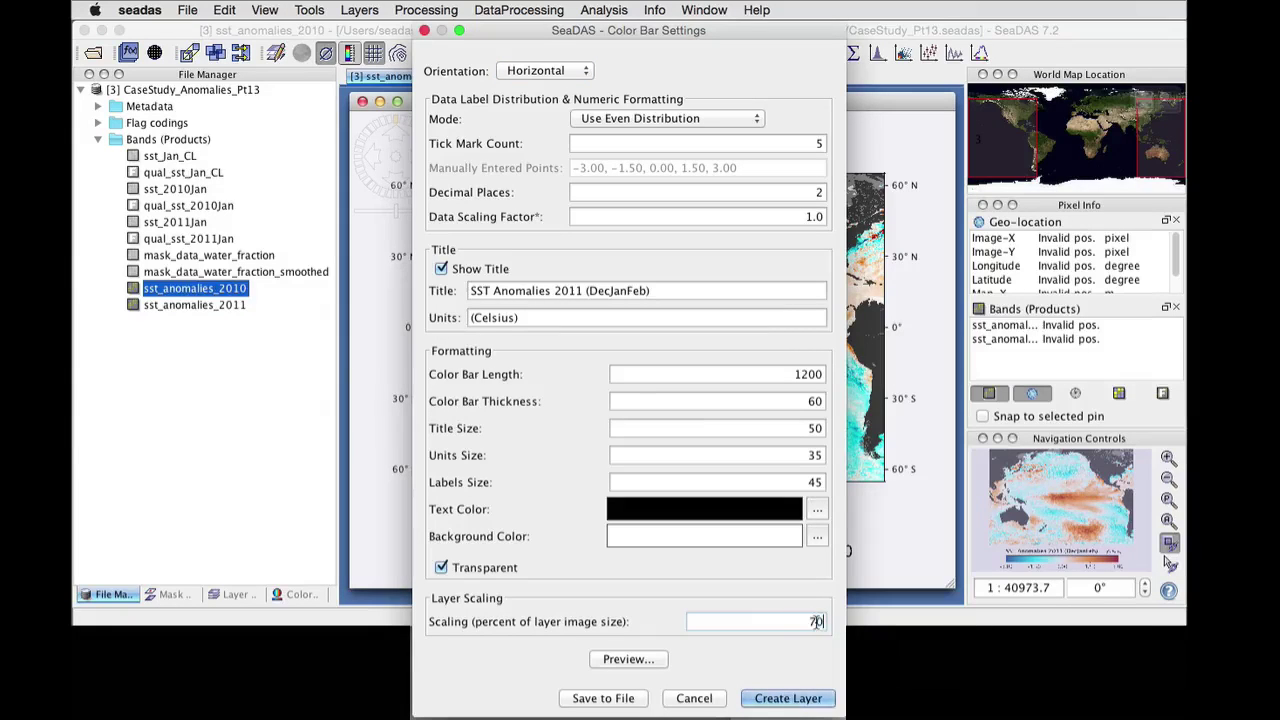
click(788, 698)
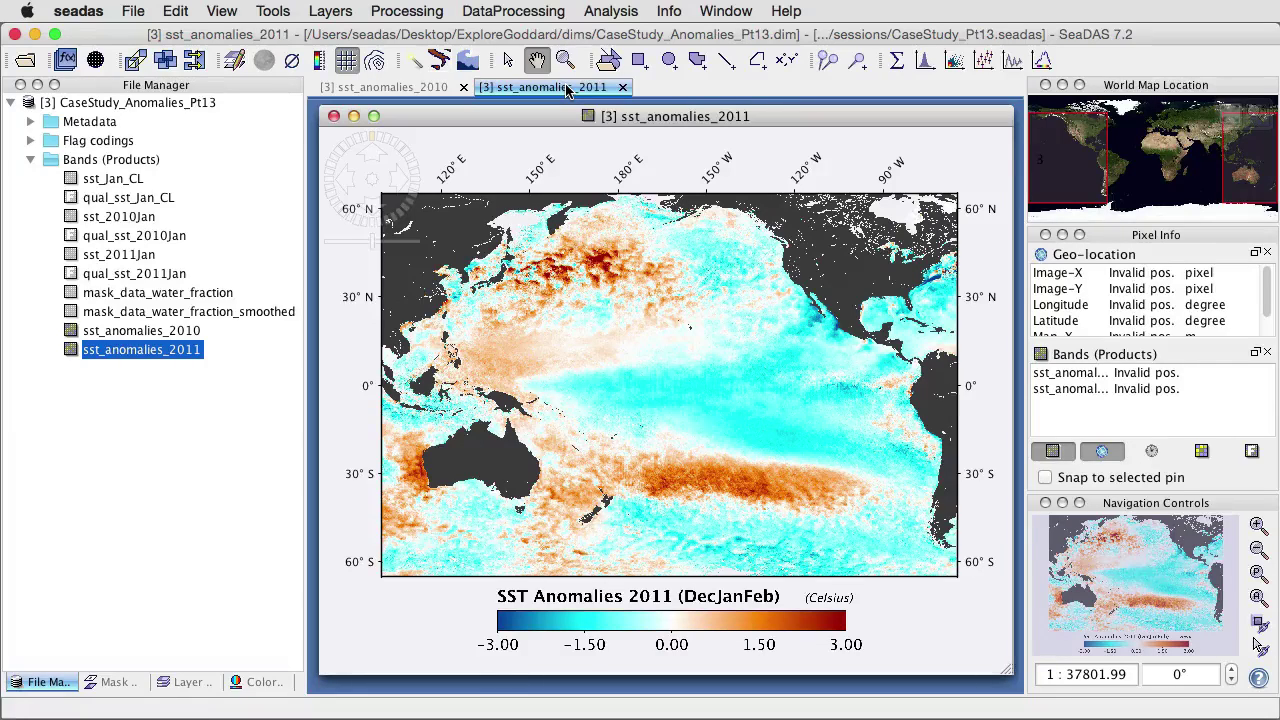
Step: Synchronize the image views and compare the sst_anomalies_2010 and sst_anomalies_2011 maps by alternating between them
click(1259, 622)
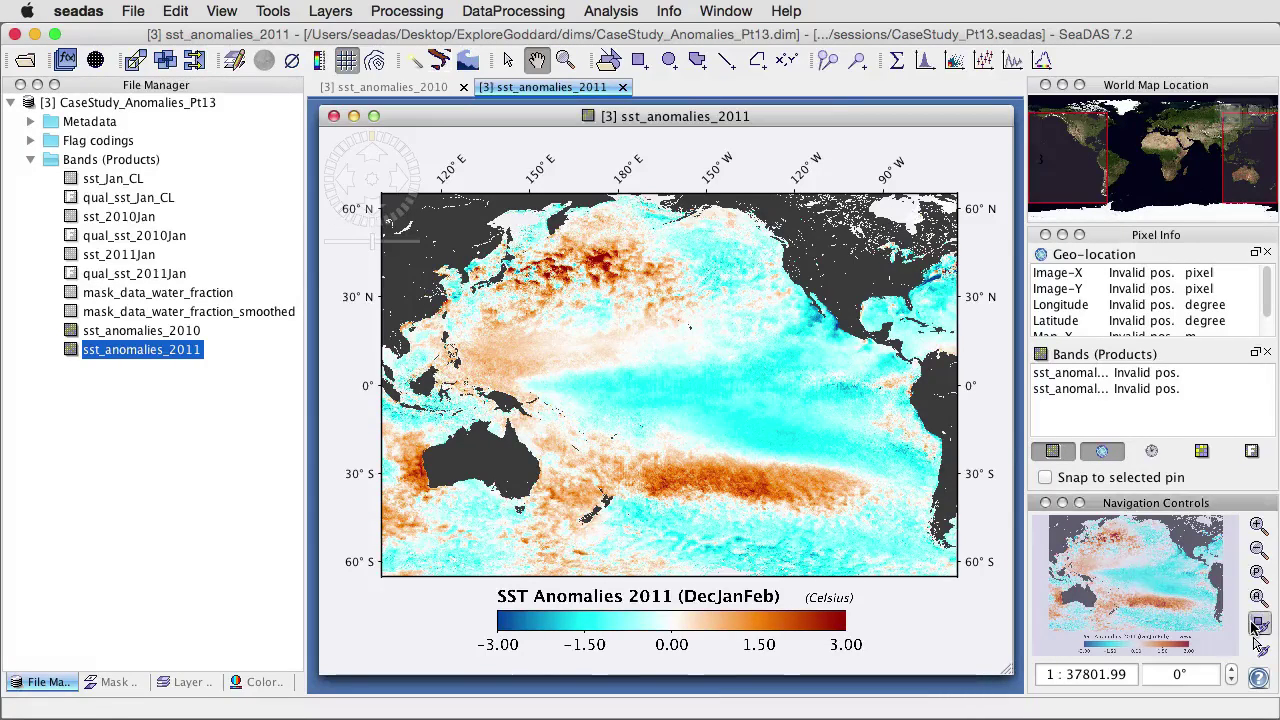
click(398, 88)
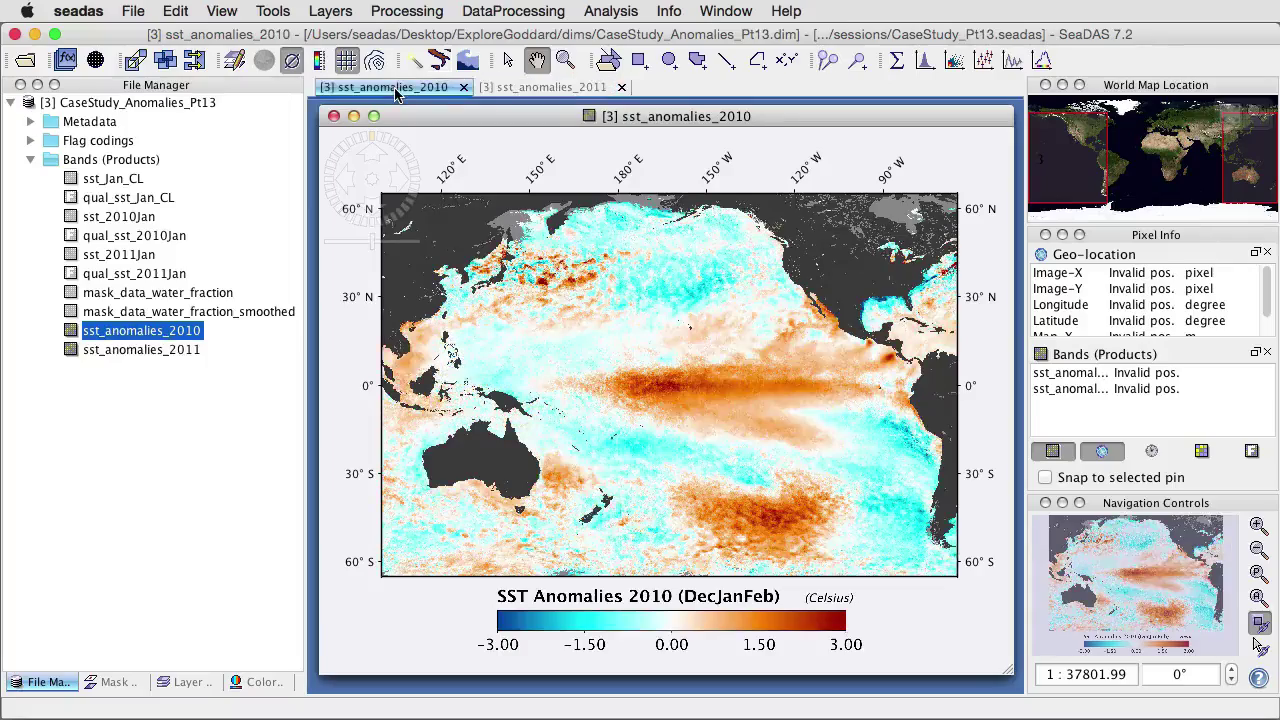
click(572, 88)
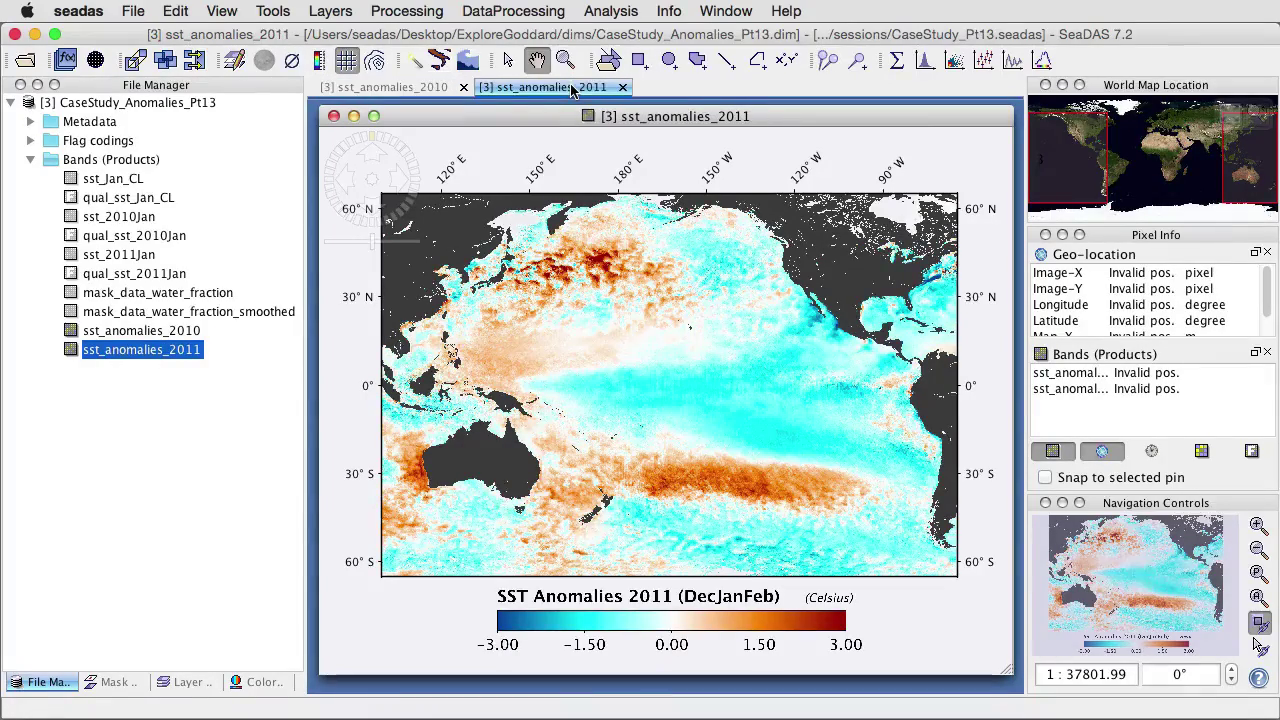
click(418, 90)
click(572, 88)
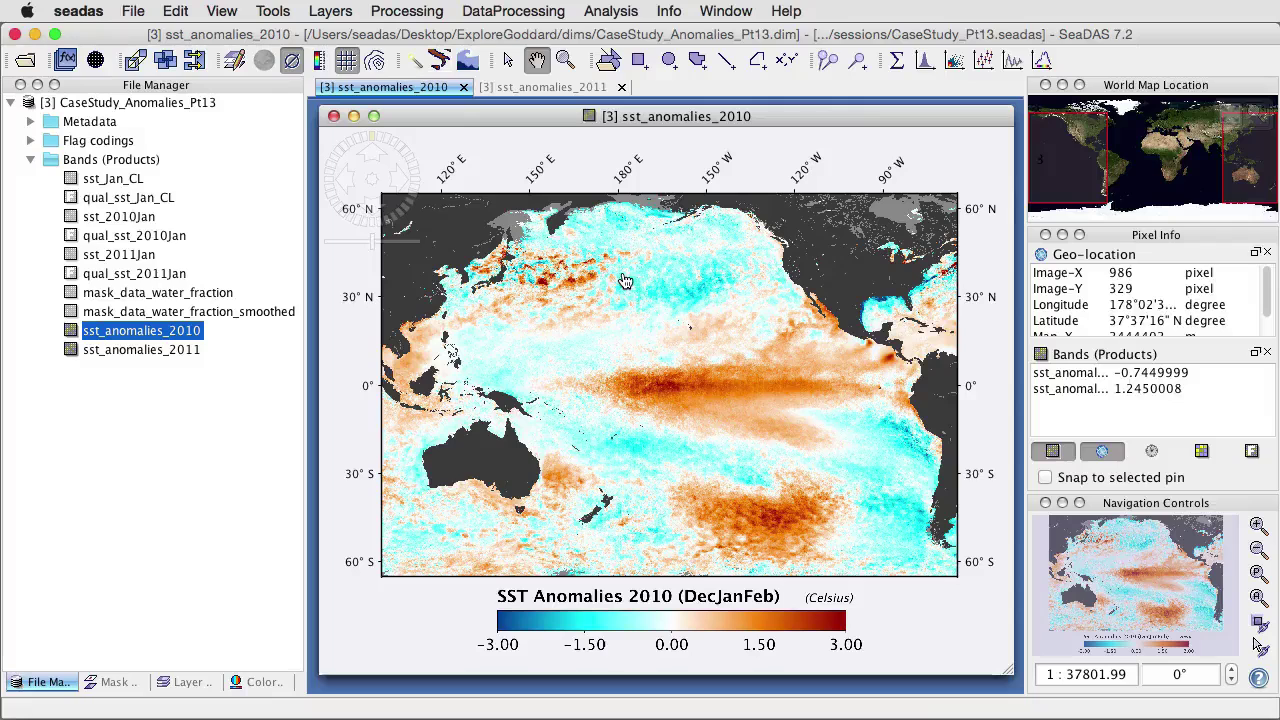
Step: Set up a PNG image export of the sst_anomalies_2010 map with View Window source boundaries and an image width of 2500
right_click(619, 350)
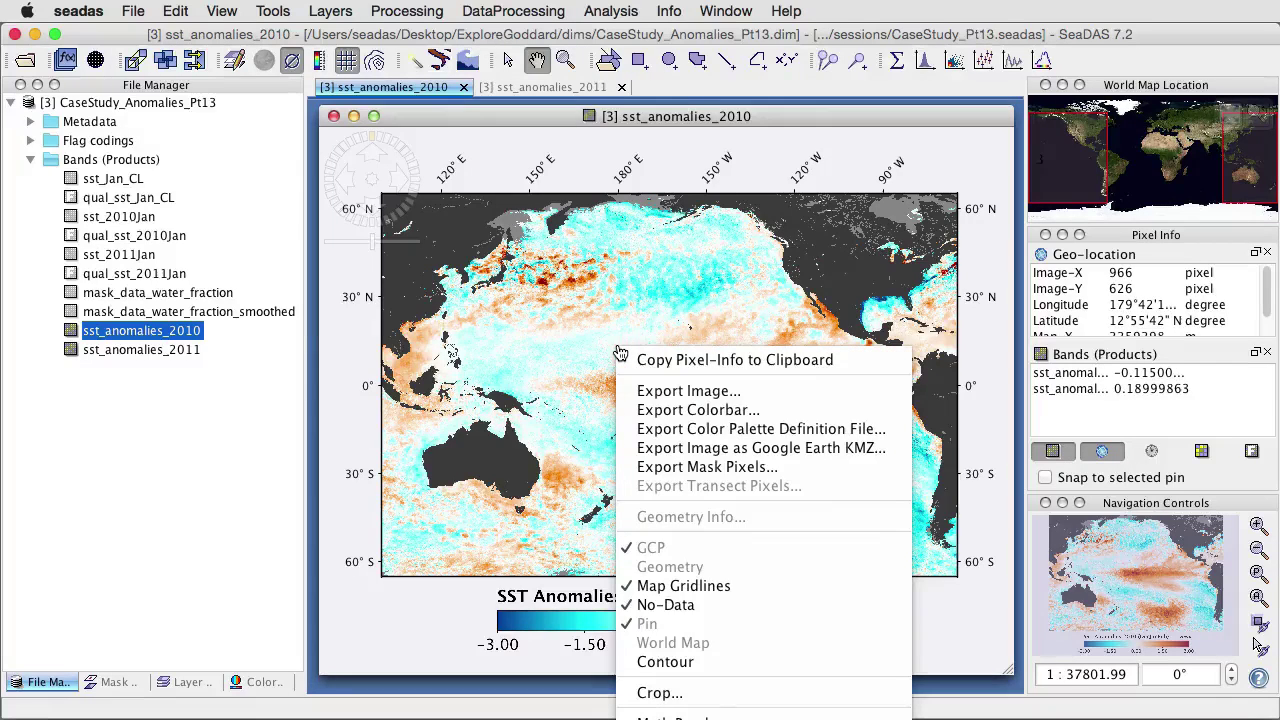
click(645, 392)
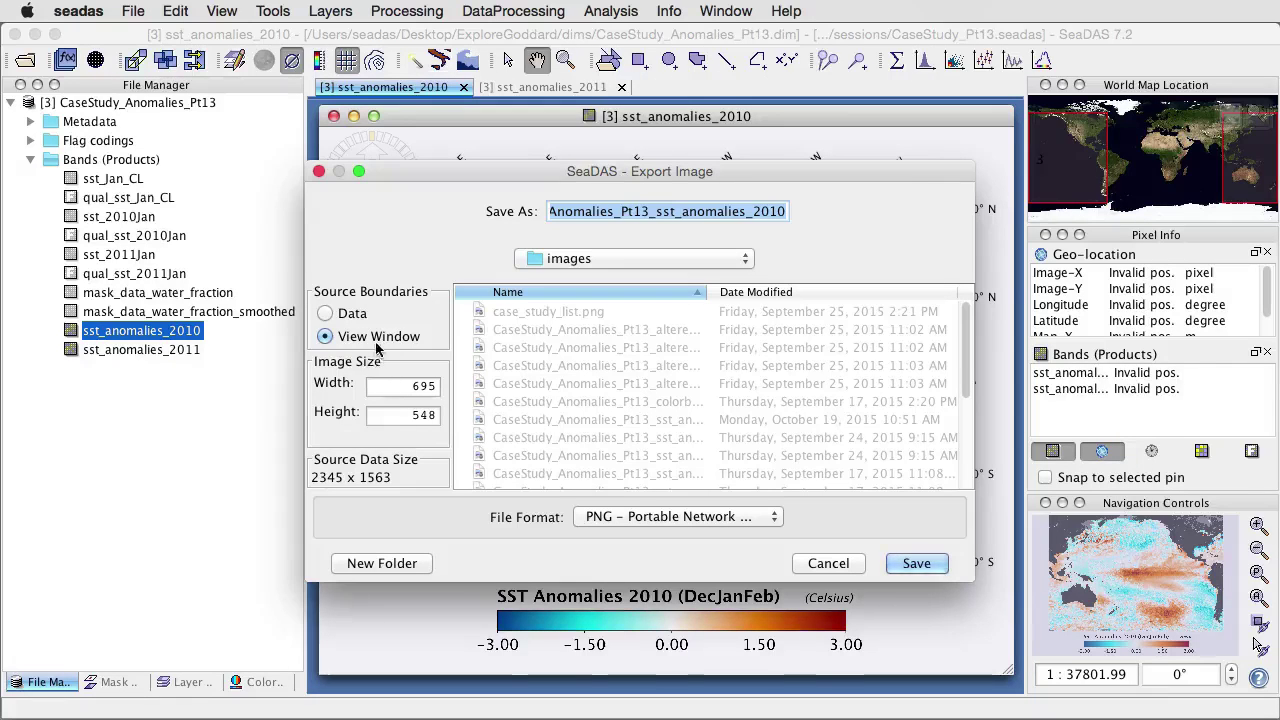
key(Return)
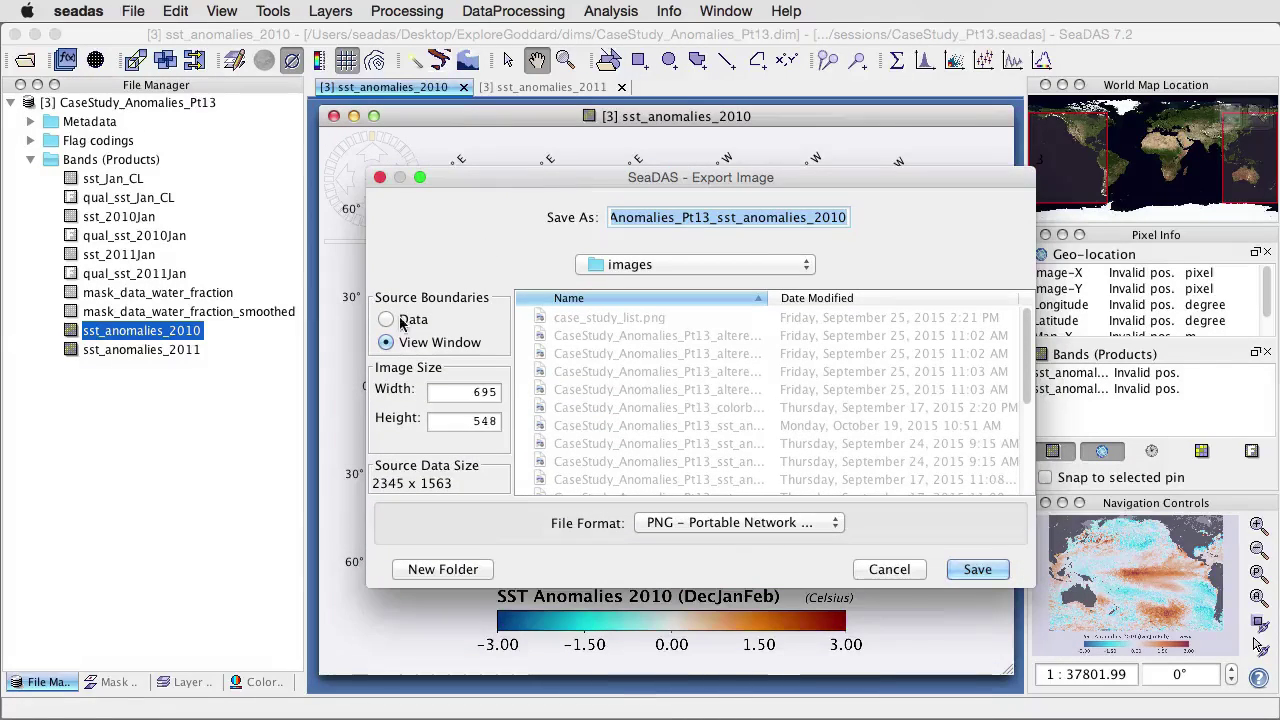
click(386, 319)
key(Return)
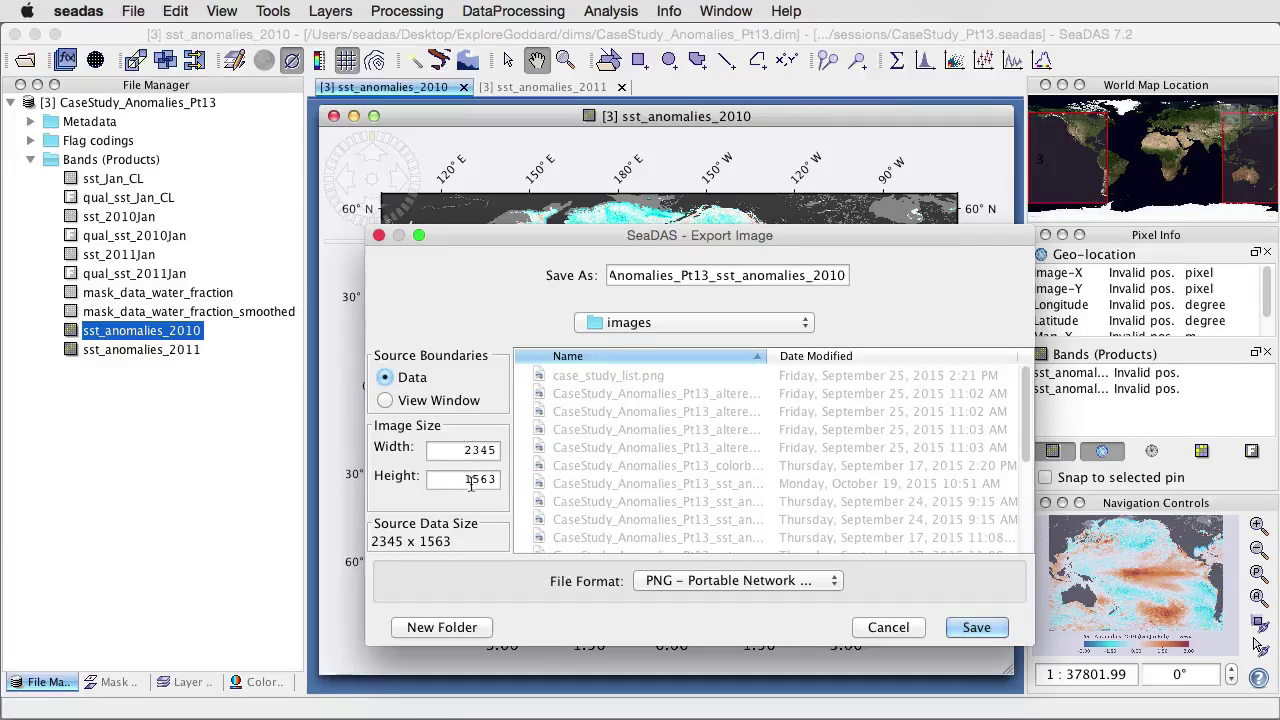
click(386, 401)
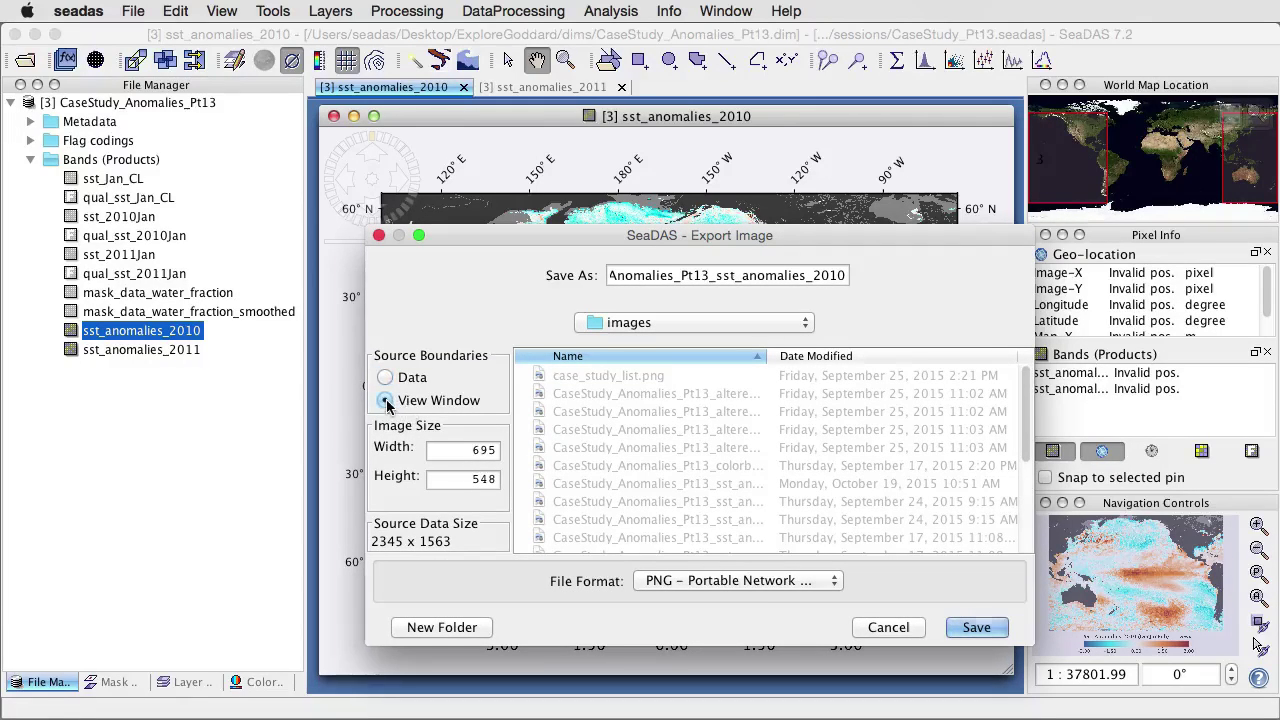
double_click(475, 452)
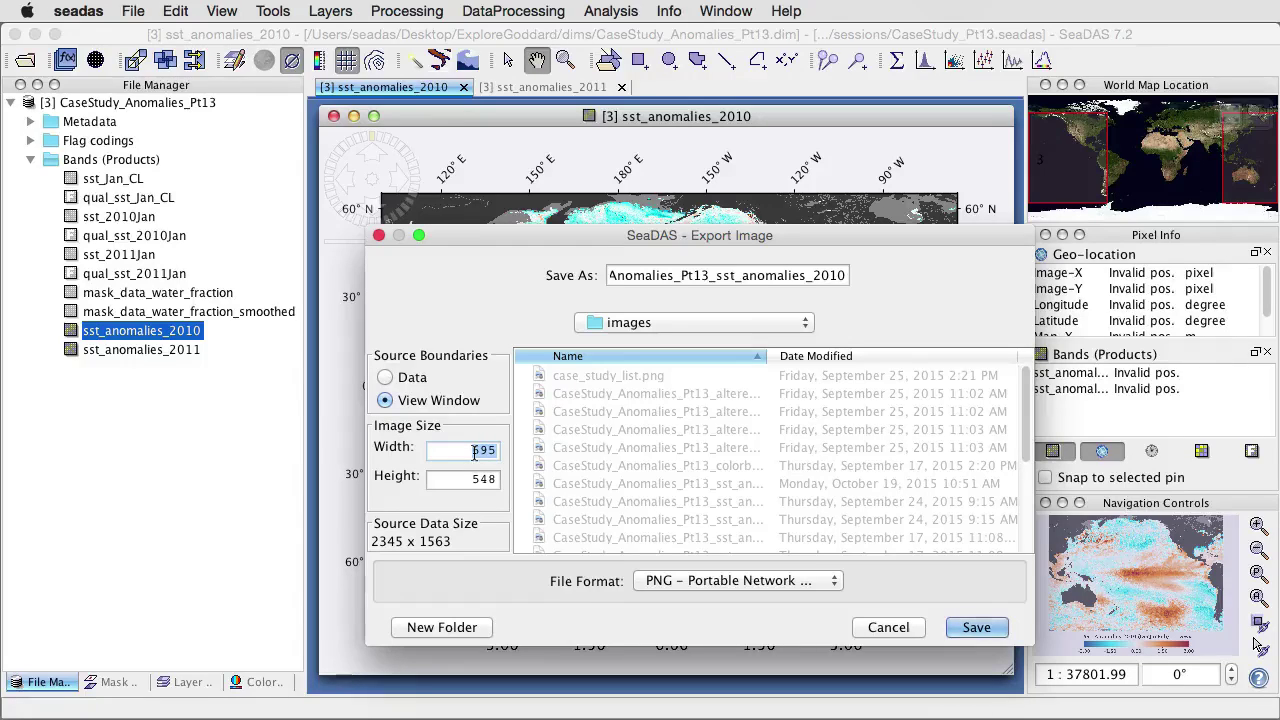
text(125)
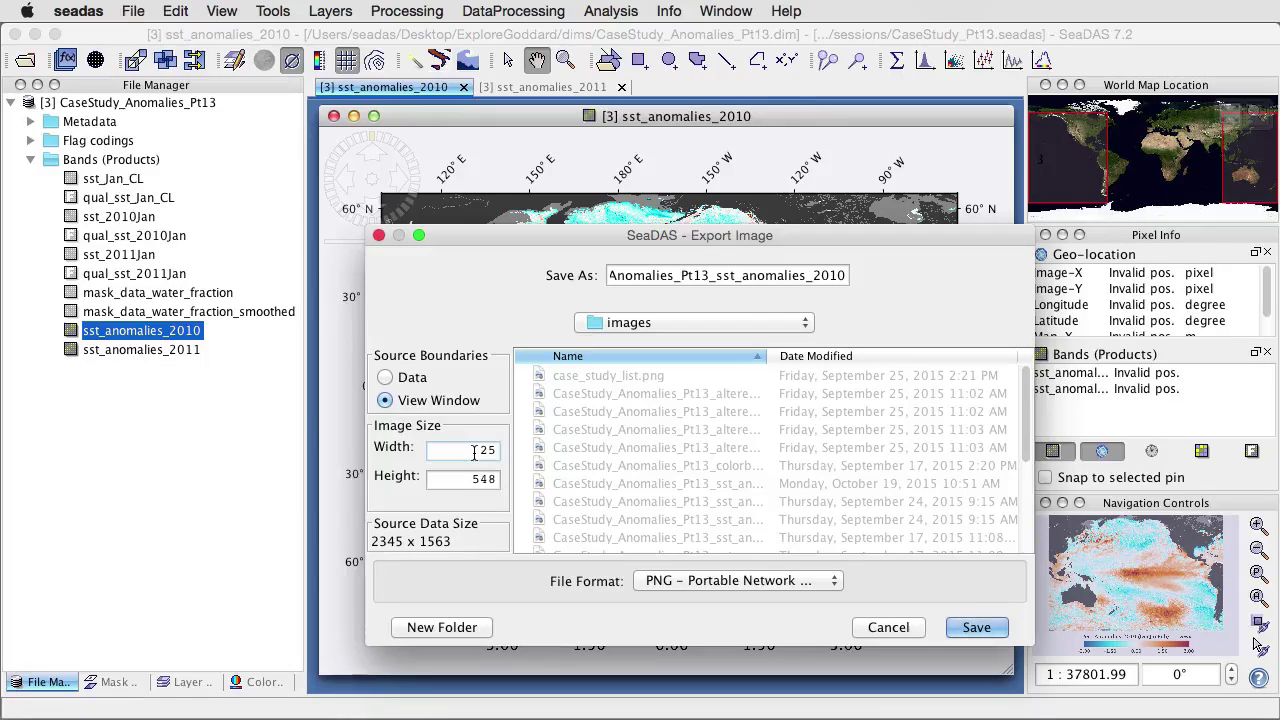
text(00)
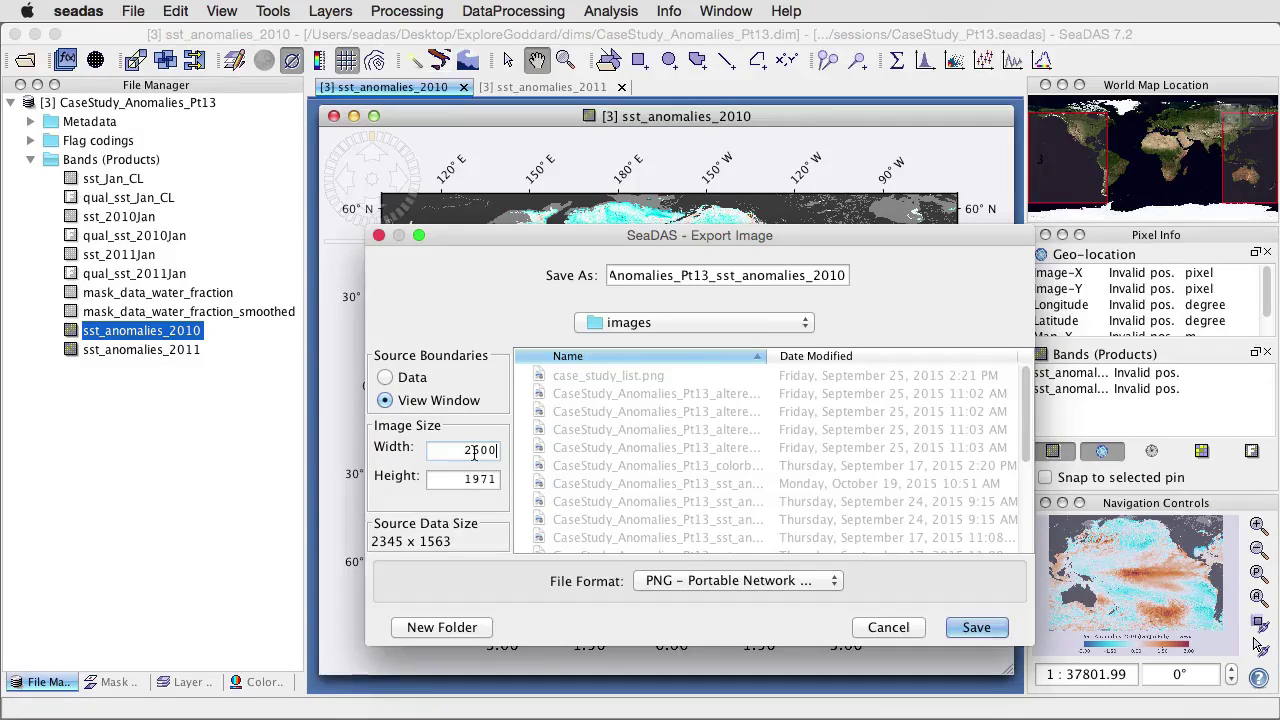
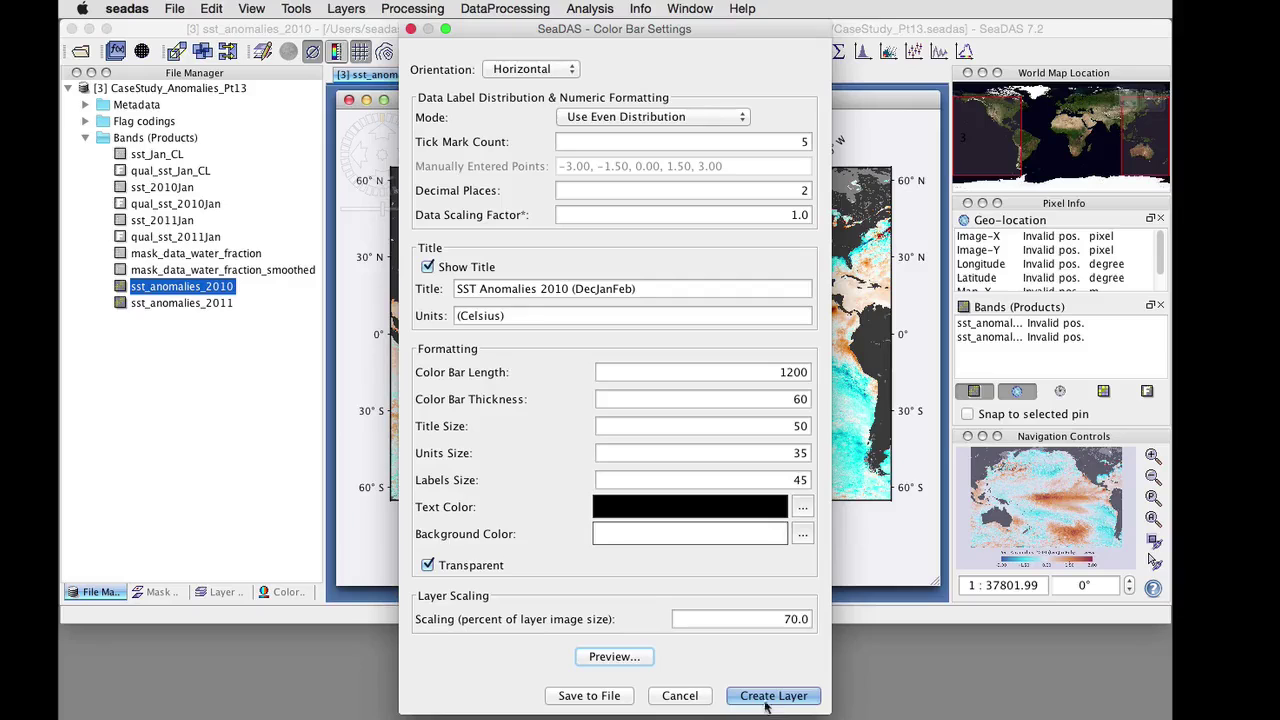
Step: Save the "SST Anomalies 2010 (DecJanFeb)" color bar to a file and view CaseStudy_Anomalies_Pt13_colorbar.png in Preview
click(589, 695)
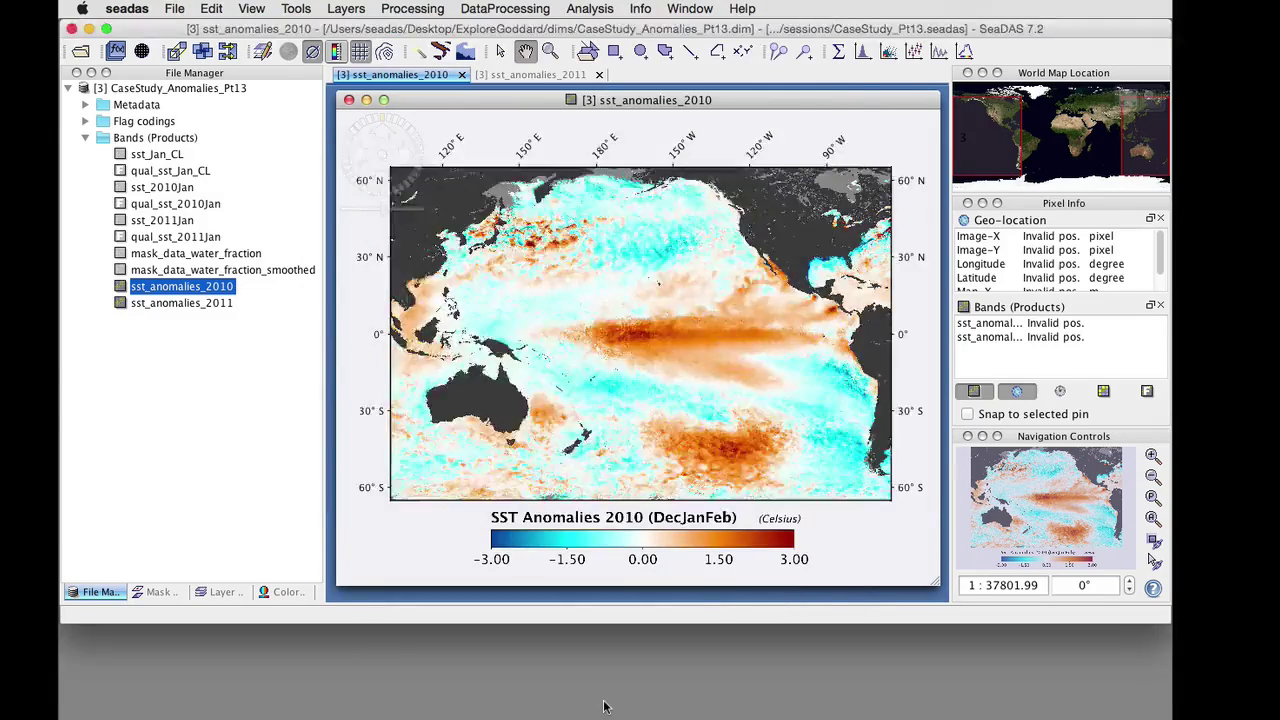
click(856, 481)
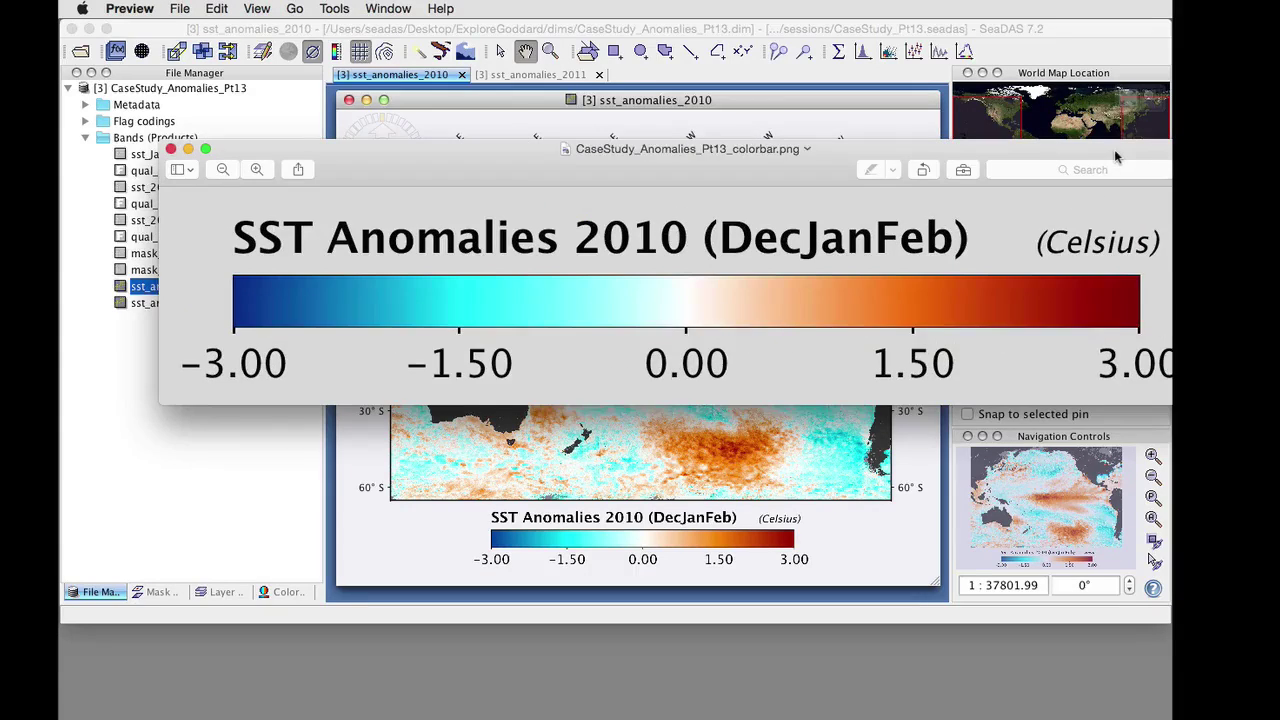
drag(1114, 149, 1030, 146)
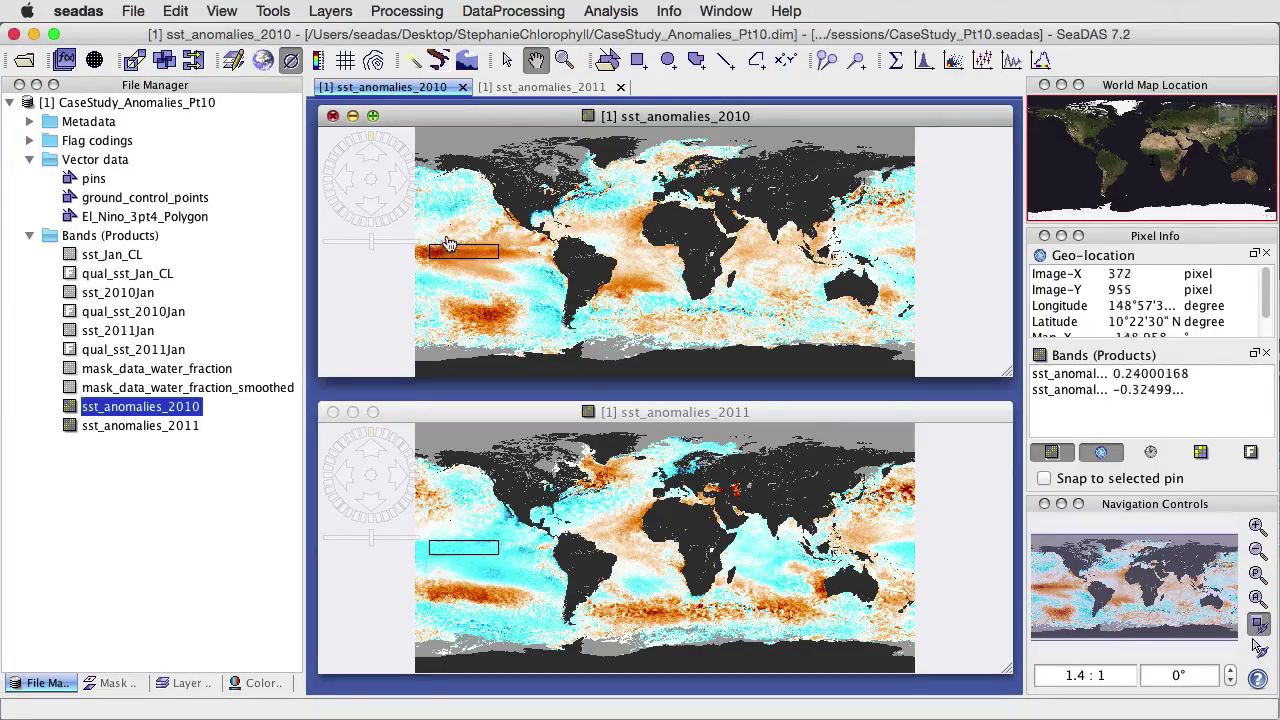
Step: Crop CaseStudy_Anomalies_Pt10 to the area around the El Nino 3.4 rectangle, from X 87 to 758 and Y 960 to 1201
scroll(452, 262, up, 5)
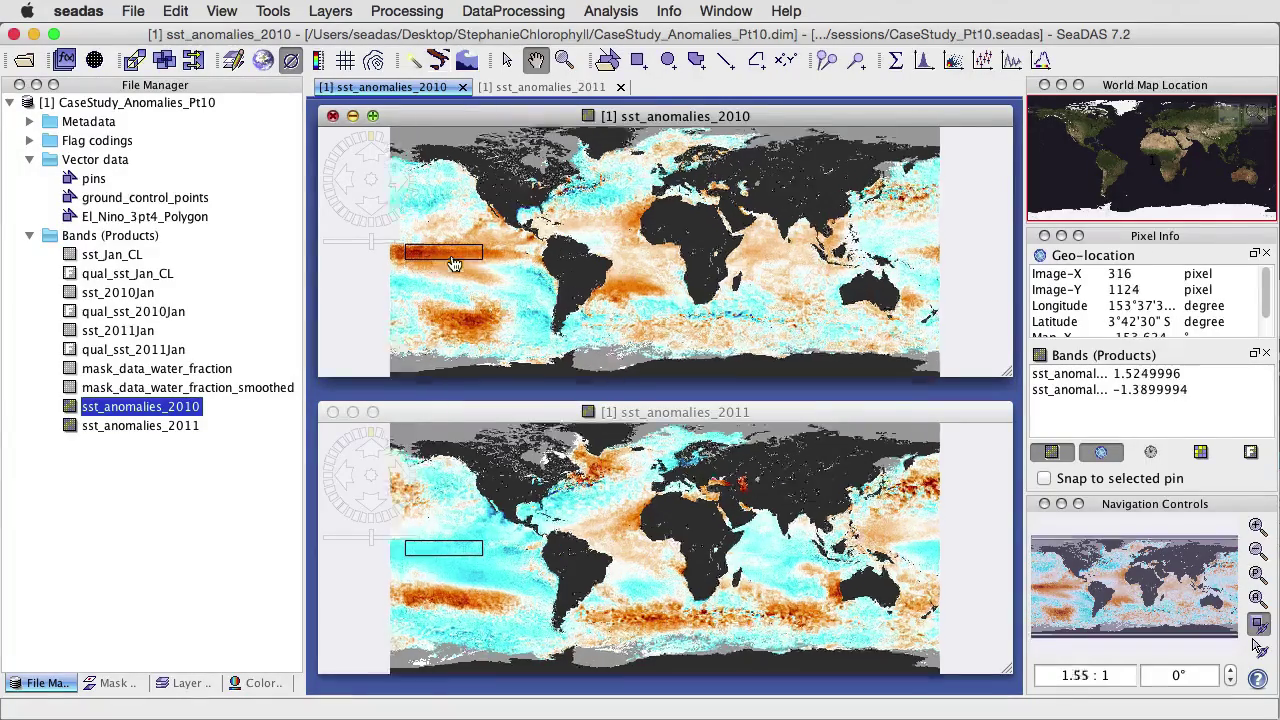
scroll(452, 262, up, 4)
scroll(783, 276, up, 4)
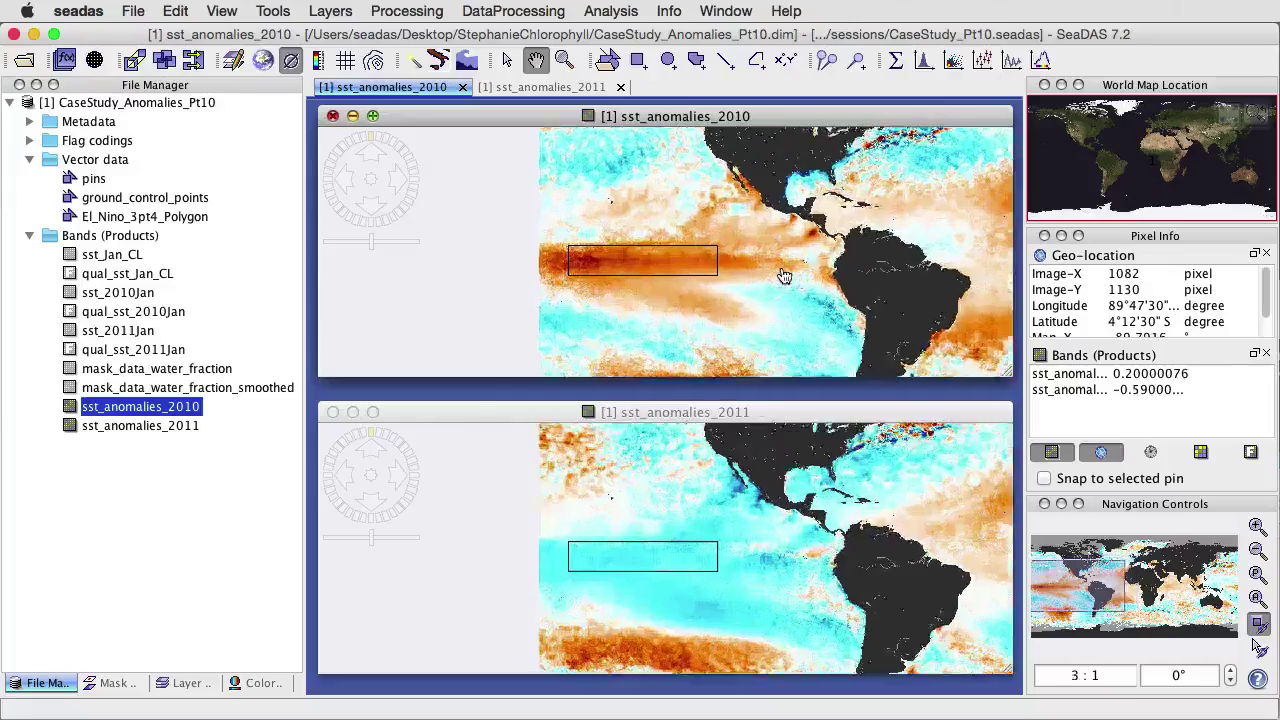
scroll(783, 276, up, 5)
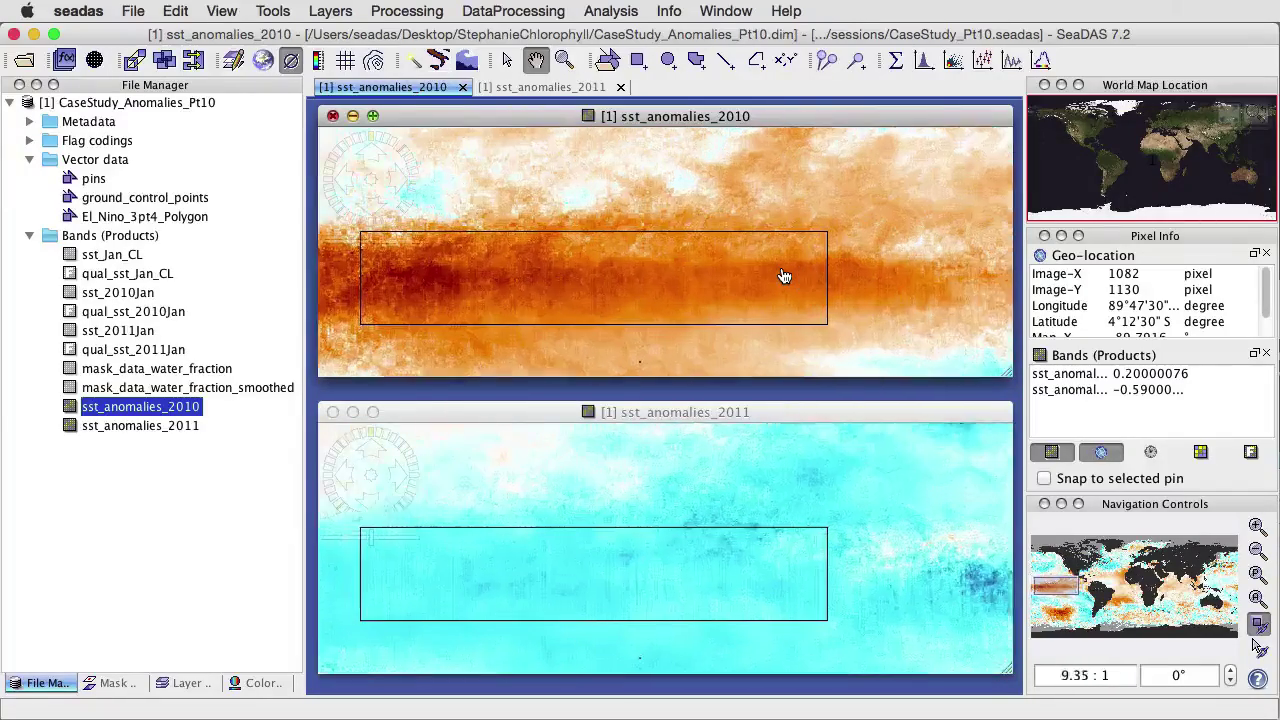
drag(780, 277, 857, 249)
scroll(857, 249, up, 2)
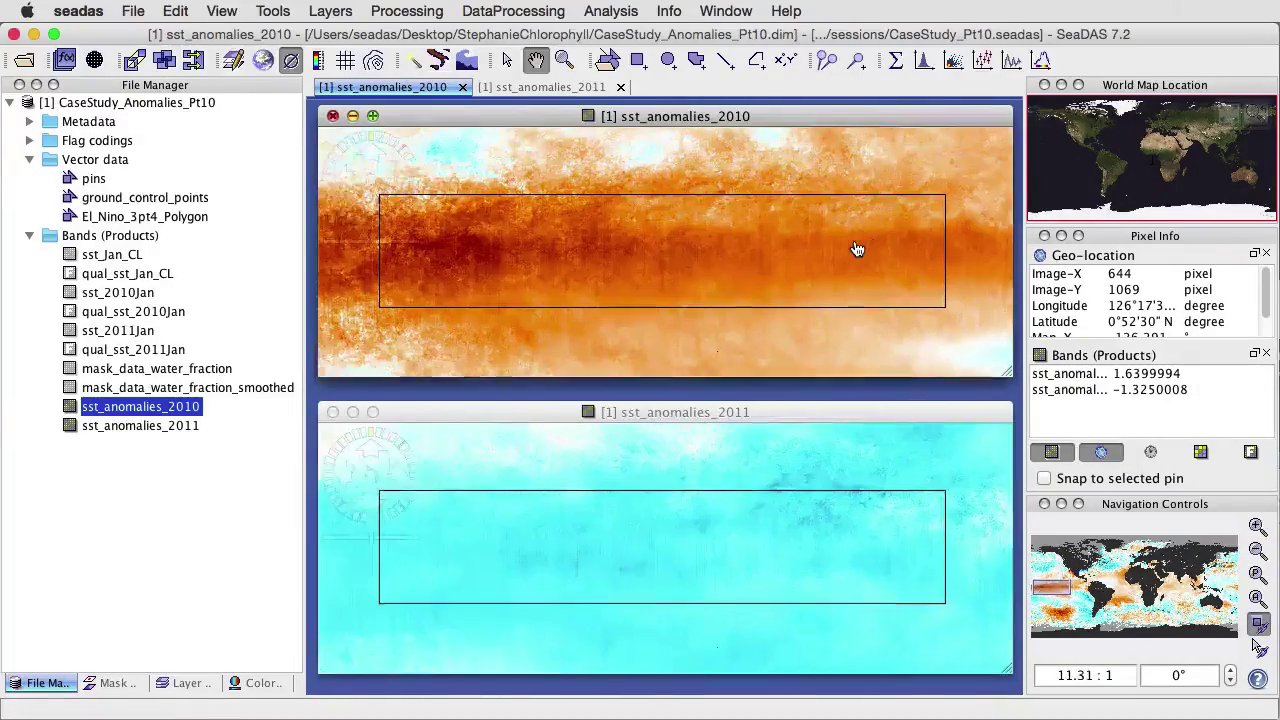
click(136, 61)
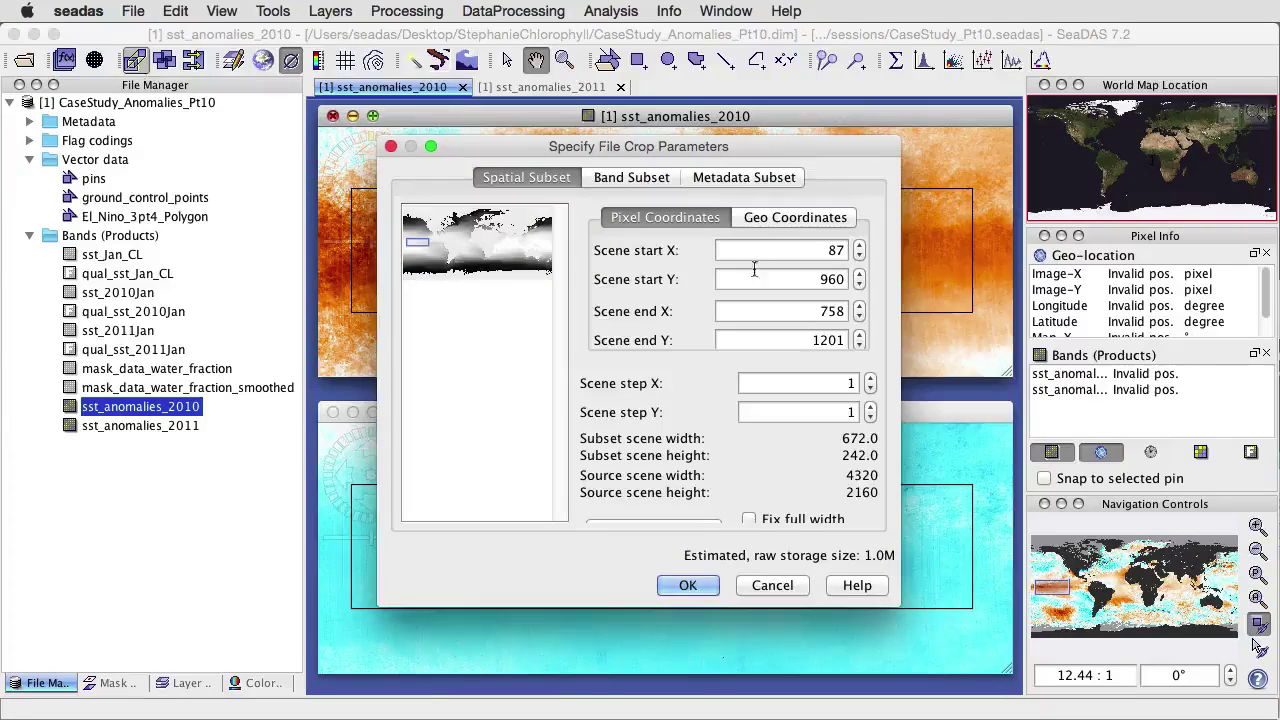
click(686, 588)
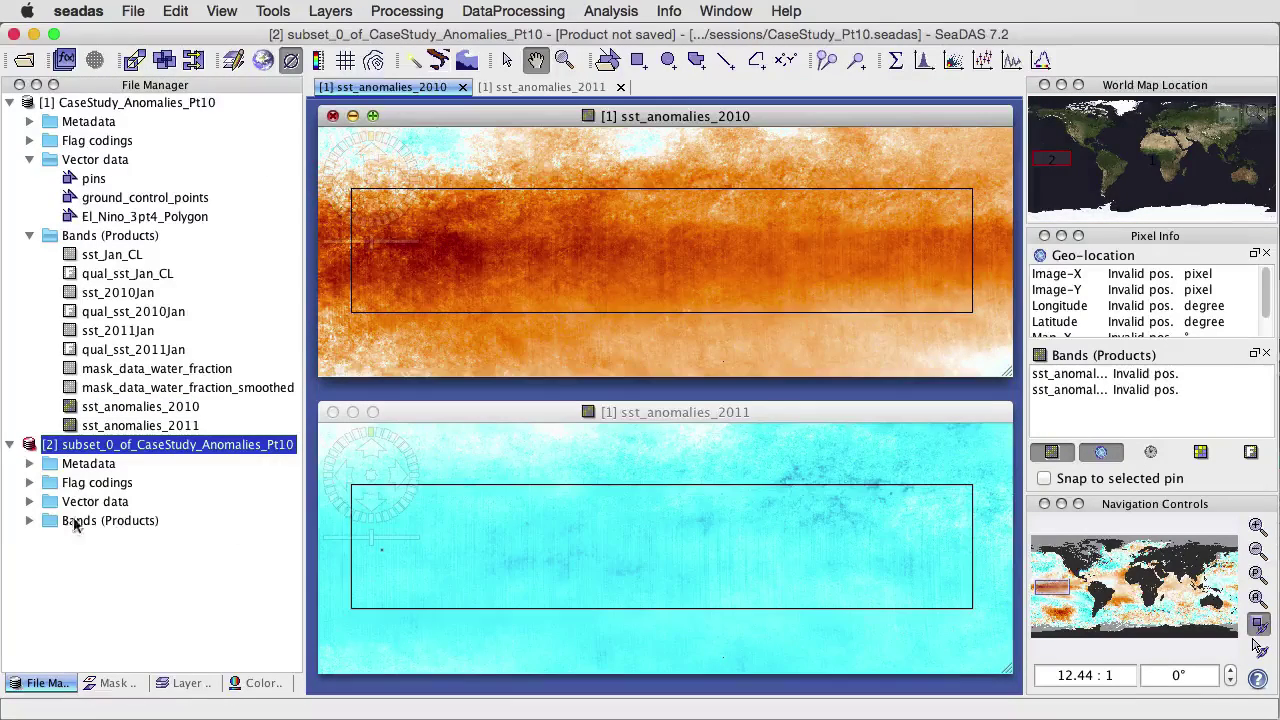
Step: Open the sst_anomalies_2010 band of the cropped subset
click(29, 520)
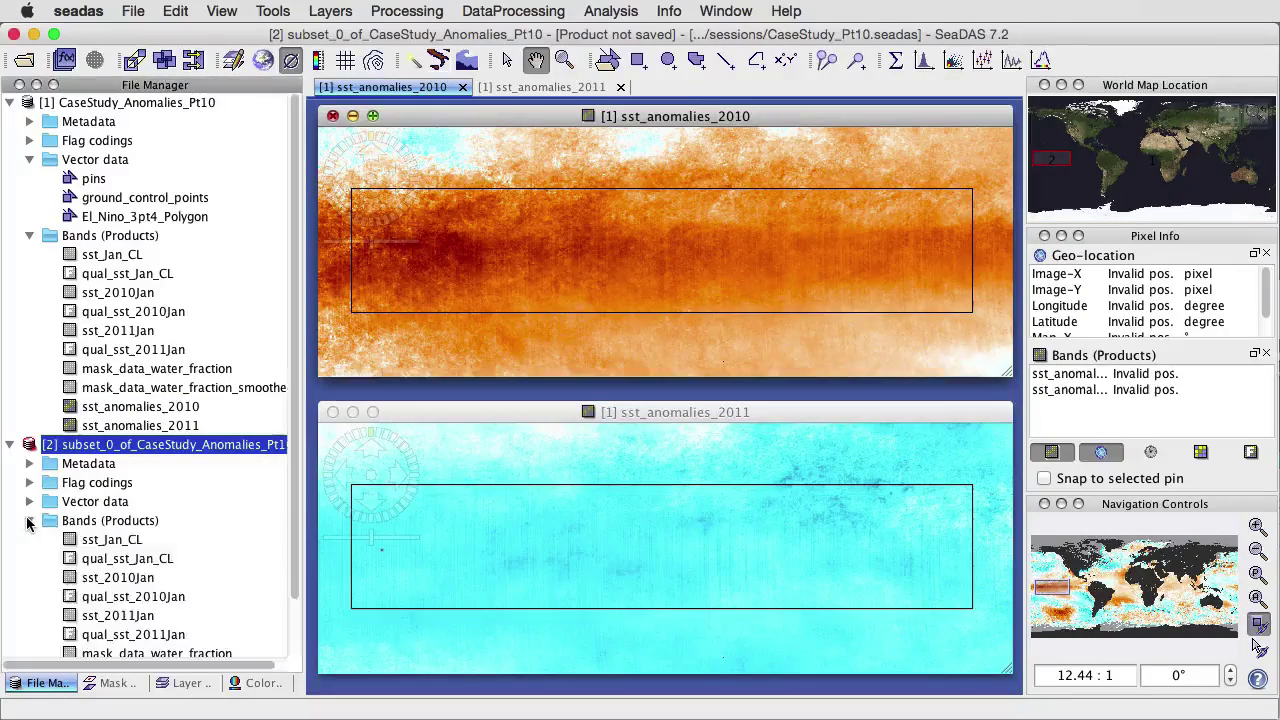
scroll(118, 628, down, 3)
double_click(118, 629)
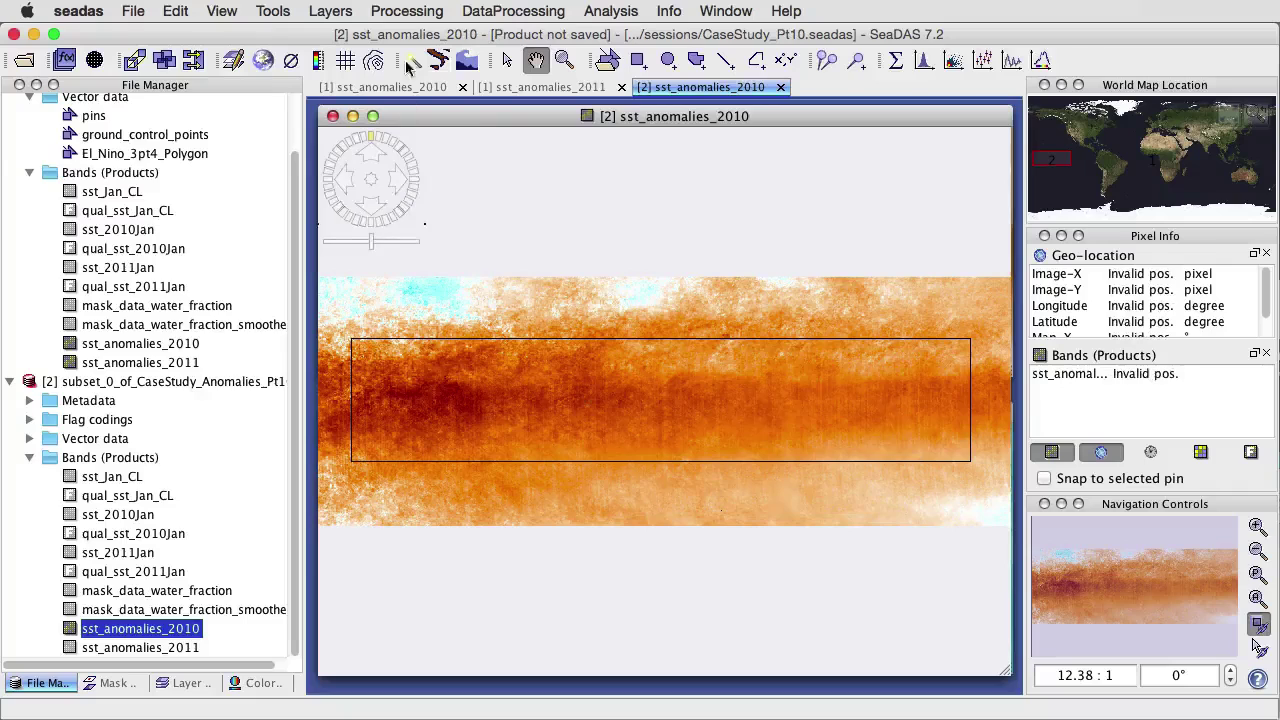
Step: Start a reprojection of the cropped subset and choose the Sinusoidal projection
click(407, 12)
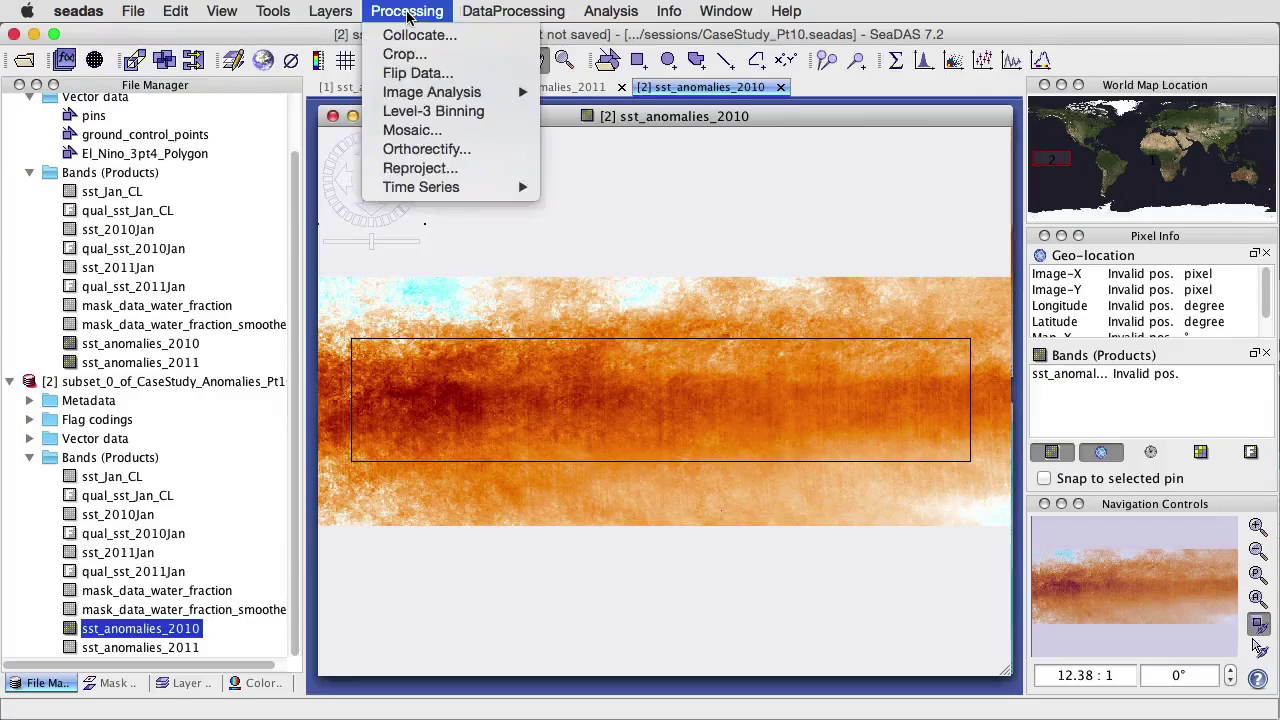
click(420, 168)
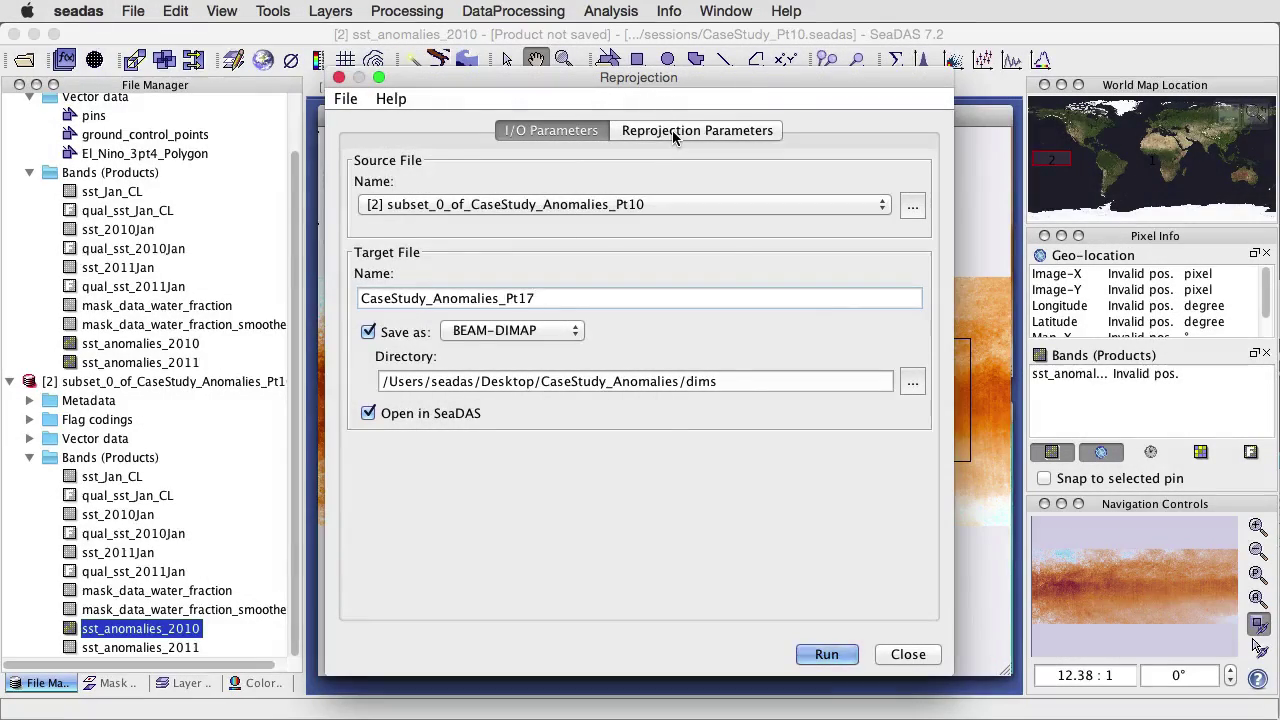
click(672, 130)
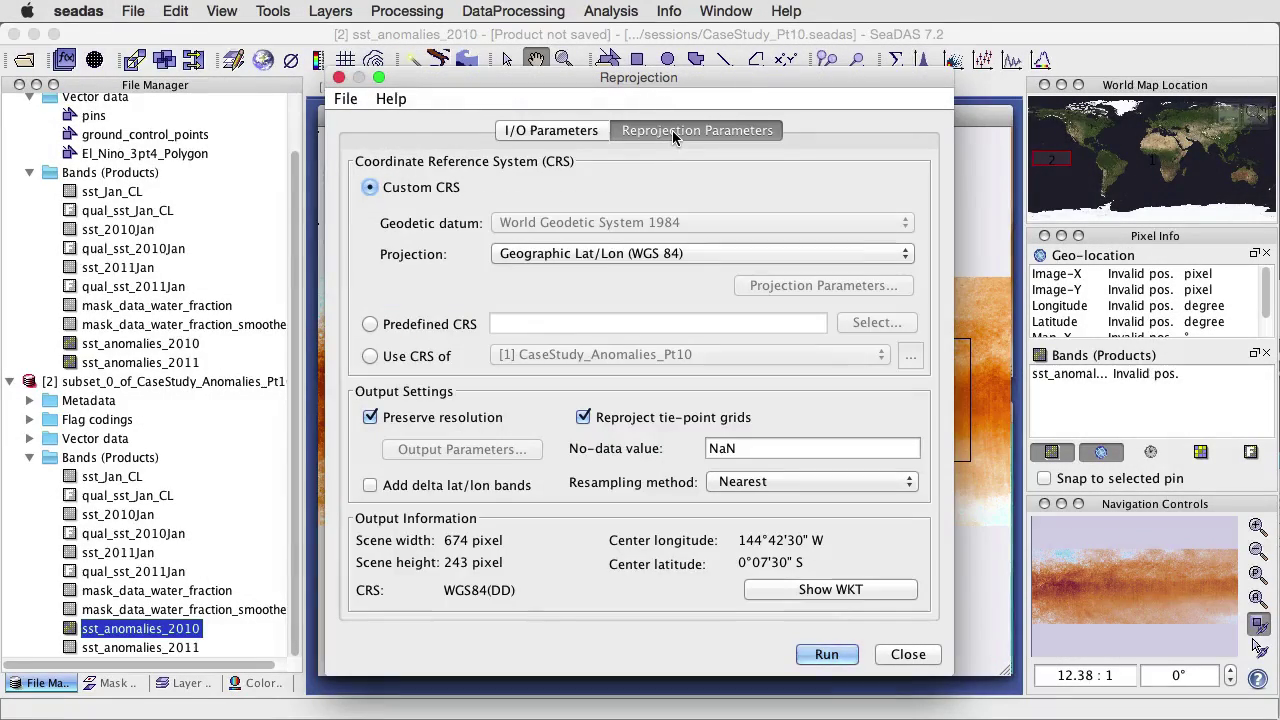
click(678, 253)
scroll(665, 345, down, 5)
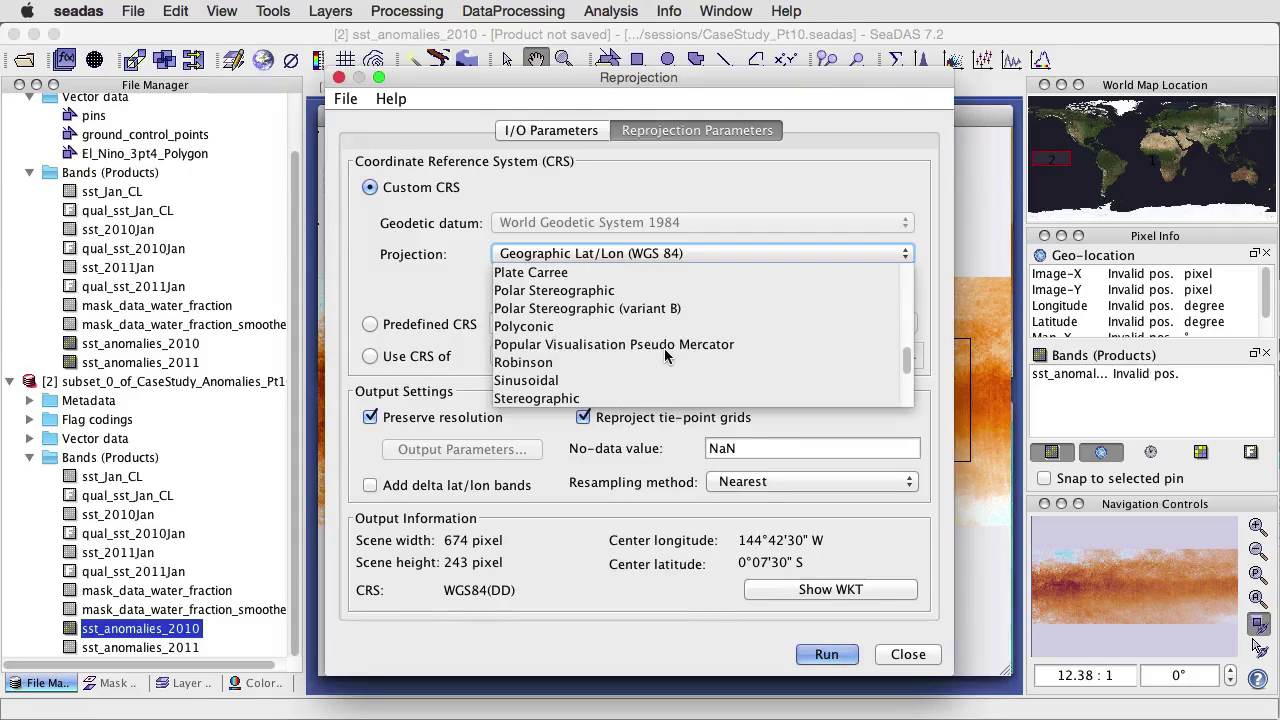
click(588, 381)
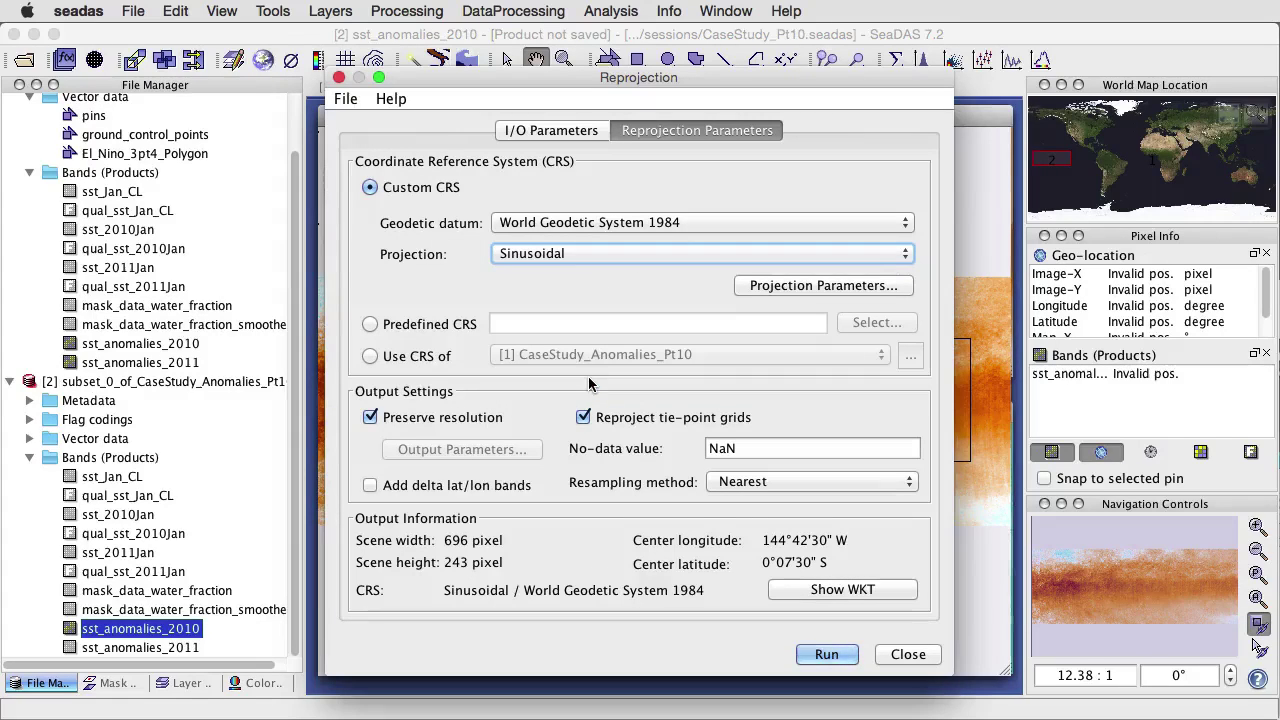
Step: Set the central meridian of the Sinusoidal projection to -145 degrees
click(803, 287)
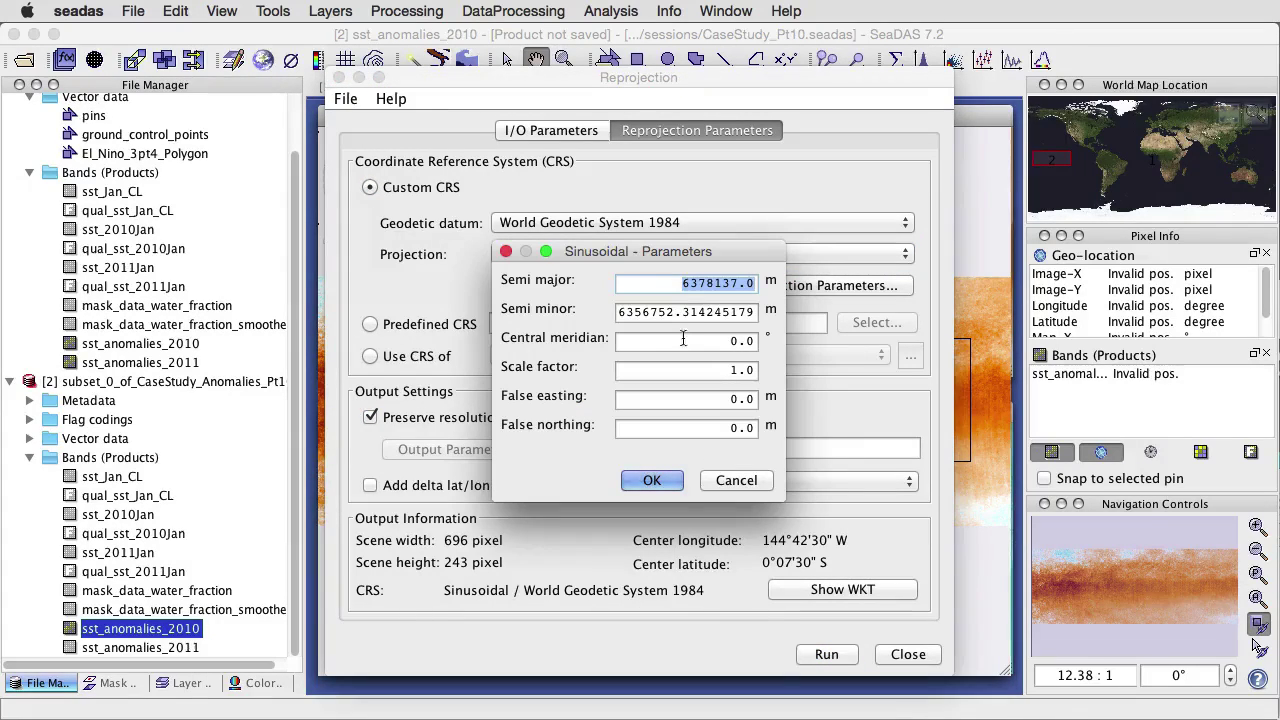
drag(683, 339, 768, 339)
text(-)
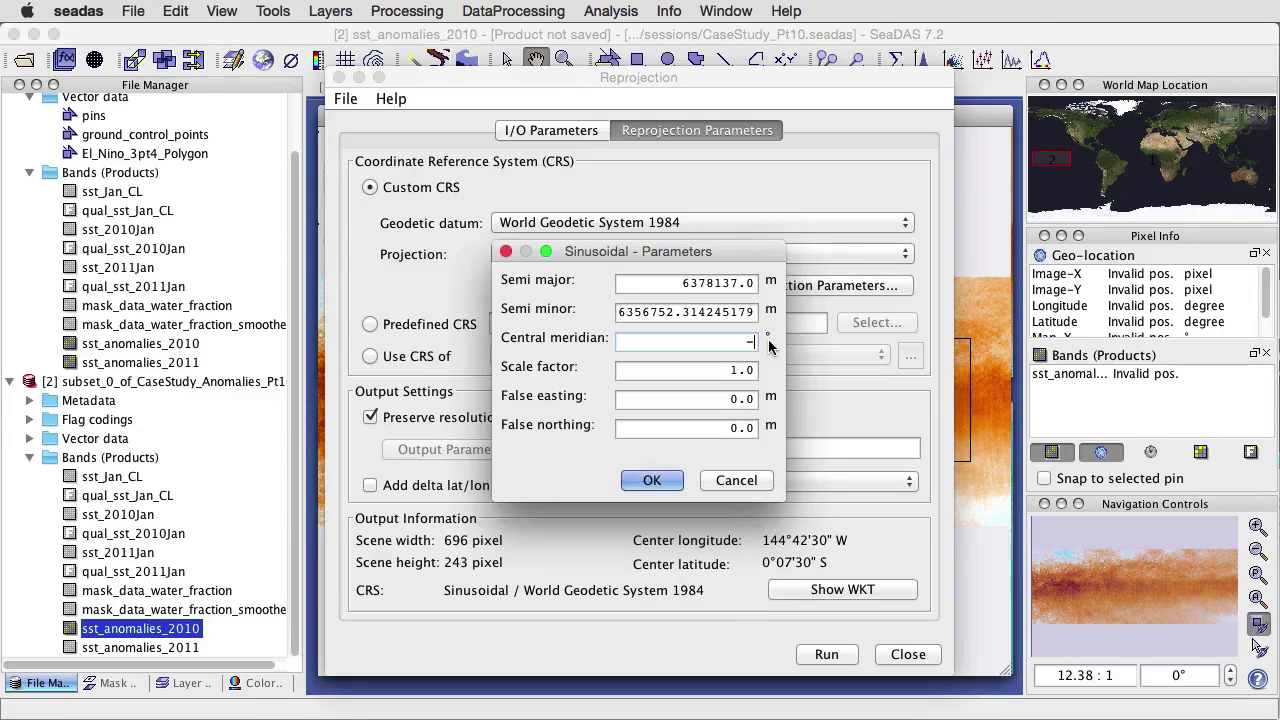
text(145)
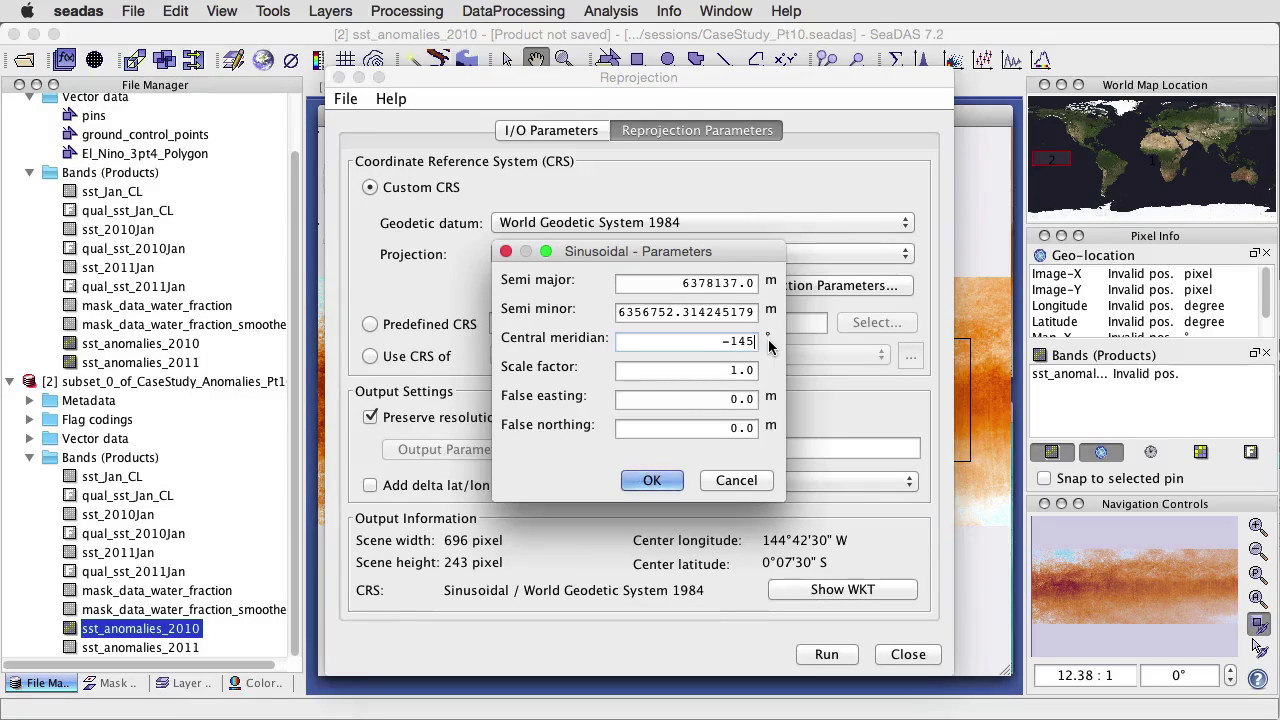
click(652, 481)
Step: Set the resampling method to Bilinear and run the reprojection to CaseStudy_Anomalies_Pt17
click(757, 483)
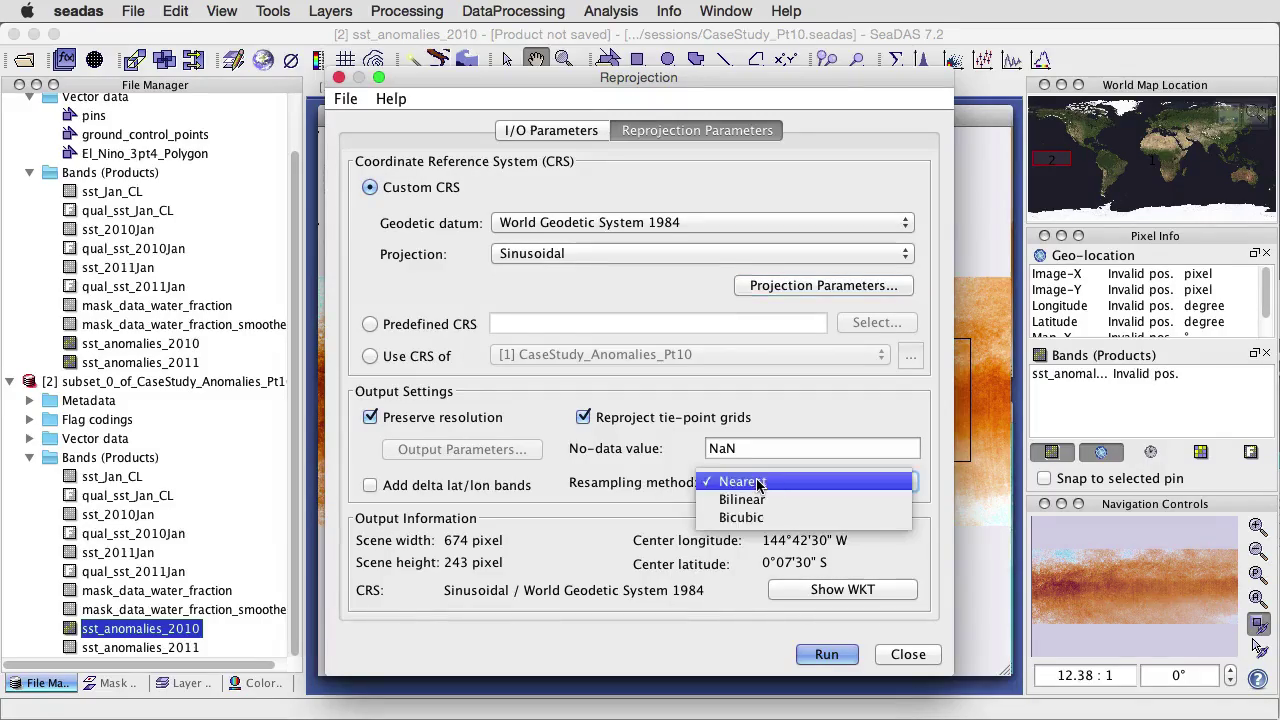
click(754, 502)
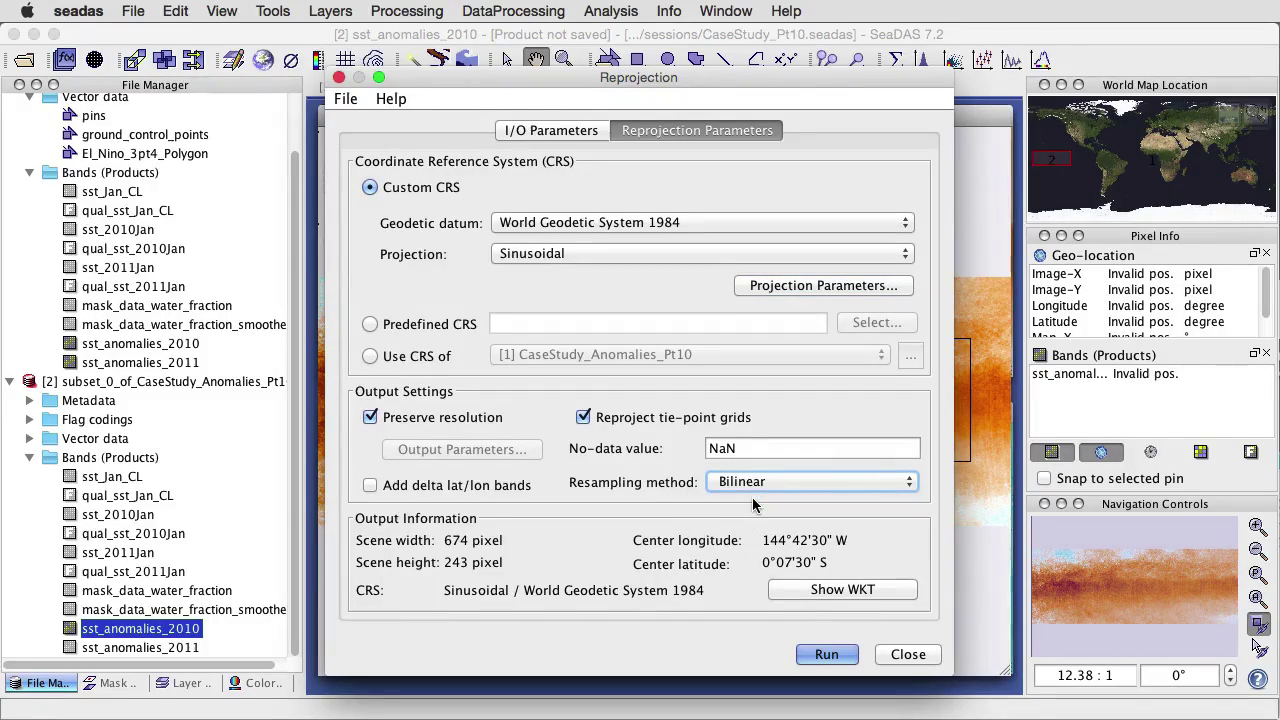
click(833, 655)
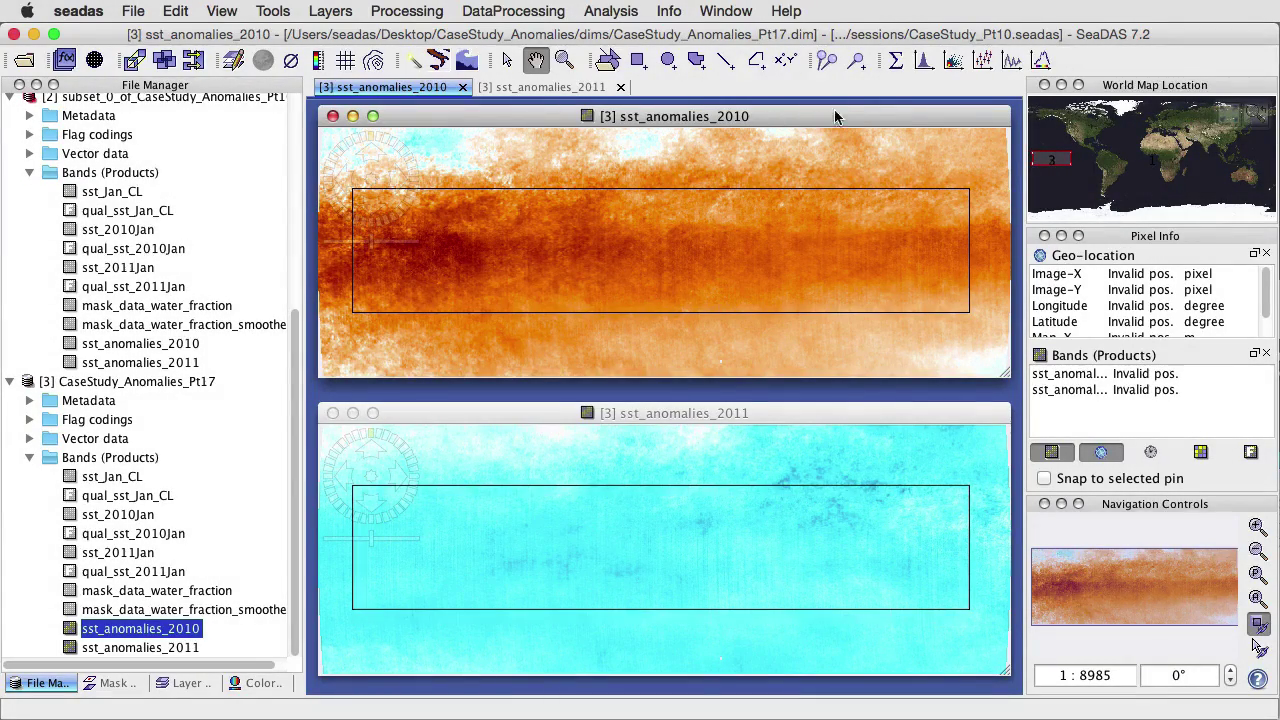
Step: Compute the statistics of the reprojected sst_anomalies_2010 band within the El_Nino_3pt4_Polygon ROI mask and review them
click(897, 66)
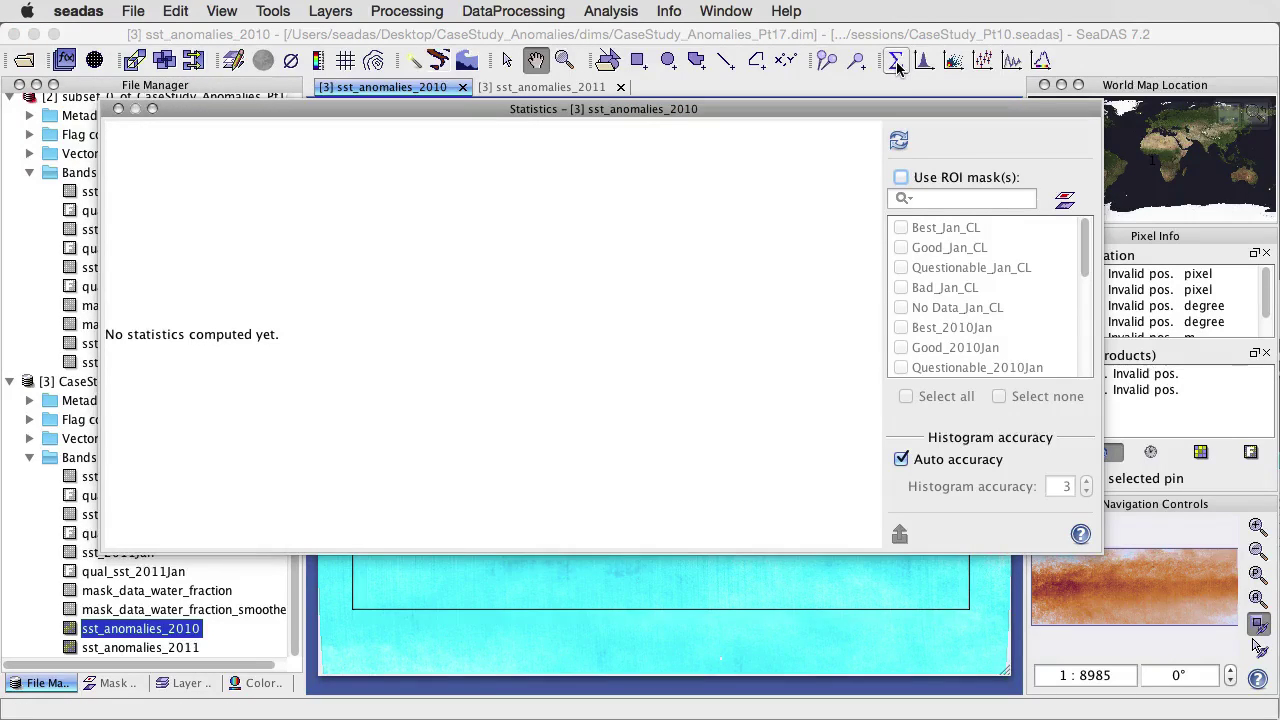
click(902, 178)
drag(1086, 248, 1085, 368)
click(902, 368)
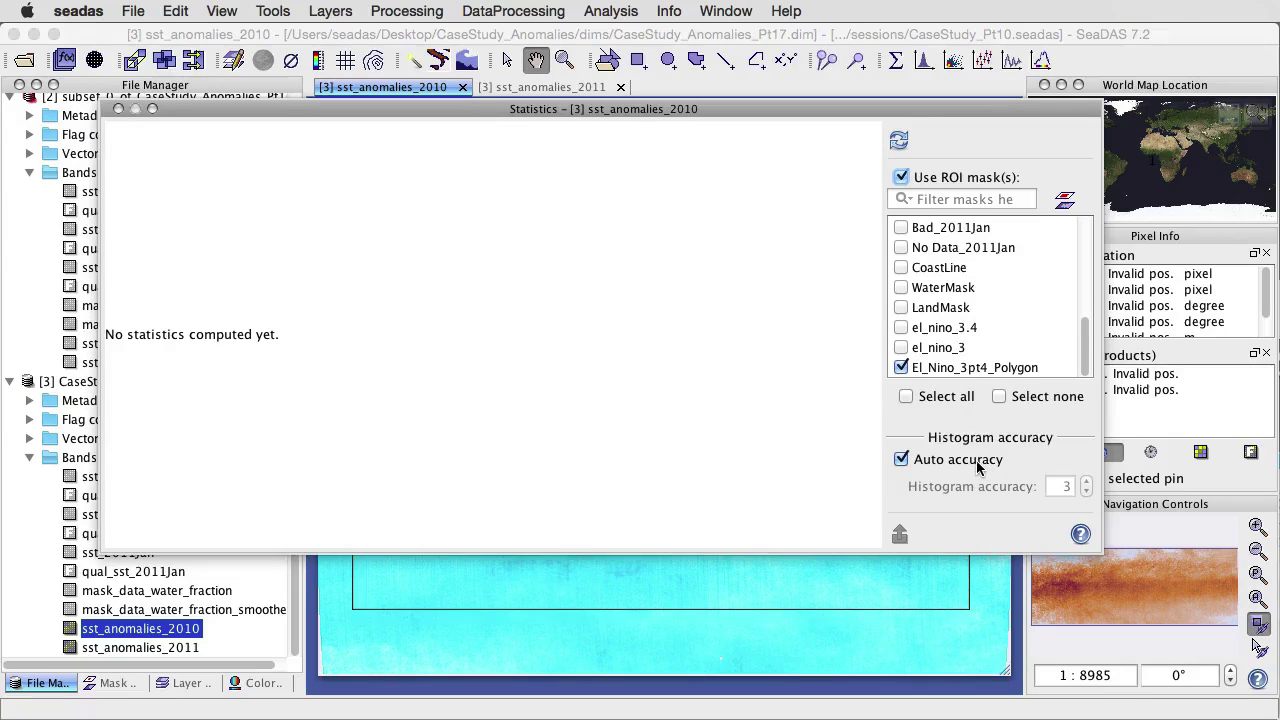
click(897, 143)
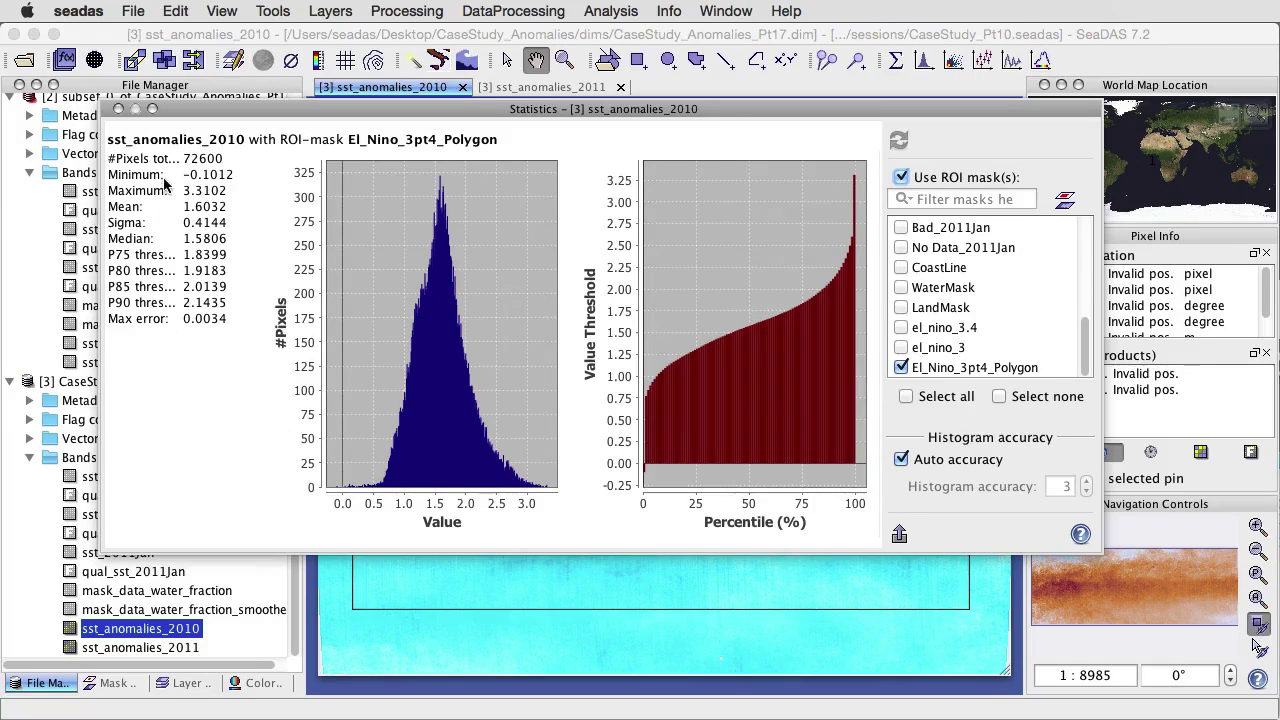
click(119, 110)
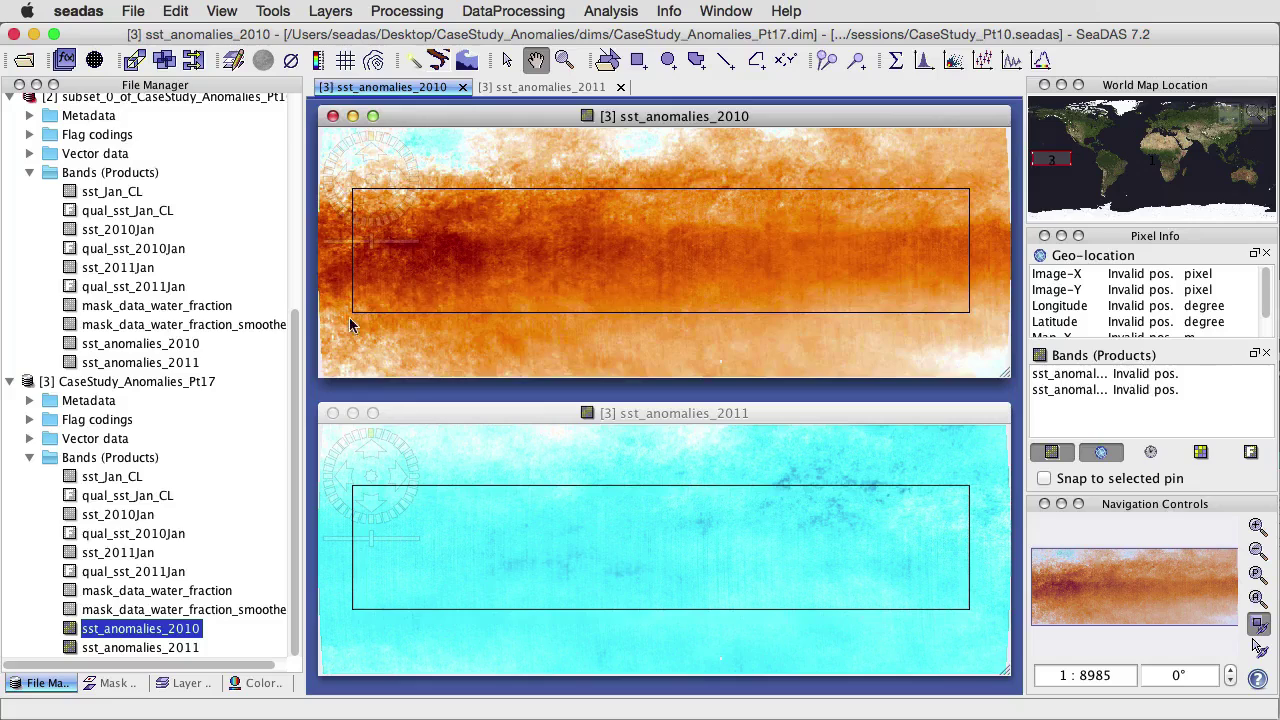
Step: Compute the statistics of the reprojected sst_anomalies_2011 band within the El_Nino_3pt4_Polygon ROI mask
click(640, 414)
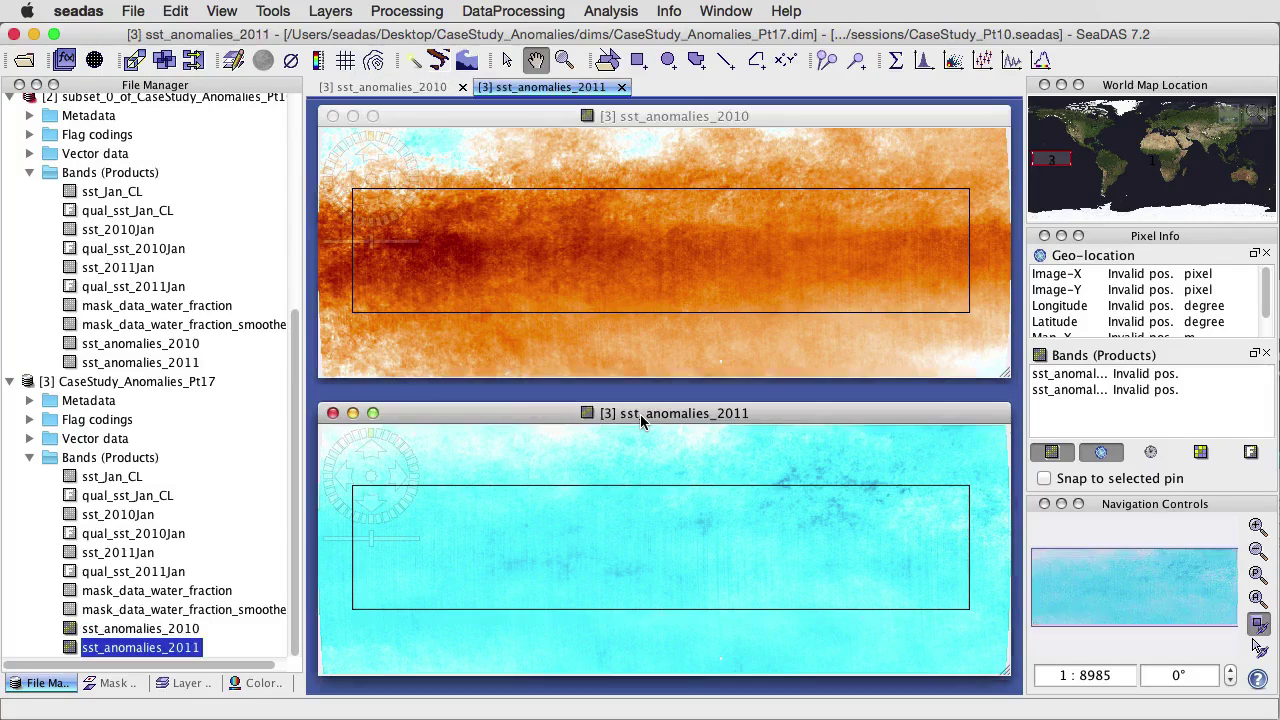
click(895, 62)
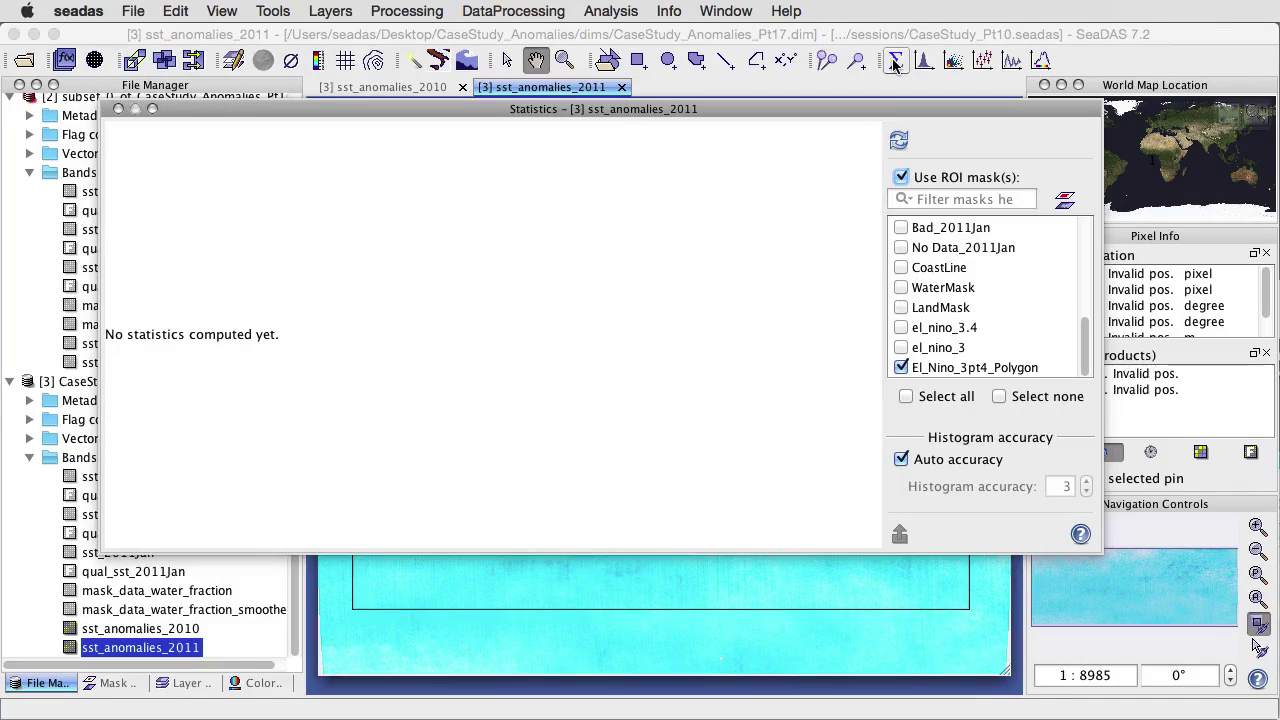
click(900, 139)
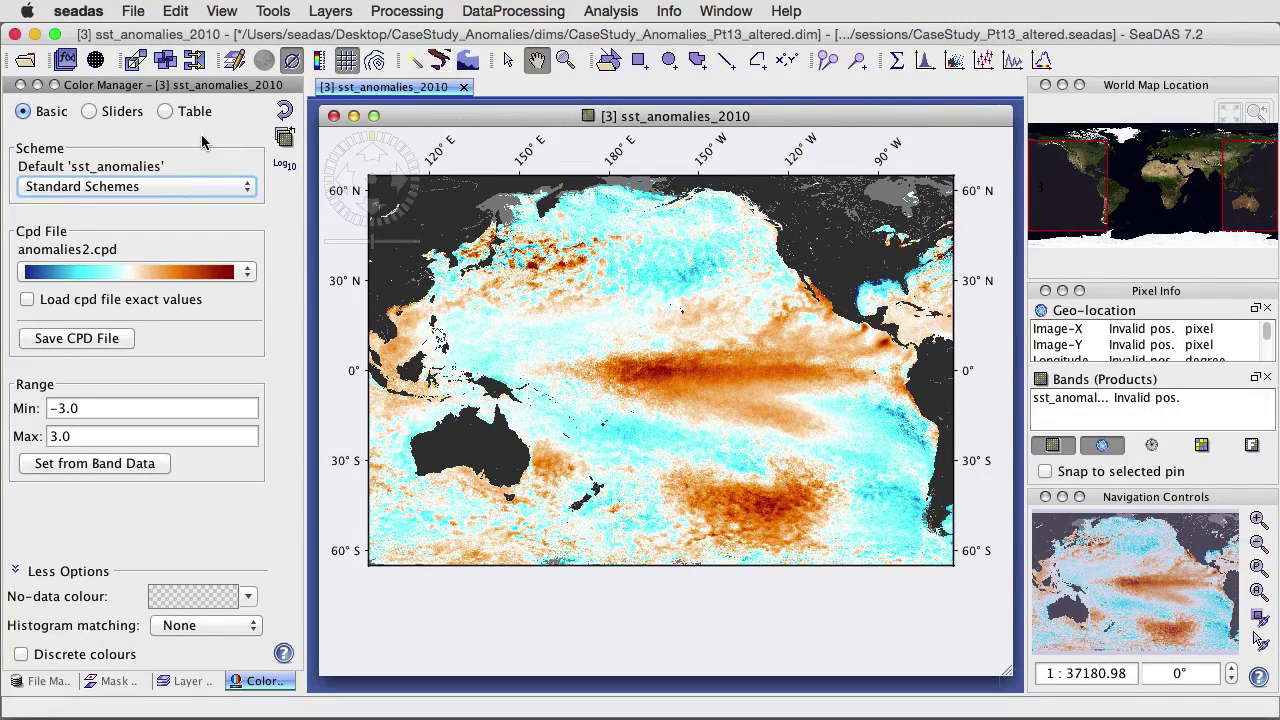
Step: Find the user-defined sst_anomalies entry among the standard color schemes for the Pacific sst_anomalies_2010 map
click(212, 188)
drag(246, 213, 253, 533)
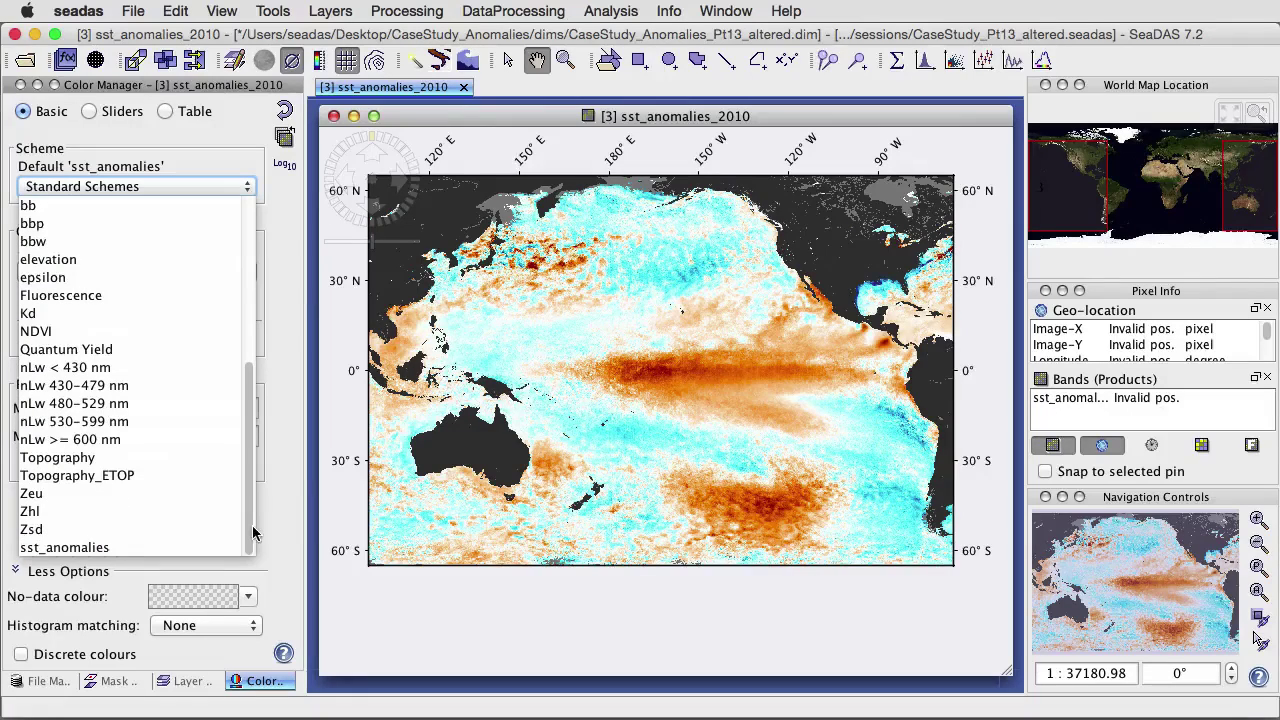
click(90, 548)
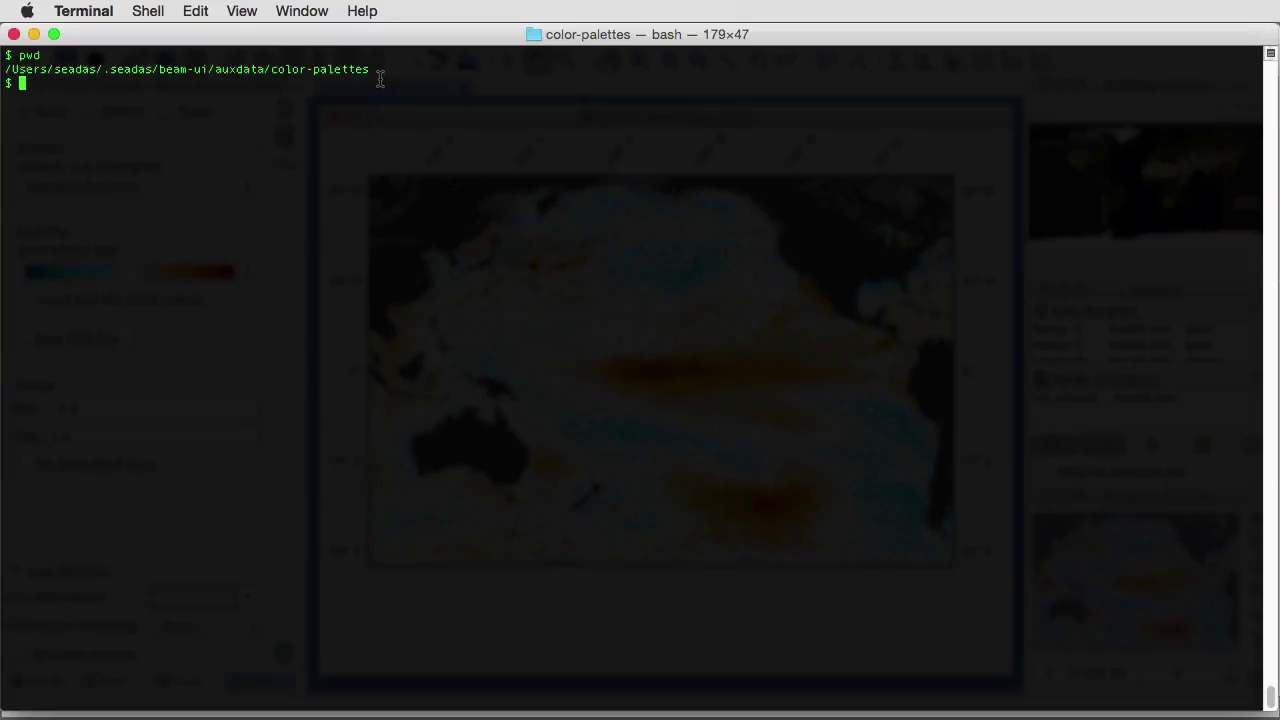
Step: Switch to Terminal and list the files in the /Users/seadas/.seadas/beam-ui/auxdata/color-palettes directory
drag(372, 70, 7, 70)
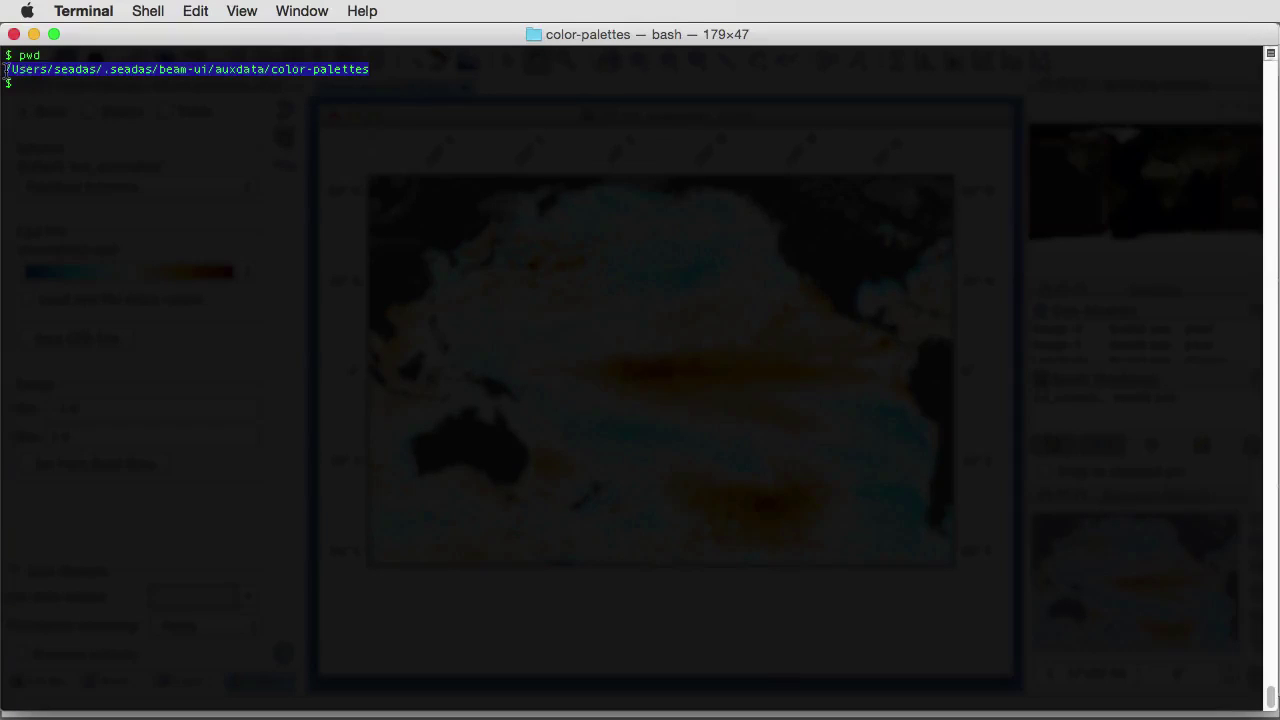
click(17, 70)
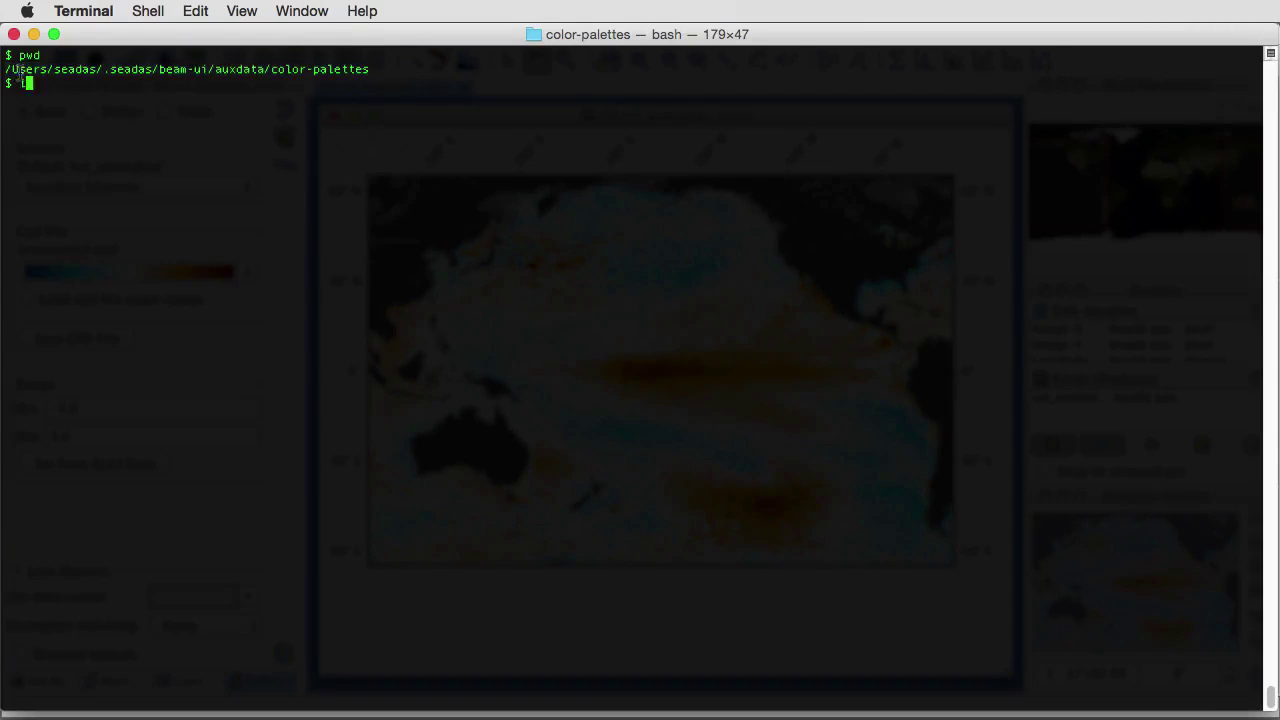
text(ls)
key(Return)
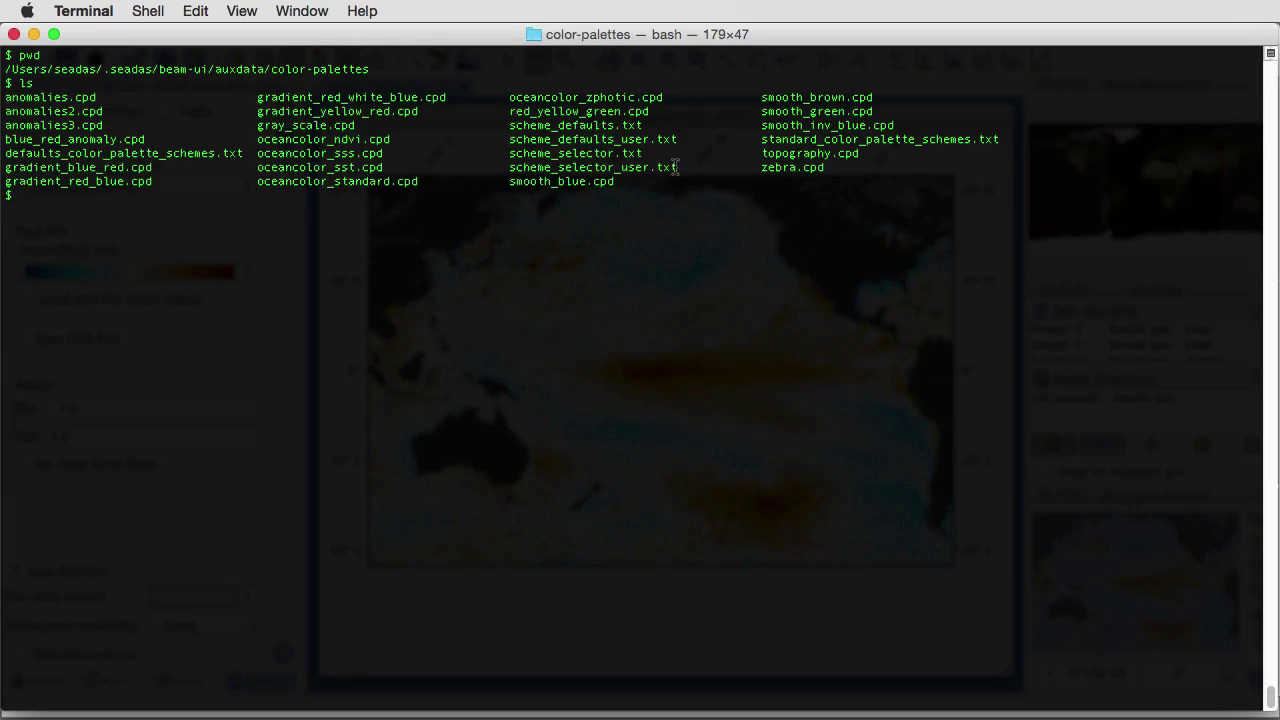
Step: Open scheme_selector_user.txt from the color-palettes directory in vi
drag(679, 167, 507, 168)
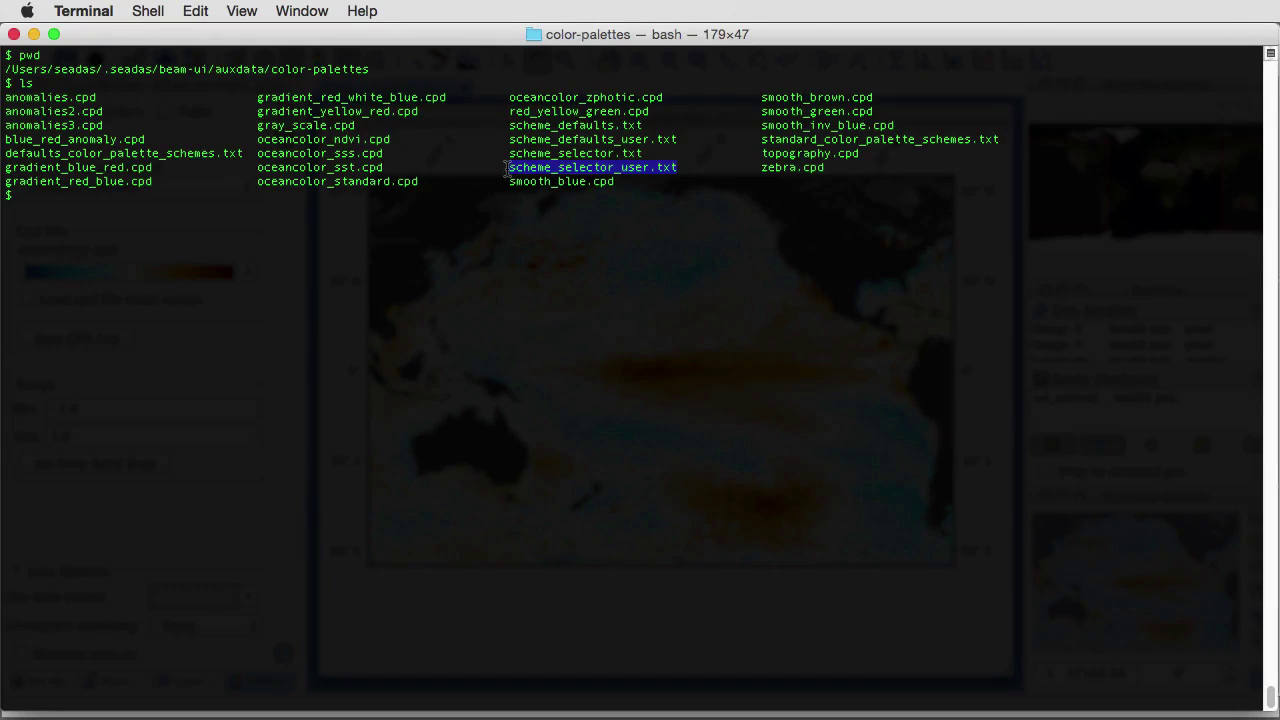
key(super+c)
text(vi)
key(super+v)
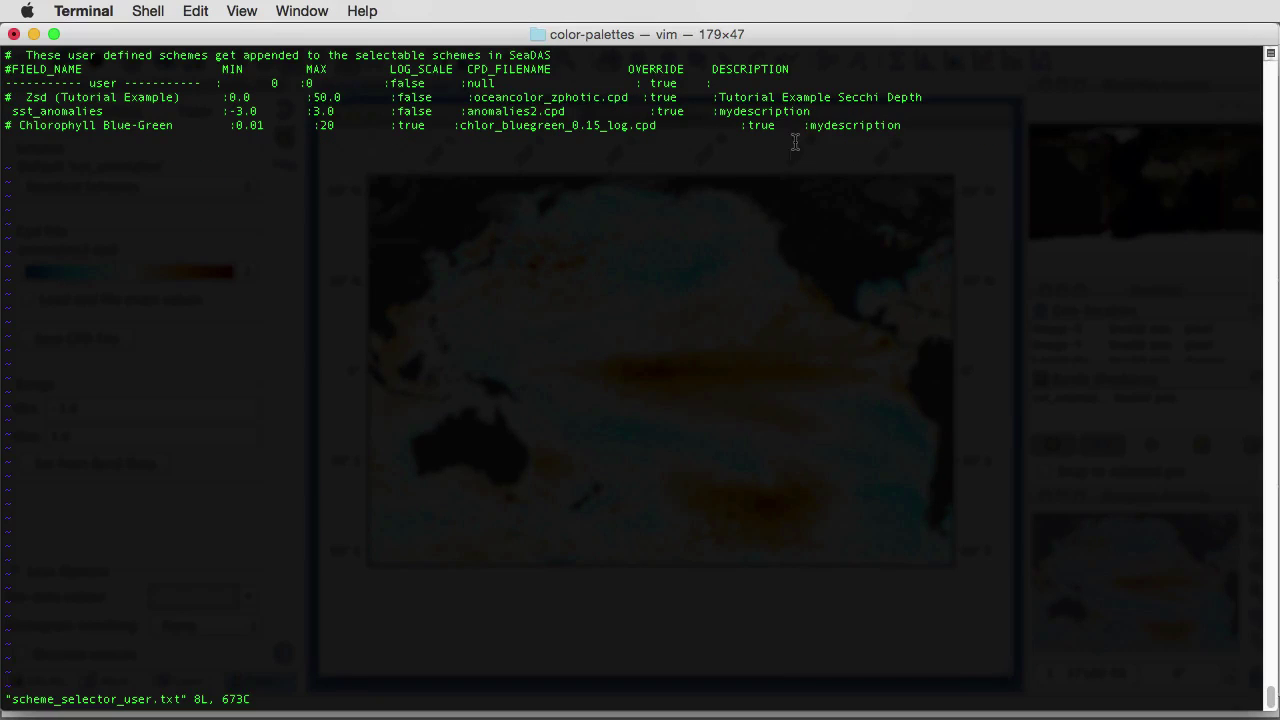
Step: Examine the name, range, CPD file, override and description fields of the sst_anomalies entry, and return to SeaDAS
drag(820, 111, 5, 111)
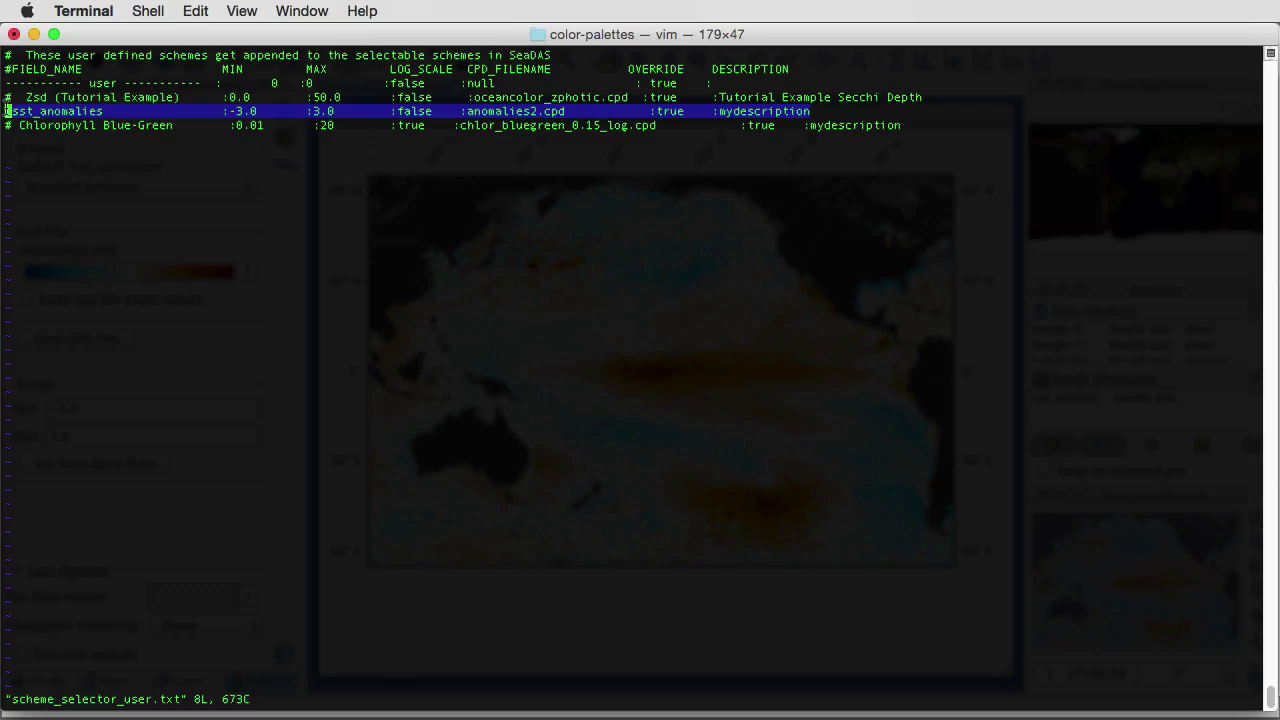
double_click(86, 110)
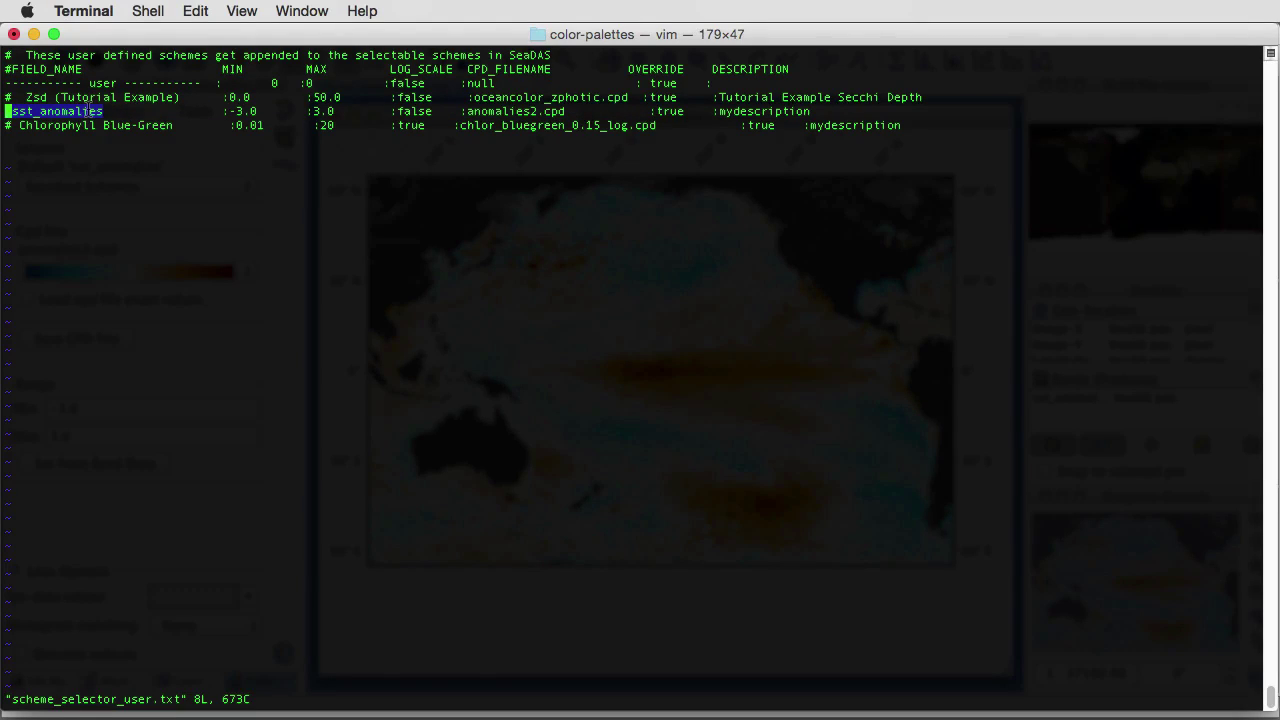
click(252, 113)
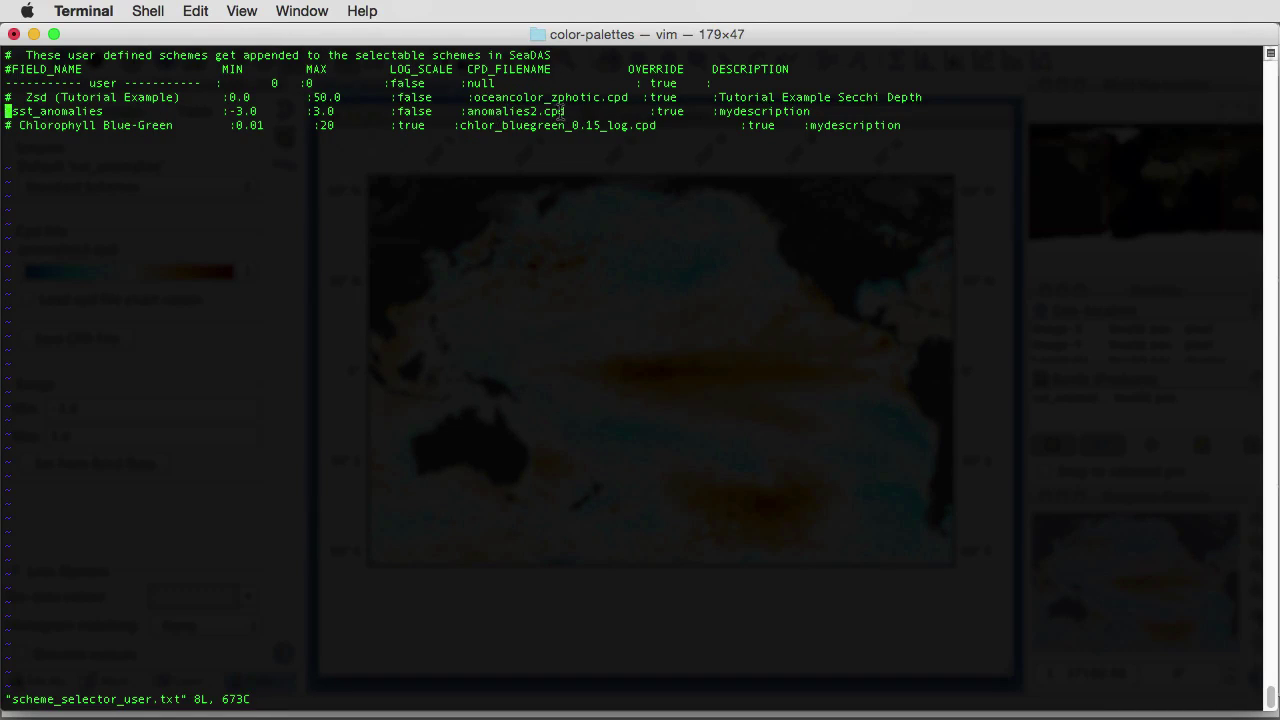
drag(565, 111, 465, 111)
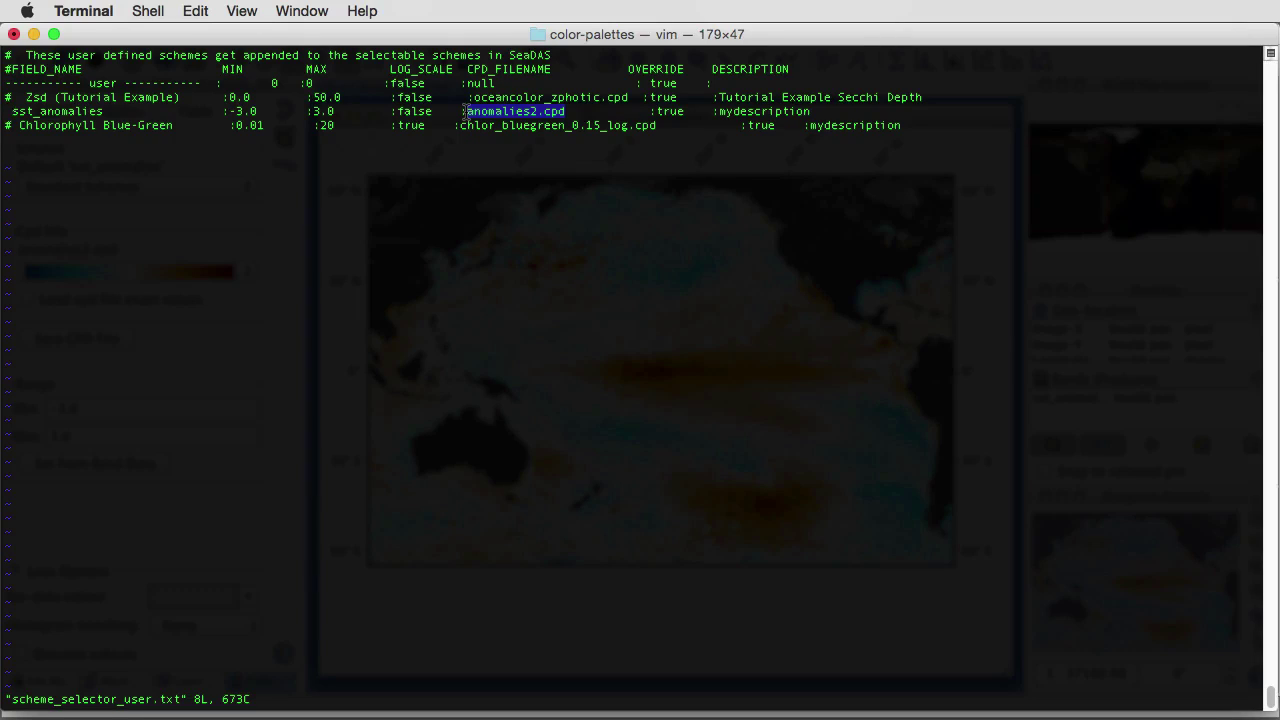
double_click(666, 112)
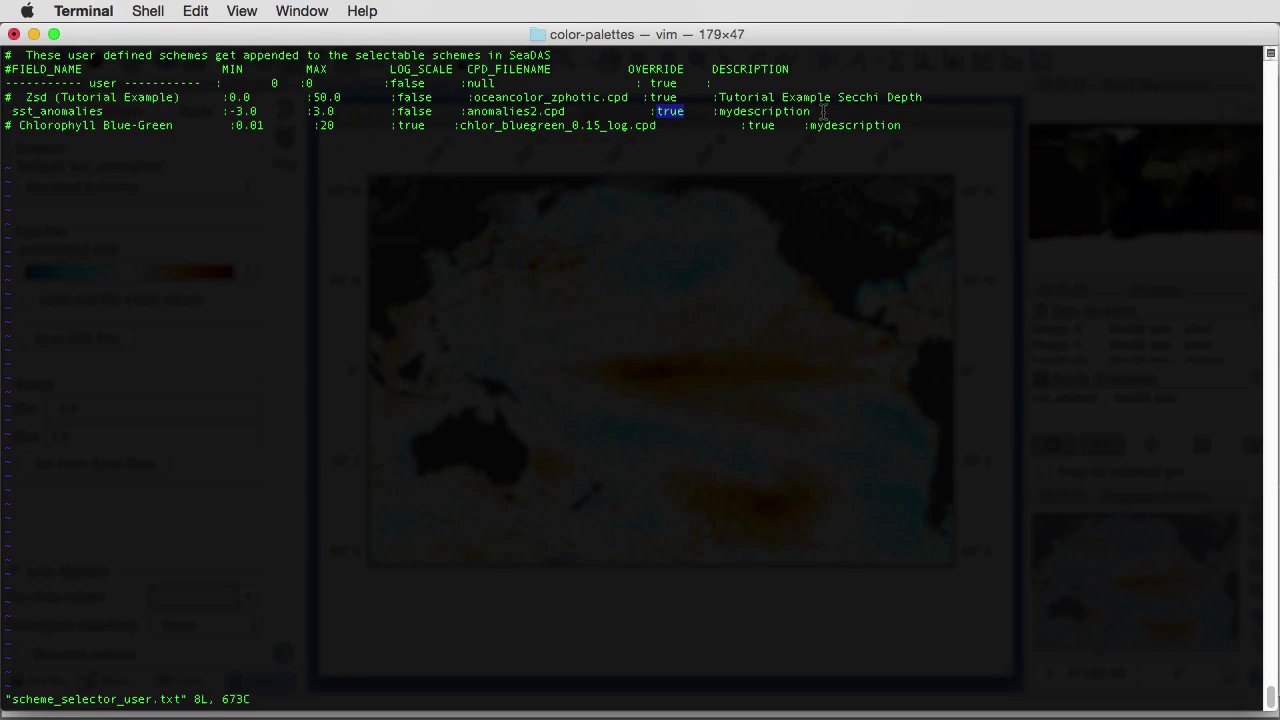
drag(808, 113, 718, 114)
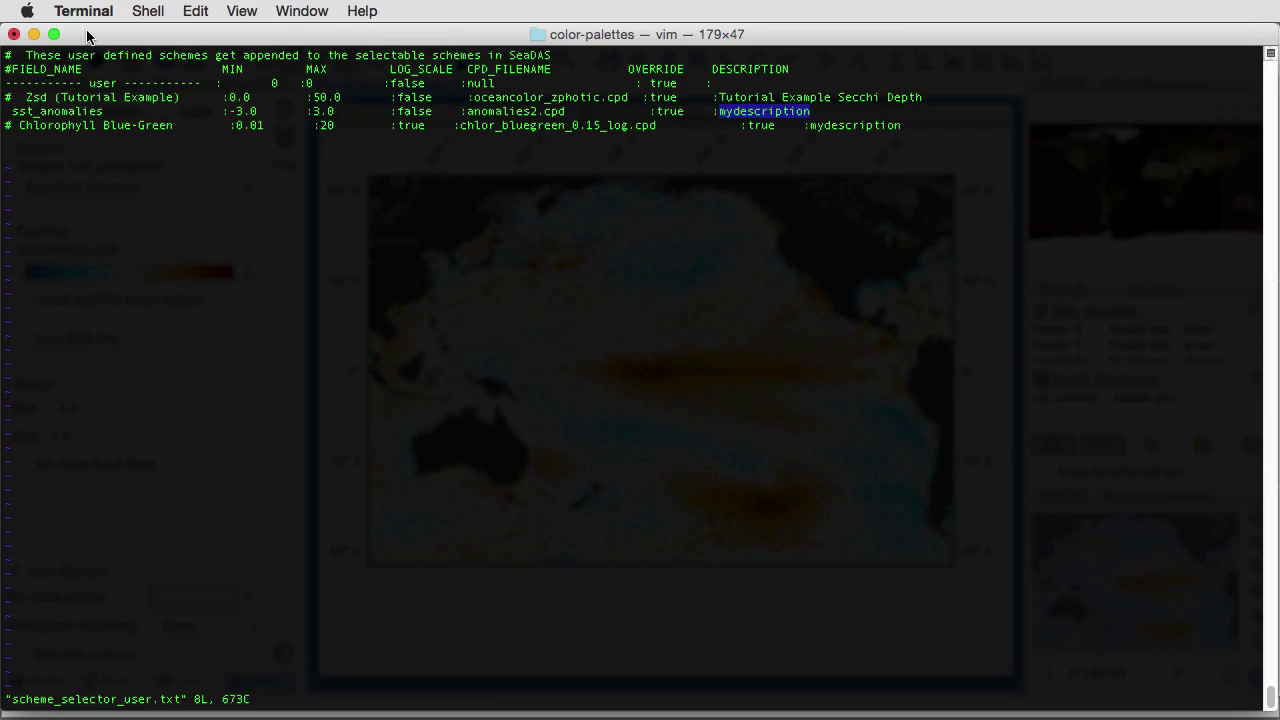
click(34, 34)
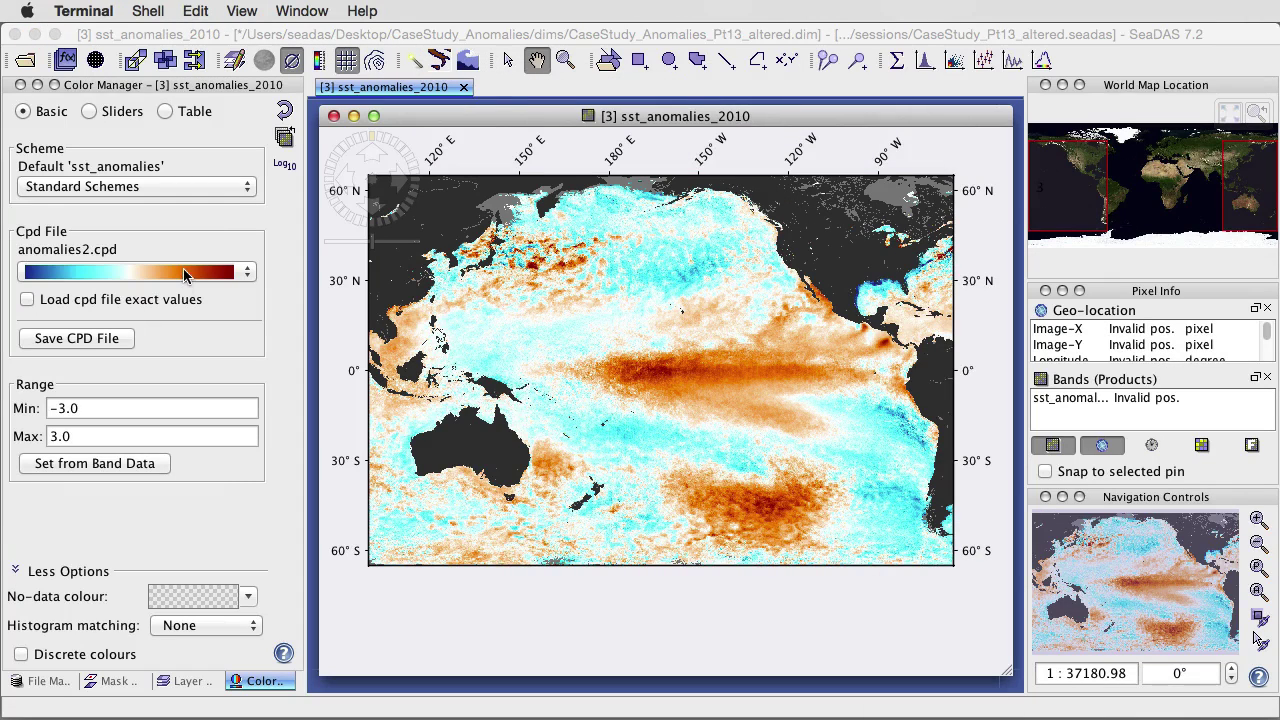
Step: Apply the sst_anomalies standard color scheme to the sst_anomalies_2010 map
click(232, 188)
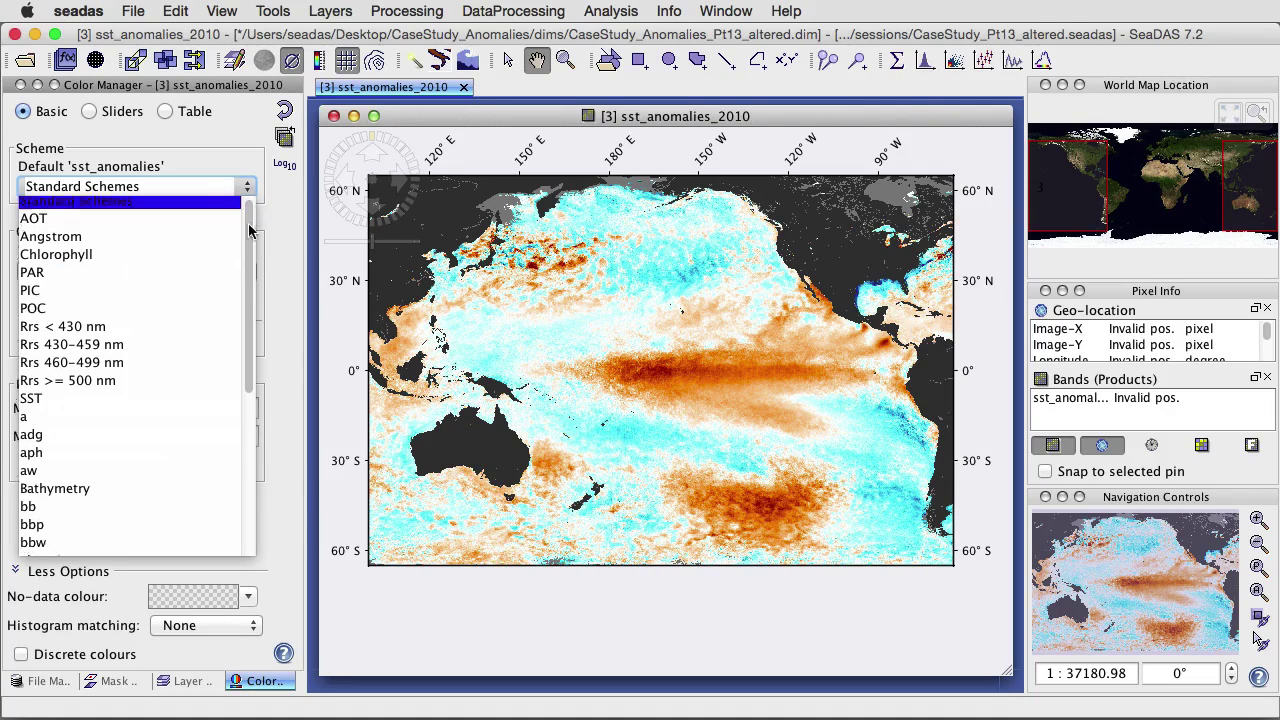
drag(243, 210, 244, 462)
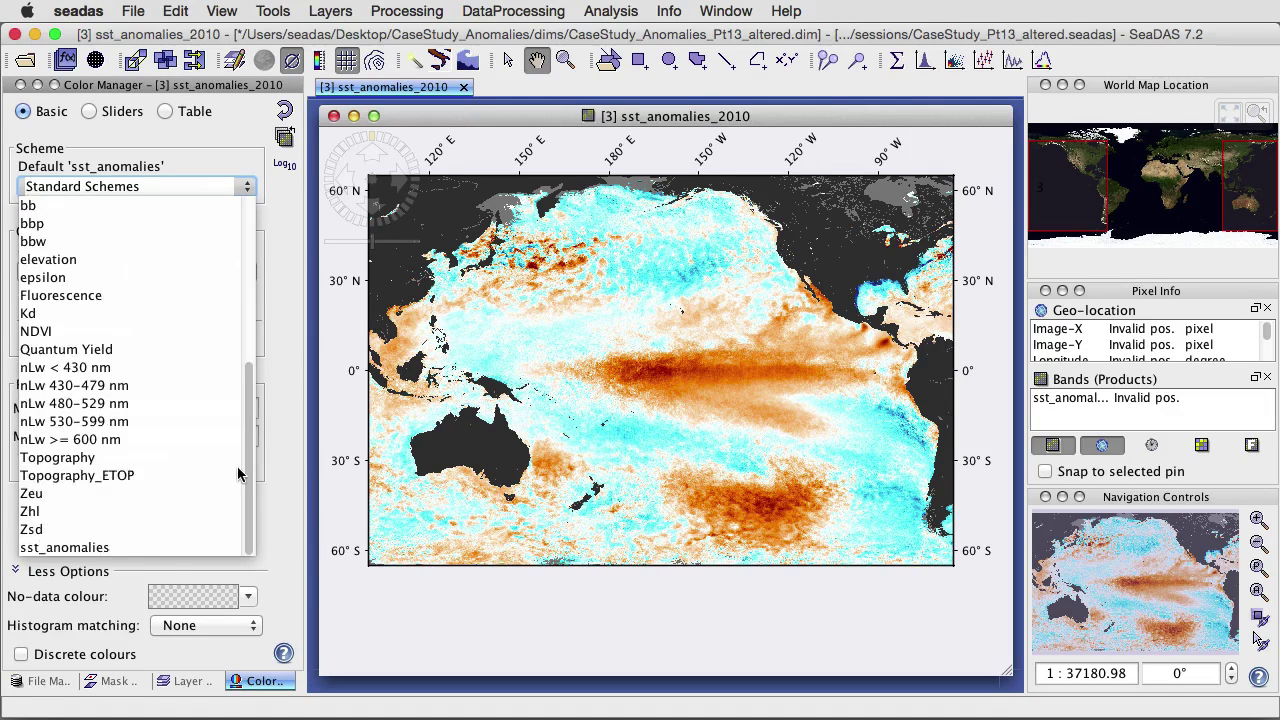
click(113, 548)
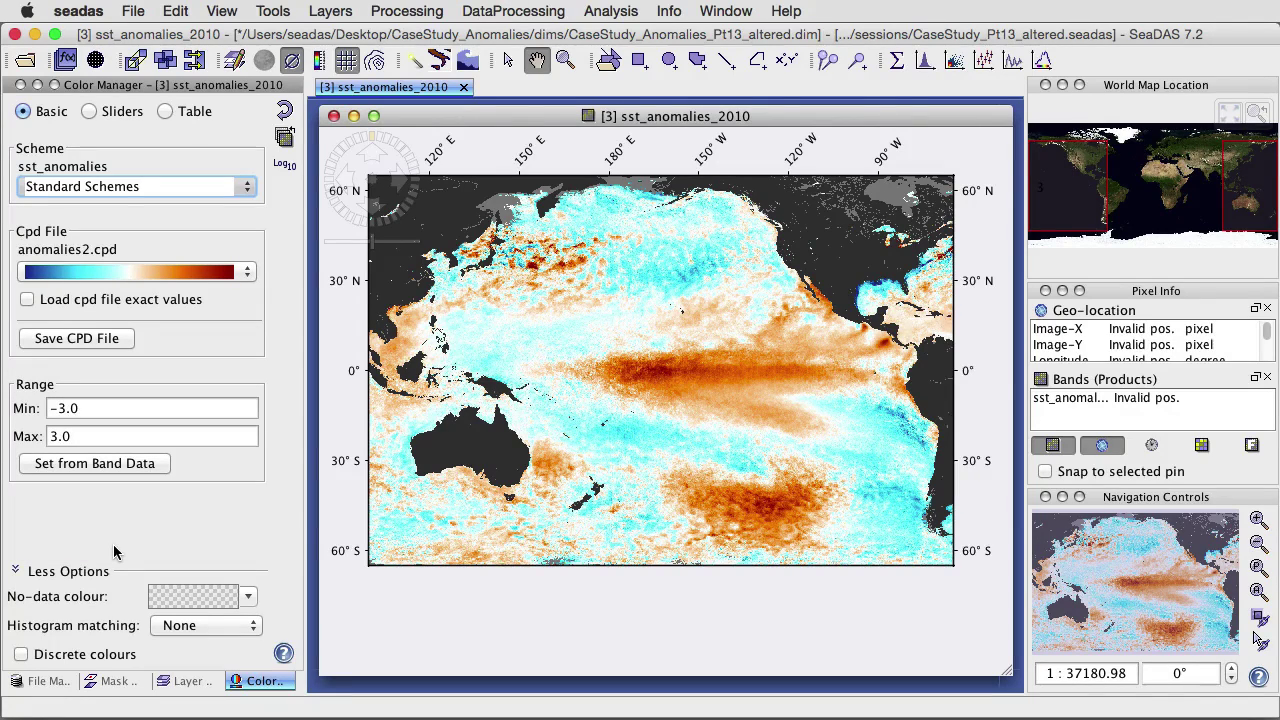
Step: Apply the Chlorophyll standard color scheme to the sst_anomalies_2010 map
click(115, 188)
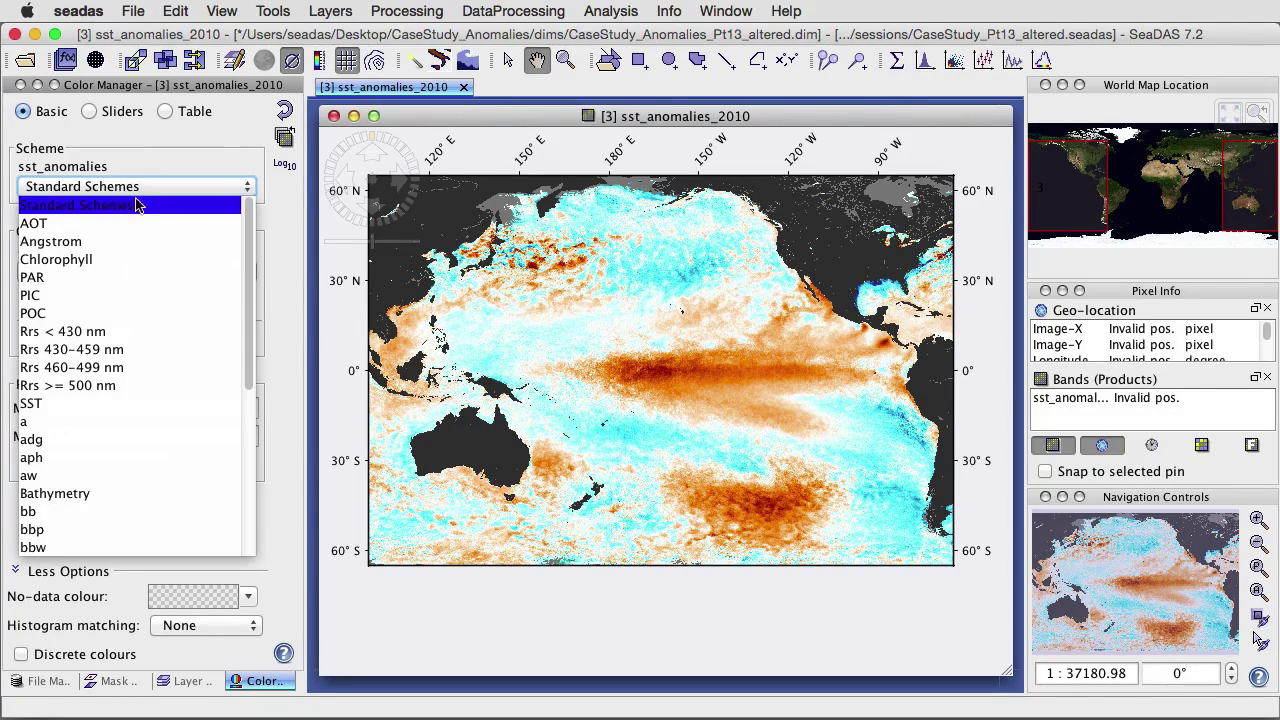
click(145, 262)
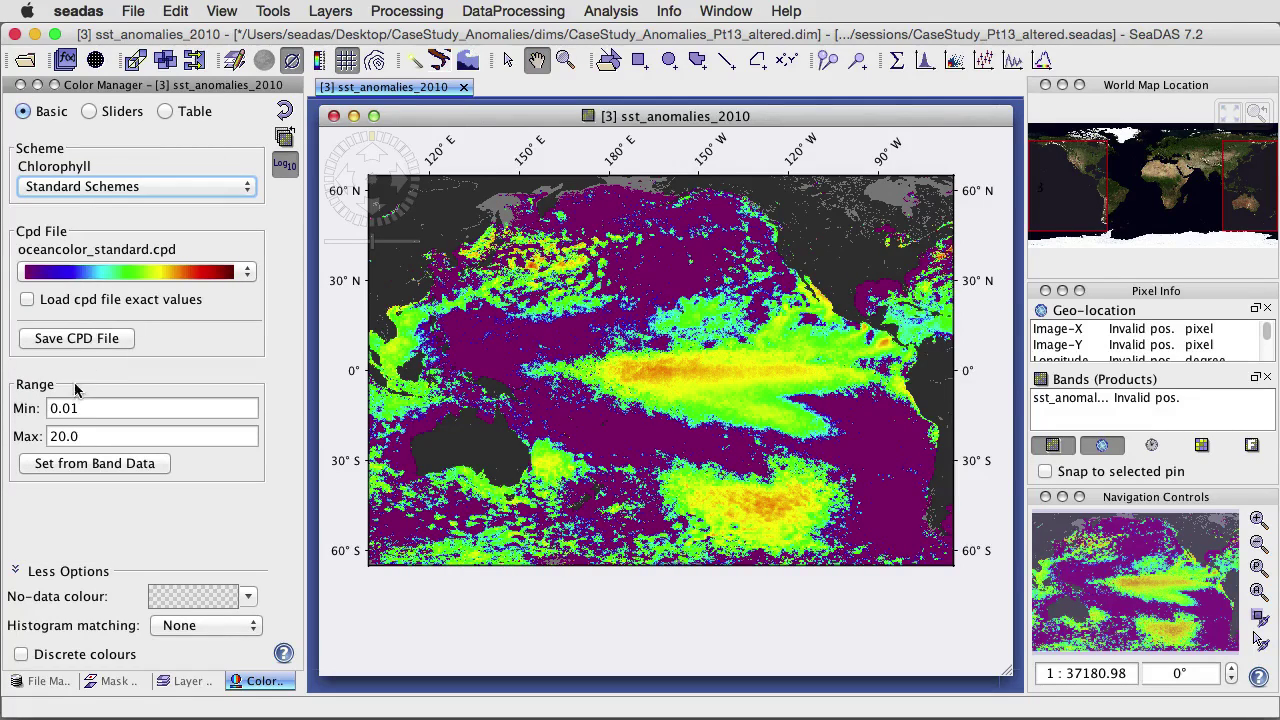